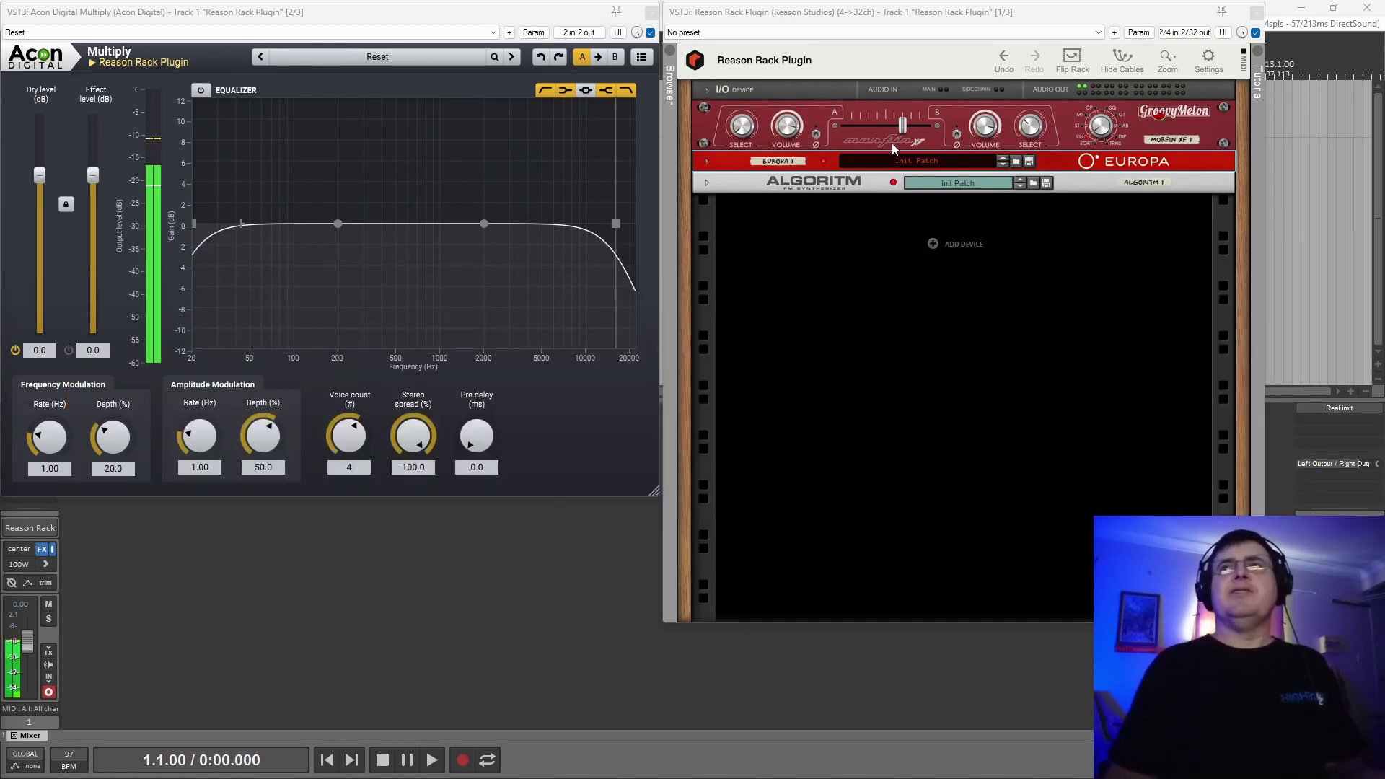
- Sweep the Morfin XF crossfader to B, then fully to A, and settle it at 0.65
left_click_drag(898, 135, 972, 132)
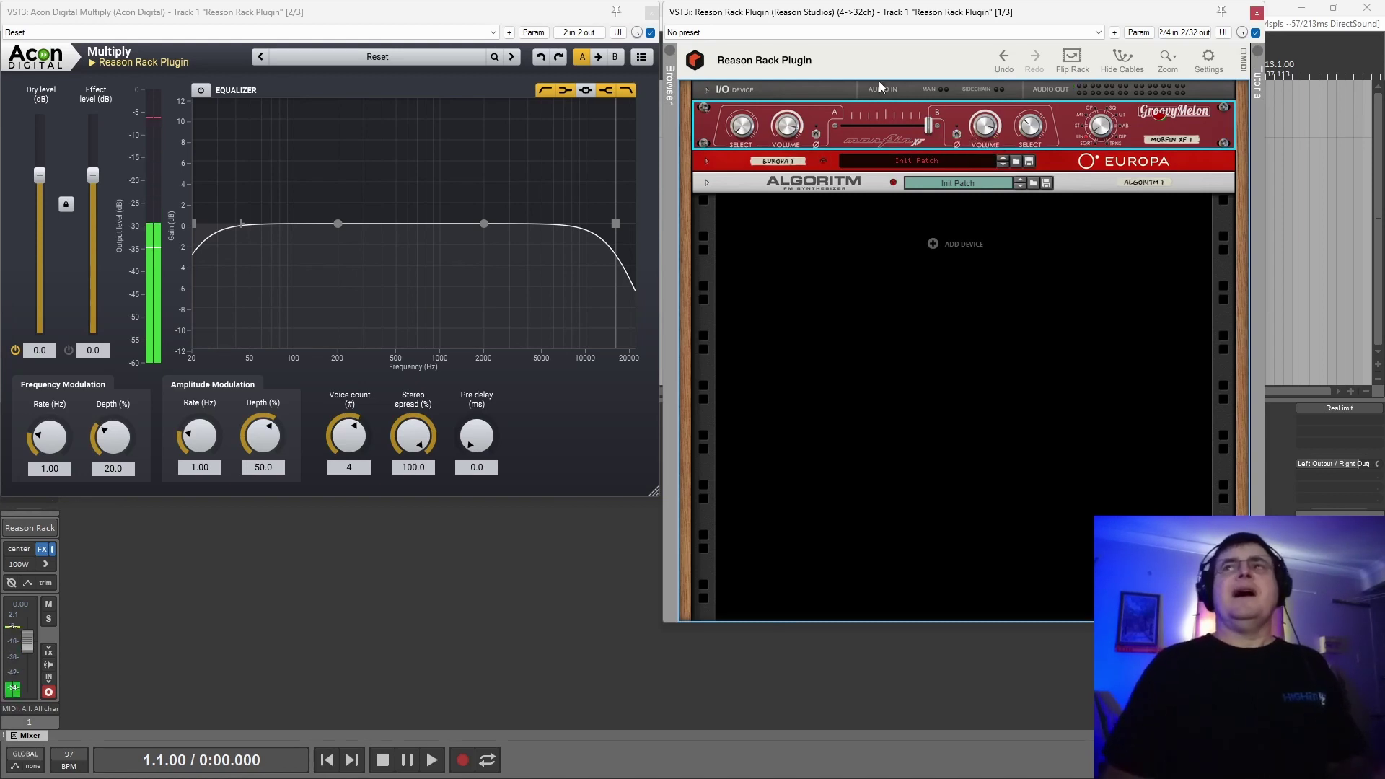
left_click_drag(931, 127, 838, 127)
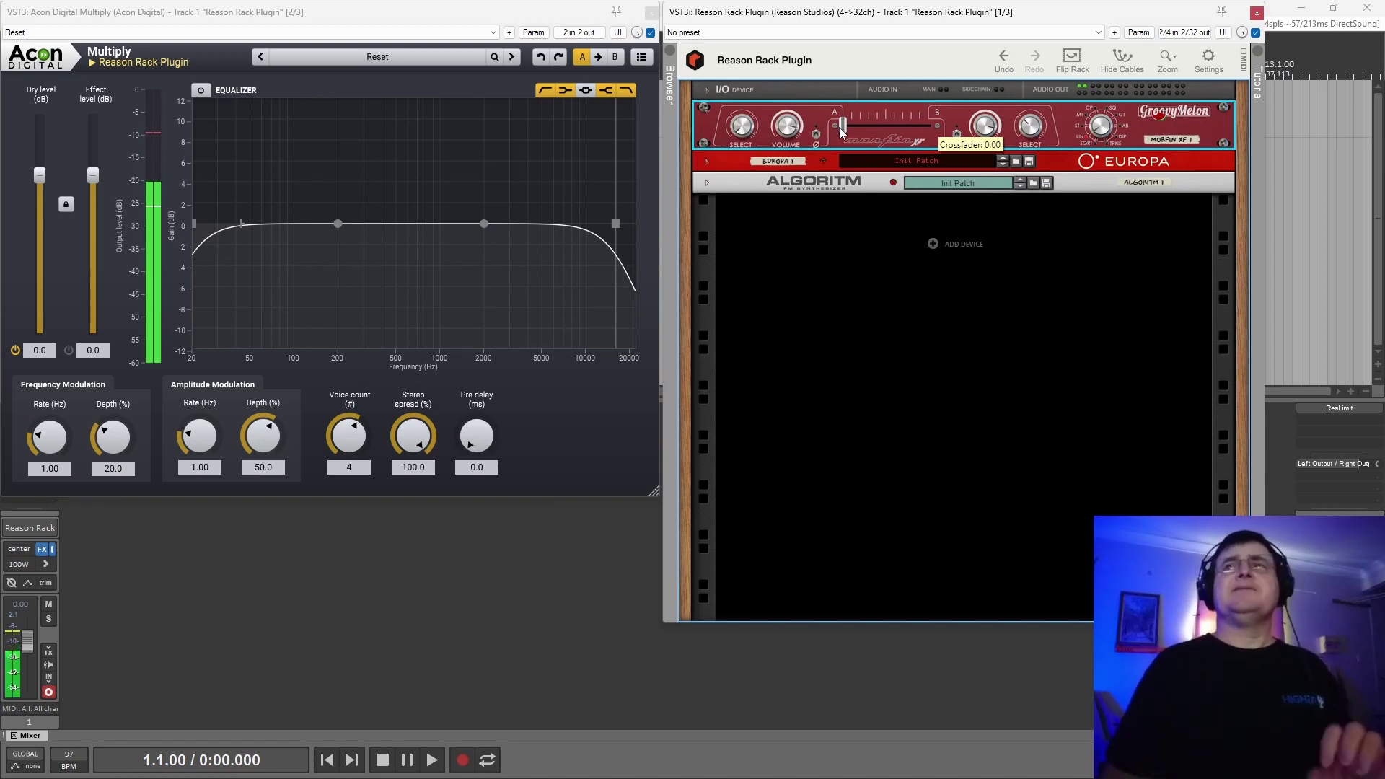
left_click_drag(840, 128, 903, 134)
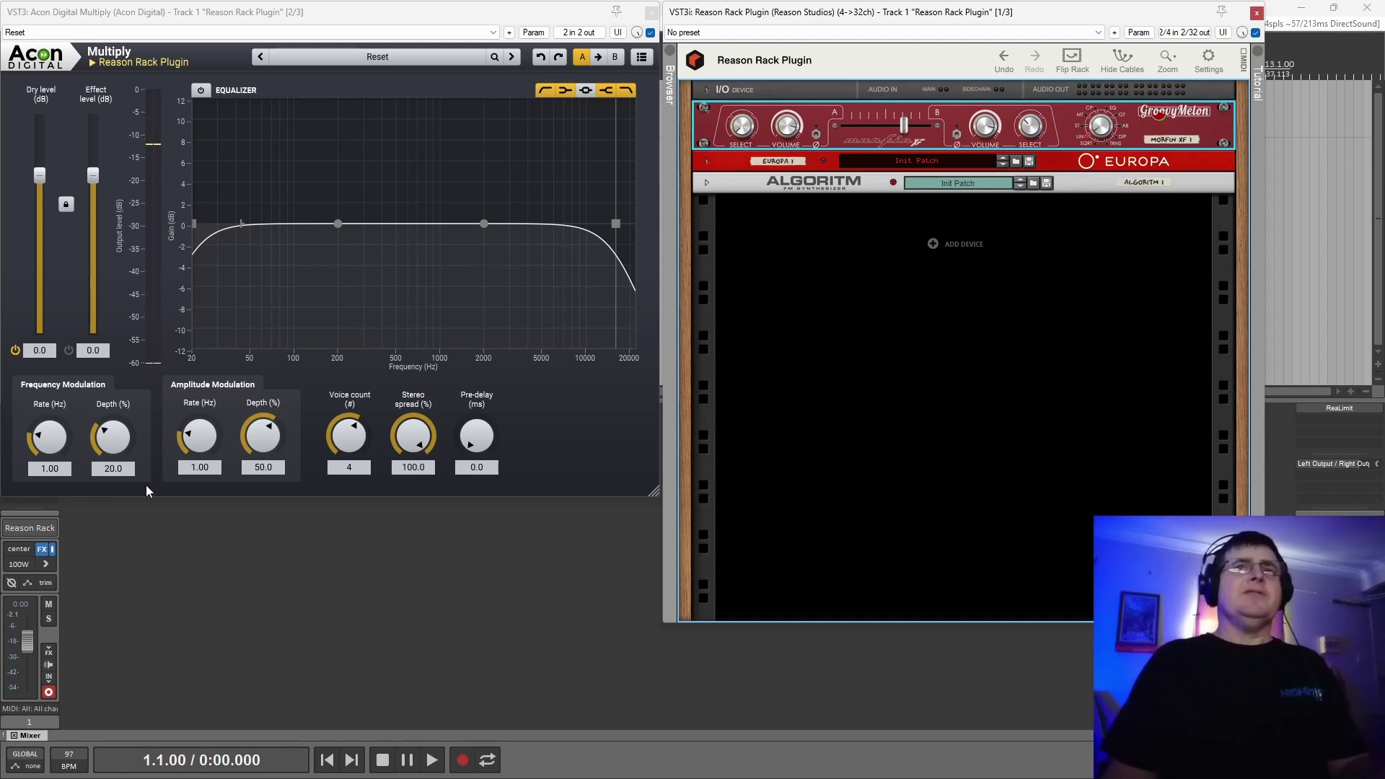
- Switch Multiply's Effect level on, then compare wet and dry three times, leaving it on
left_click(70, 351)
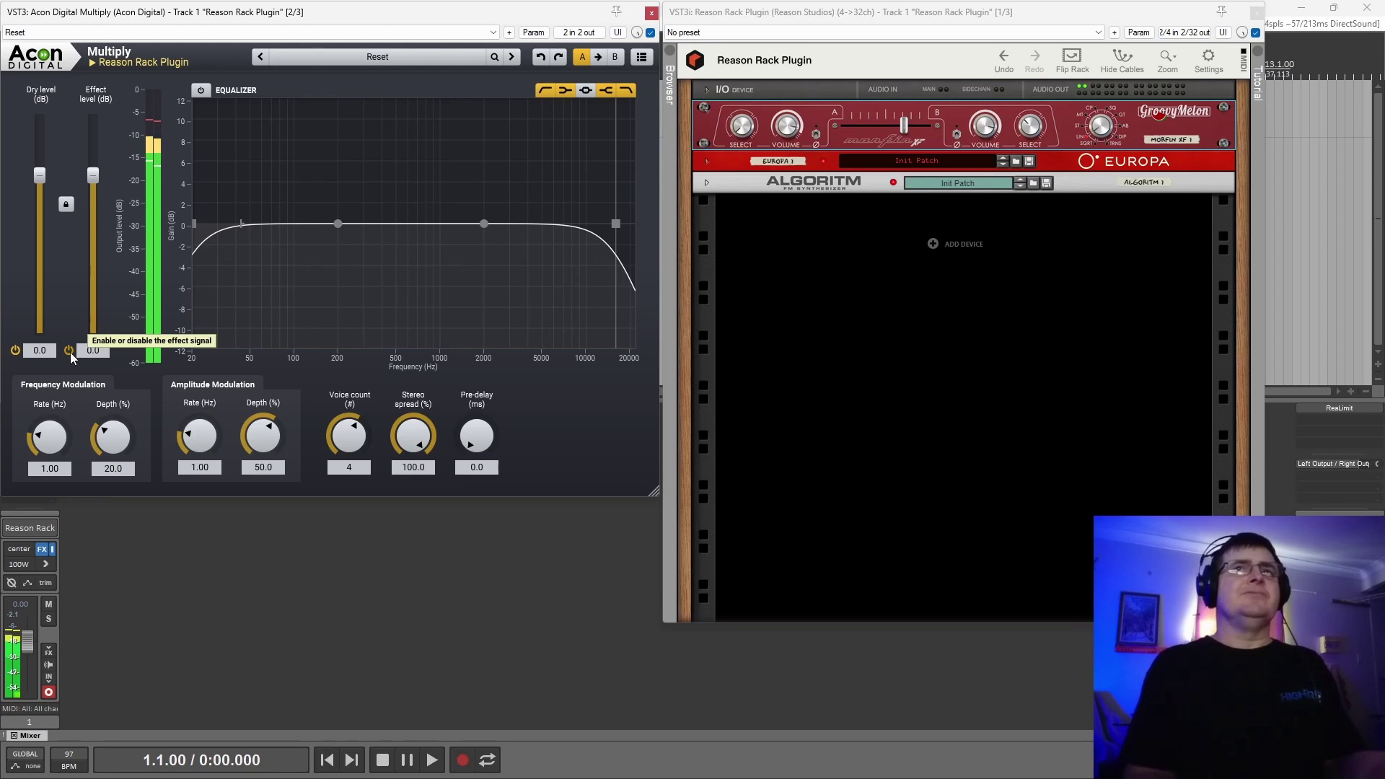
left_click(69, 351)
left_click(69, 350)
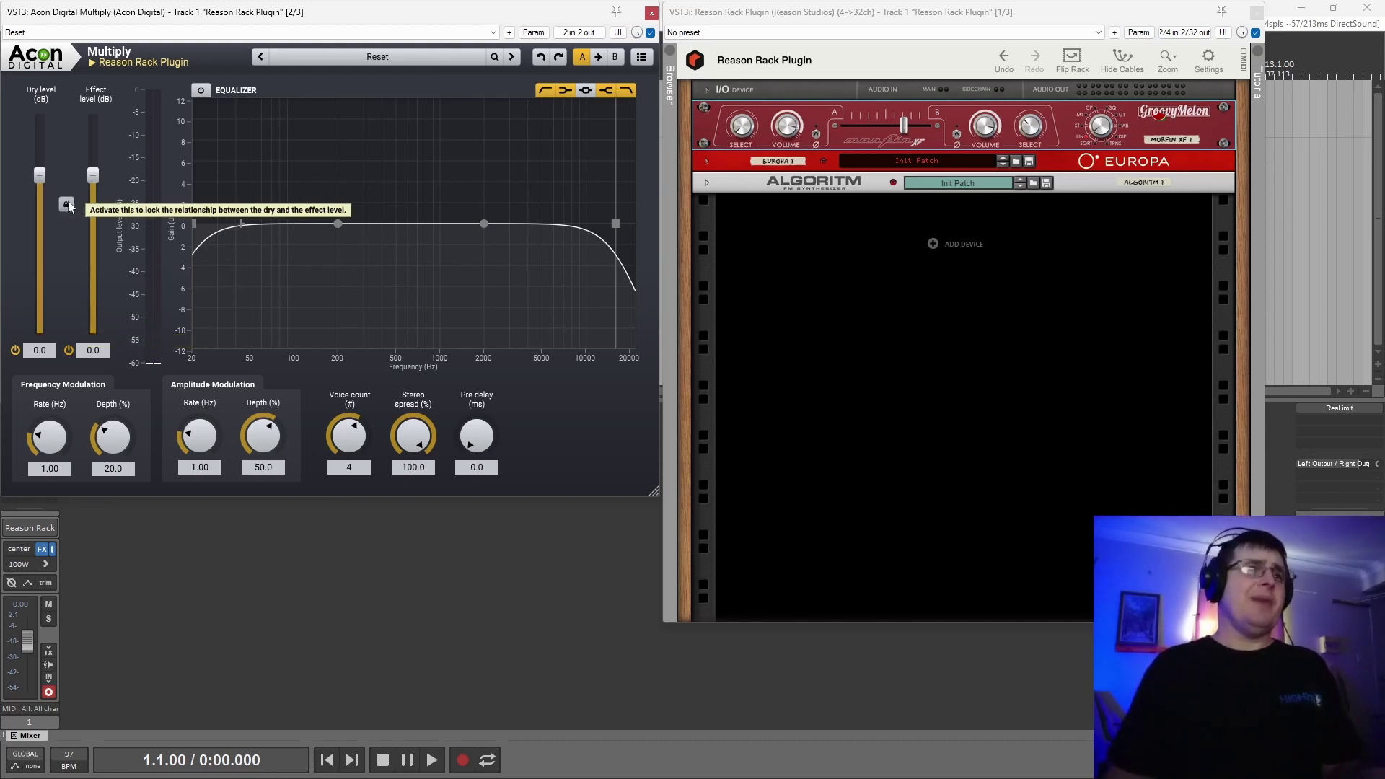
left_click(67, 351)
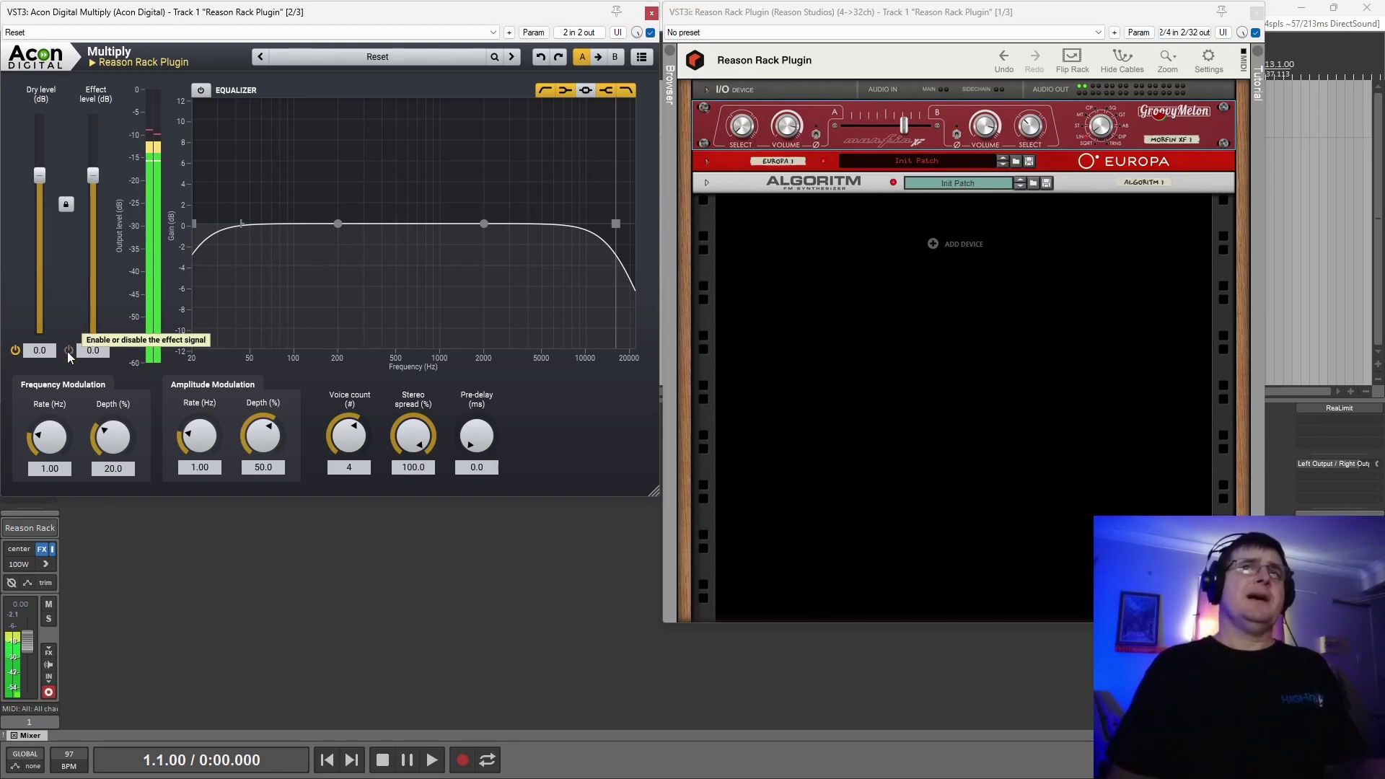
left_click(67, 352)
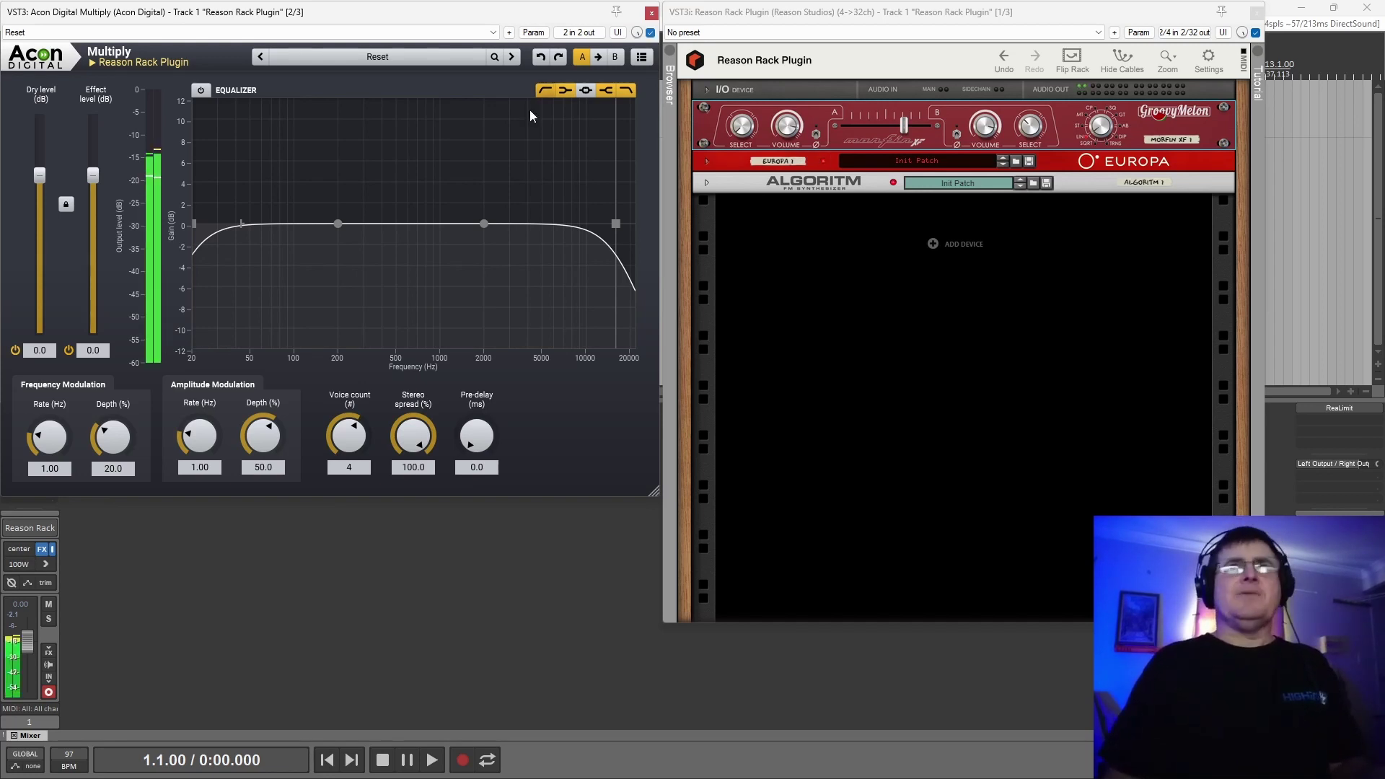
left_click(68, 351)
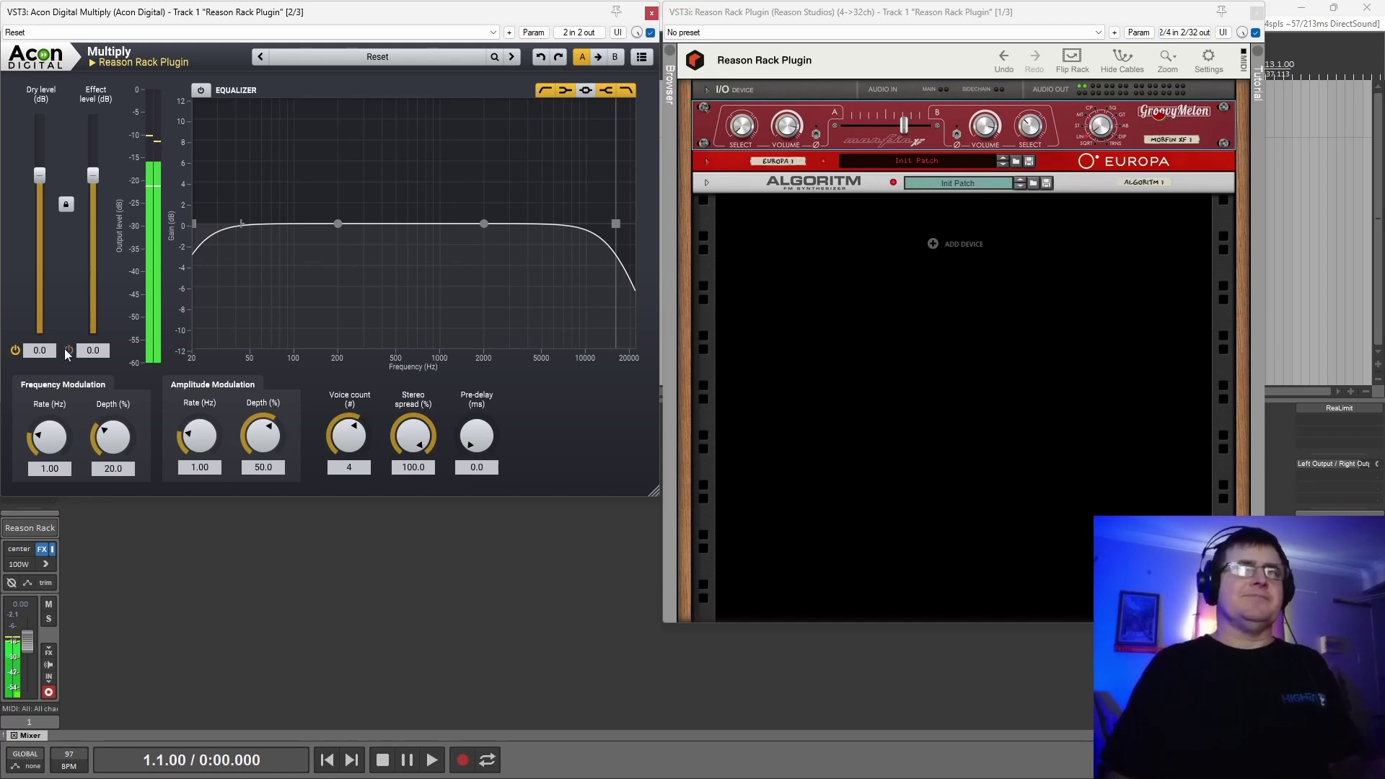
left_click(68, 351)
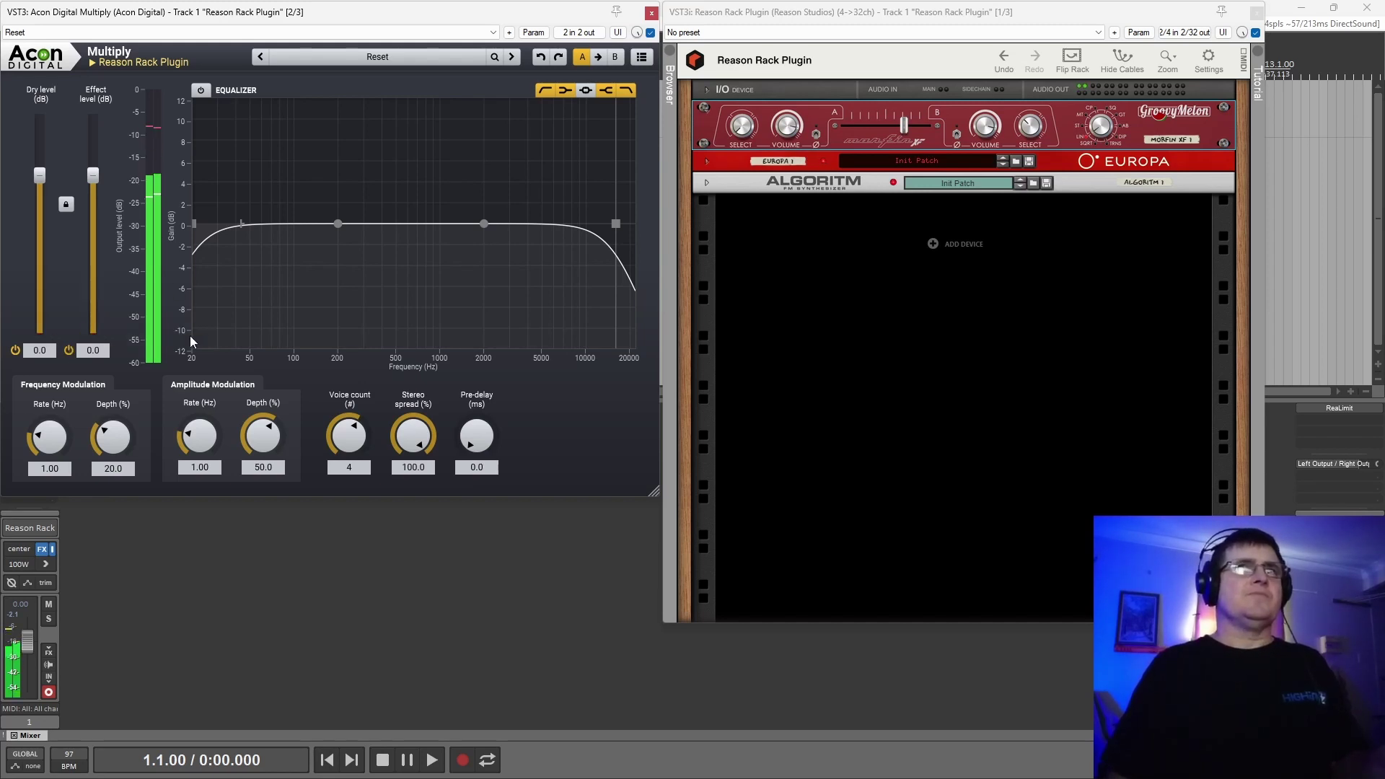
- Load the Copy cat preset, then step through Diffusion slapback and Dimensioner 1 and 2 to E-Piano
left_click(379, 55)
left_click(335, 97)
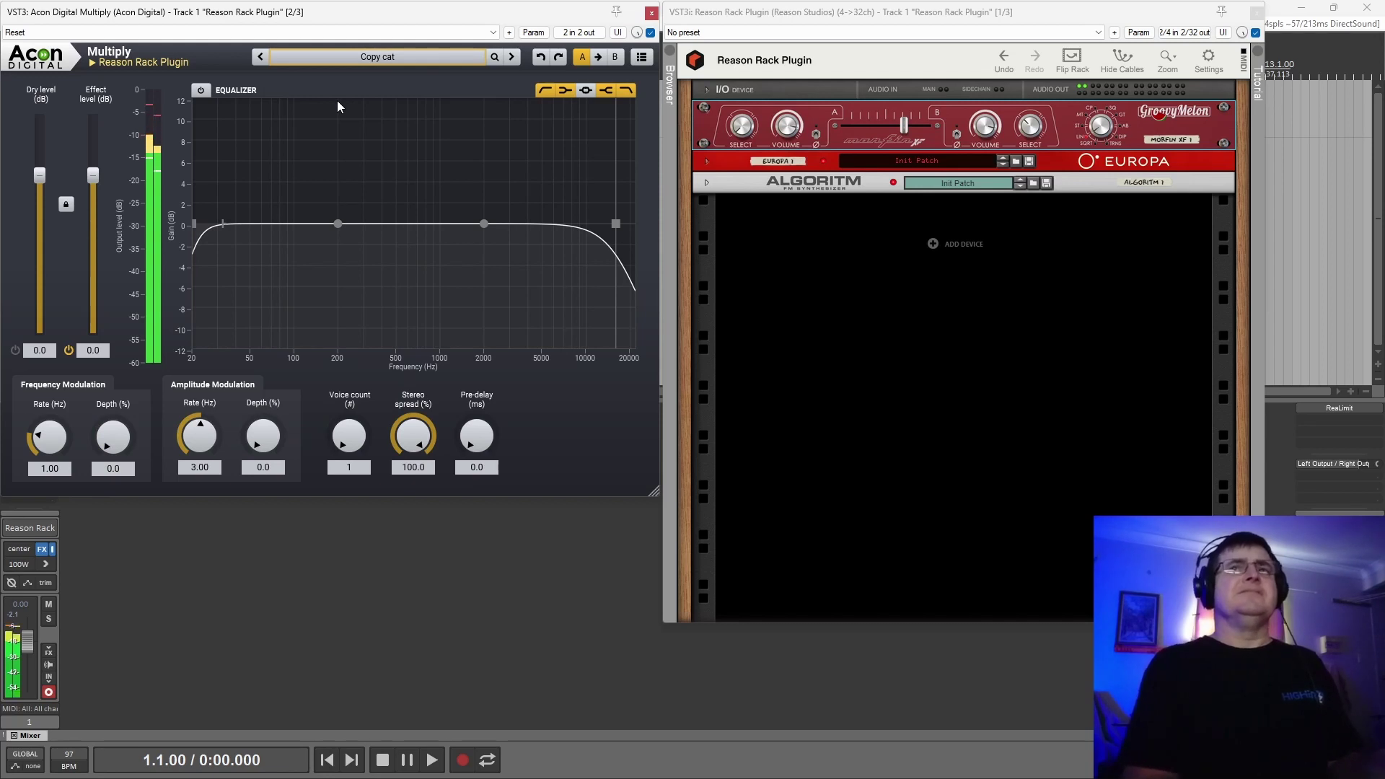
left_click(512, 59)
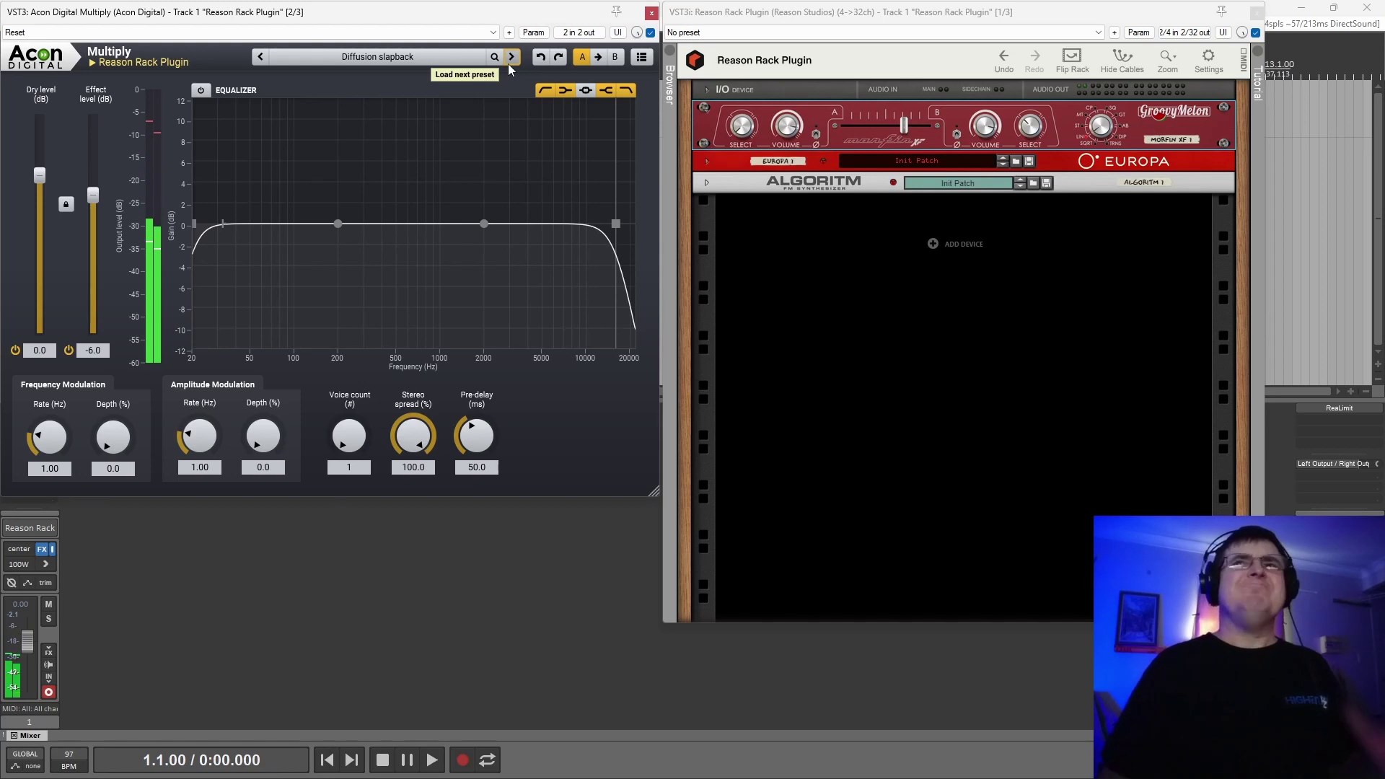
left_click(508, 63)
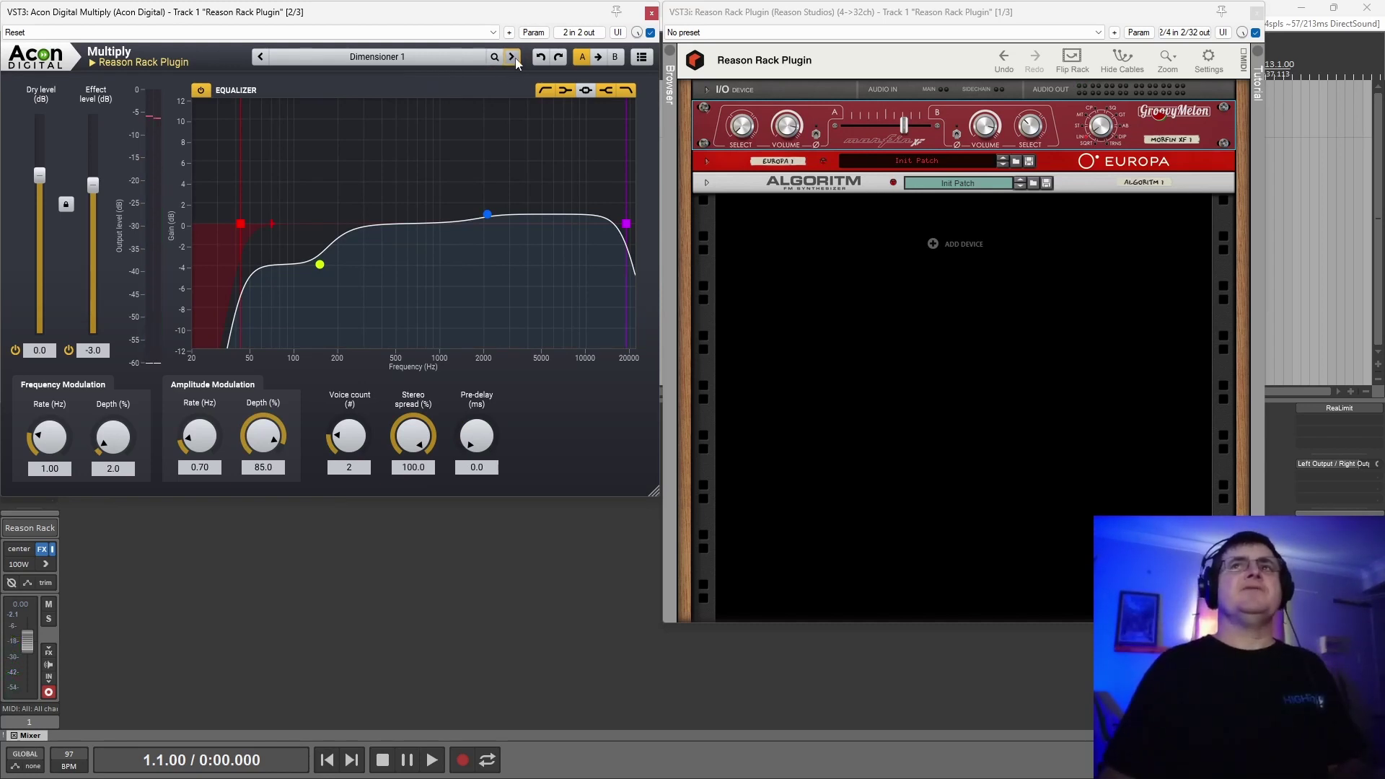
left_click(515, 58)
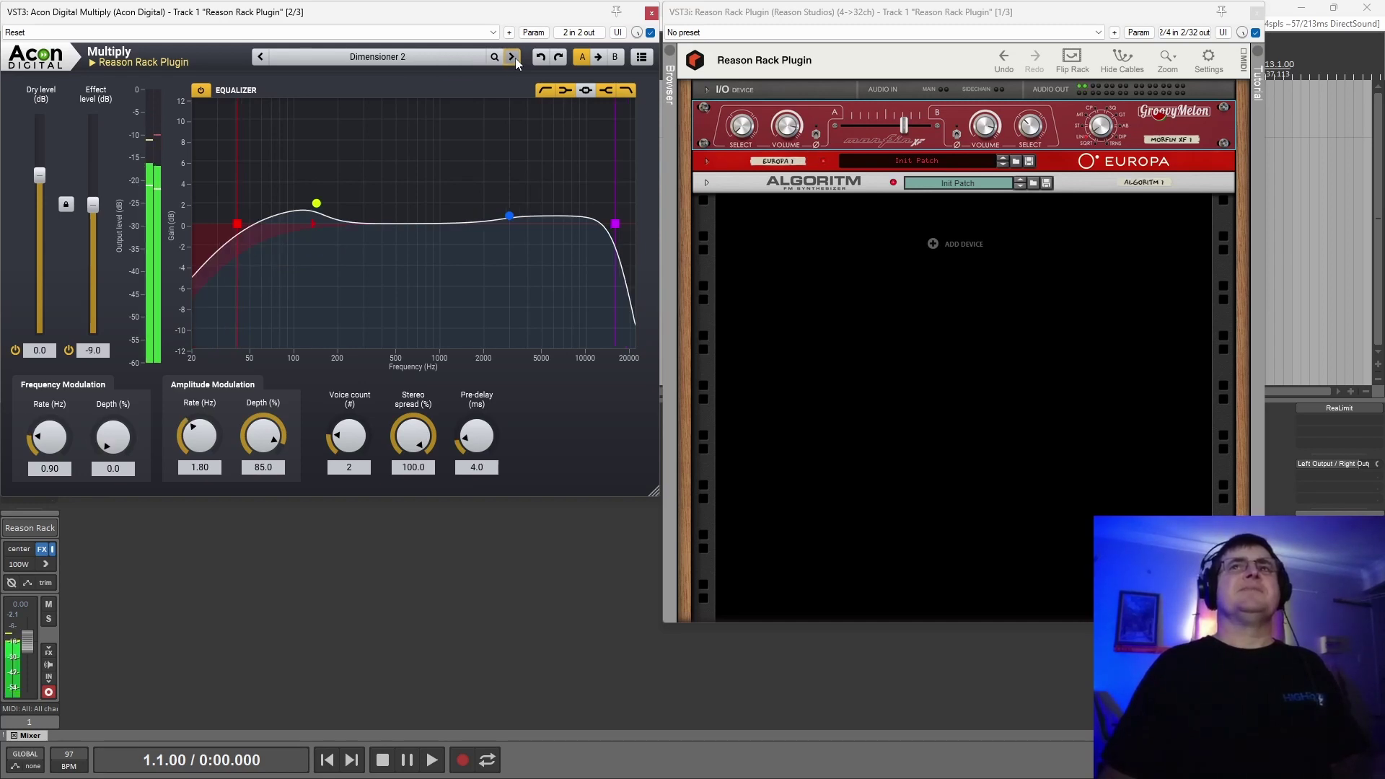
left_click(513, 57)
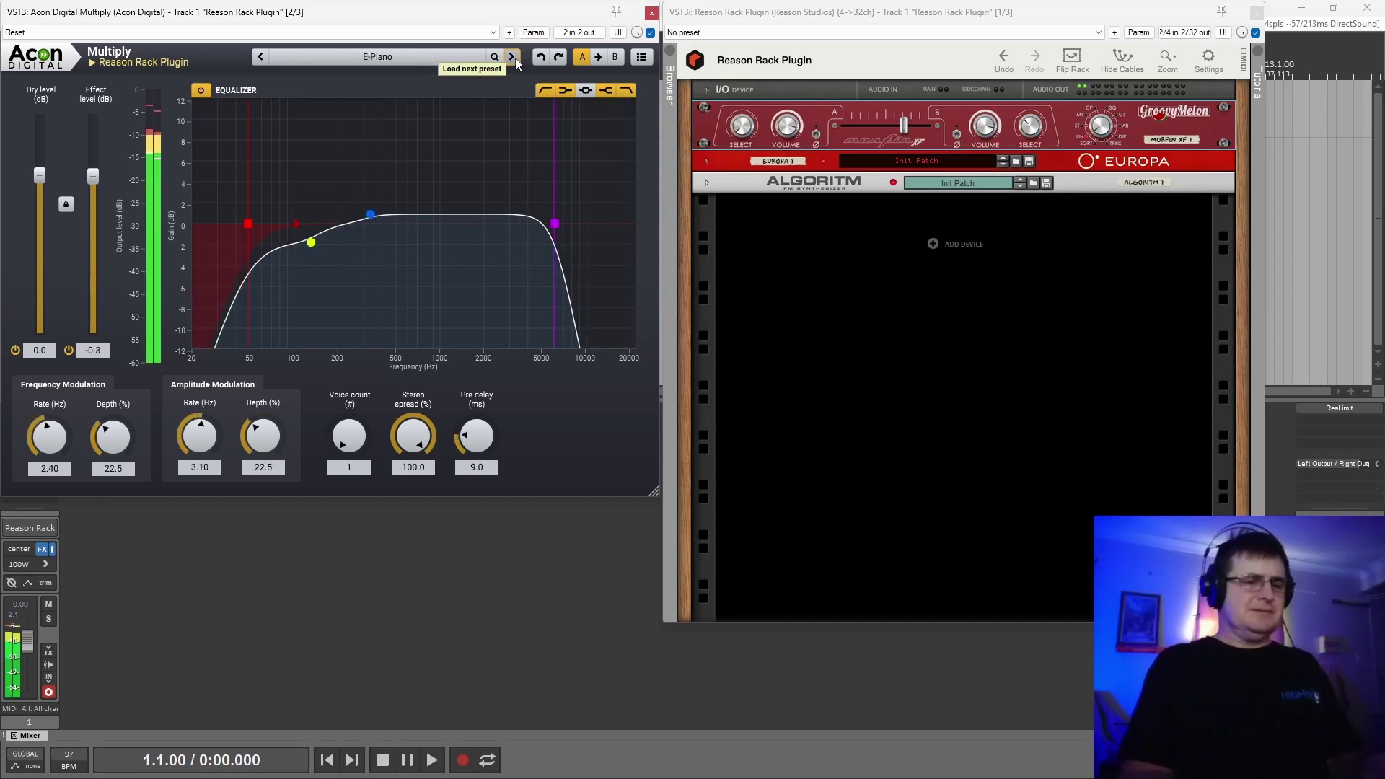
- Compare the E-Piano wet signal against dry, then advance to Enhance stereo
left_click(69, 351)
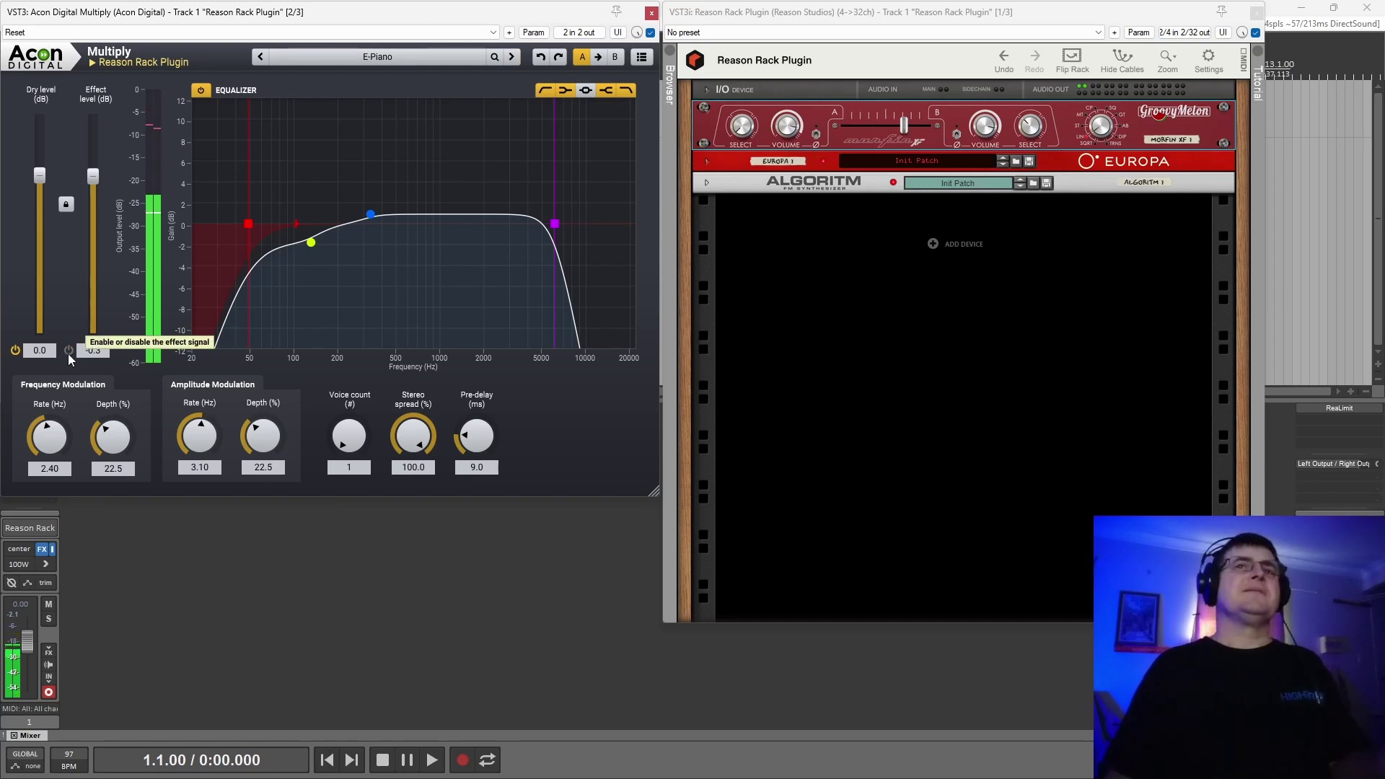
left_click(68, 351)
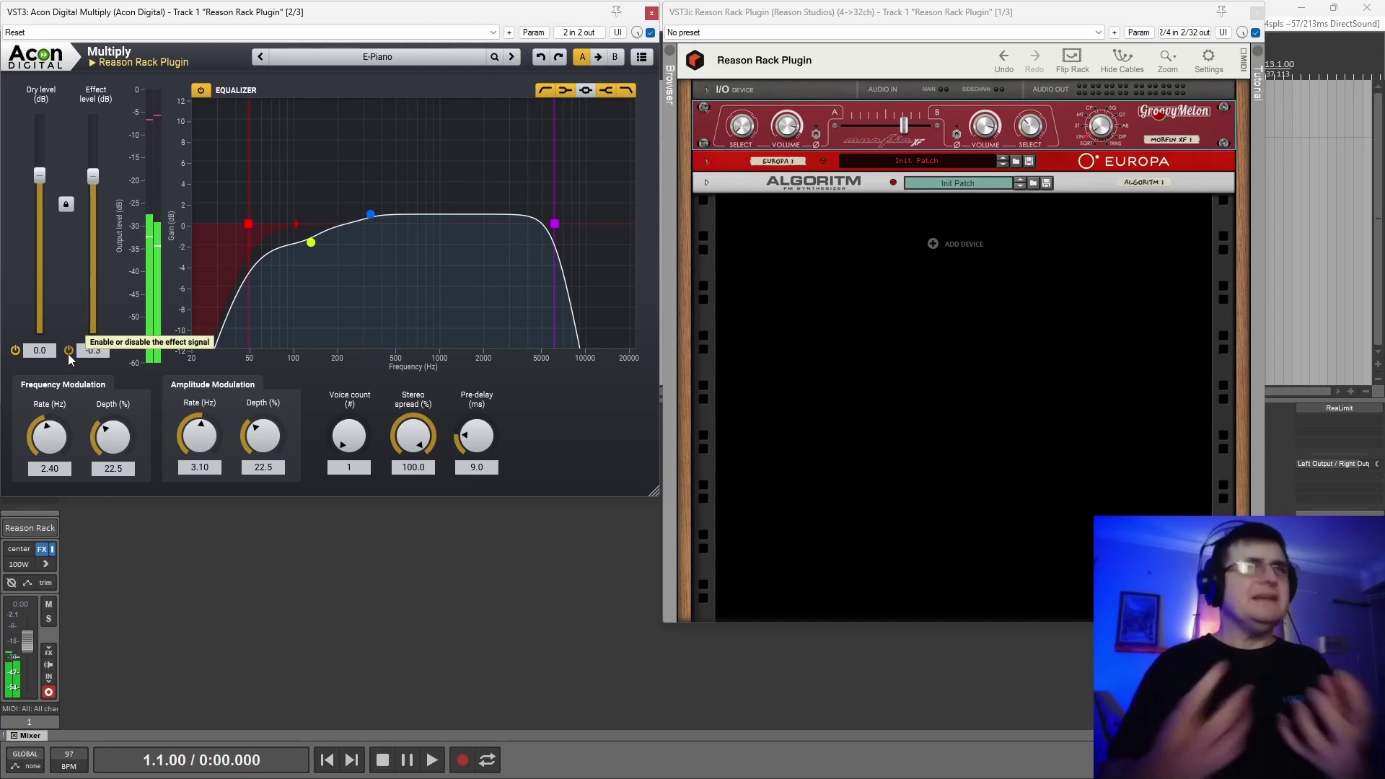
left_click(515, 57)
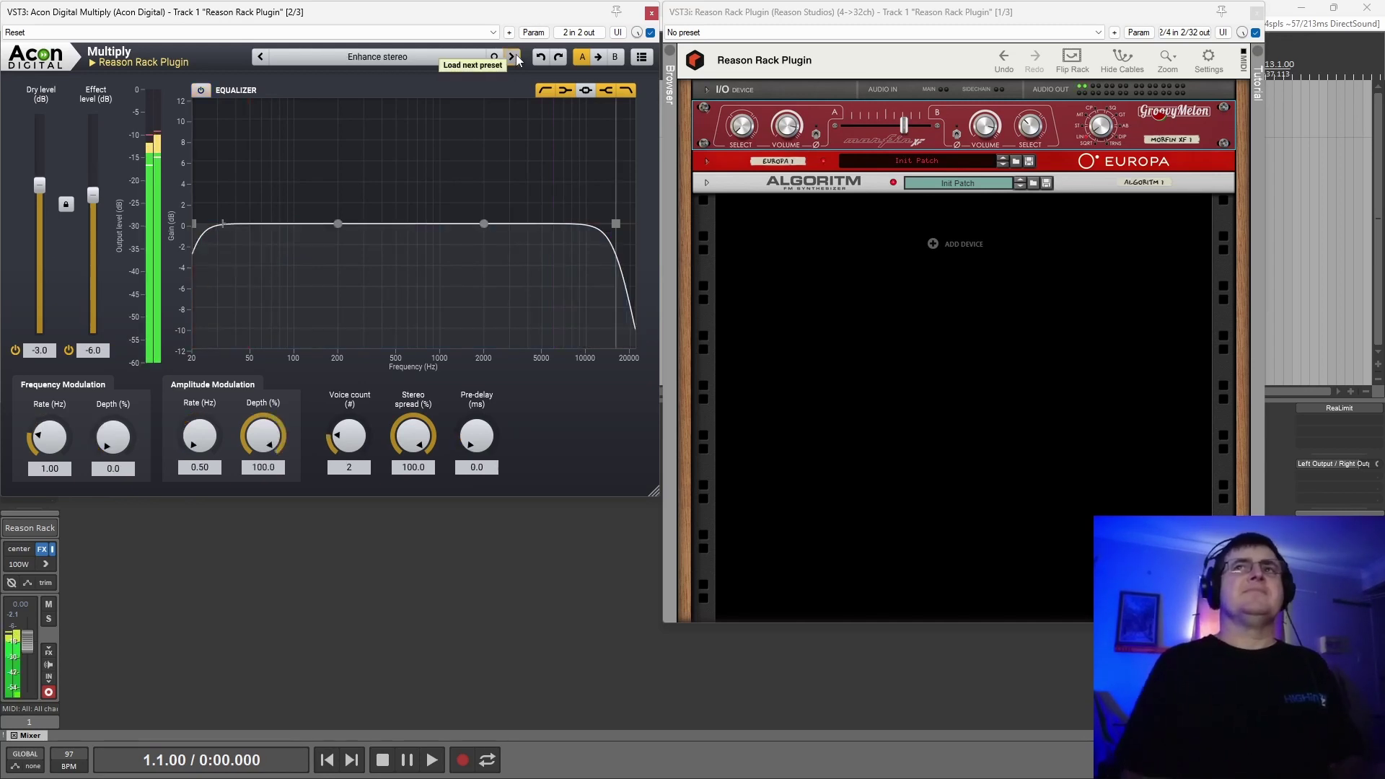
- Compare Enhance stereo wet and dry, step through Gentle warmth and Honky tonk to Piano strings, and compare again
left_click(69, 350)
left_click(69, 350)
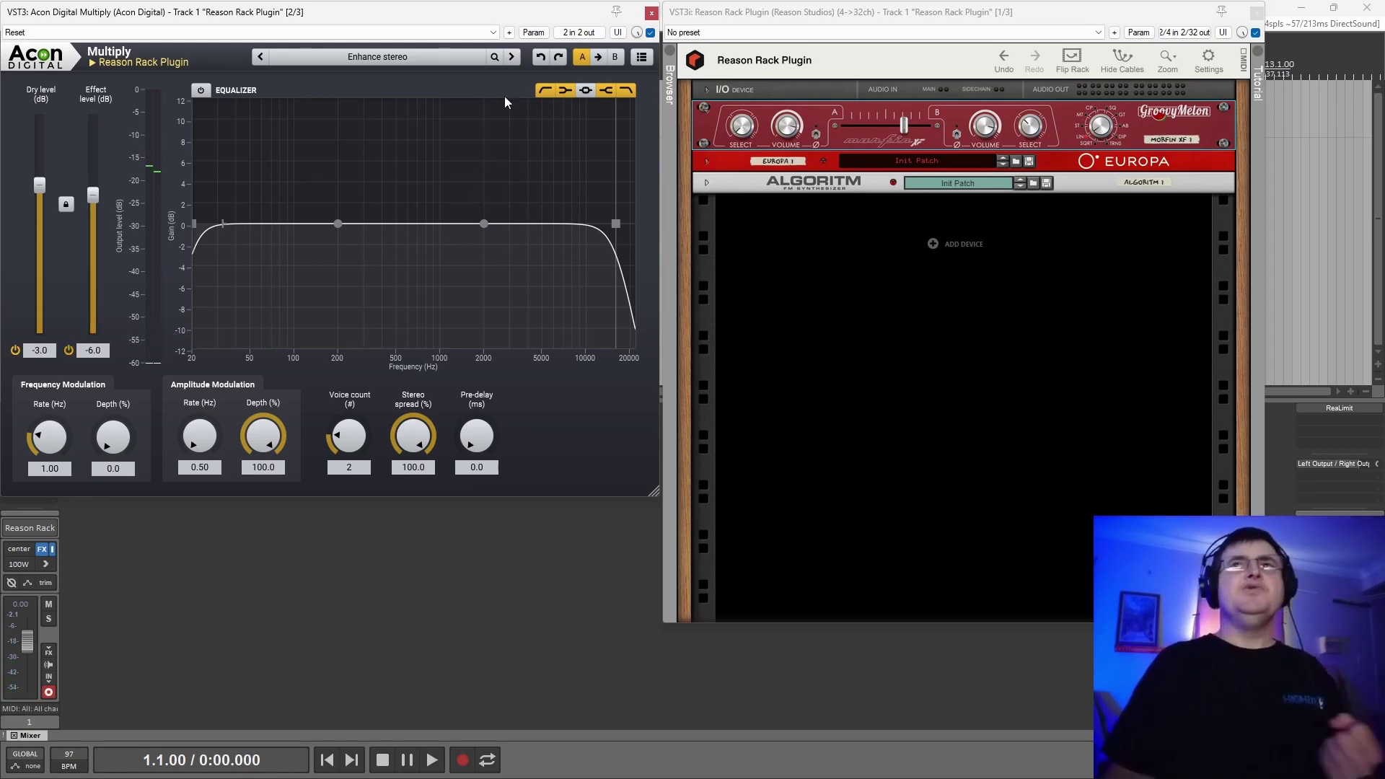
left_click(512, 57)
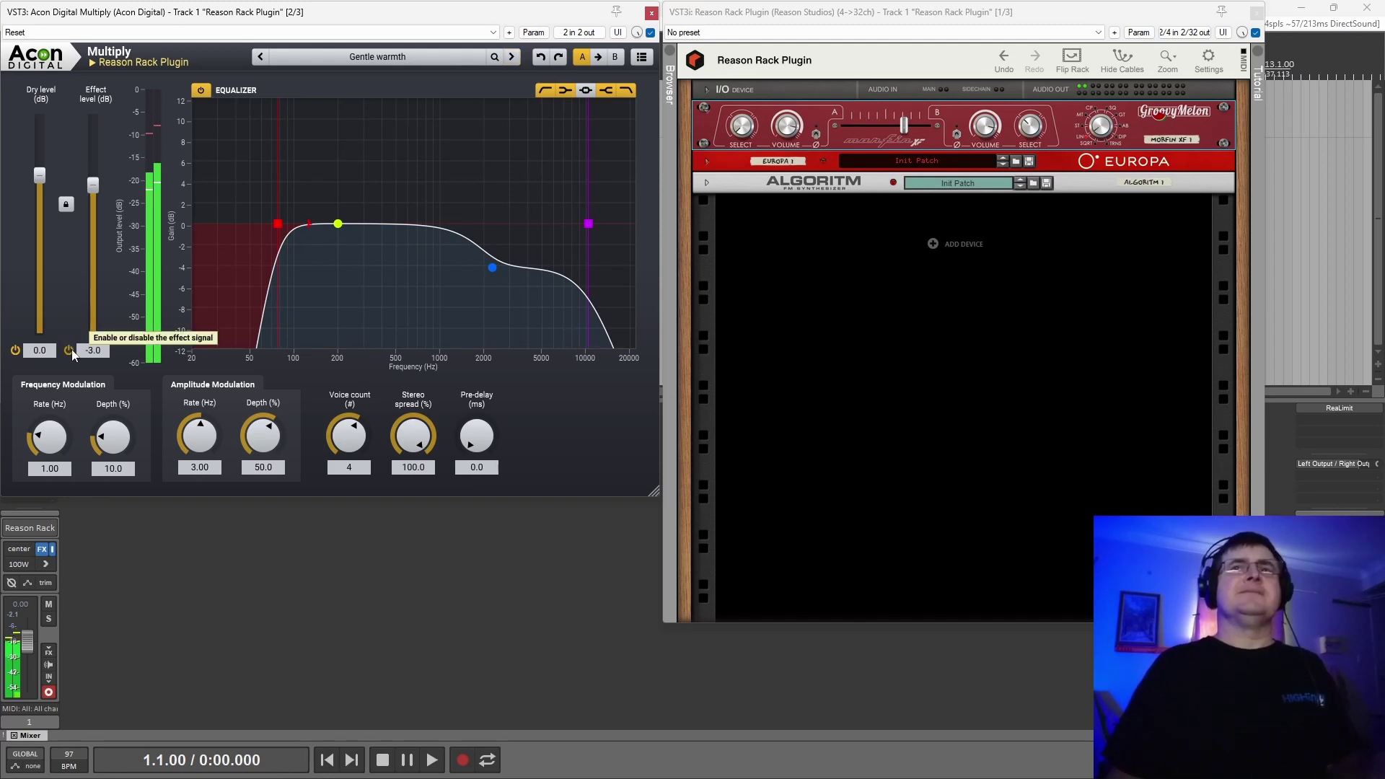
left_click(512, 56)
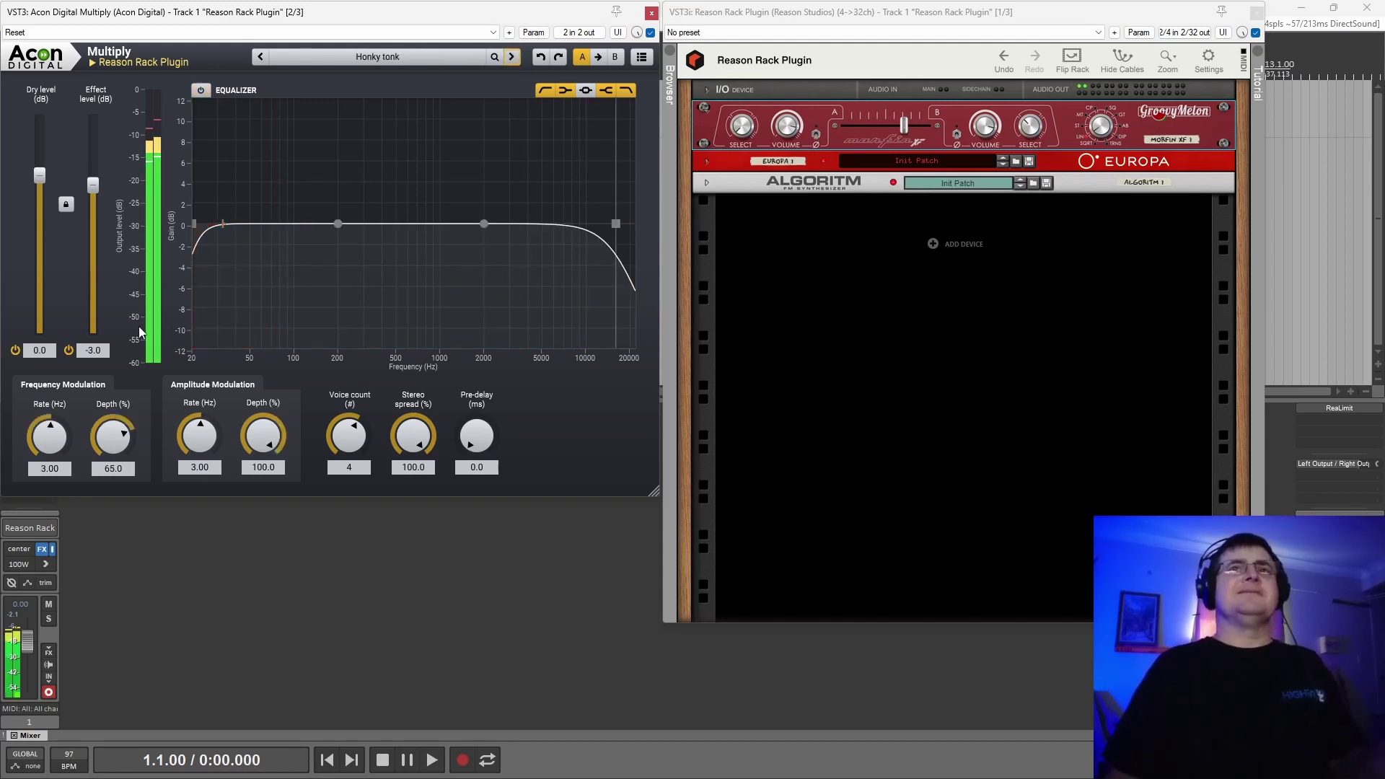
left_click(515, 62)
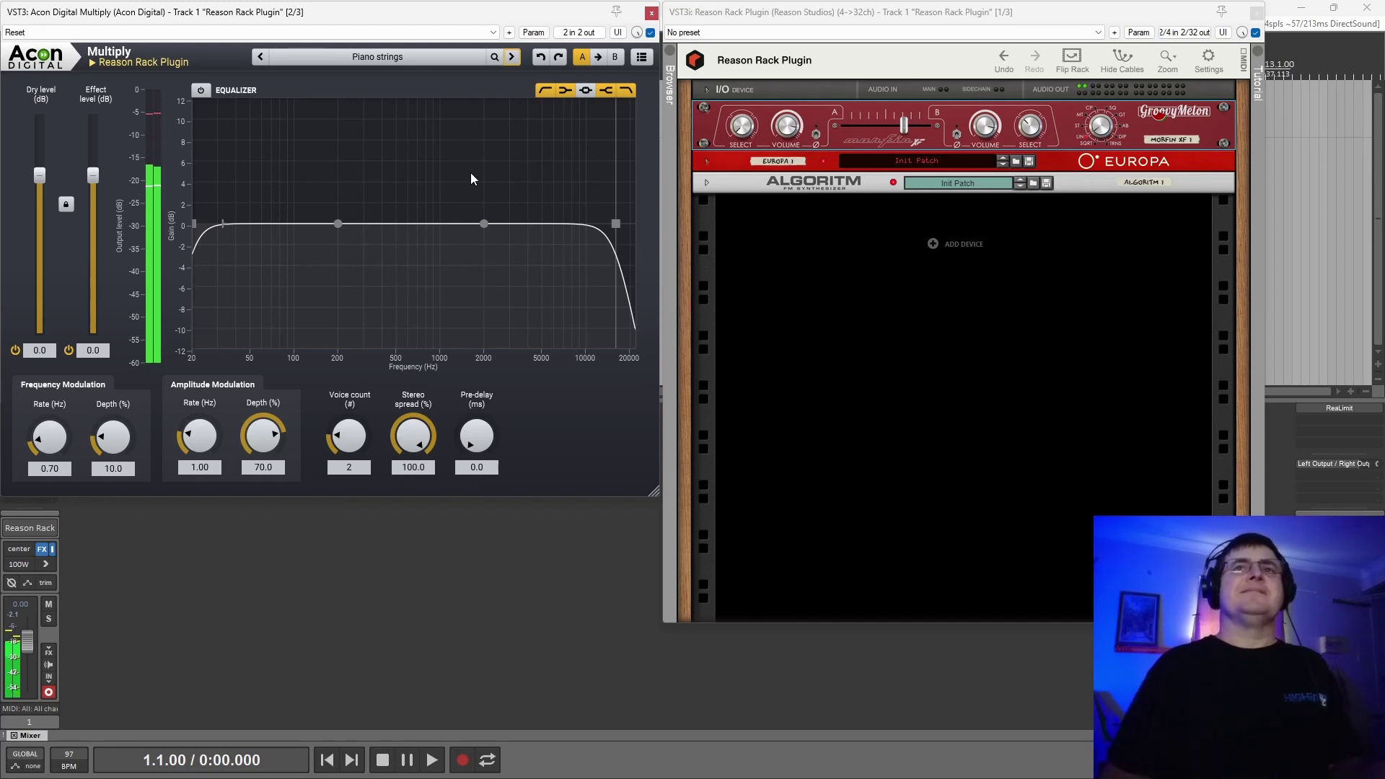
left_click(69, 351)
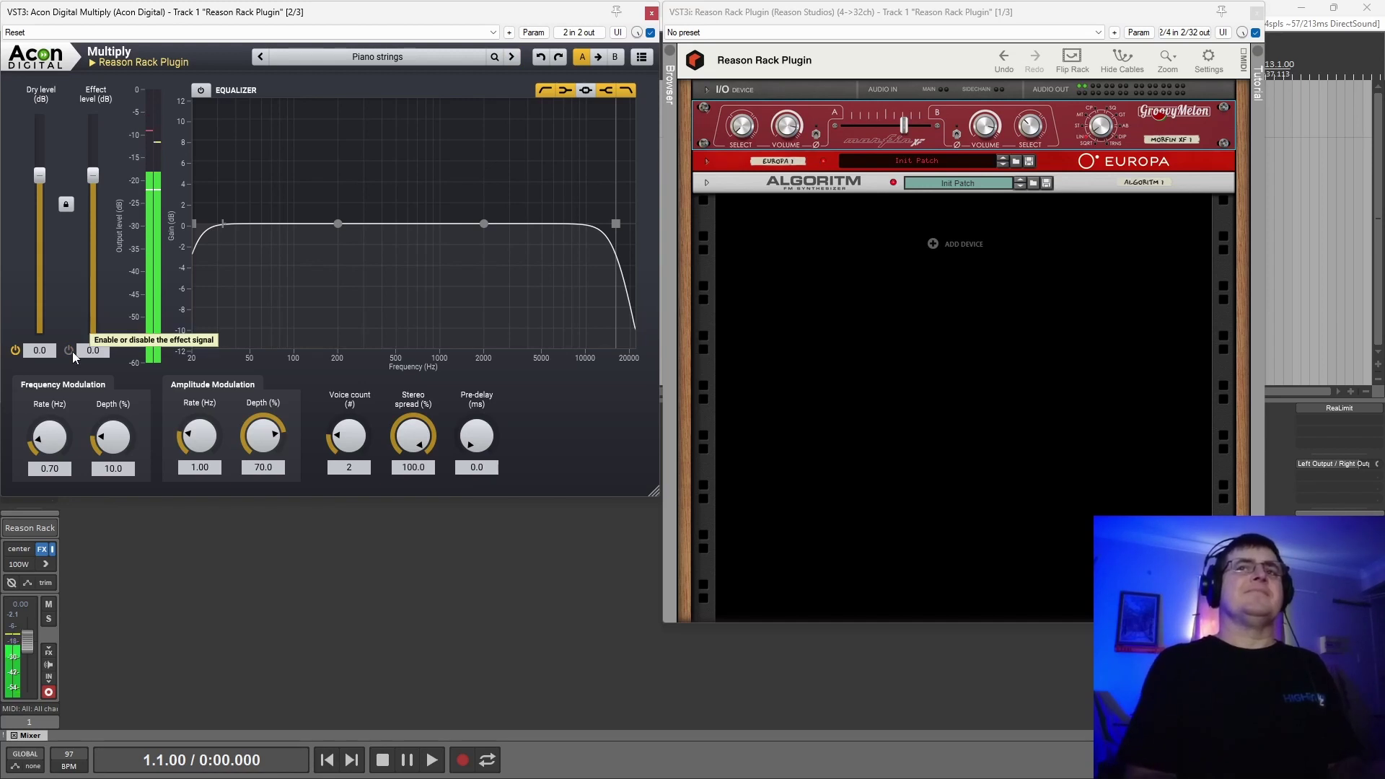
left_click(69, 350)
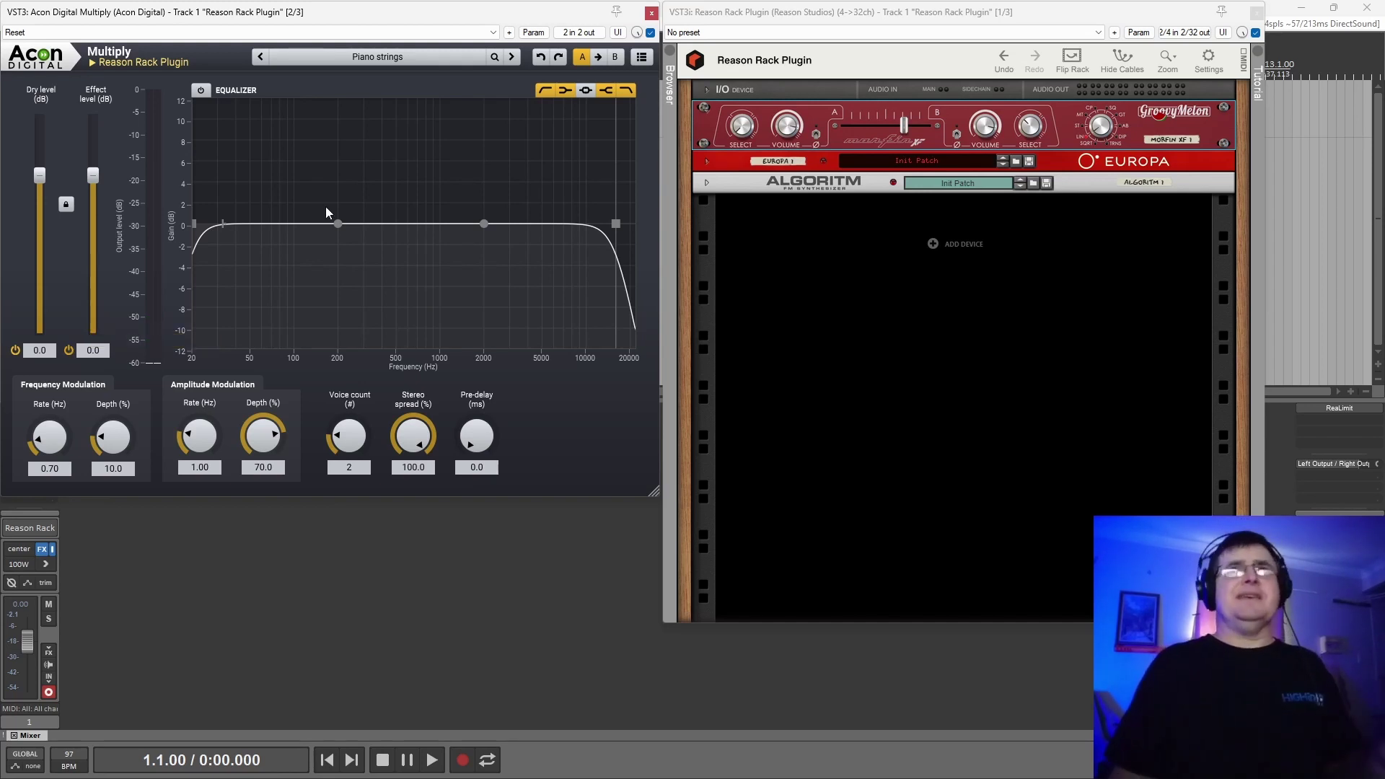
- Step through the presets from Rhodes chorus to Vintage warmth, ending back on Reset
left_click(513, 57)
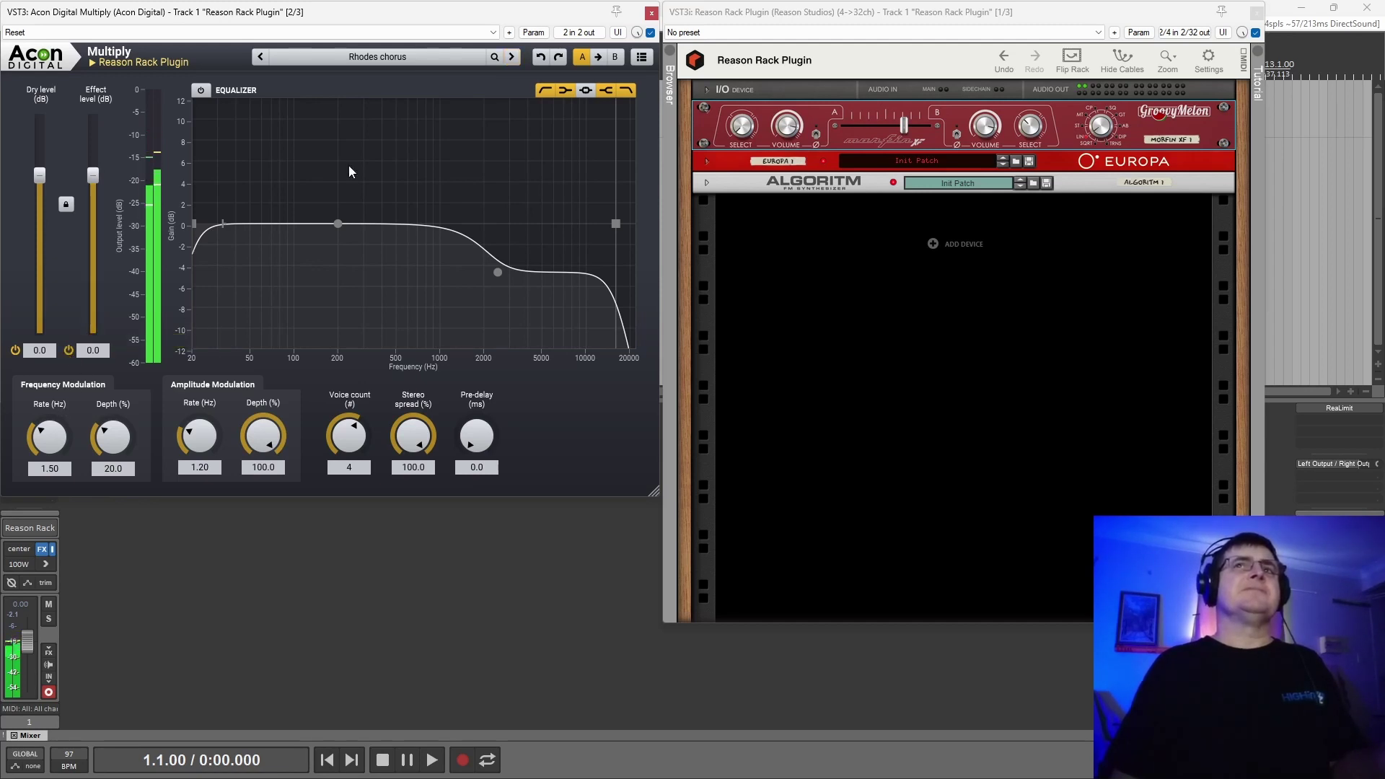
left_click(512, 59)
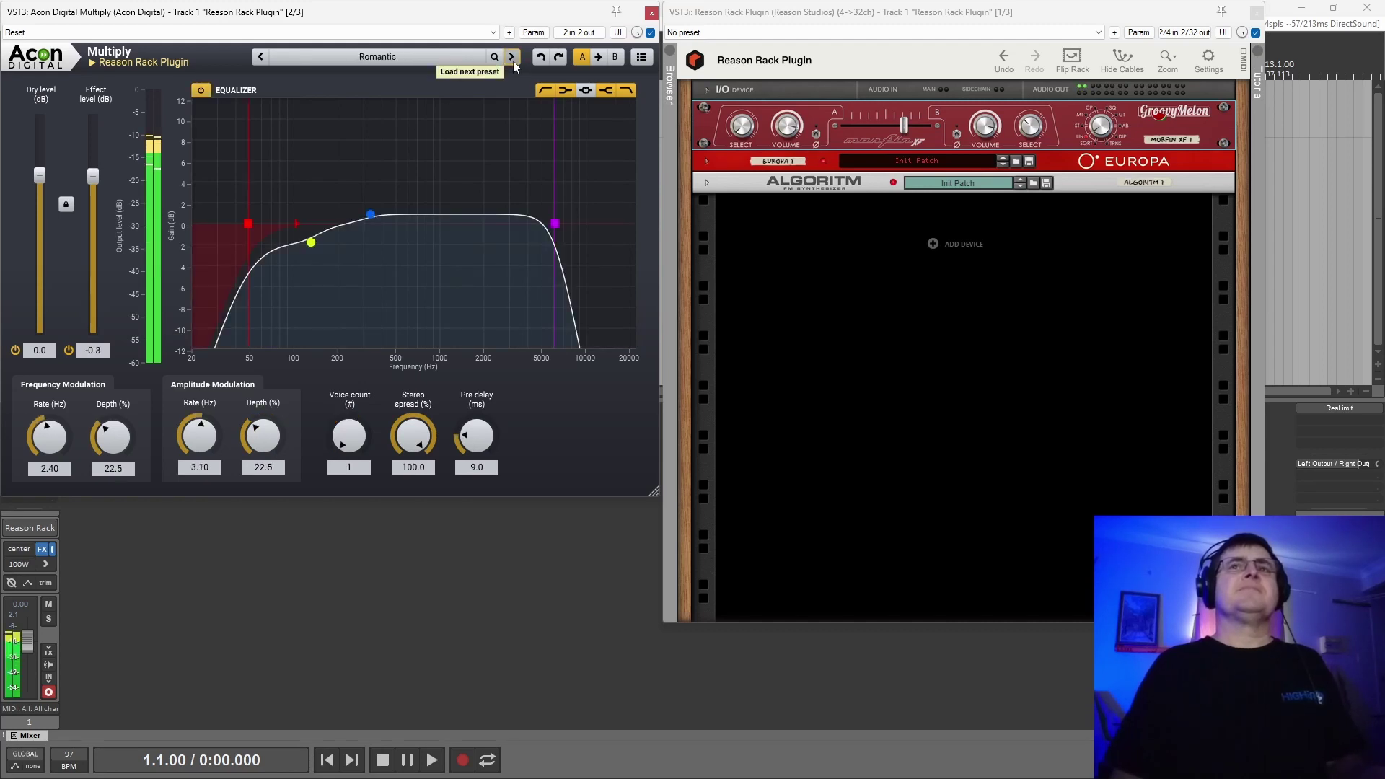
left_click(513, 61)
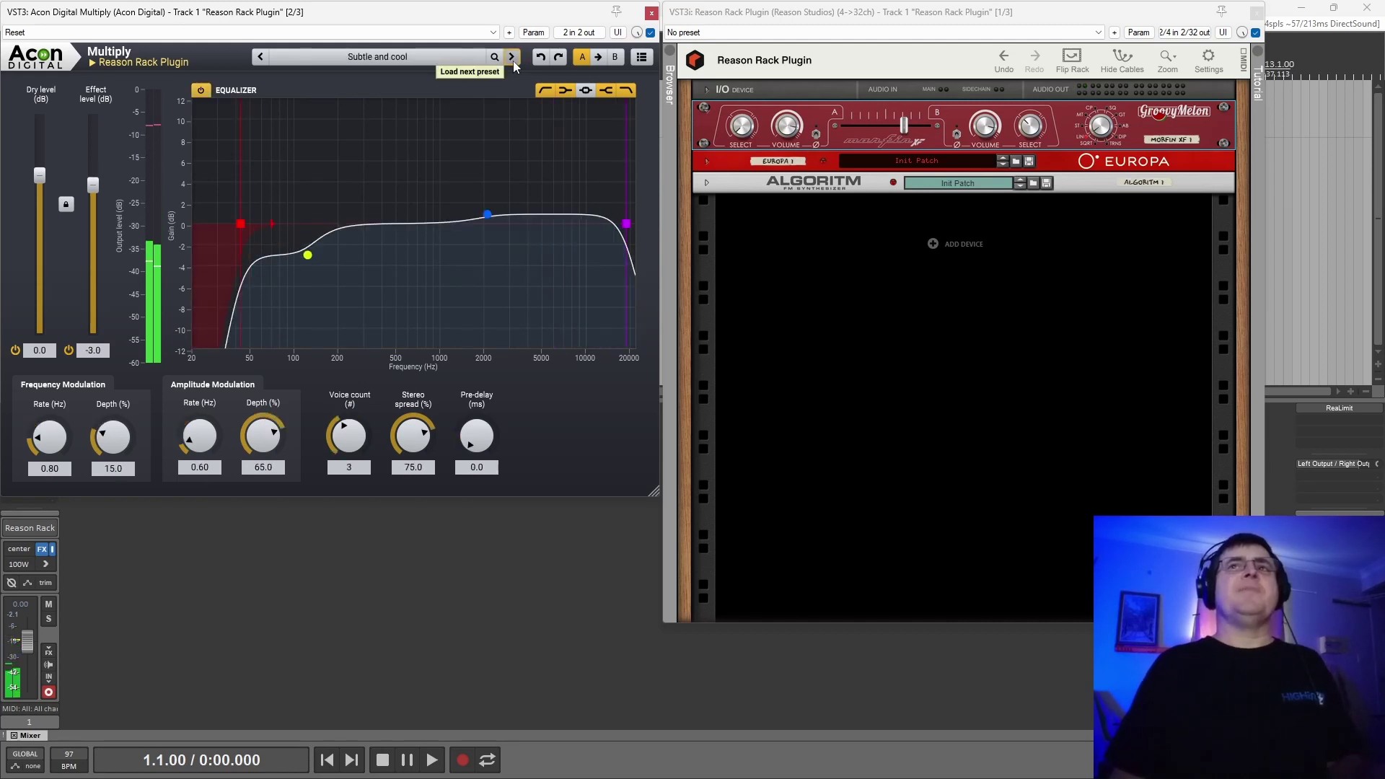
left_click(513, 60)
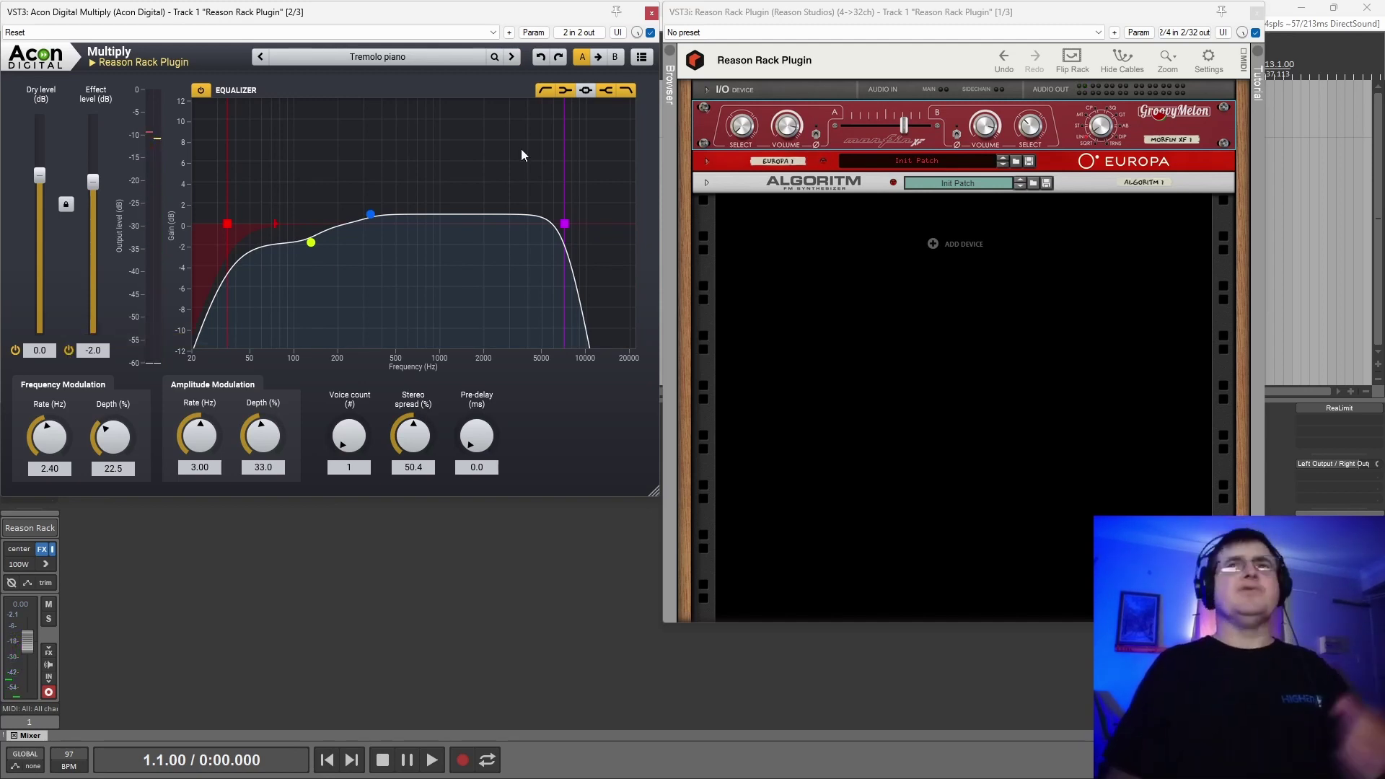
left_click(516, 58)
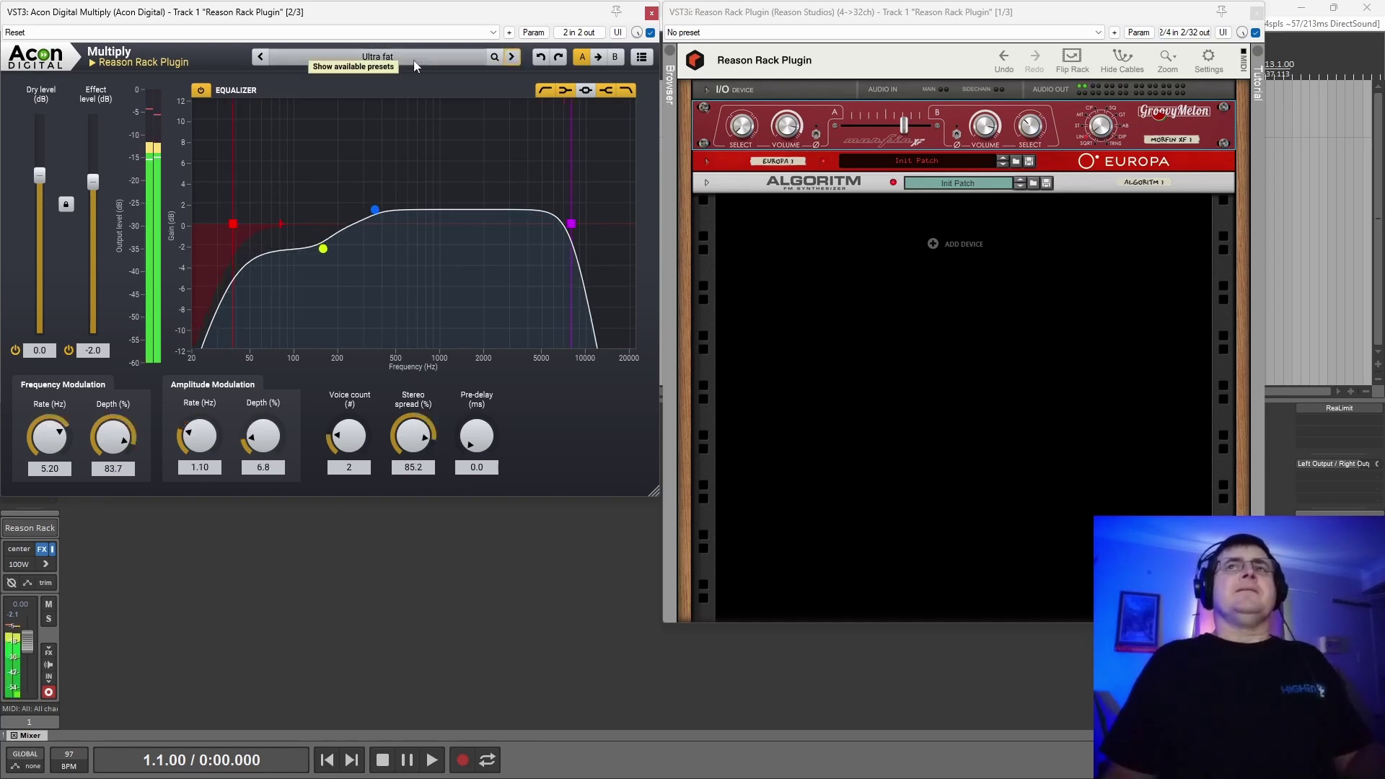
left_click(511, 58)
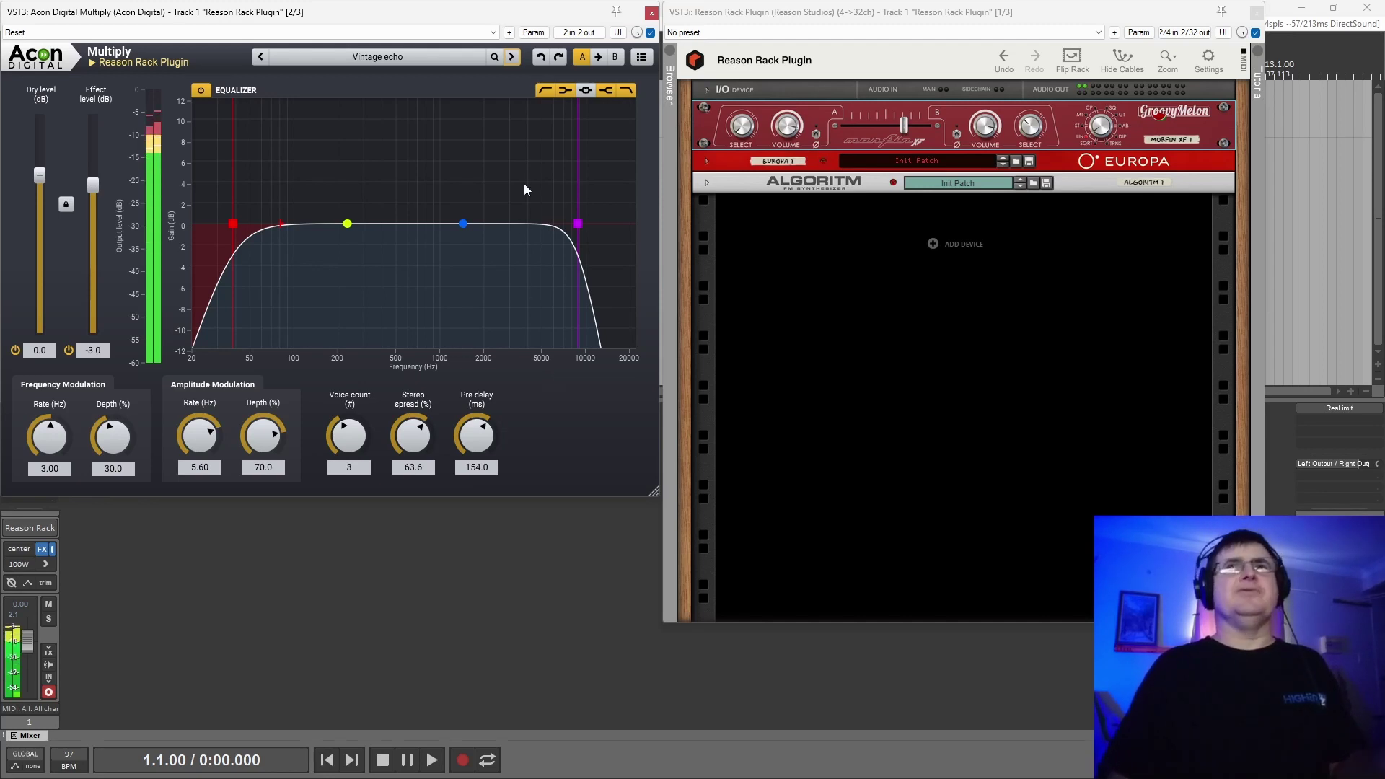
left_click(514, 55)
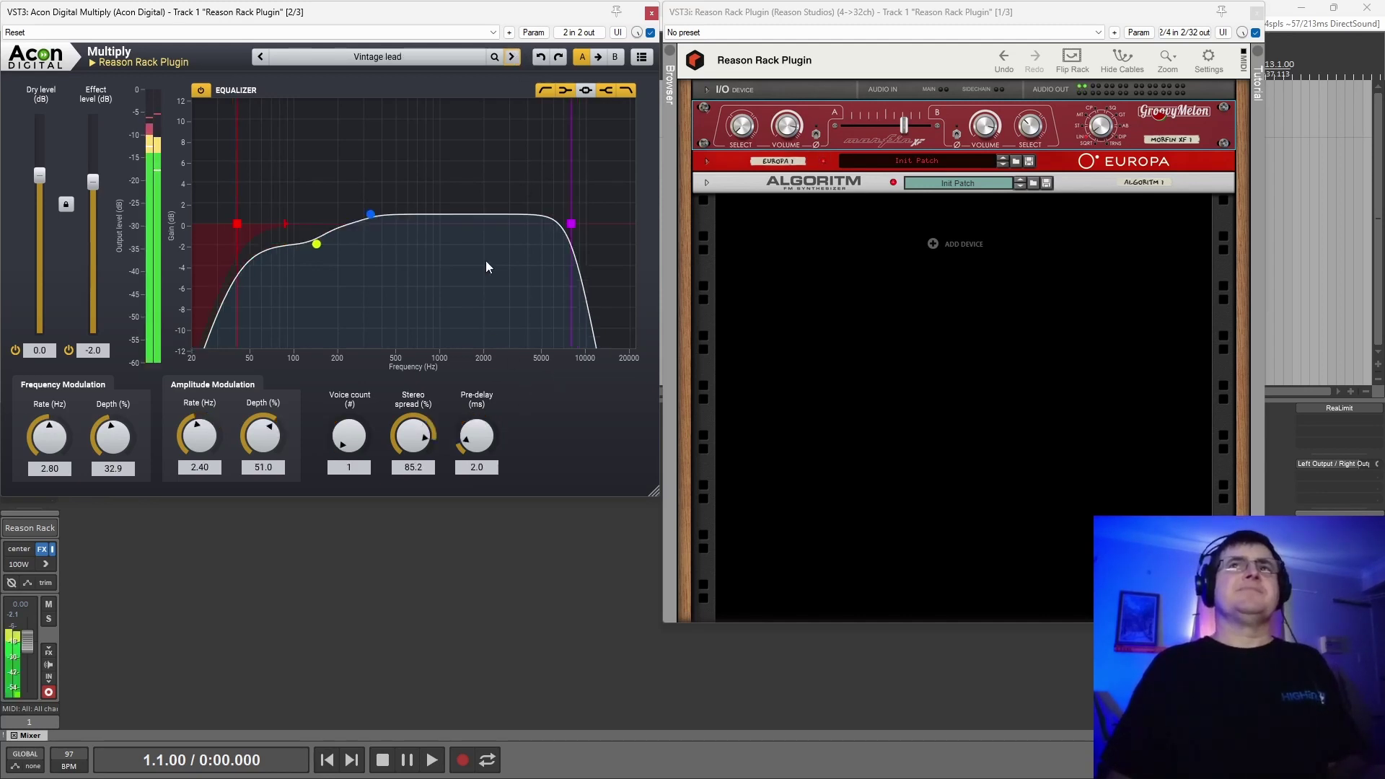
left_click(512, 57)
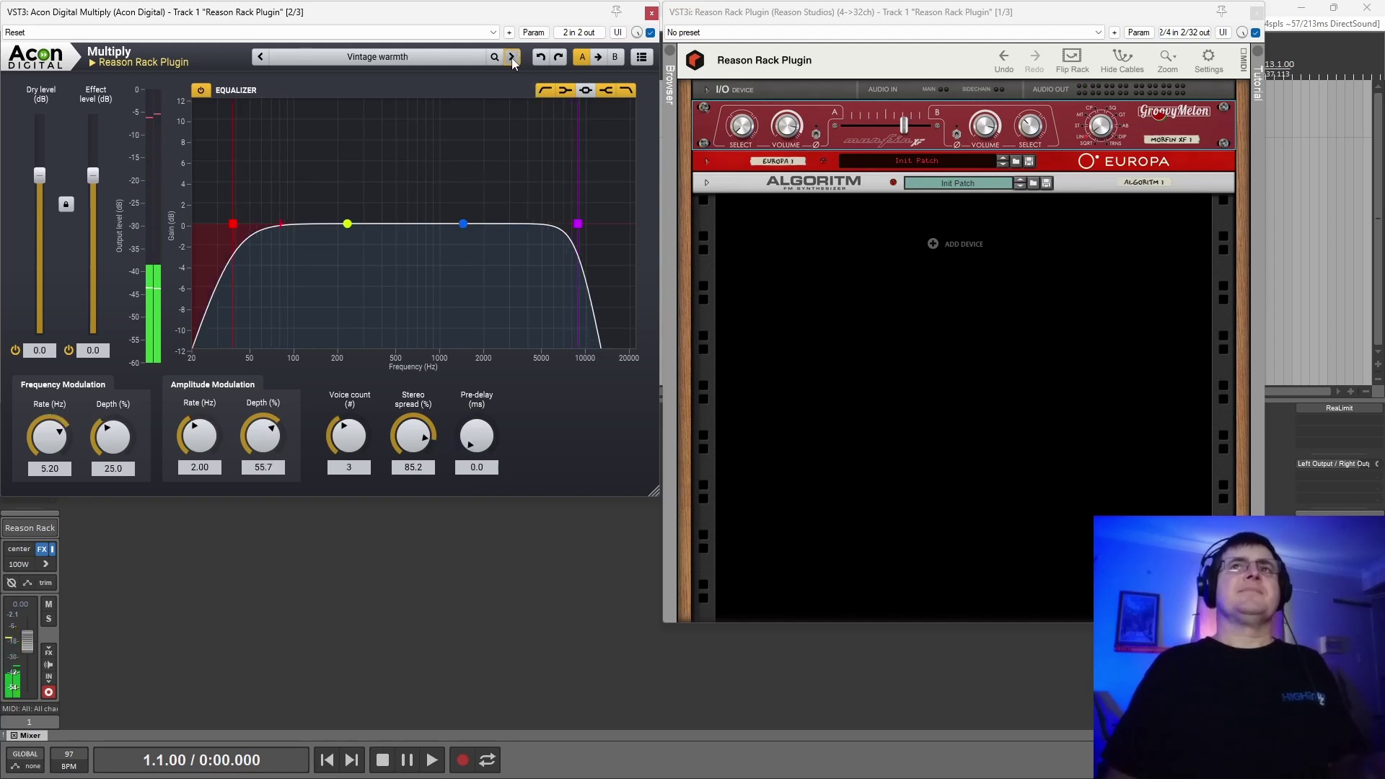
left_click(511, 57)
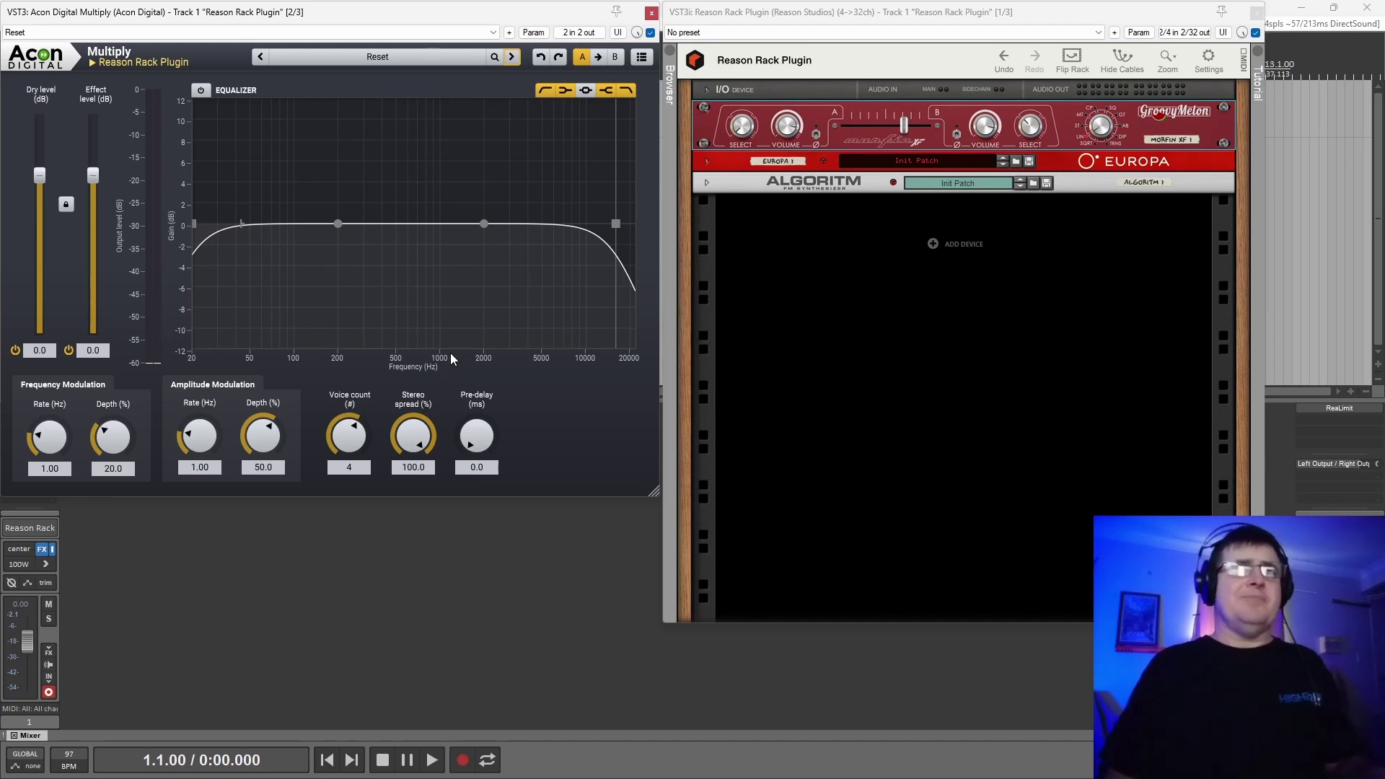
left_click(66, 205)
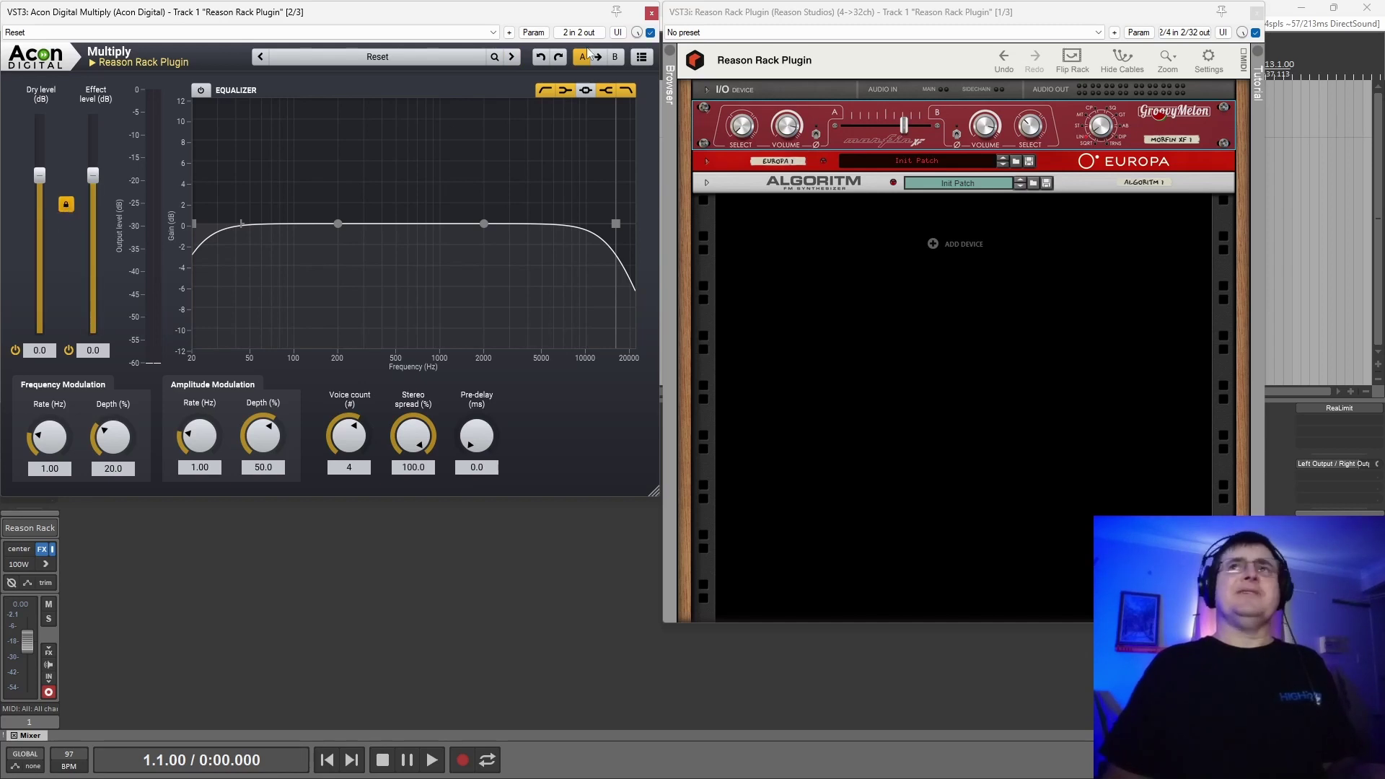
left_click(66, 205)
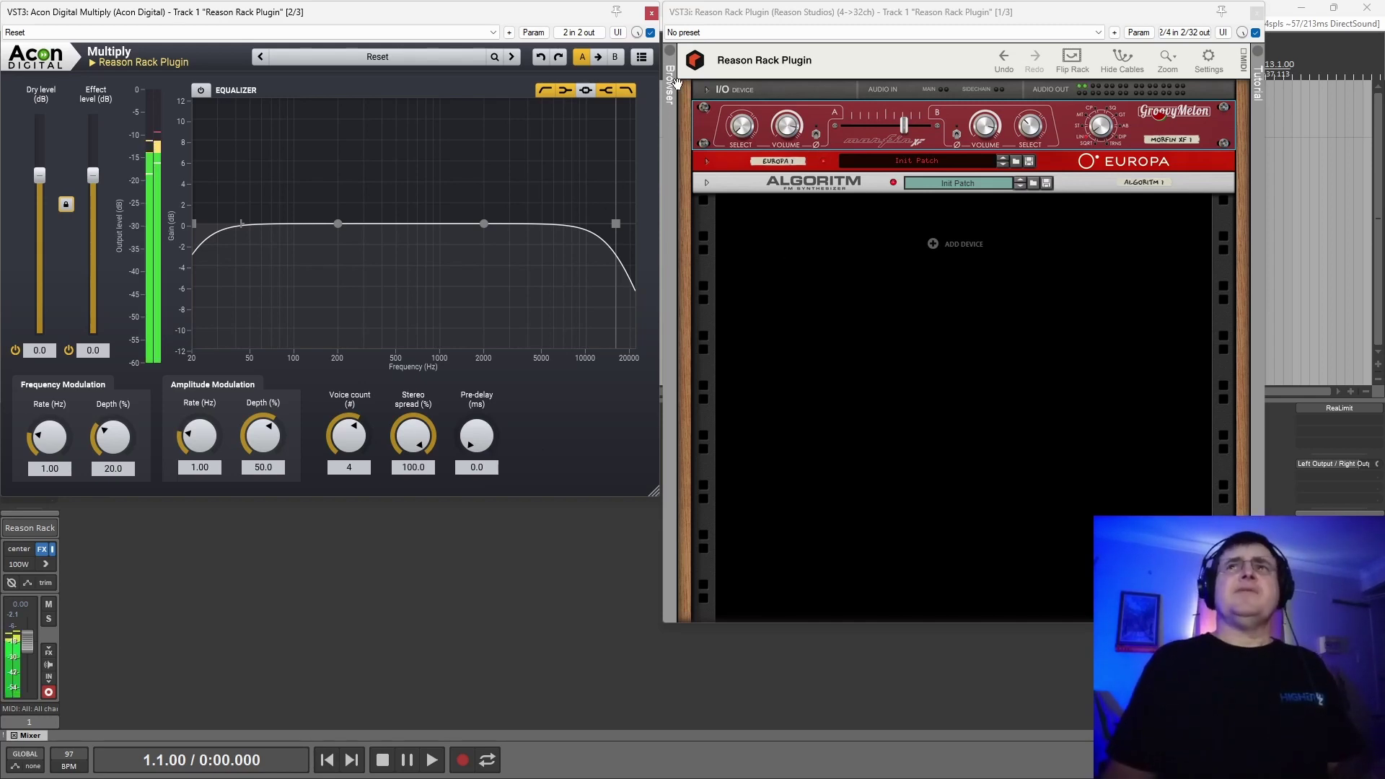
- Reopen HZ Multiplier and Multiply from the mixer FX slots, mute Multiply's effect, and enable HZ Multiplier
left_click(651, 13)
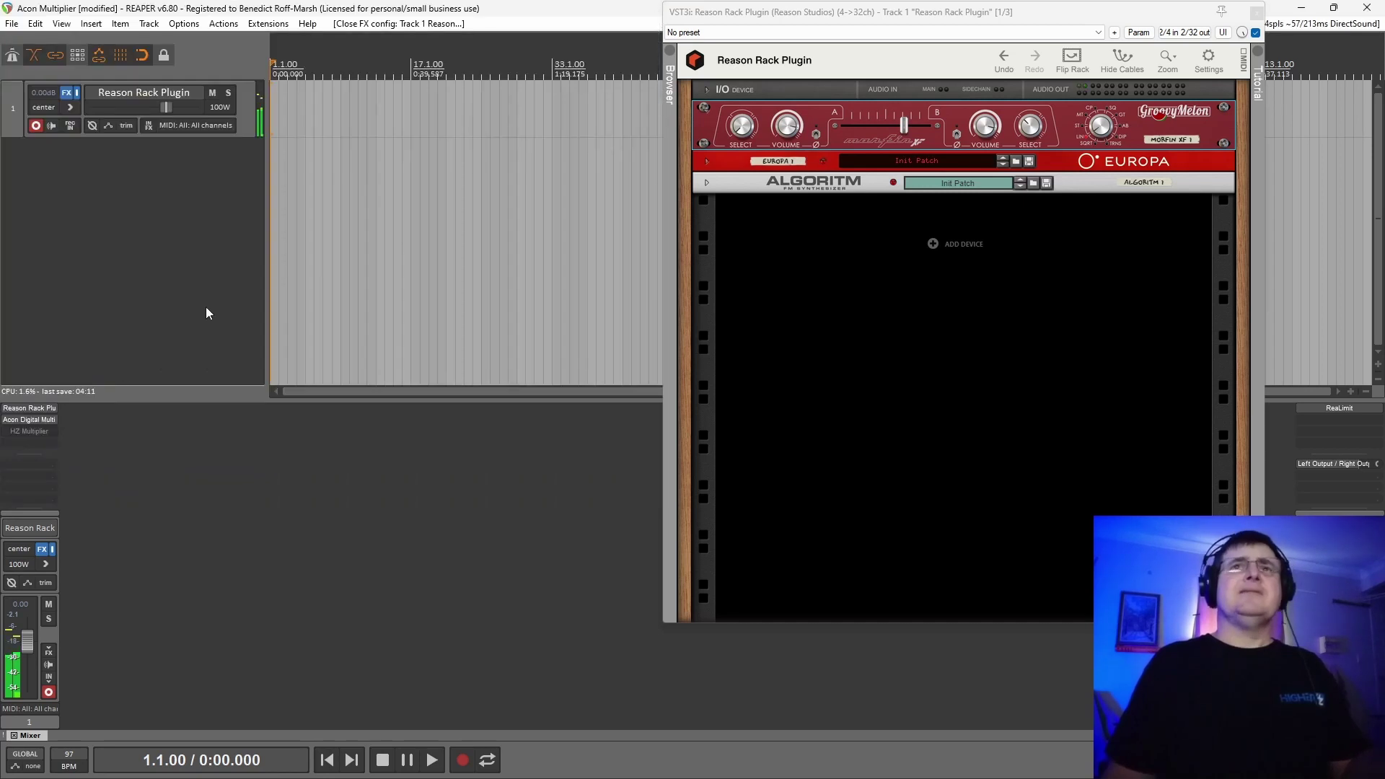
left_click(24, 432)
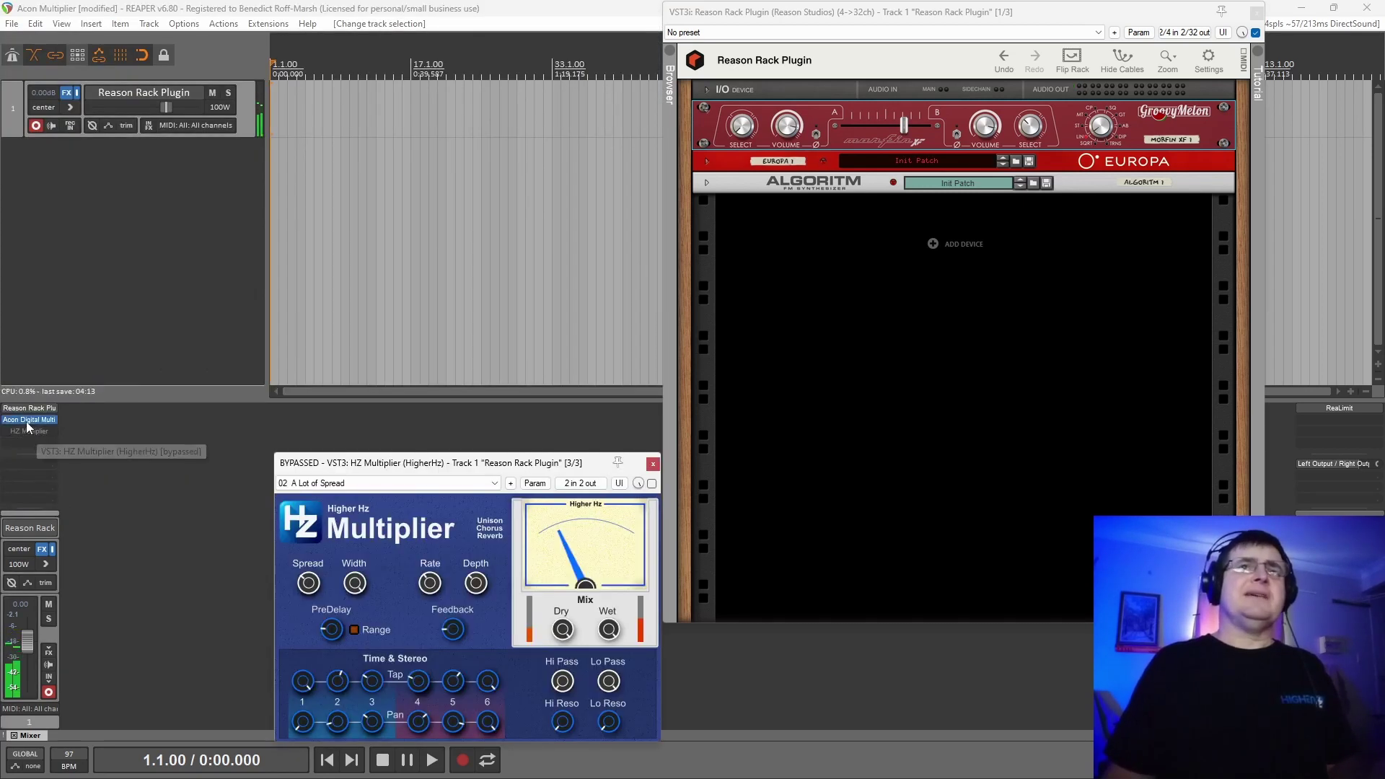
left_click(27, 419)
left_click(476, 523)
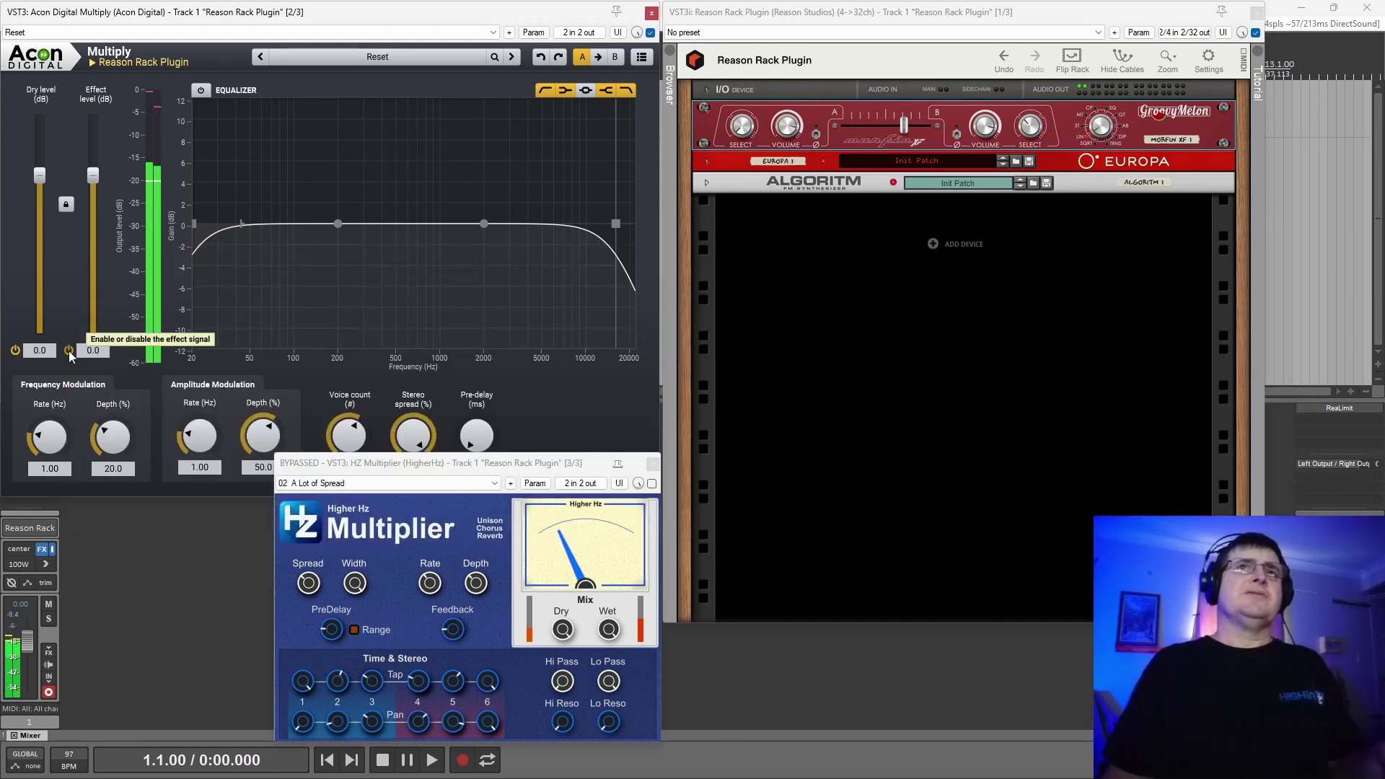
left_click(70, 350)
left_click(653, 485)
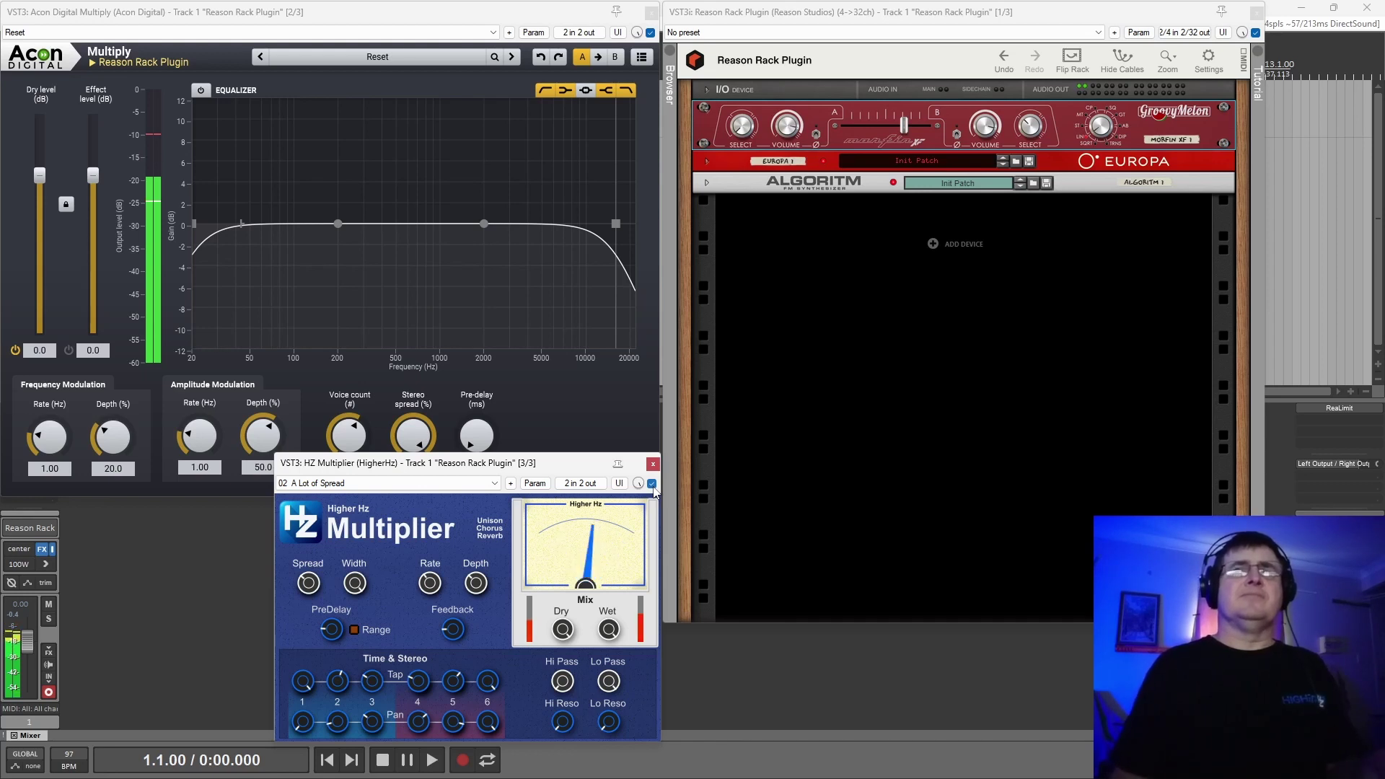
- Compare HZ Multiplier and Multiply's chorus by alternating HZ Multiplier's bypass with Multiply's effect power
left_click(652, 483)
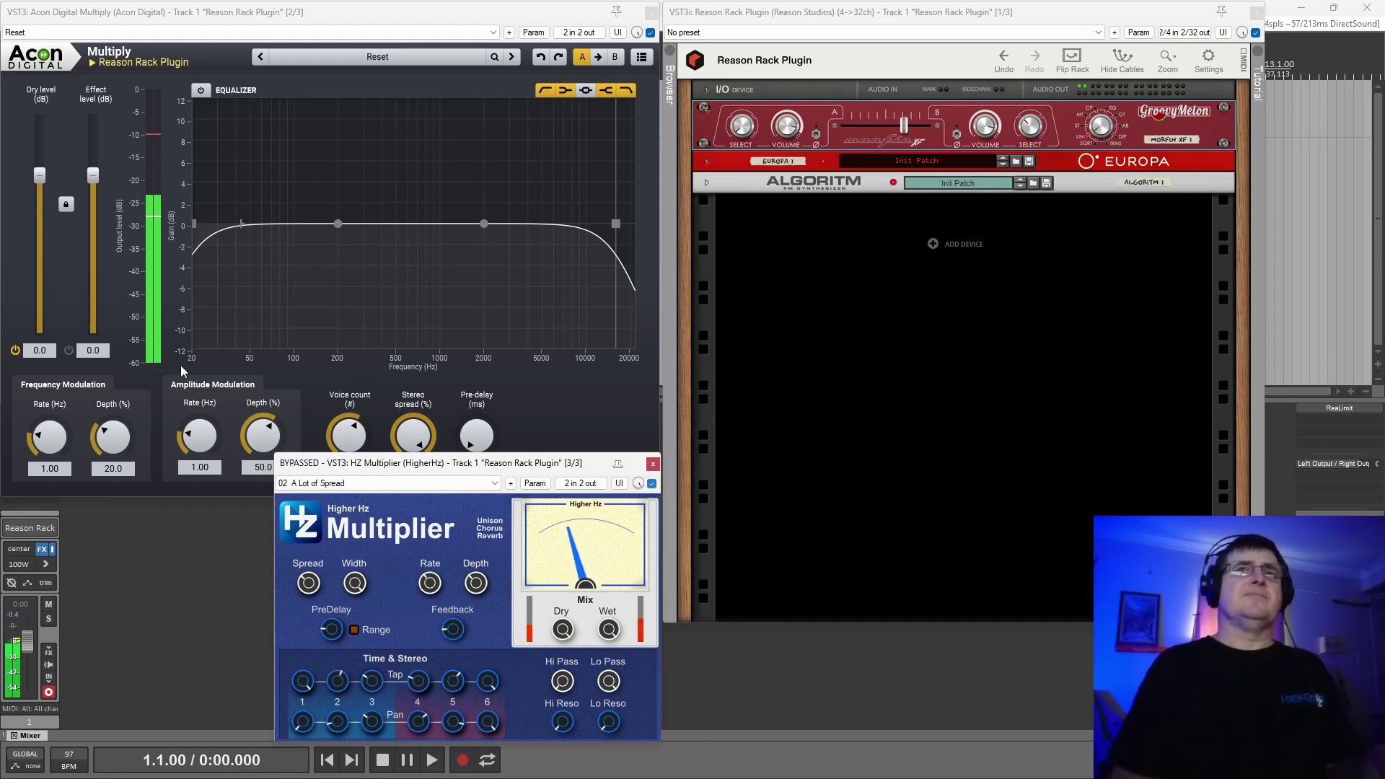
left_click(70, 350)
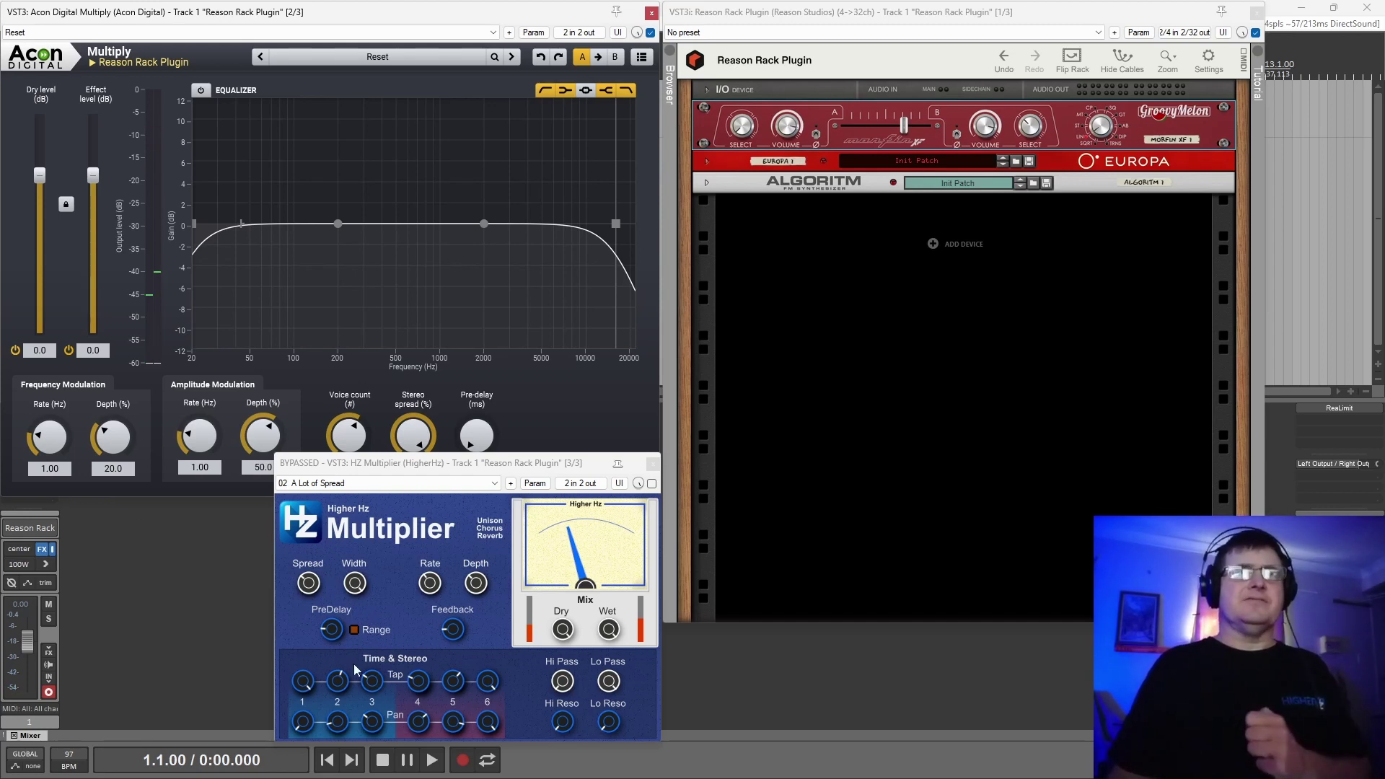
left_click(337, 681)
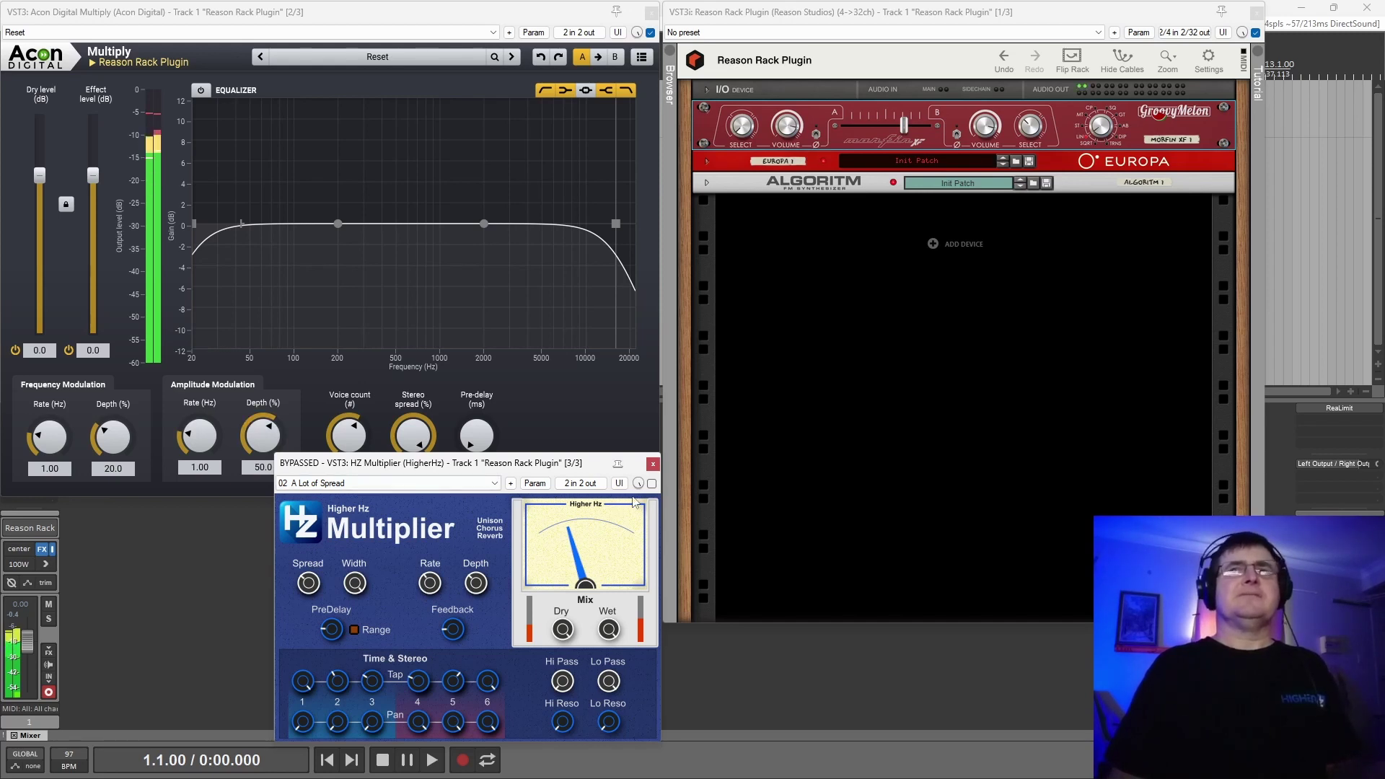
left_click(69, 351)
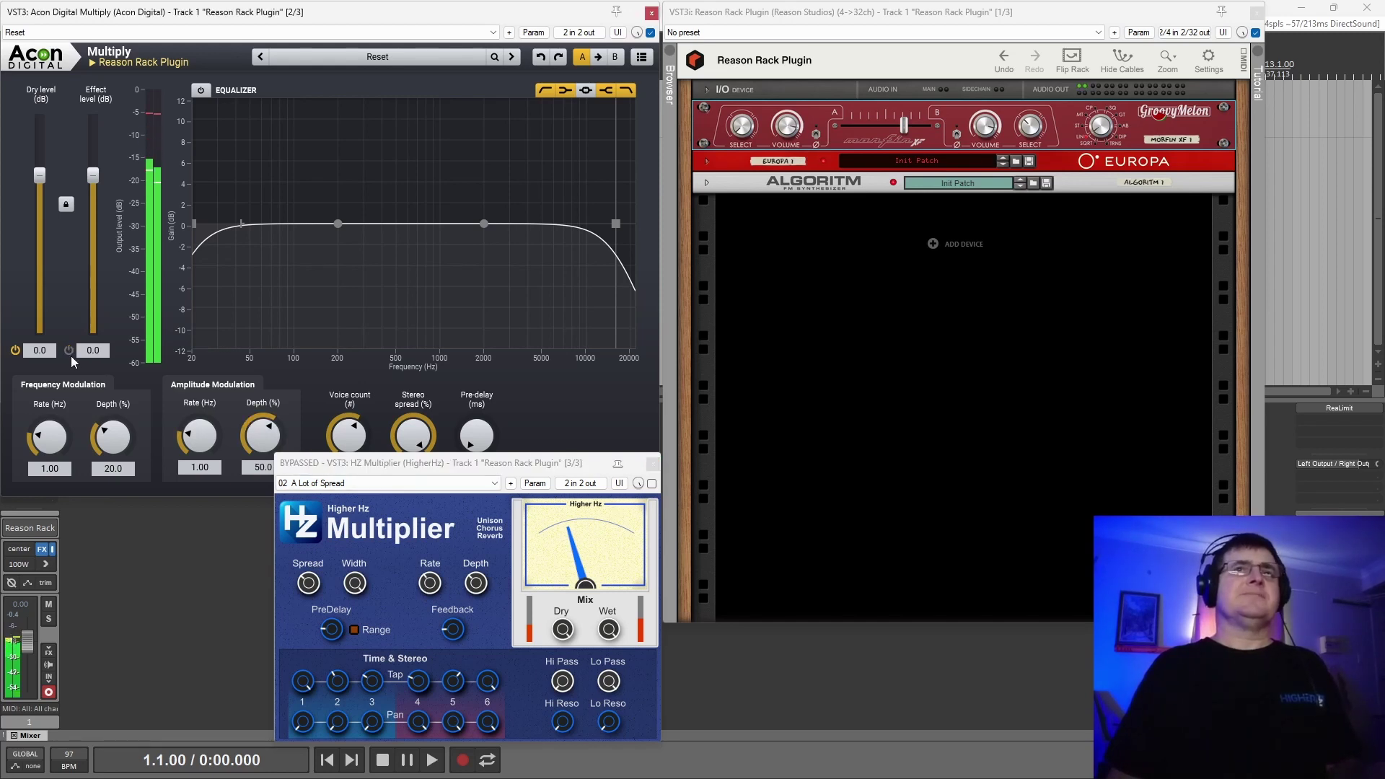
left_click(653, 493)
left_click(652, 486)
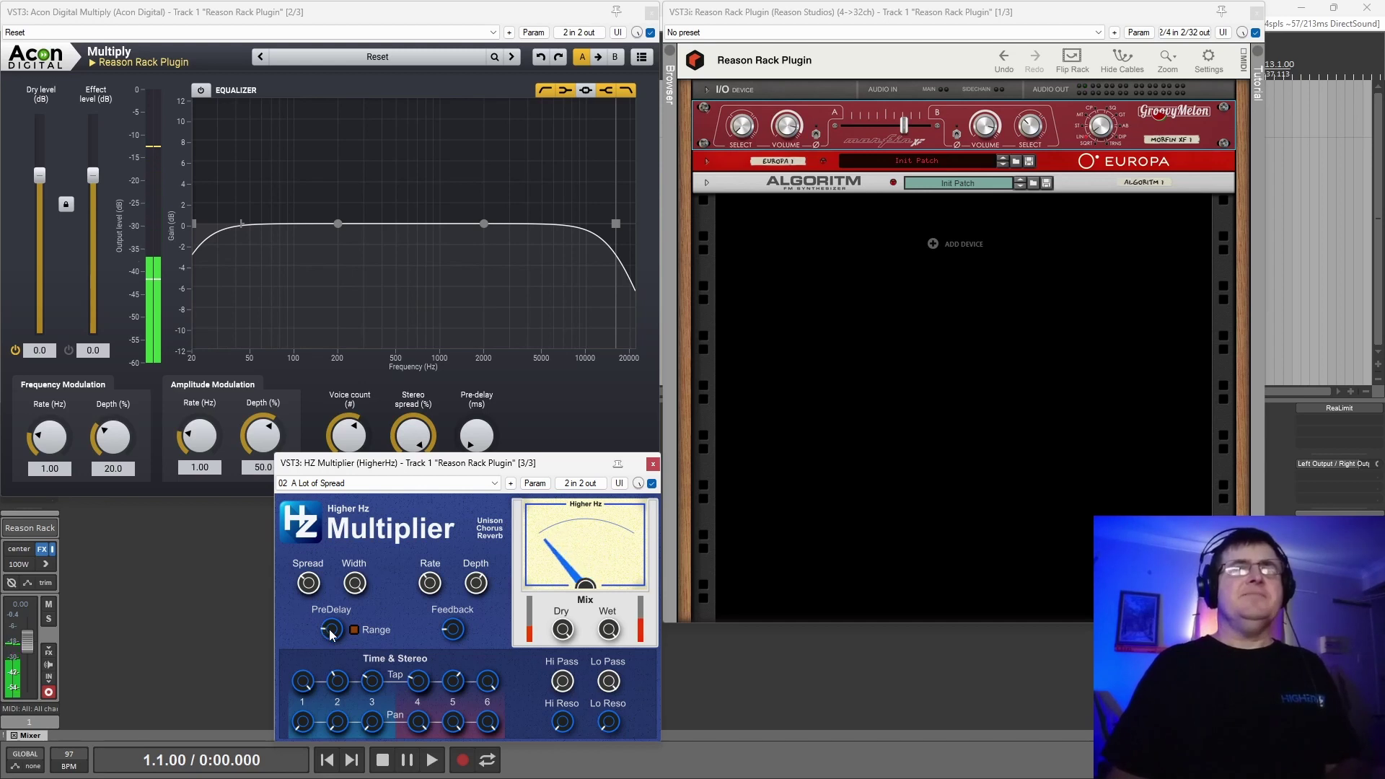
left_click(652, 484)
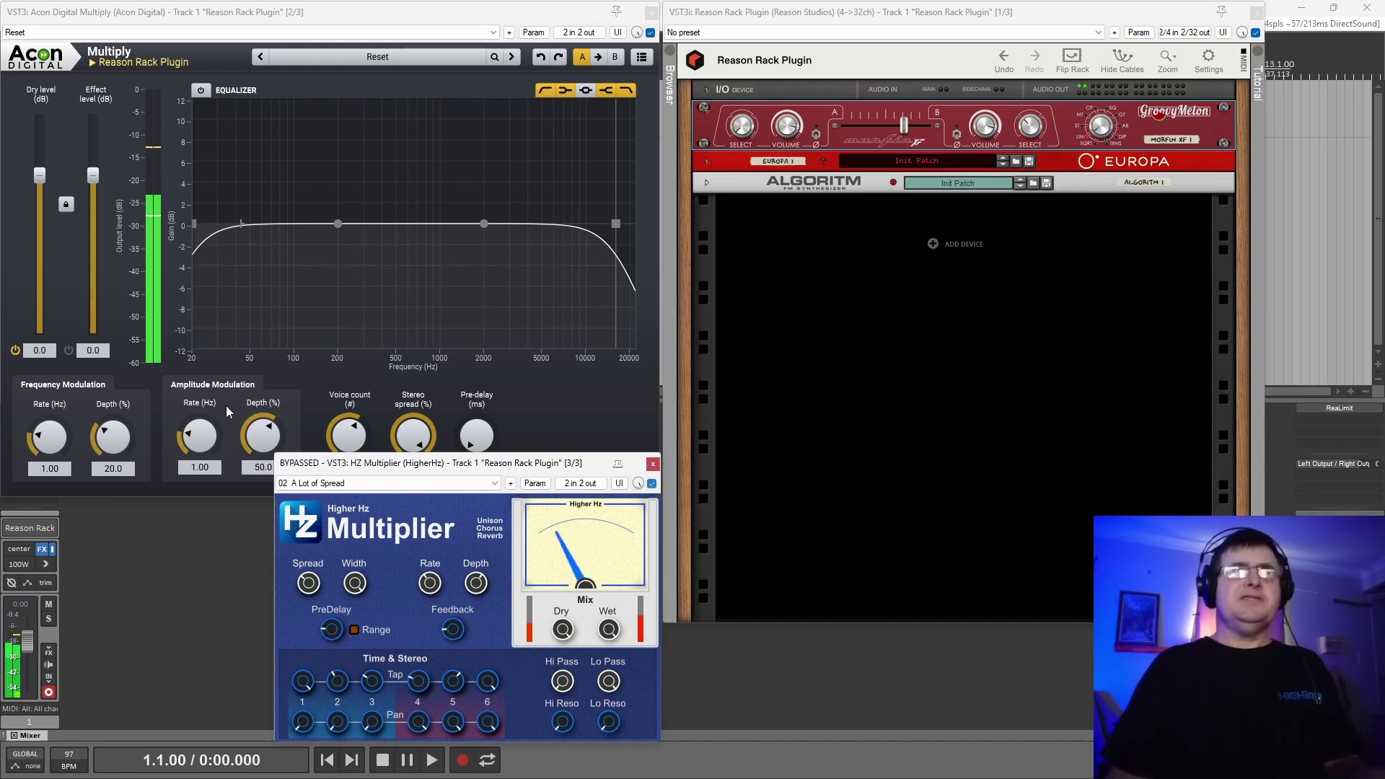
left_click(67, 351)
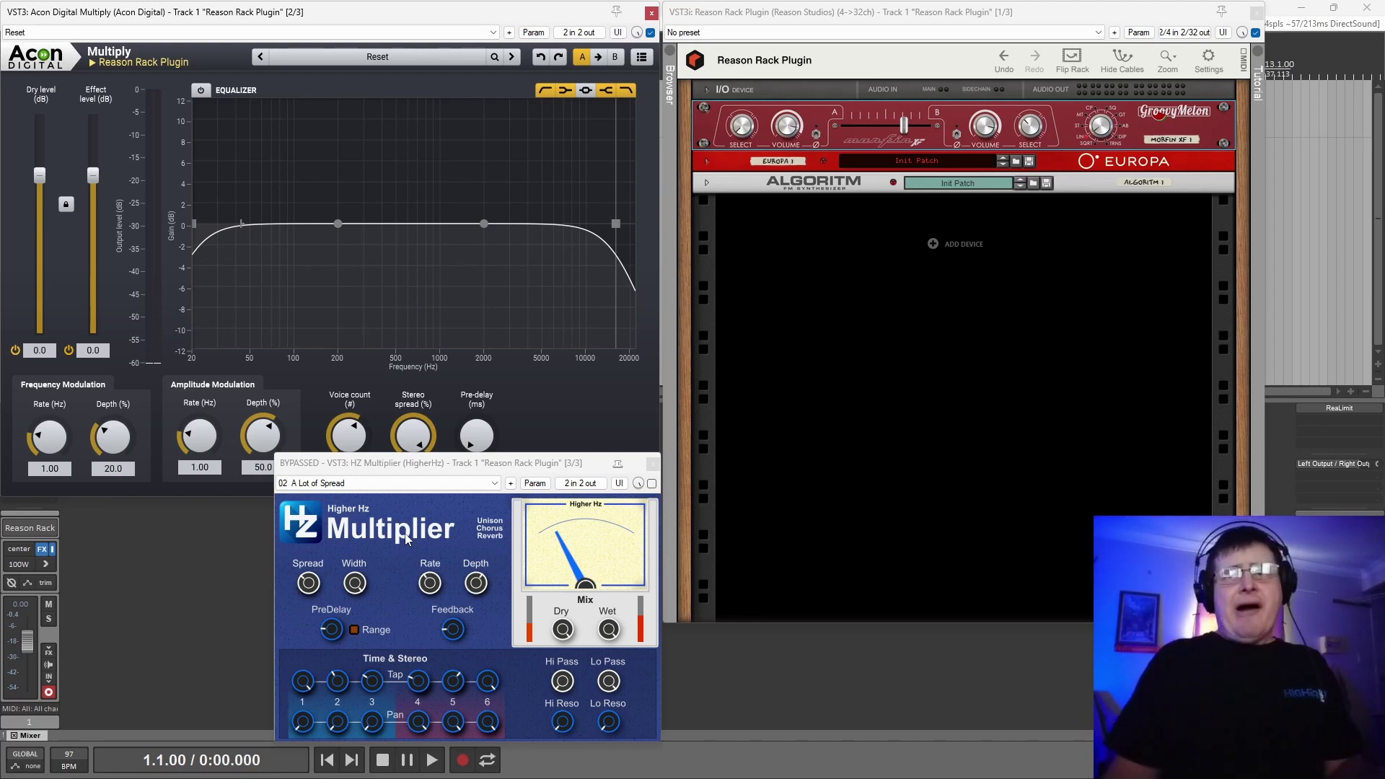
- Keep swapping between HZ Multiplier and Multiply's effect, then close the HZ Multiplier window
left_click(651, 484)
left_click(69, 351)
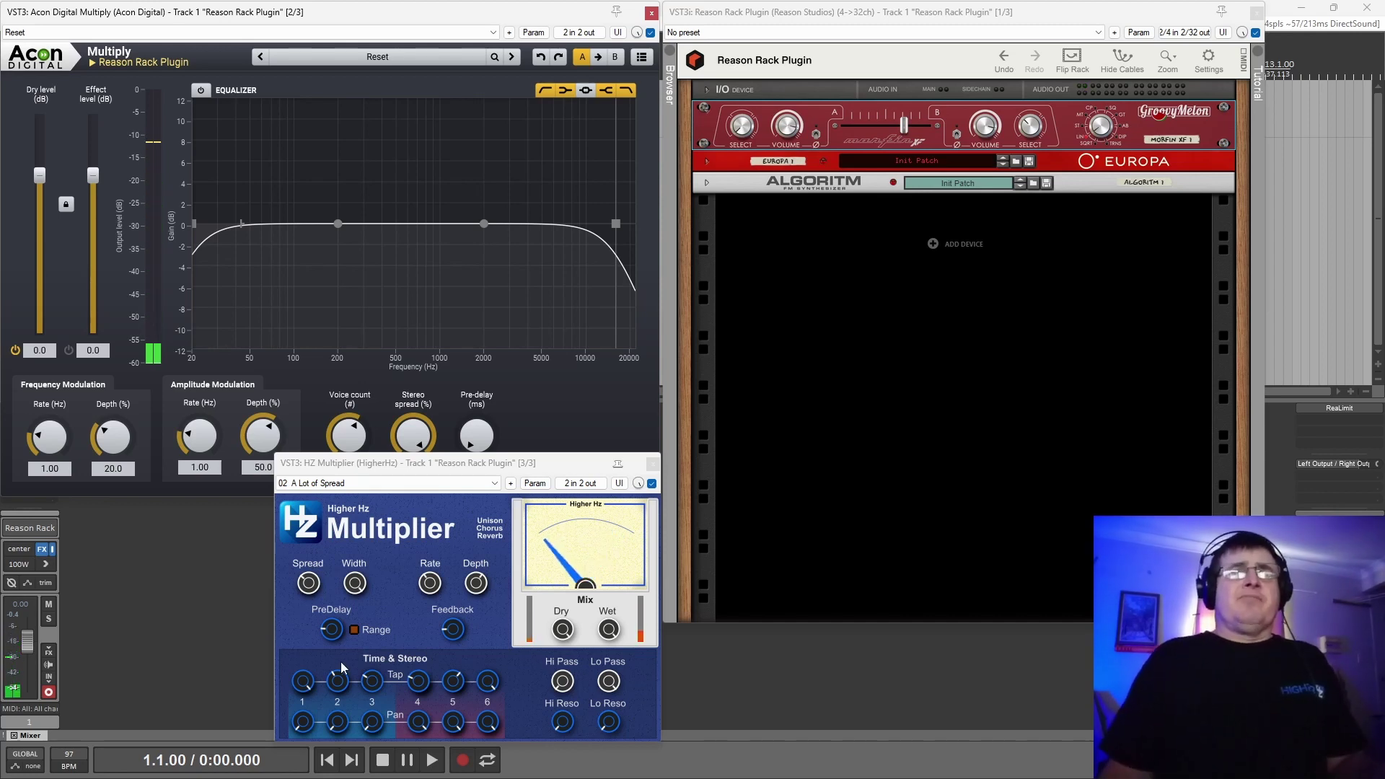
left_click(341, 684)
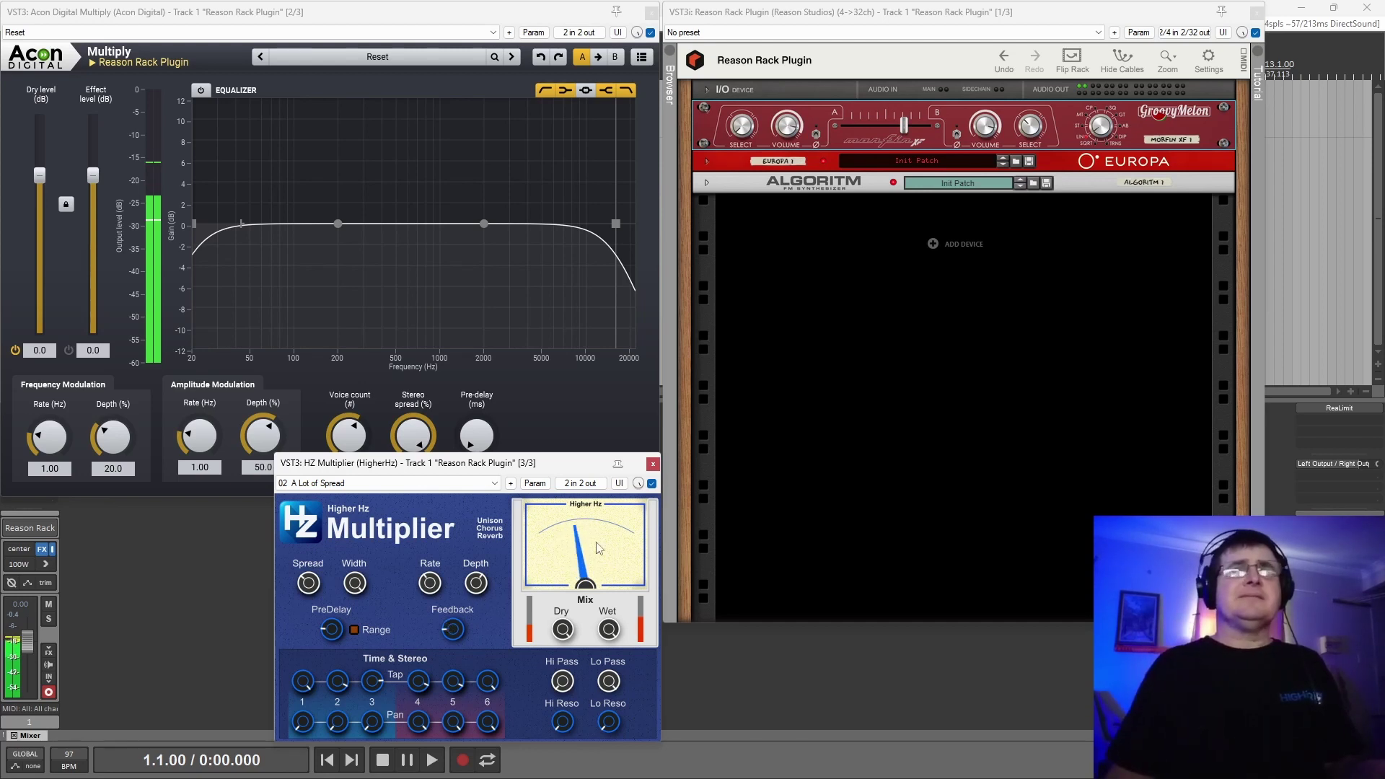
left_click(652, 484)
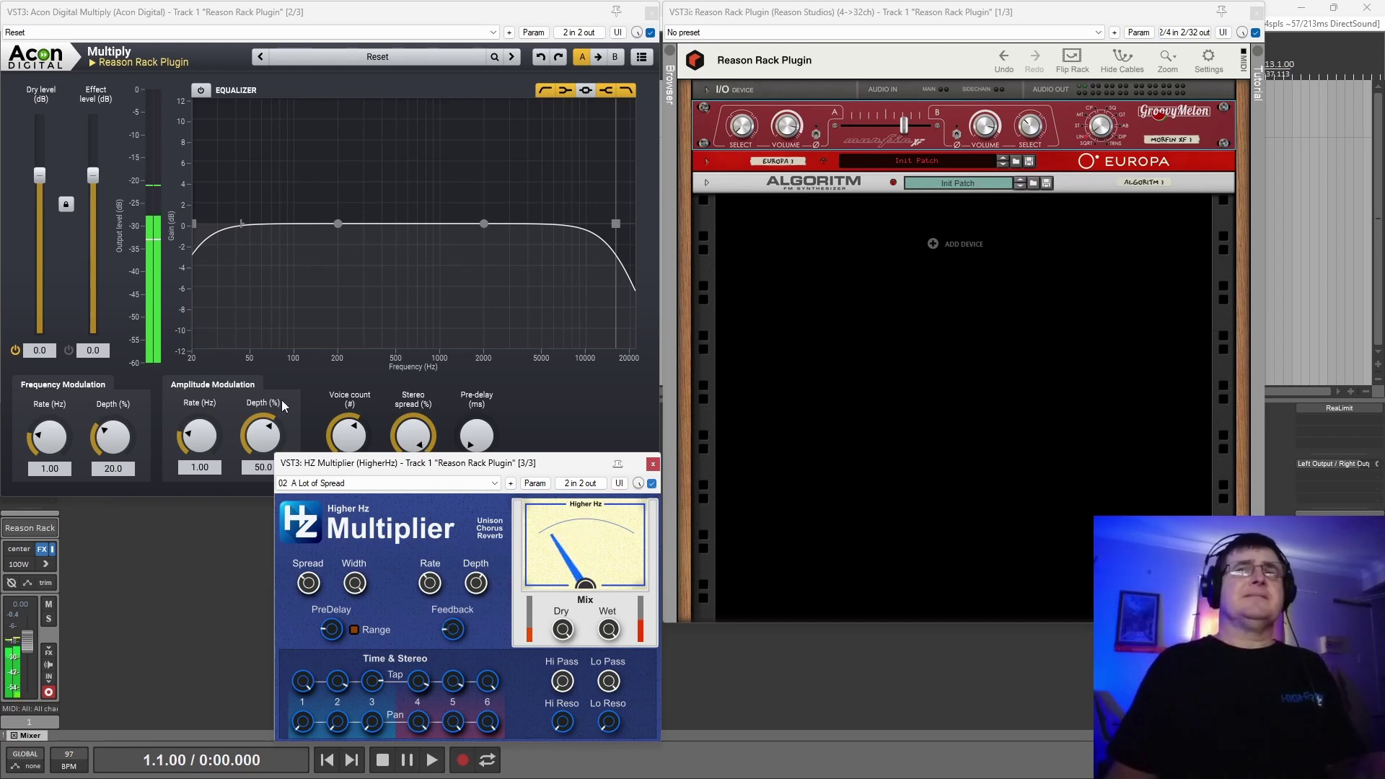
left_click(70, 350)
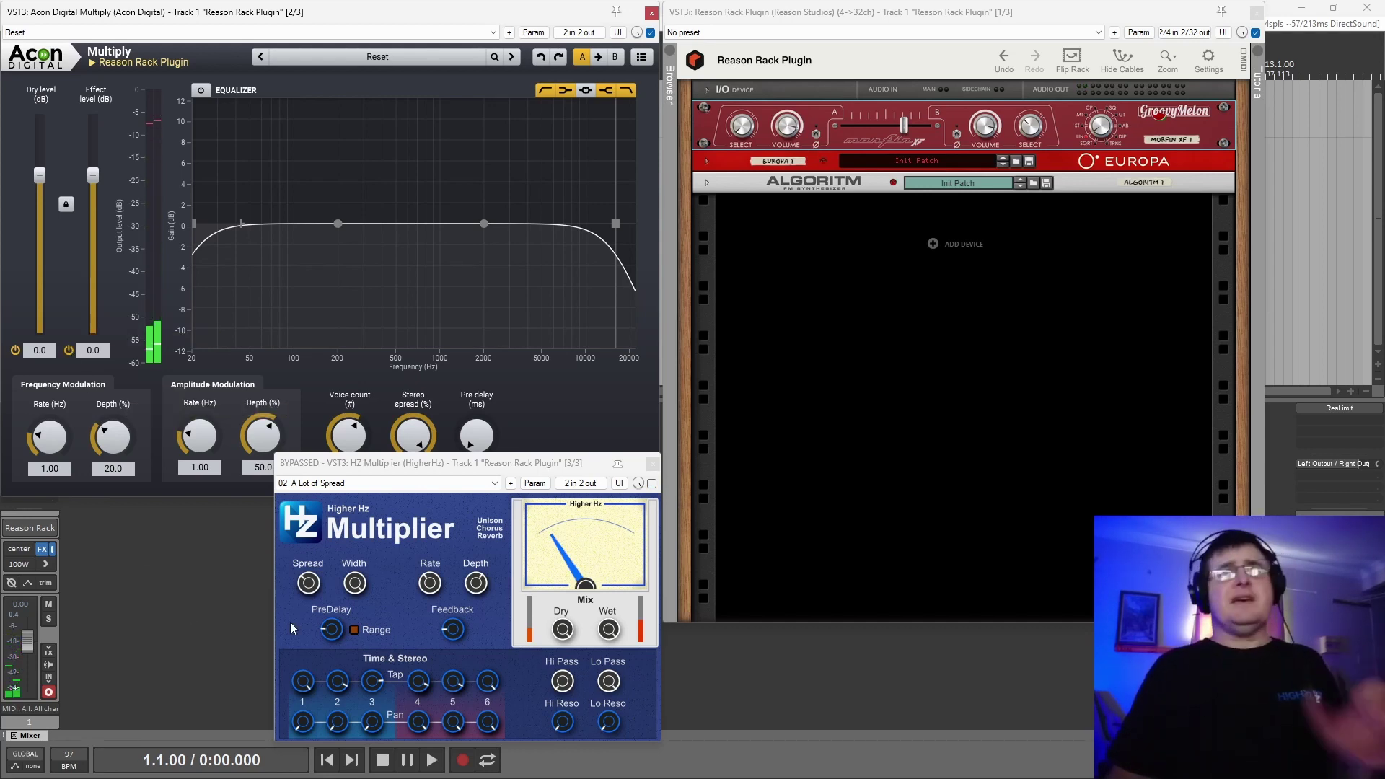
left_click(651, 483)
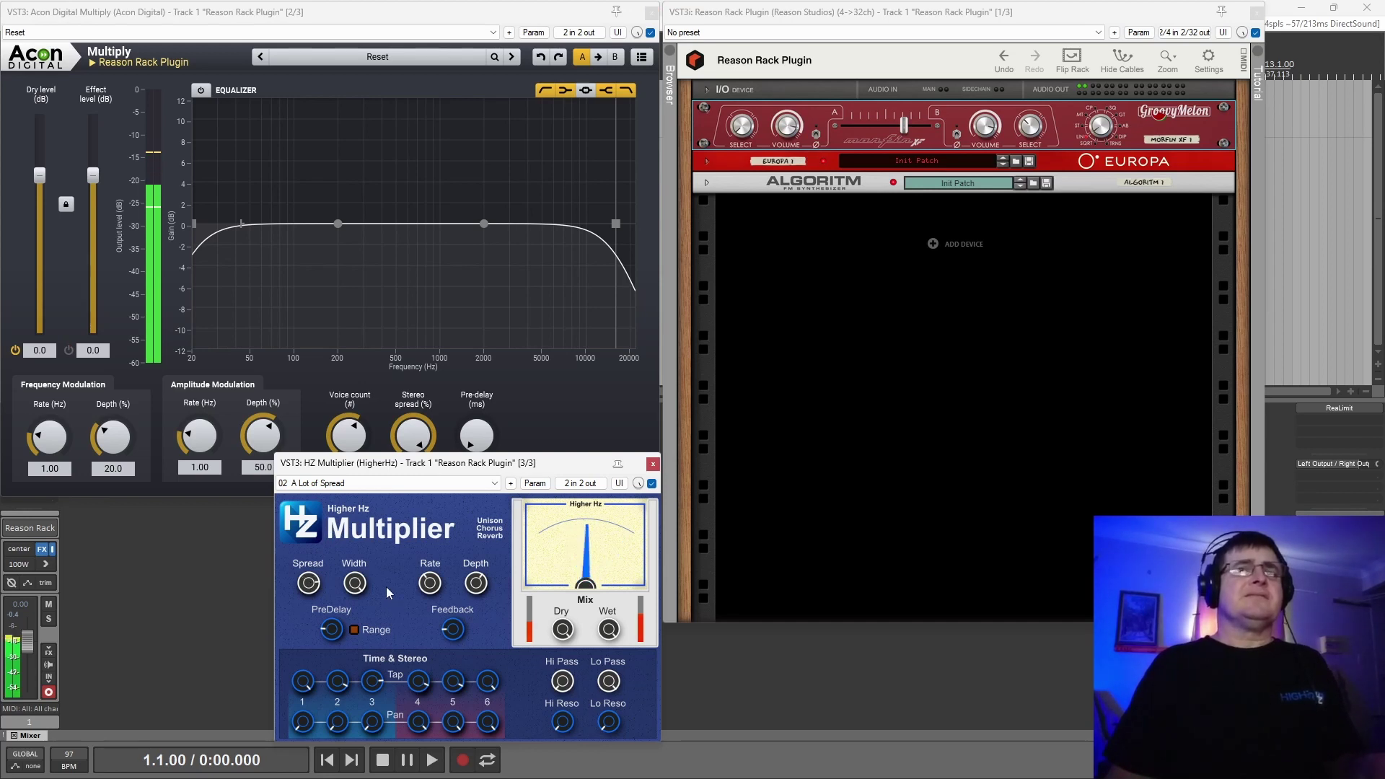
left_click(652, 465)
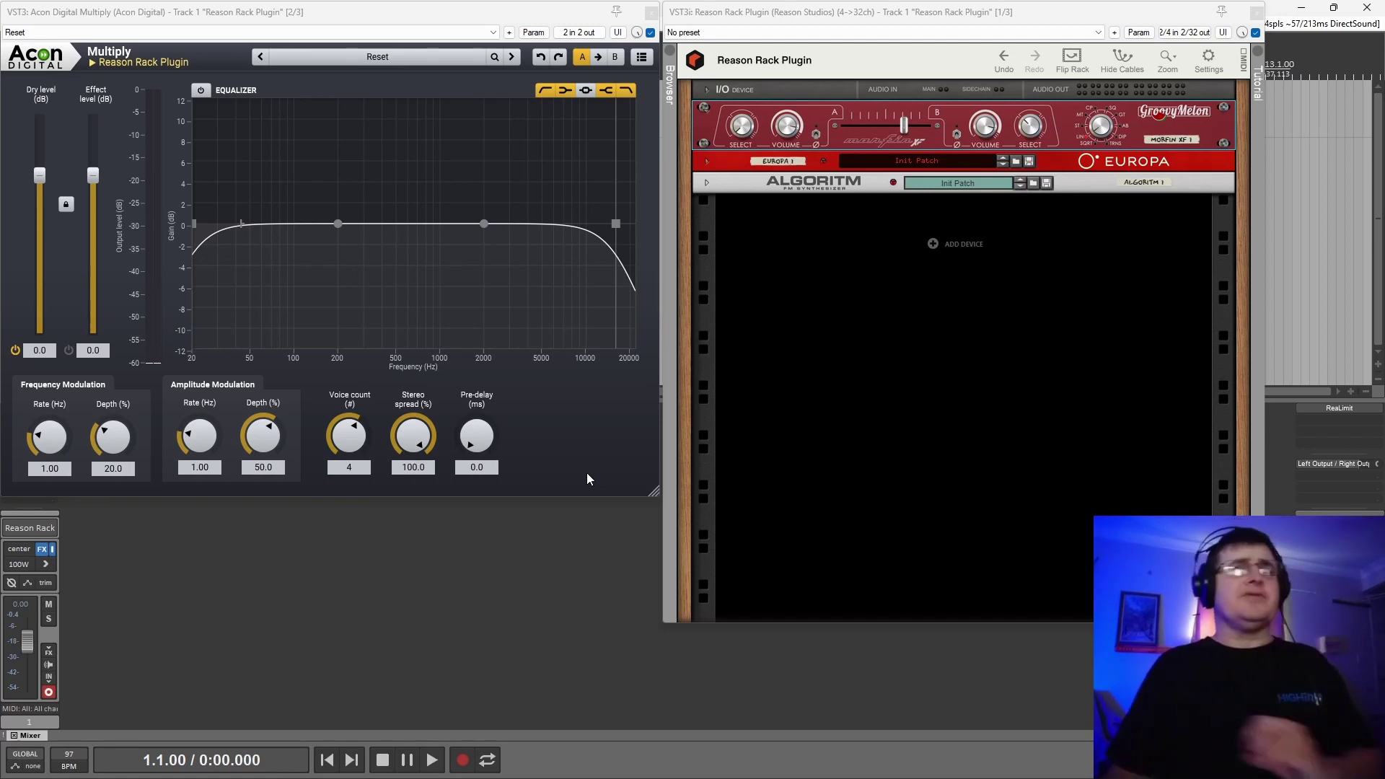
- Bring the Multiply plugin window, still on its Reset settings, into focus
left_click(22, 425)
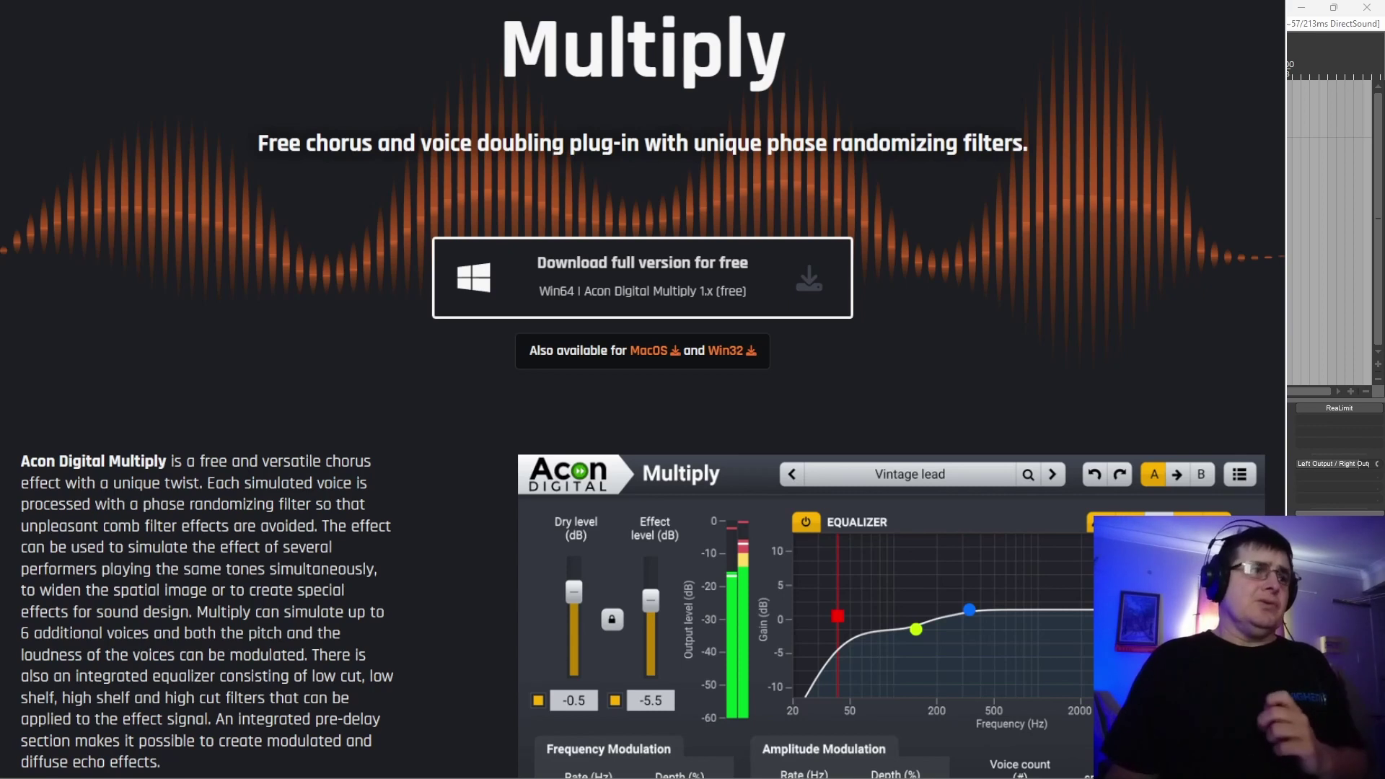
- Leave the Multiply product page and return to REAPER's plugin windows
key("alt+Tab")
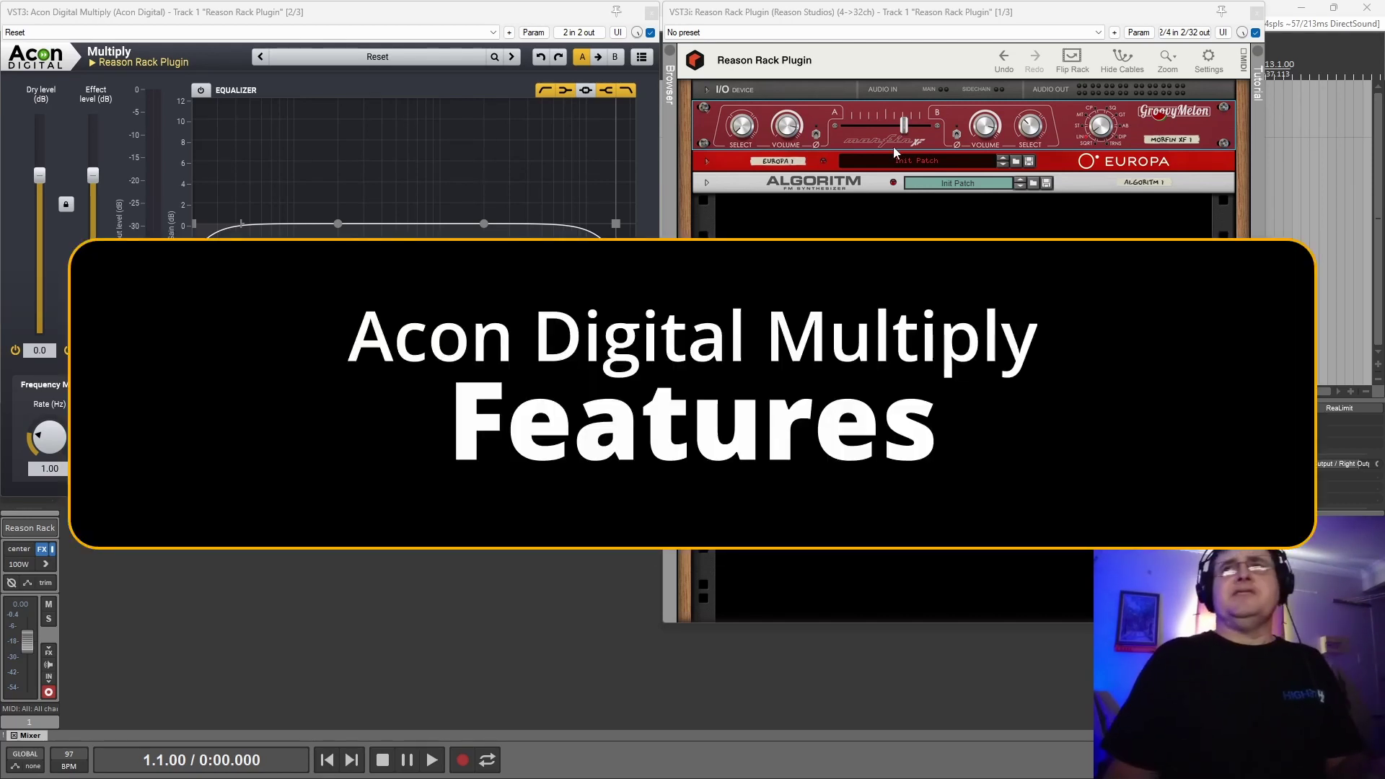
- Move the Morfin crossfader fully to A, then briefly expand and refold the Europa panel
left_click_drag(905, 127, 841, 127)
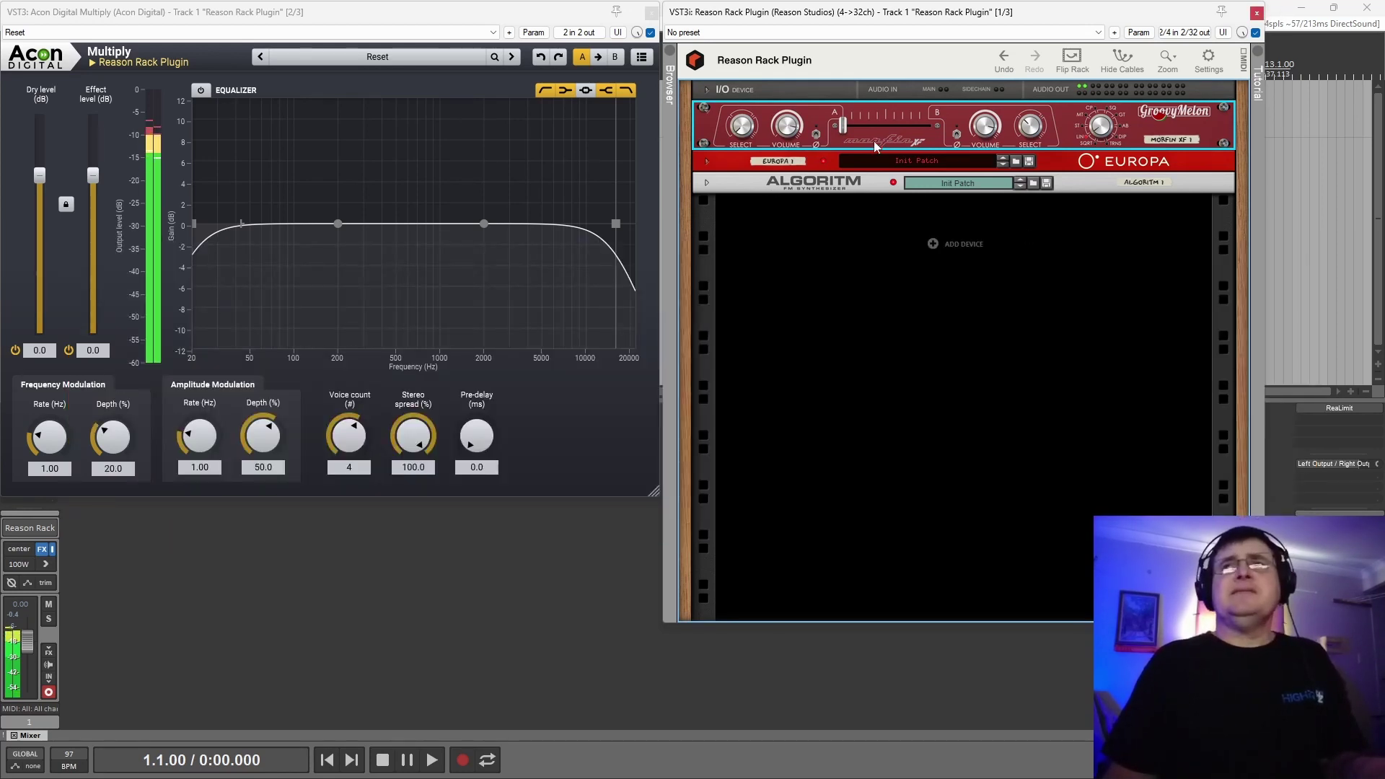
left_click(707, 161)
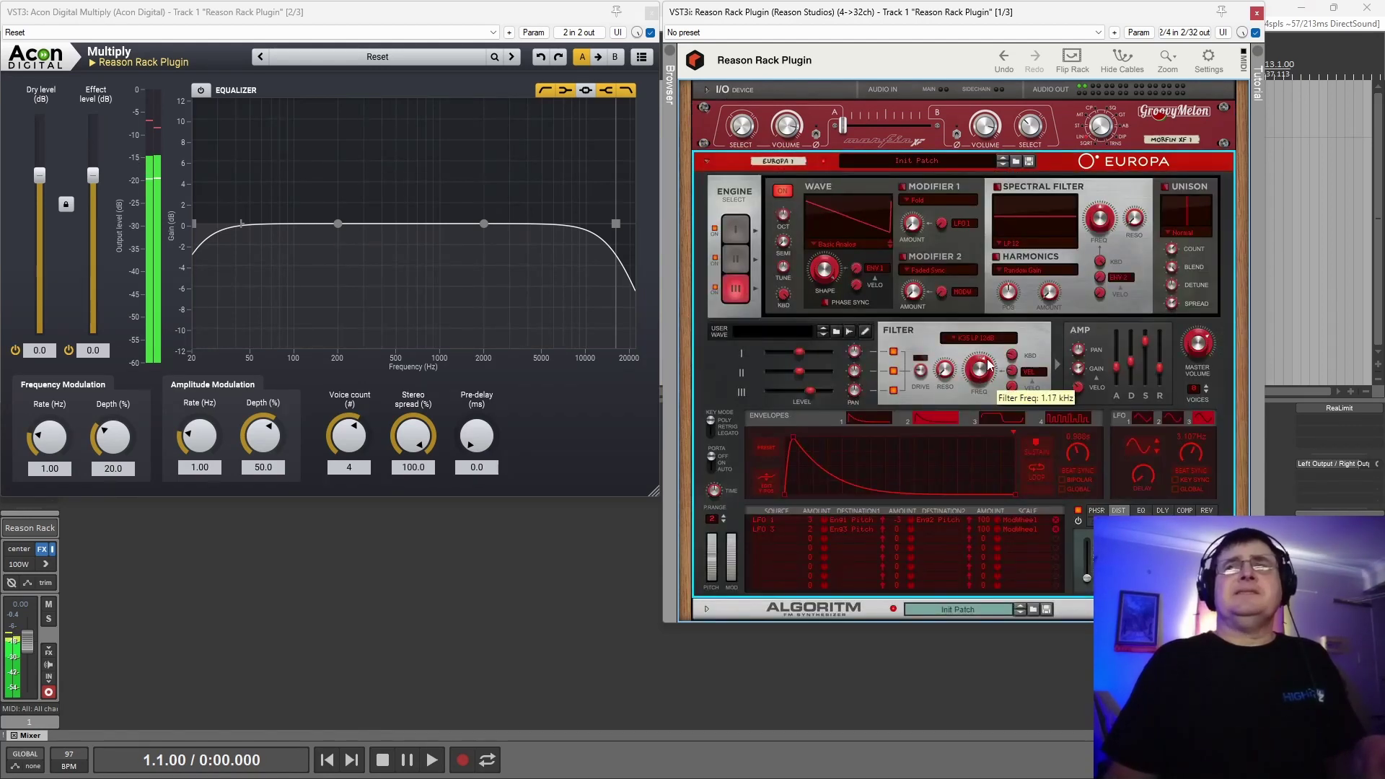
left_click(707, 161)
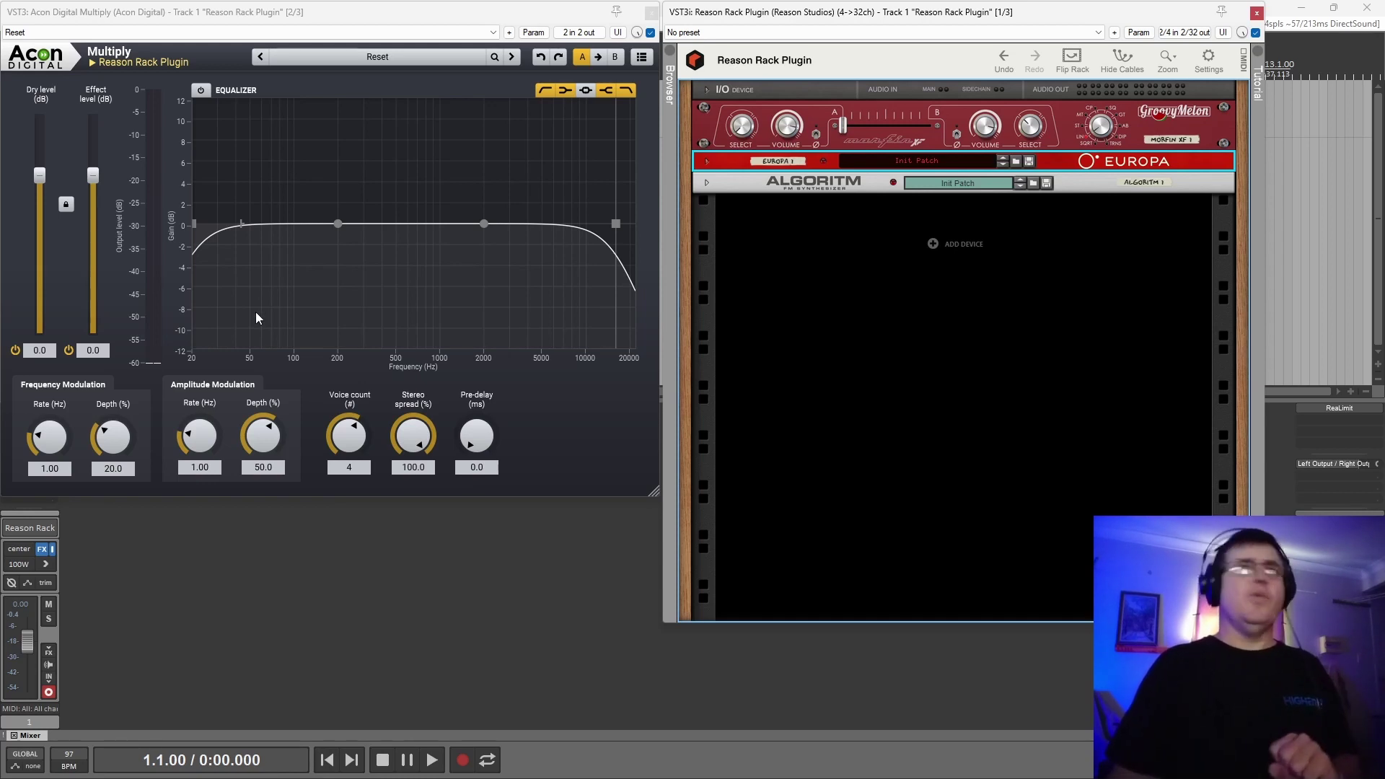
left_click(642, 58)
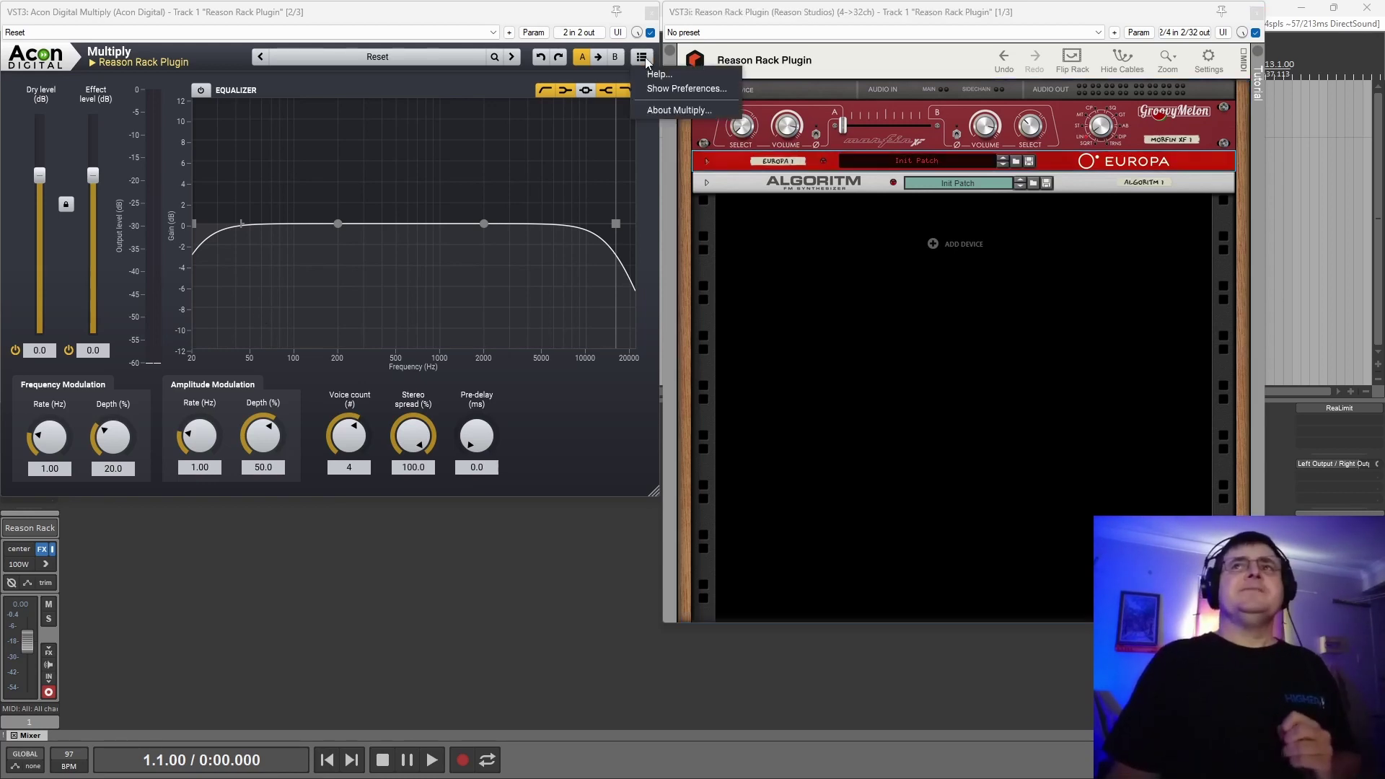
left_click(665, 90)
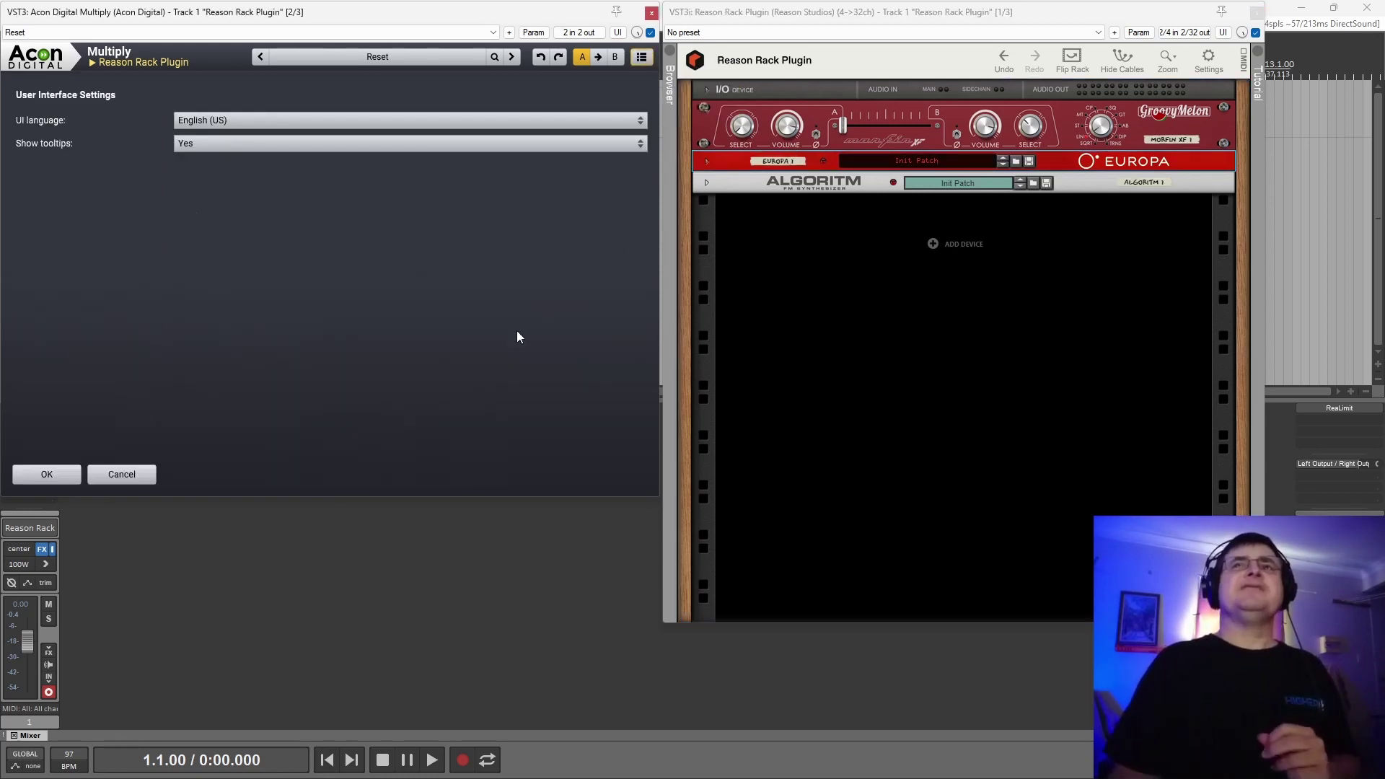
left_click(639, 57)
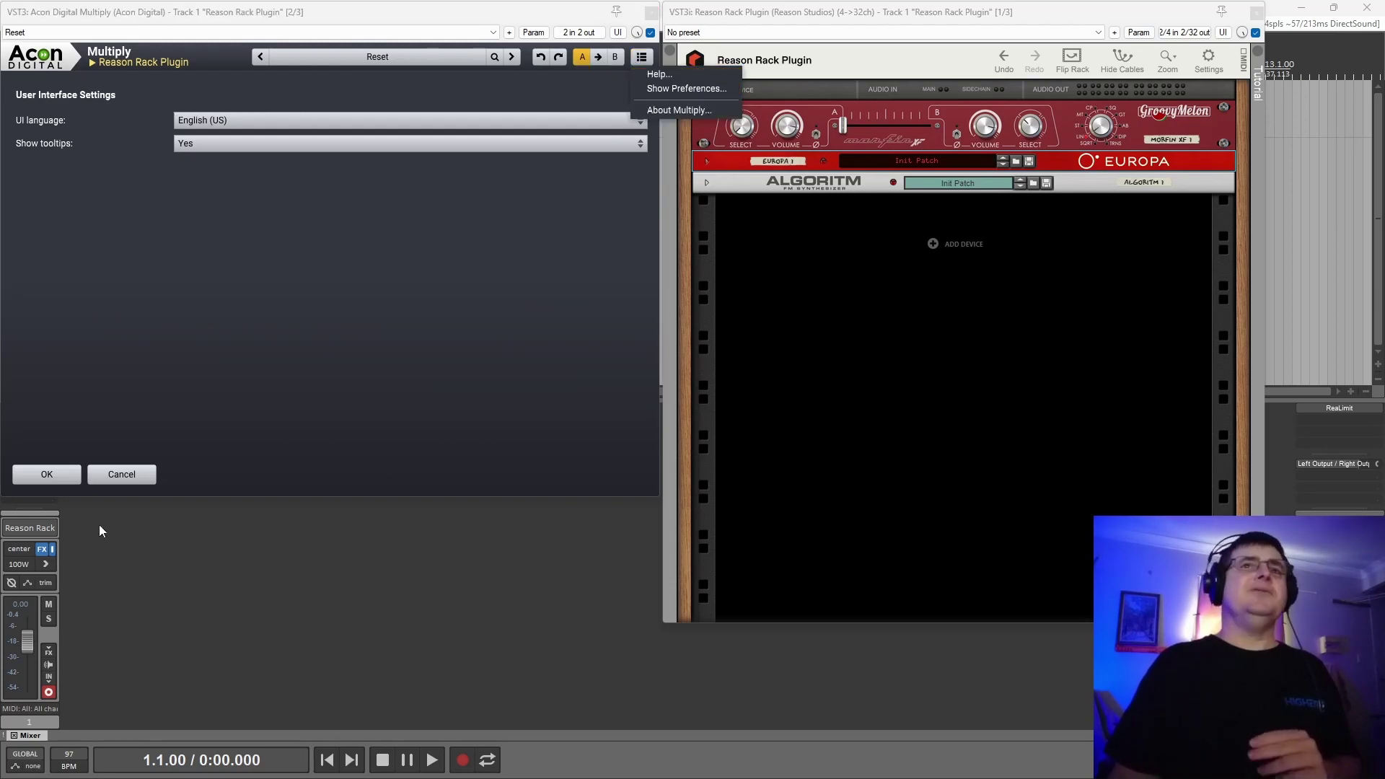
left_click(120, 474)
left_click(641, 57)
left_click(656, 74)
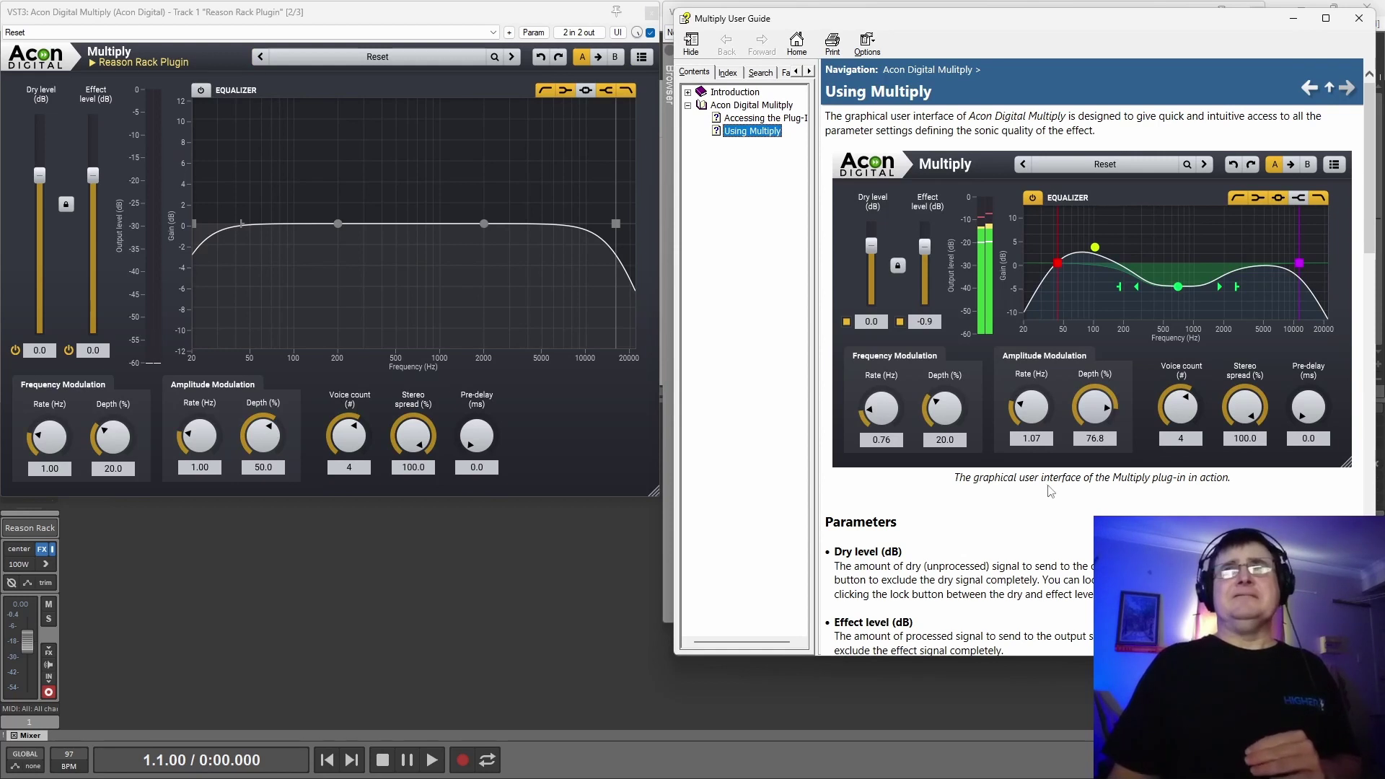
left_click(738, 92)
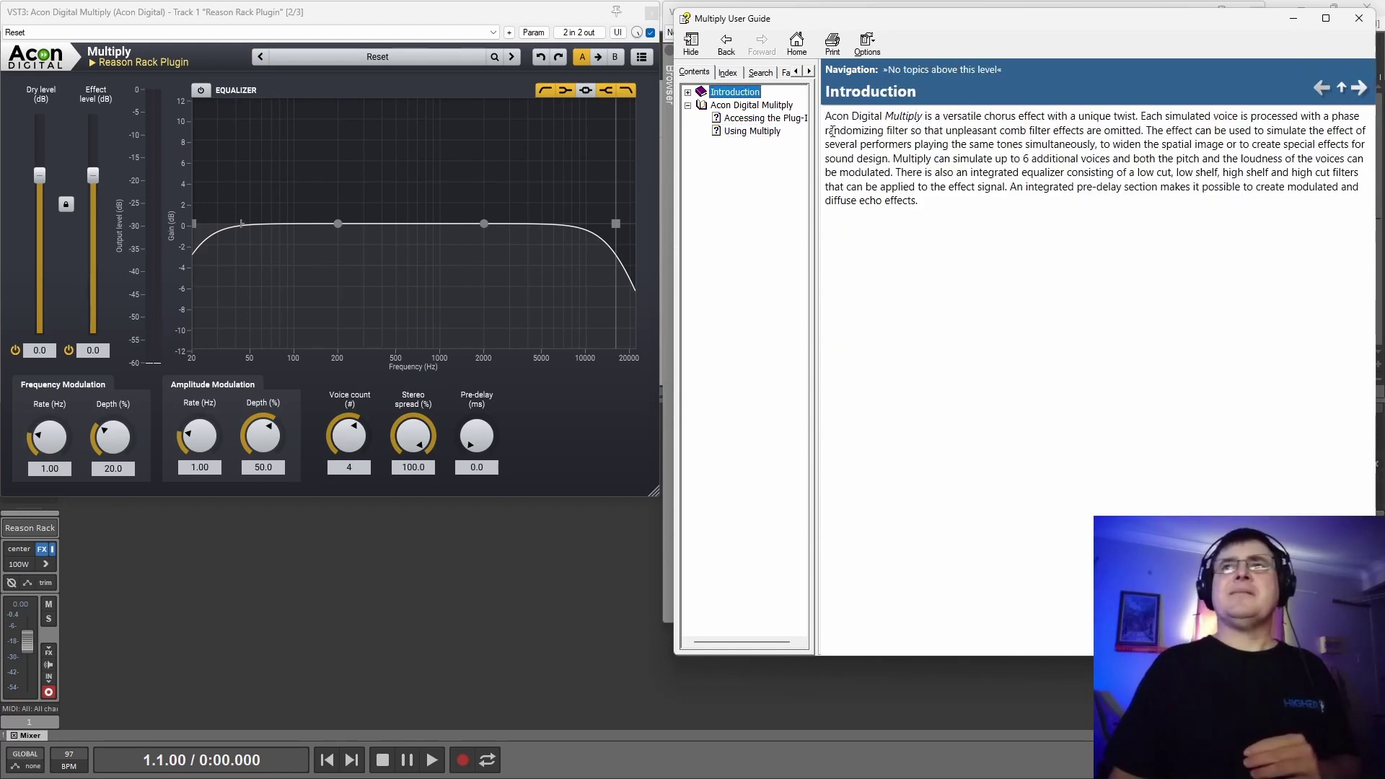
left_click(741, 119)
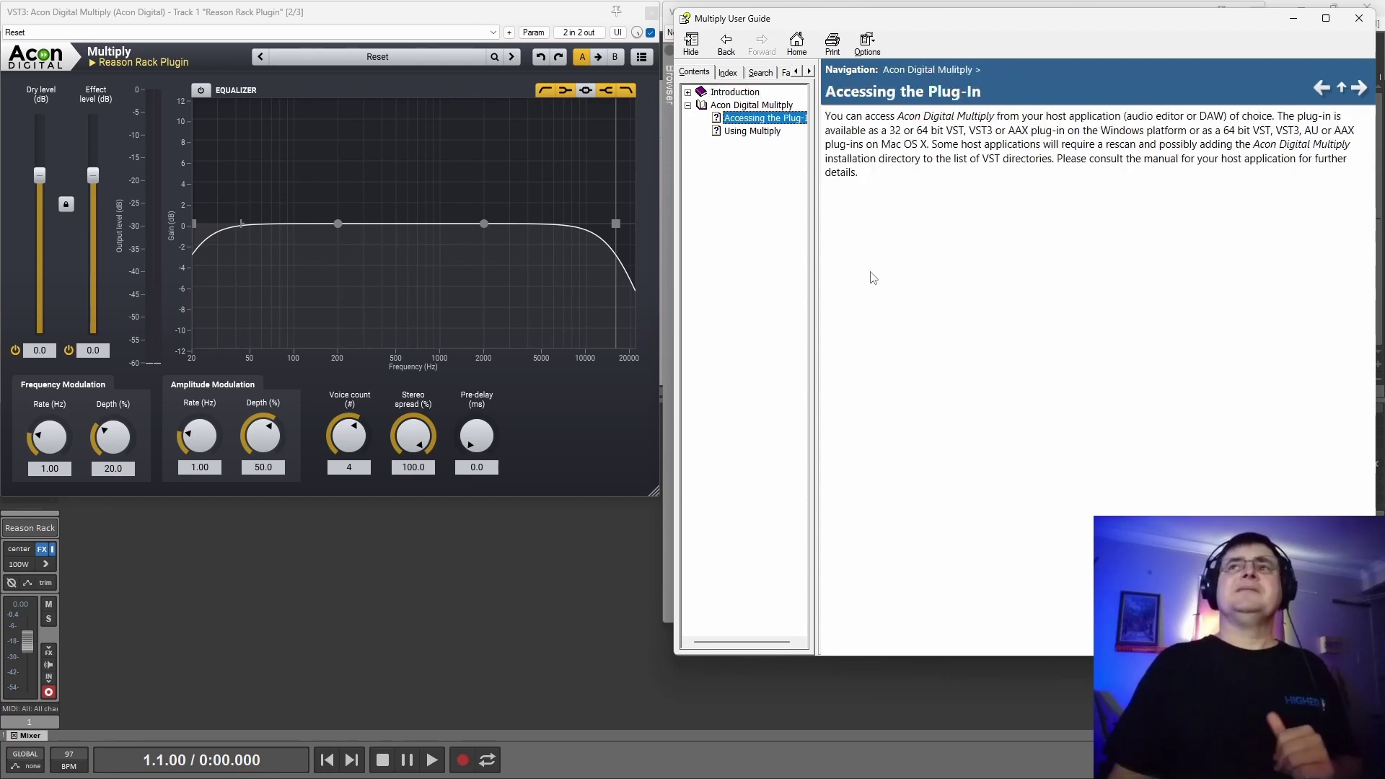
left_click(753, 132)
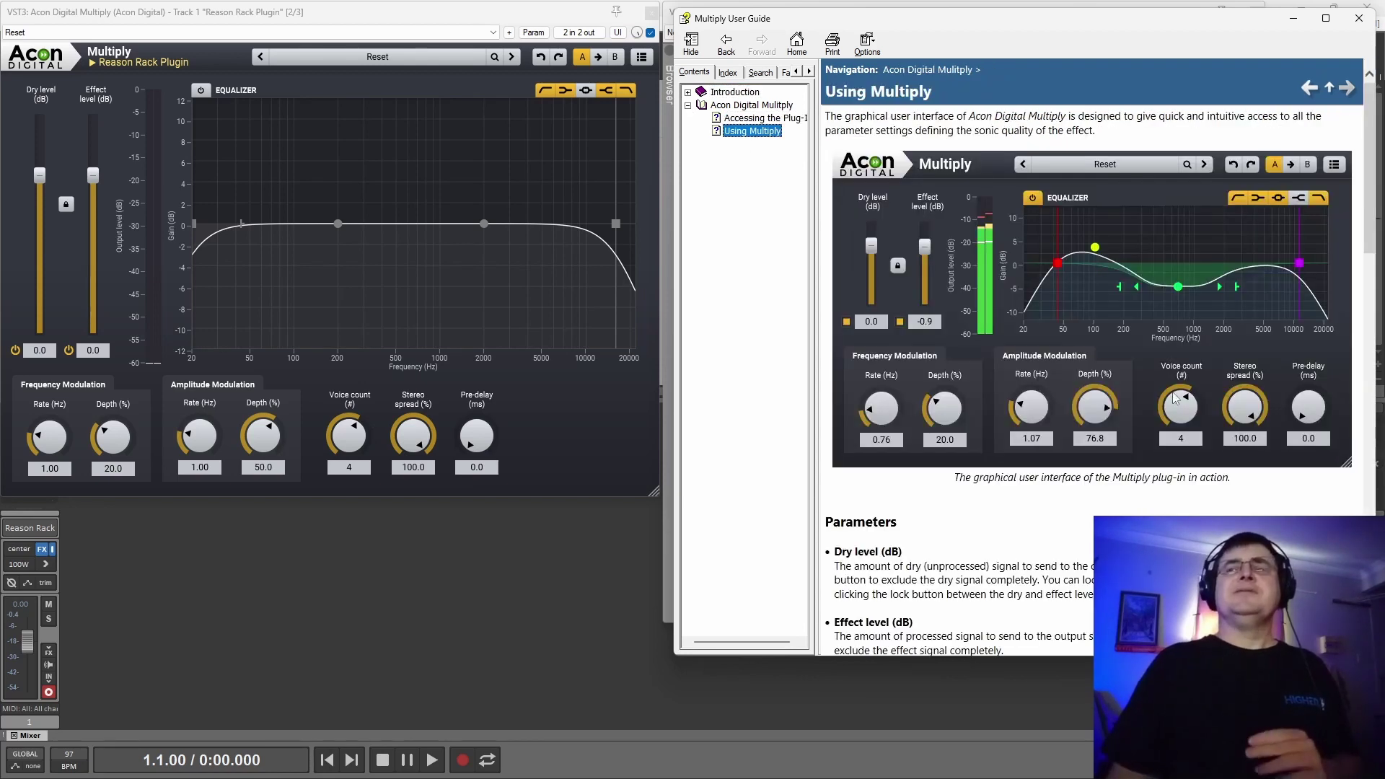
scroll(1188, 442, "down", 10)
scroll(1172, 436, "up", 15)
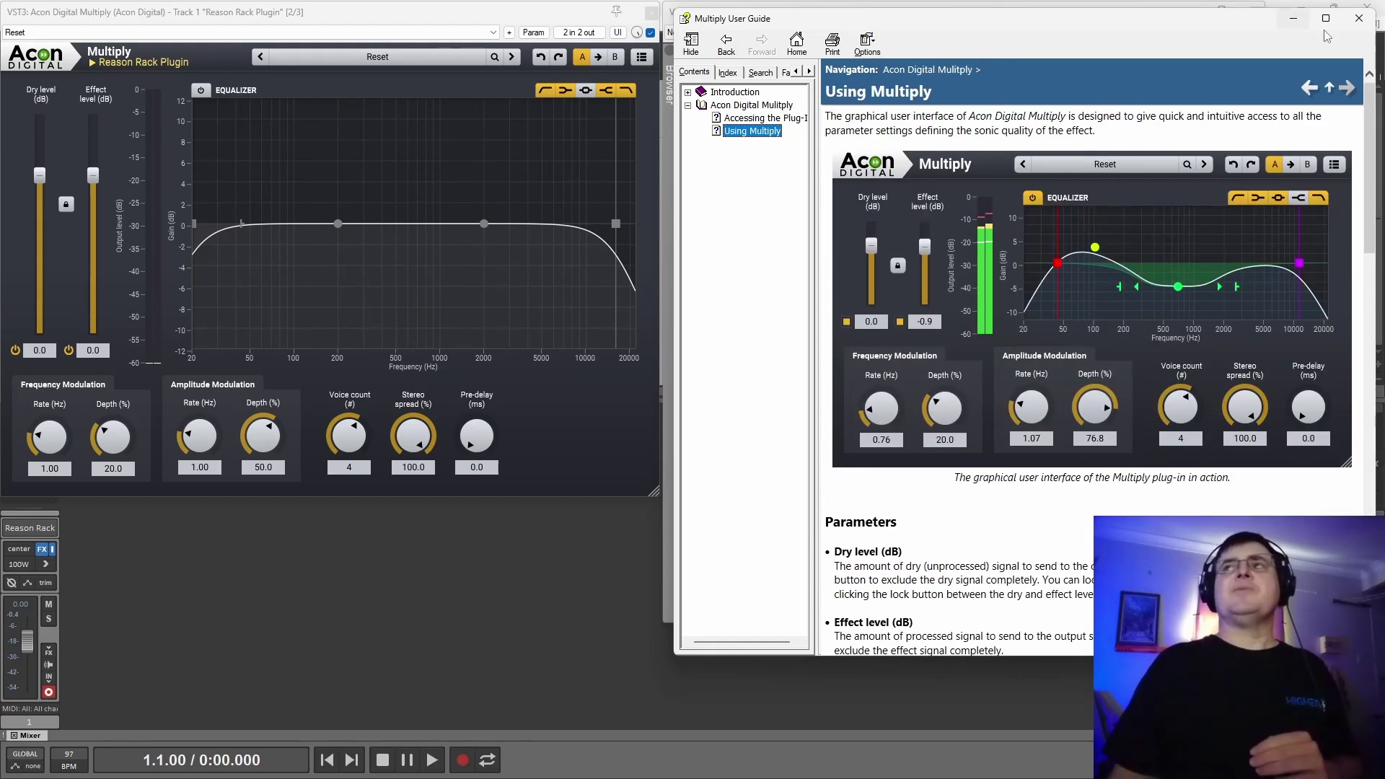
left_click(1359, 18)
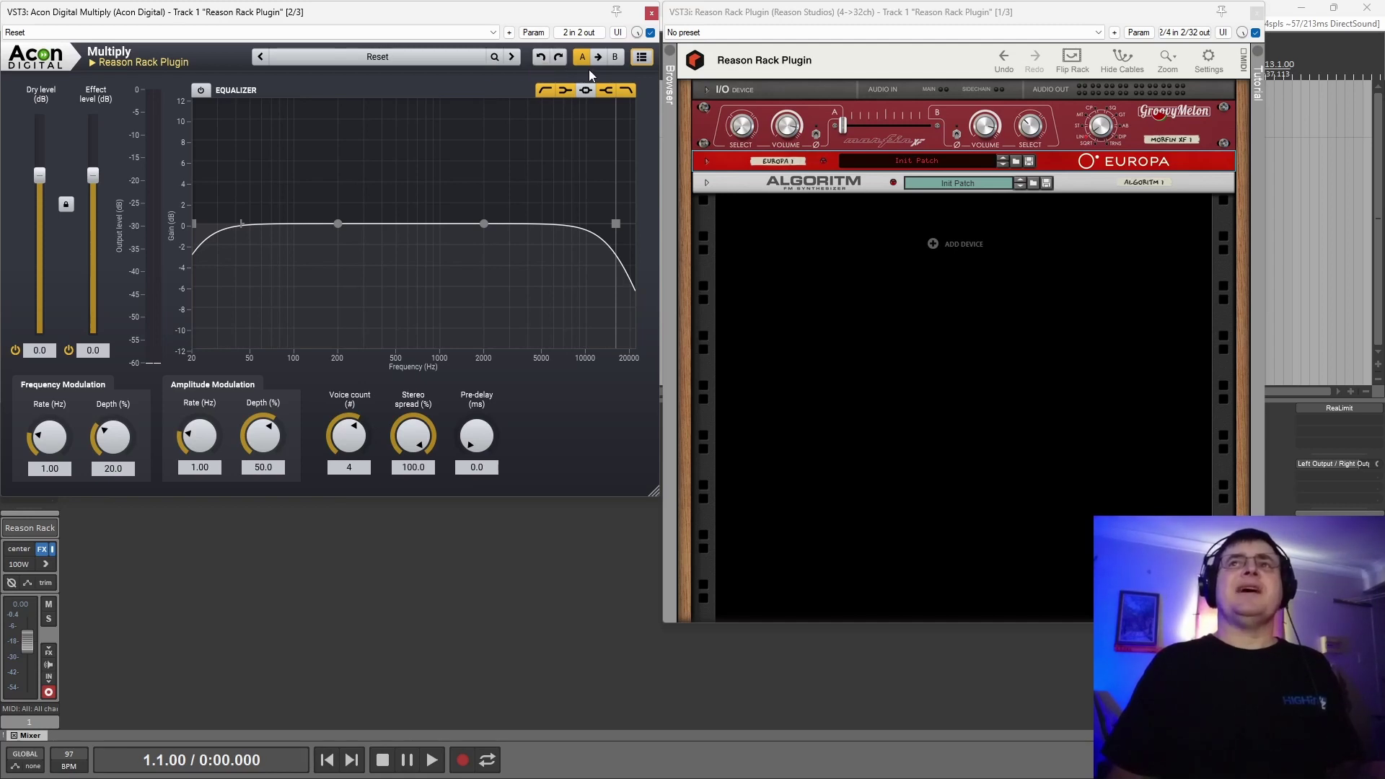
- Undo a pre-delay tweak, then boost the EQ around 2000 Hz on compare setting B
left_click_drag(476, 435, 489, 370)
key("ctrl+z")
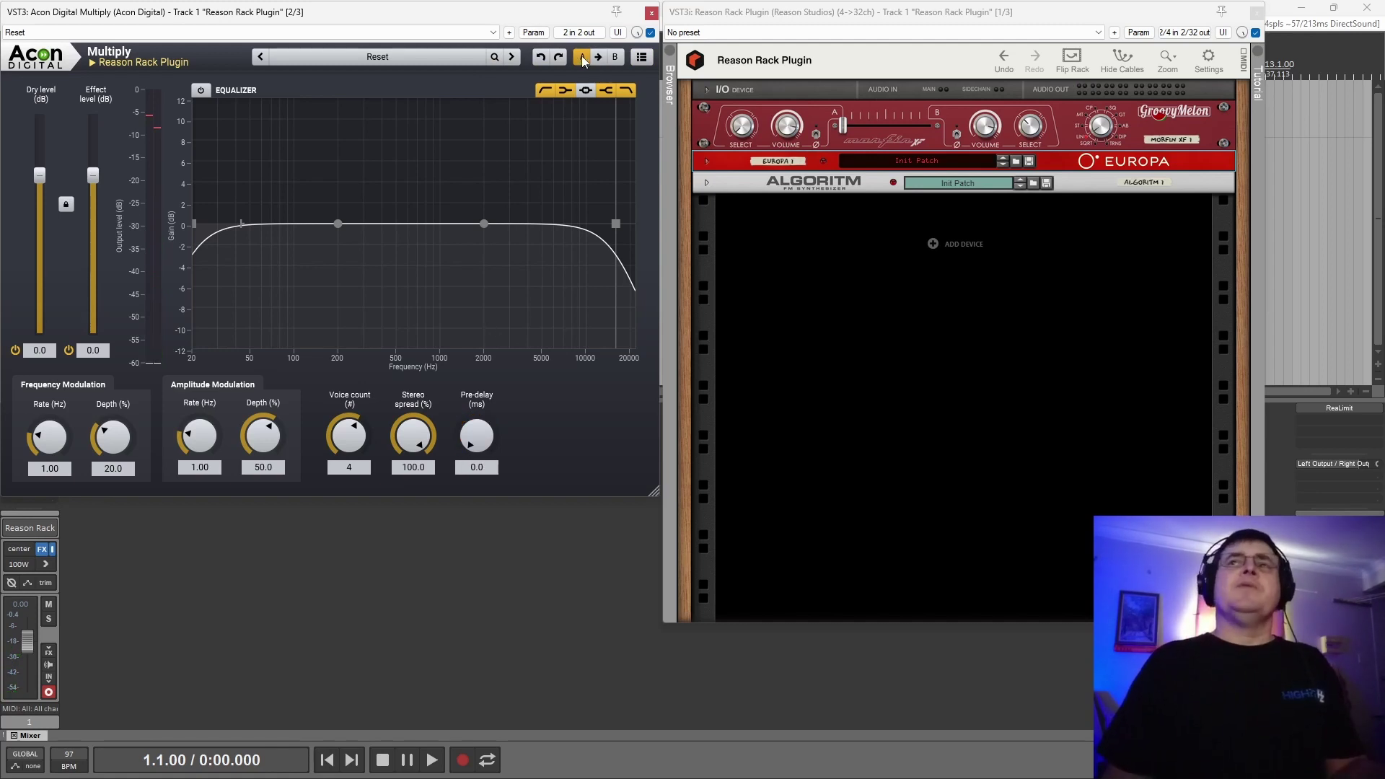
left_click(621, 58)
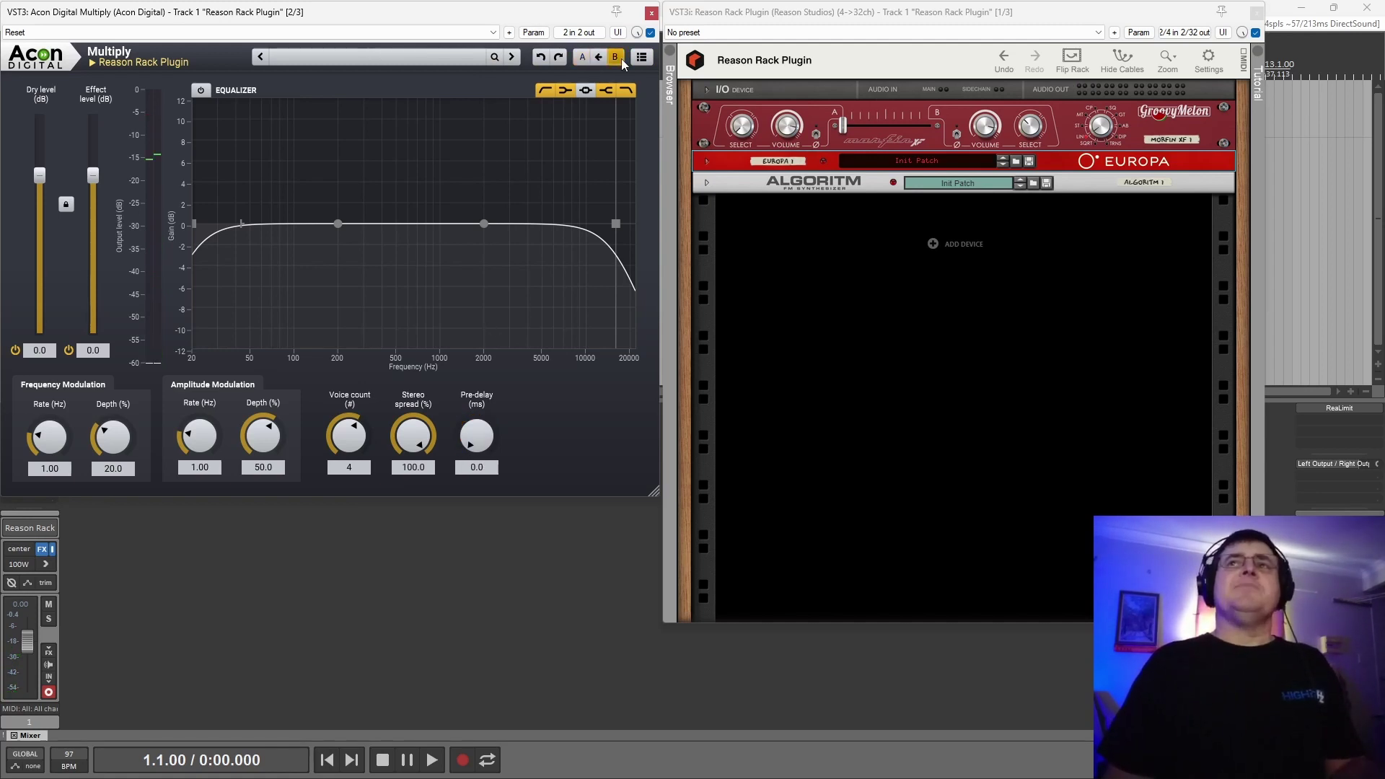
left_click_drag(483, 225, 458, 156)
- Toggle between the flat A and boosted B settings to compare, ending on A
left_click(581, 57)
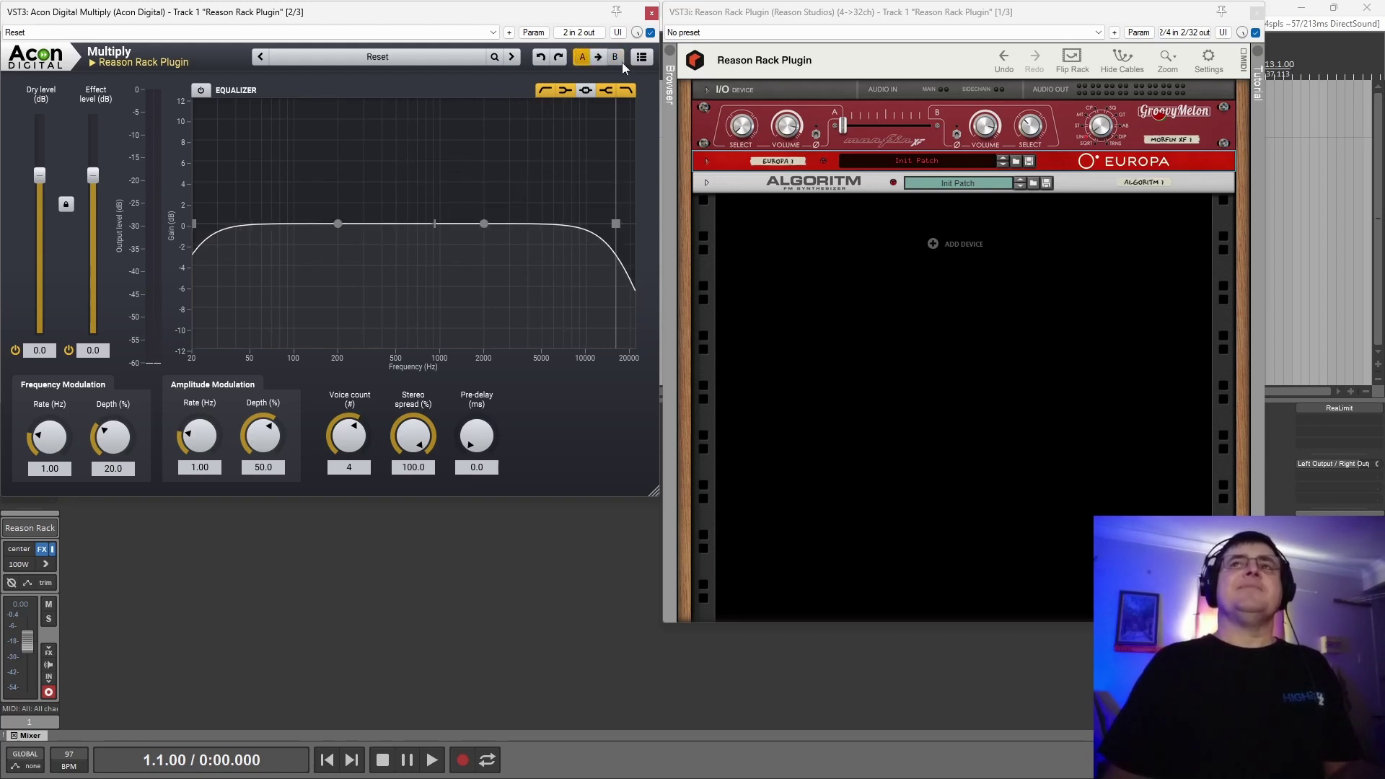
left_click(616, 58)
left_click(581, 57)
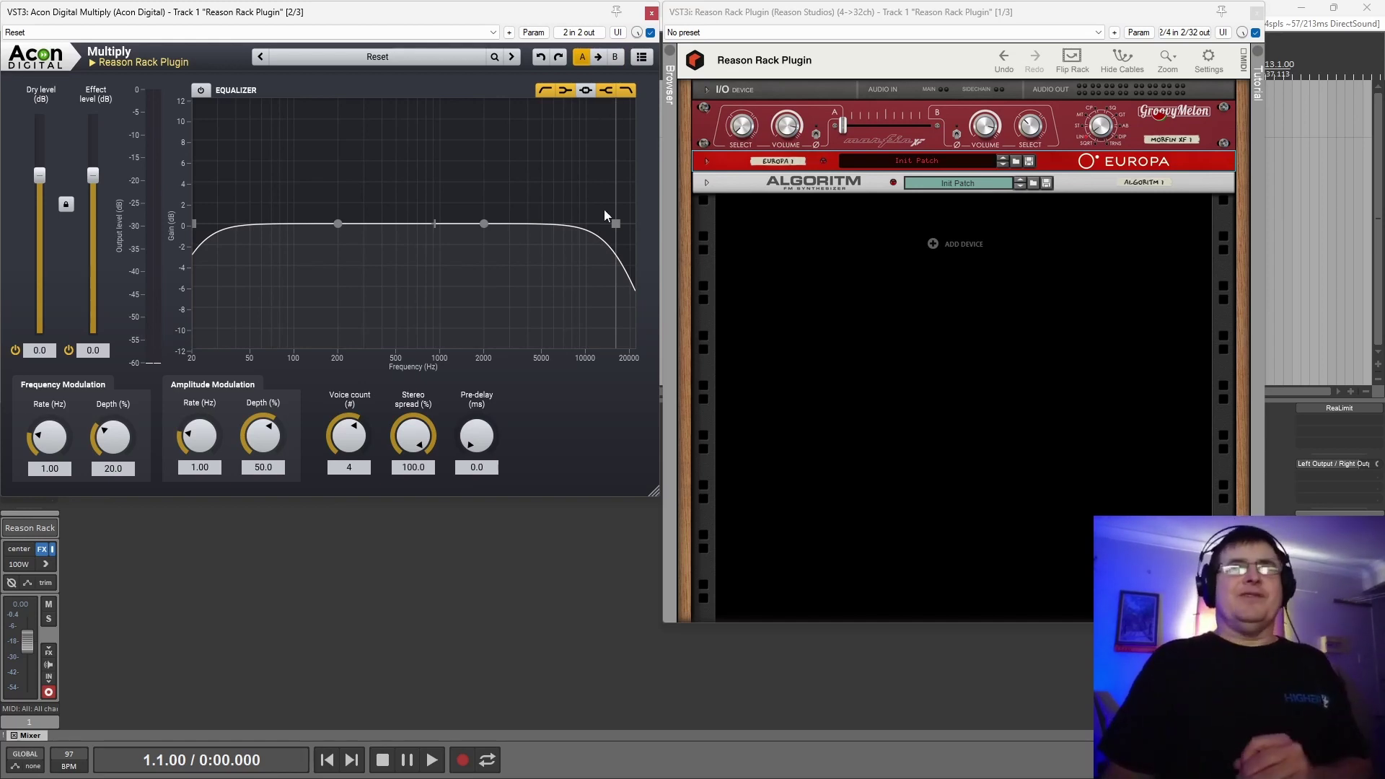
left_click(614, 58)
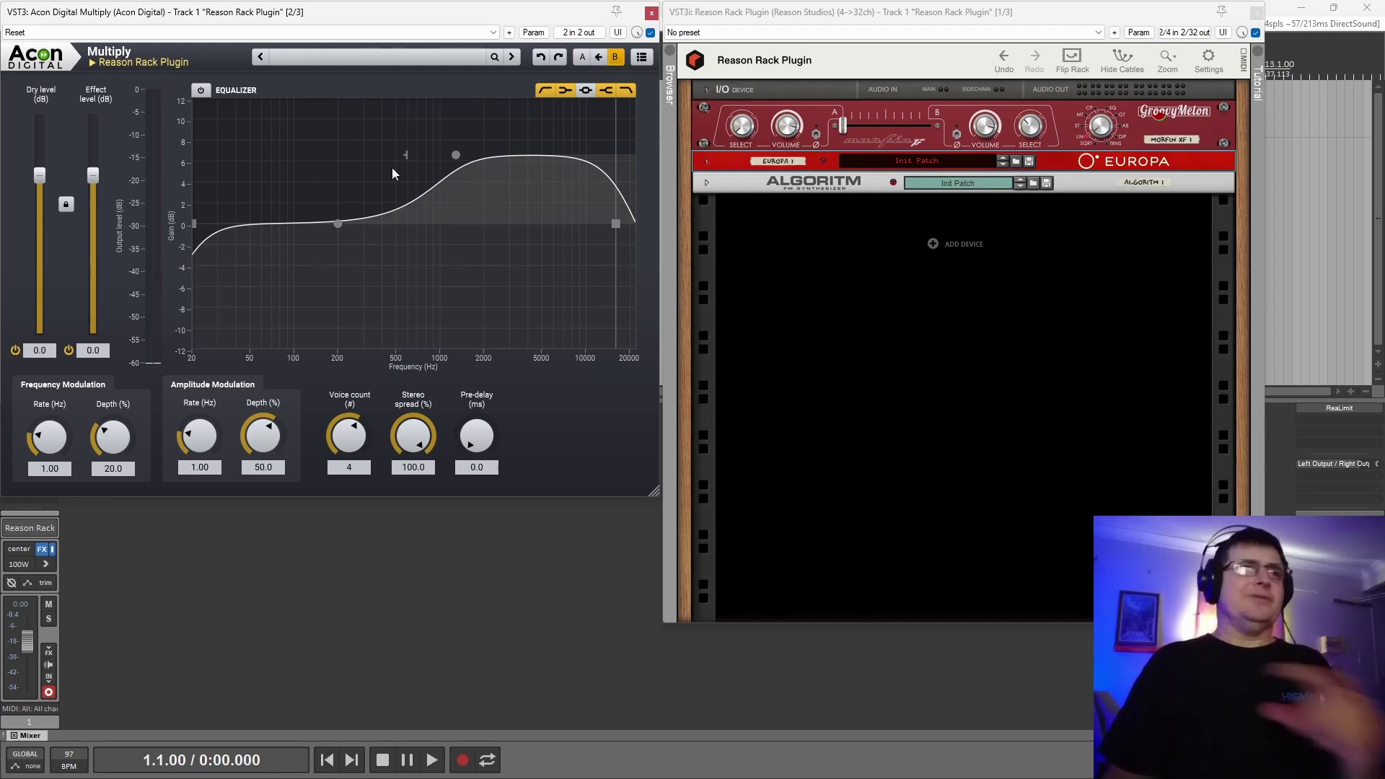
left_click(582, 58)
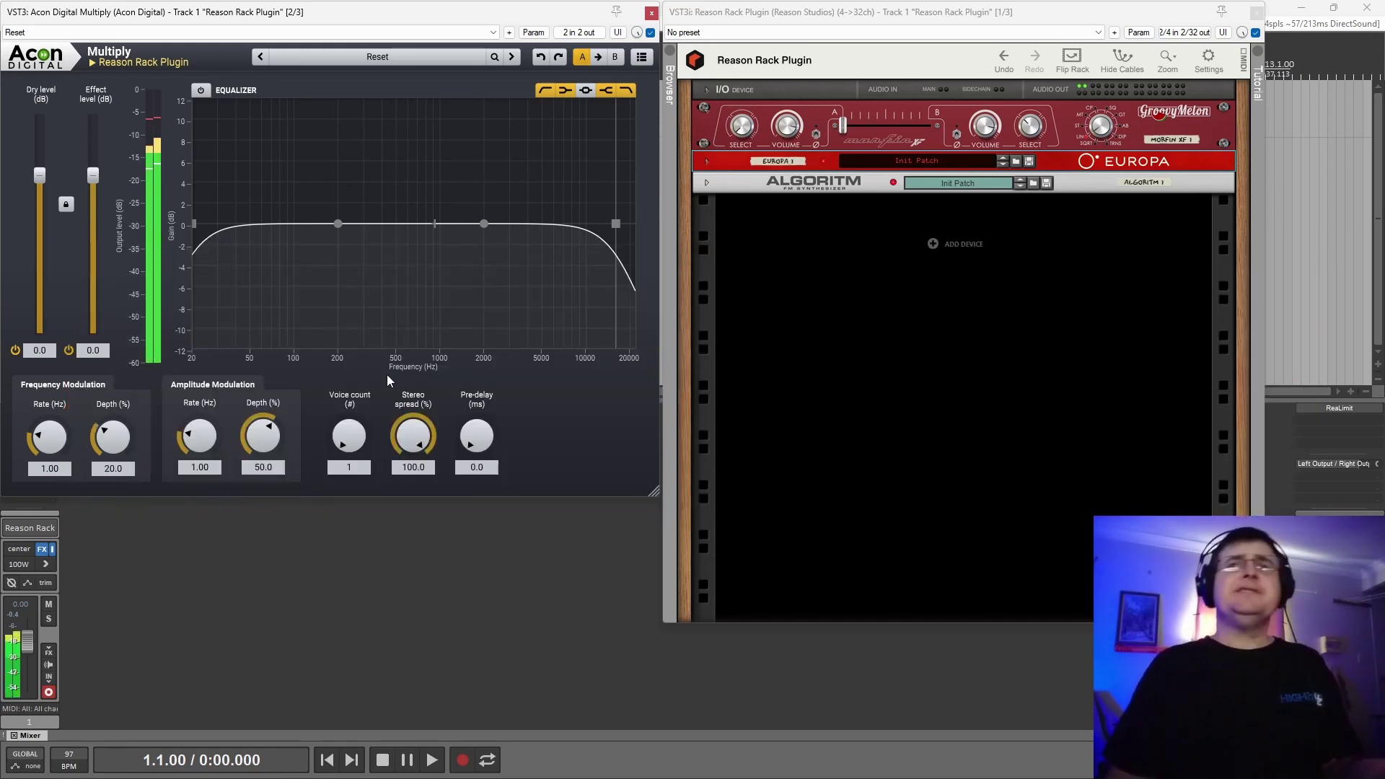
- Bring stereo spread, frequency modulation depth and amplitude modulation depth down to 0.0
left_click_drag(422, 432, 442, 674)
left_click_drag(349, 435, 371, 259)
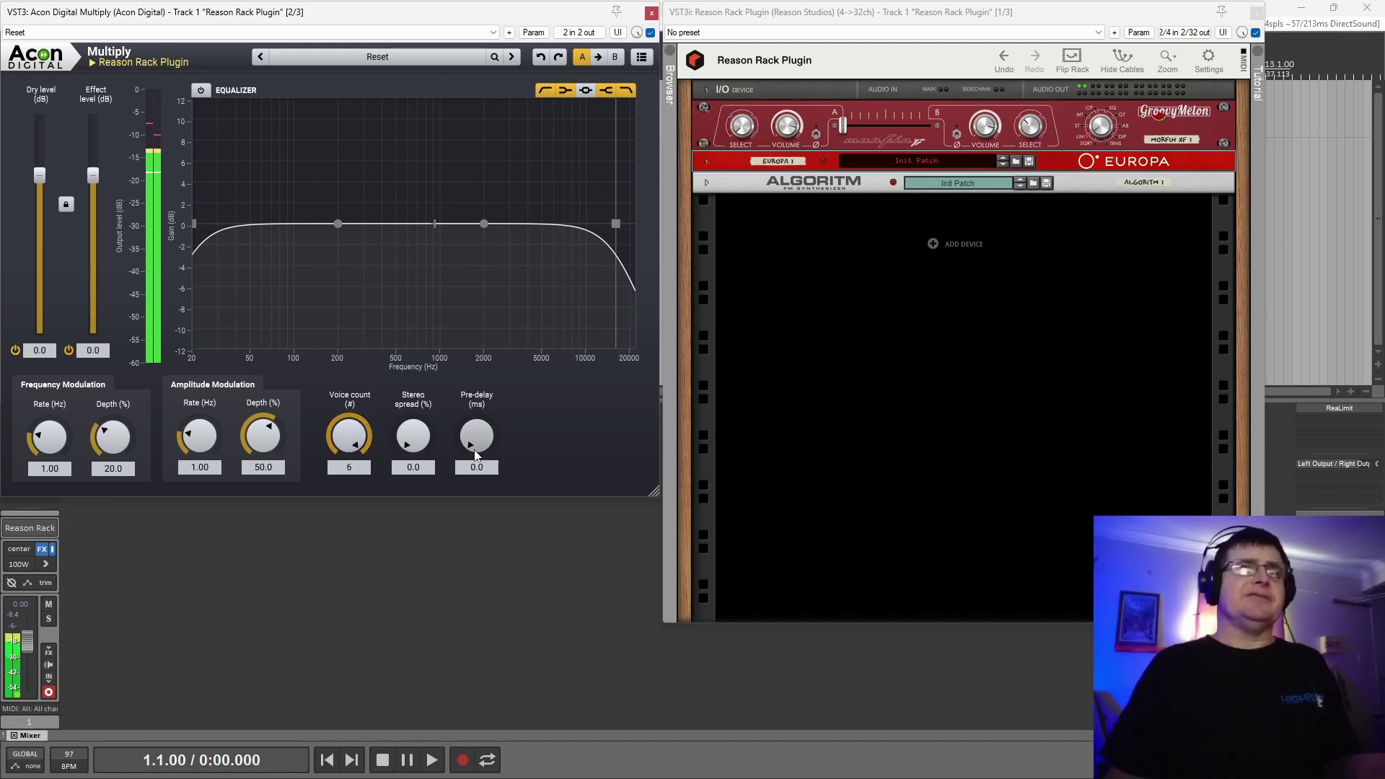
left_click_drag(112, 437, 153, 595)
left_click_drag(254, 435, 316, 687)
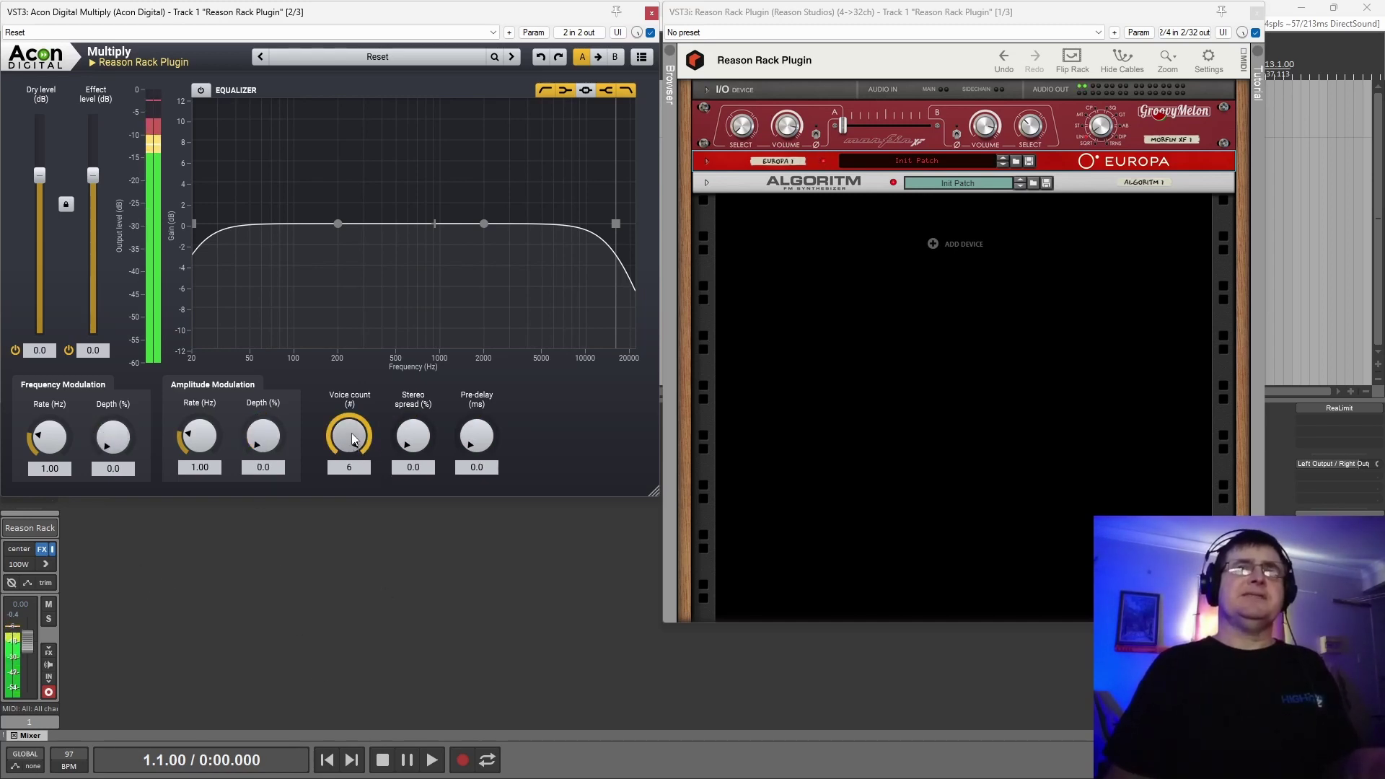
- Try different voice counts between 1 and 6, leaving the voice count at 6
left_click_drag(352, 433, 359, 600)
left_click_drag(355, 442, 375, 396)
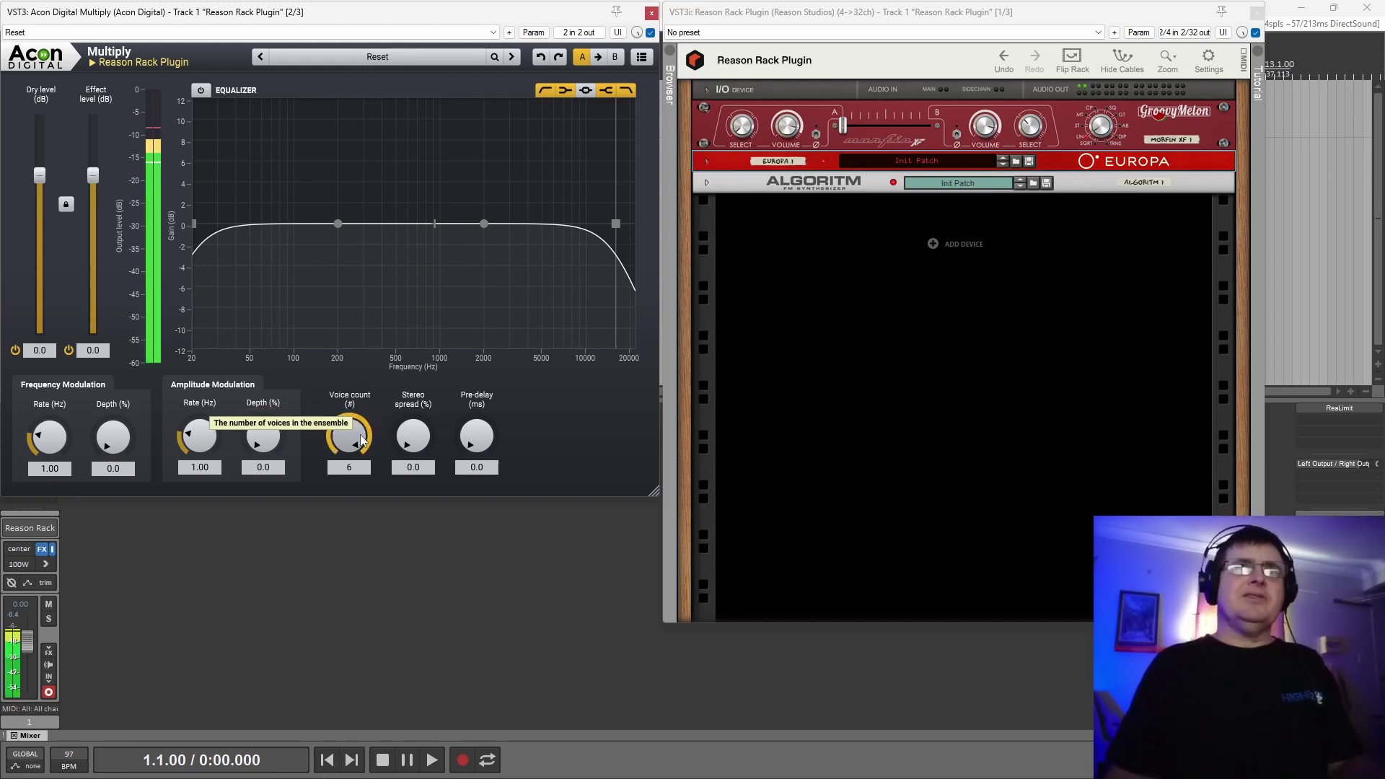
left_click_drag(360, 436, 374, 474)
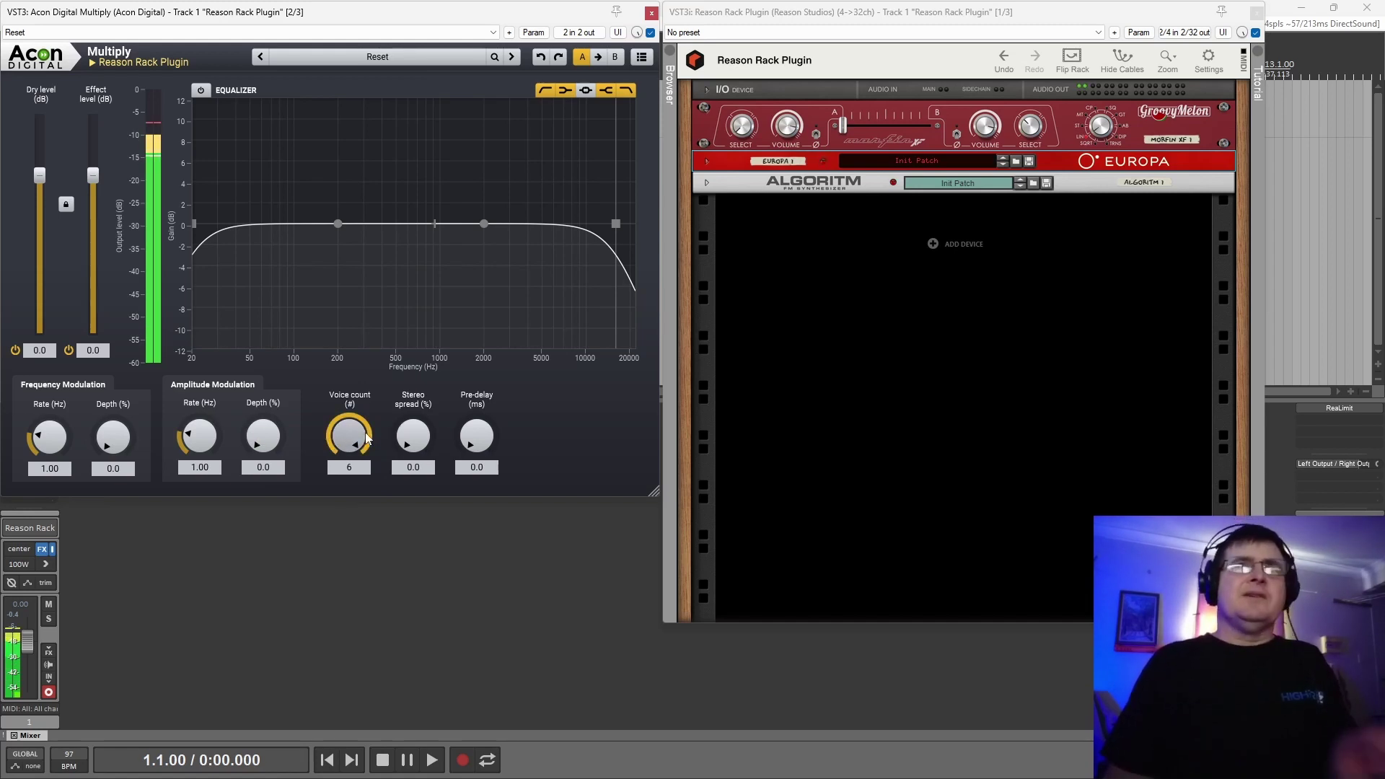
mouse_move(362, 433)
left_mouse_down()
mouse_move(382, 607)
mouse_move(355, 478)
mouse_move(366, 401)
mouse_move(388, 622)
mouse_move(361, 411)
left_mouse_up()
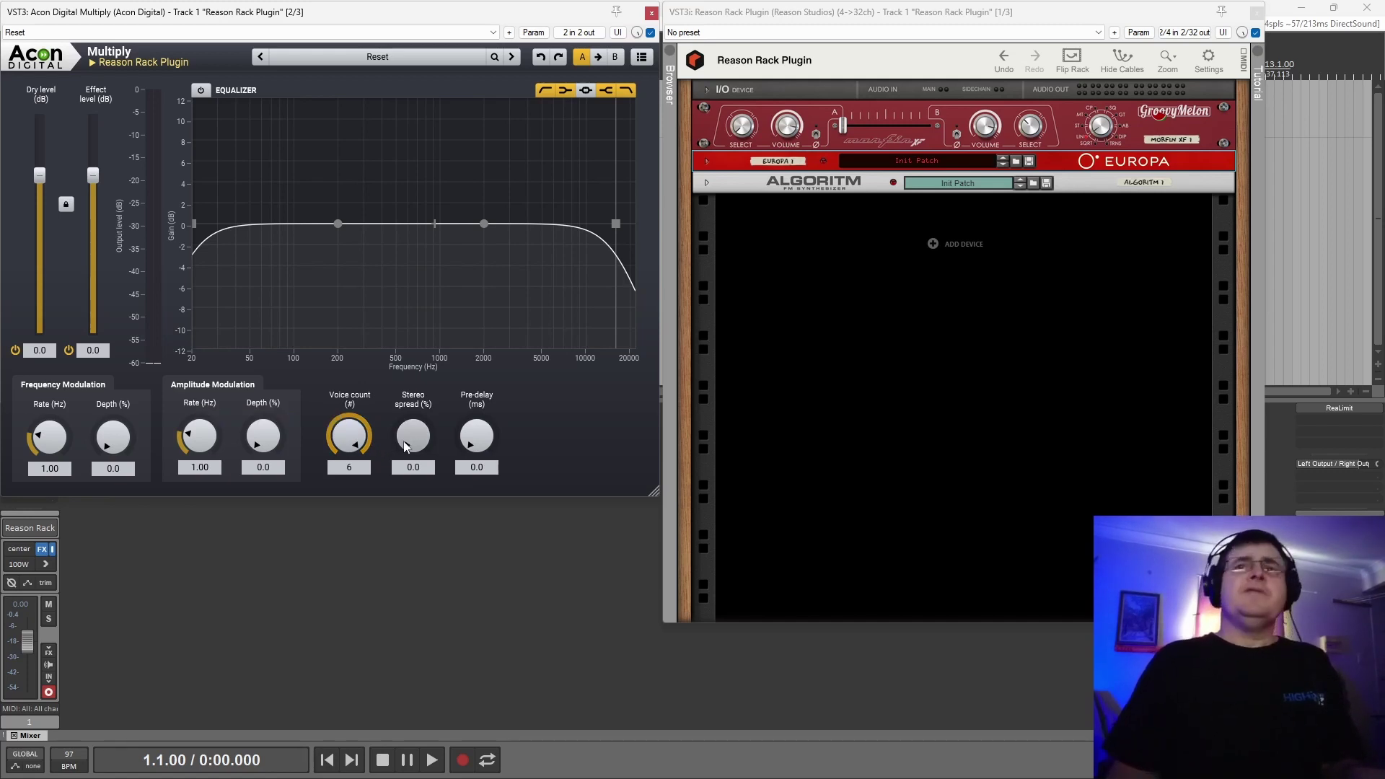
- Drop the voice count to 1 and try stereo spread values such as 5.6, 2.0, 0.0 and 45.2
left_click_drag(406, 446, 395, 240)
left_click_drag(340, 438, 392, 645)
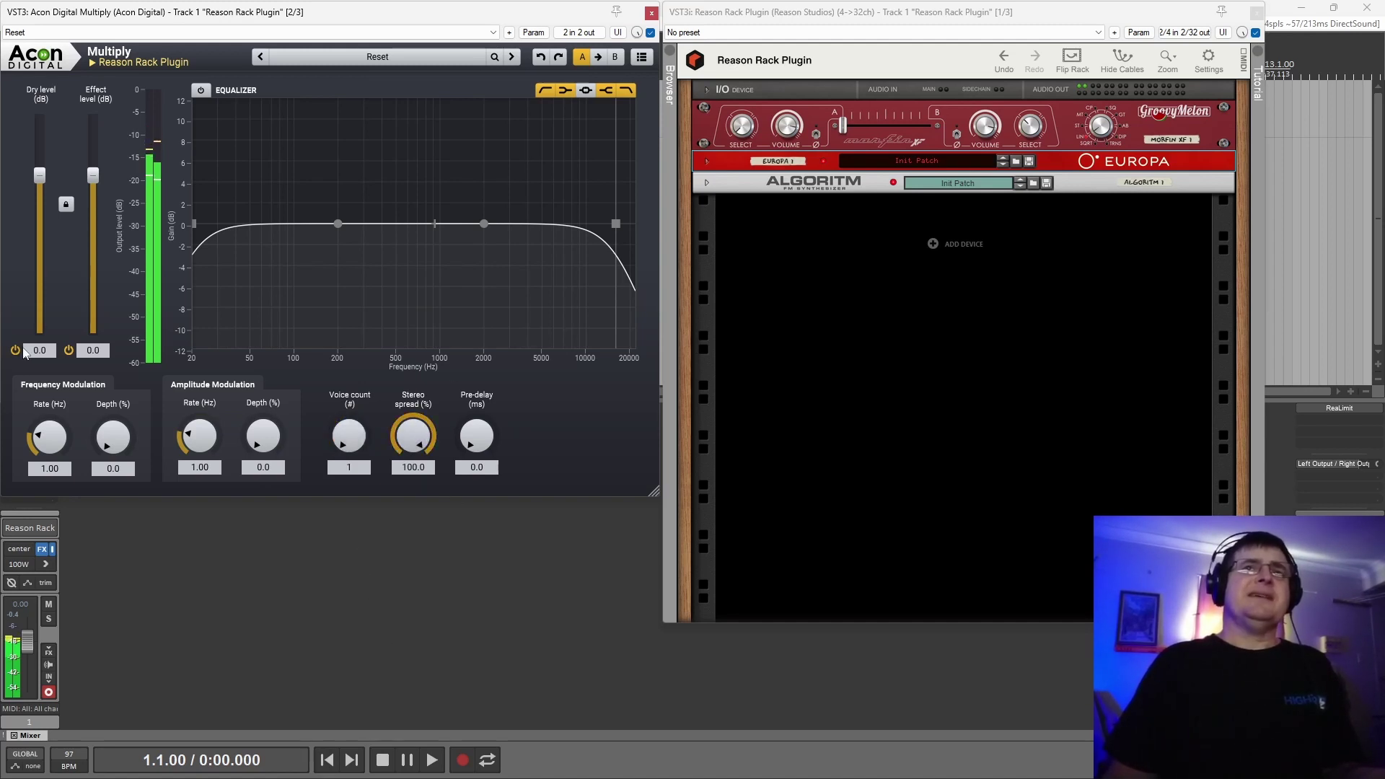
left_click_drag(417, 437, 437, 622)
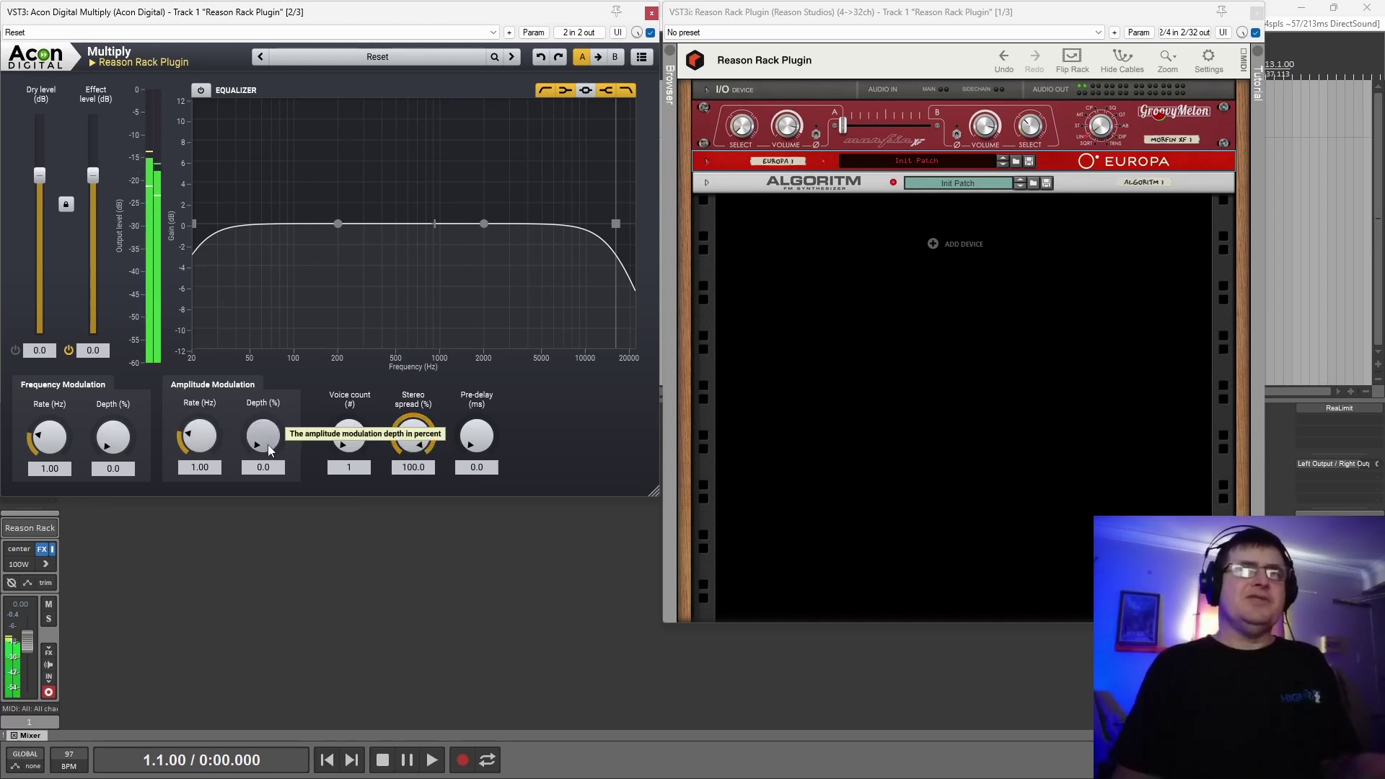
mouse_move(413, 436)
left_mouse_down()
mouse_move(425, 647)
mouse_move(414, 436)
left_mouse_up()
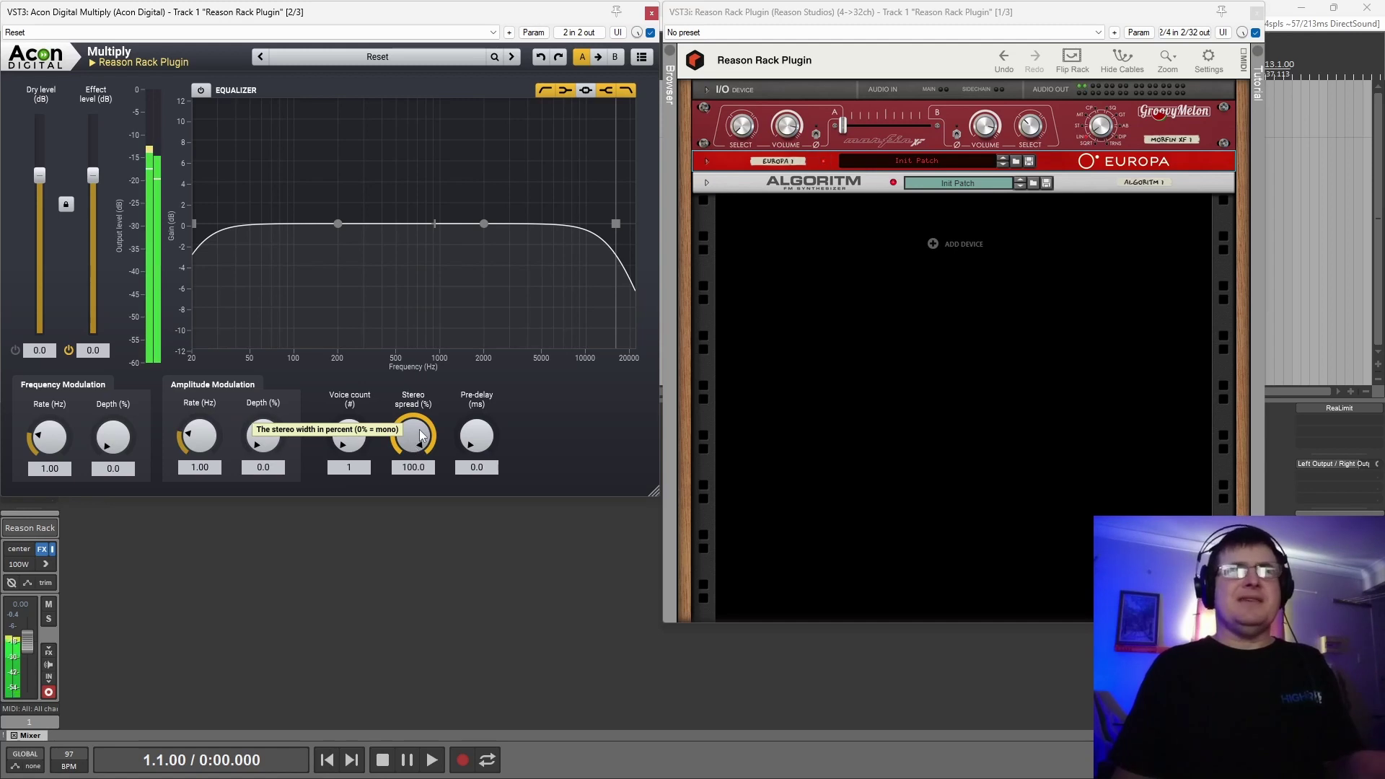
left_click_drag(420, 435, 419, 406)
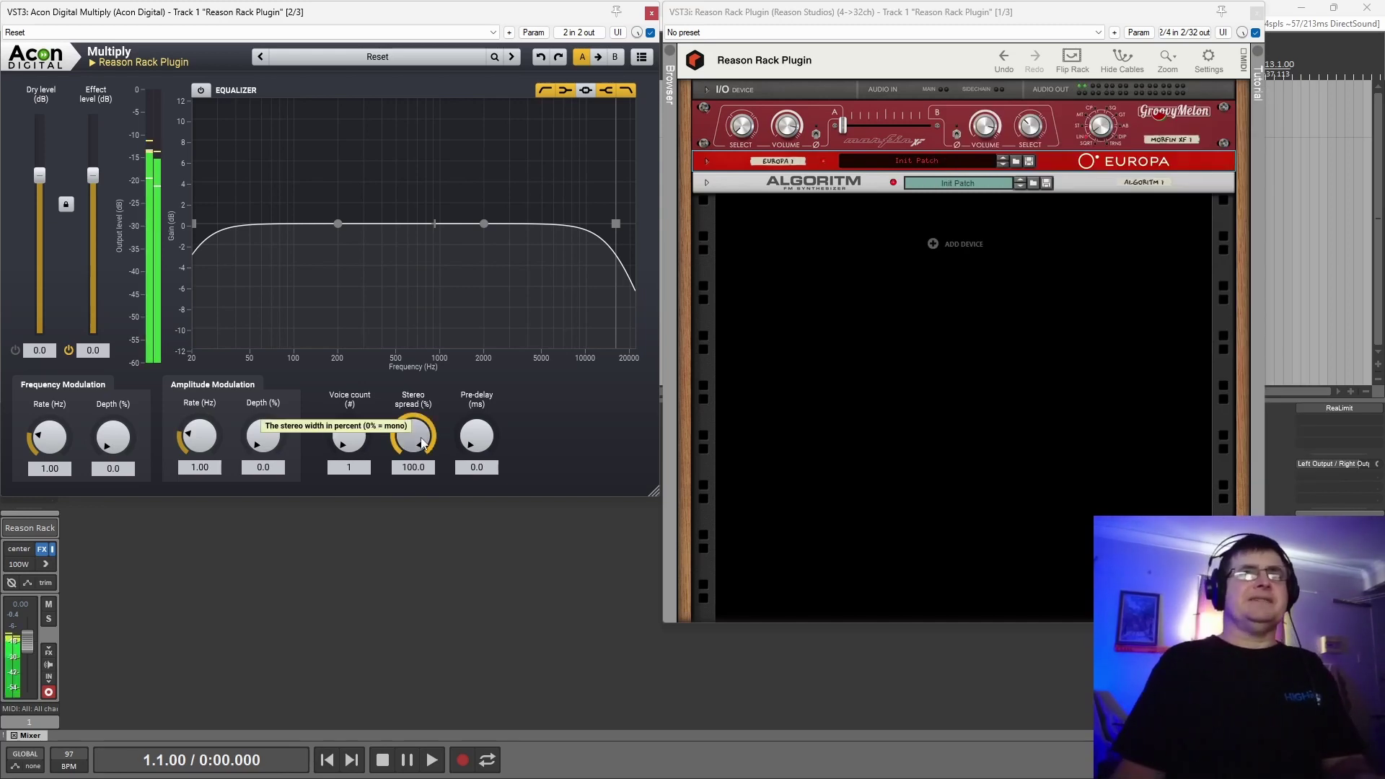
left_click_drag(422, 438, 365, 399)
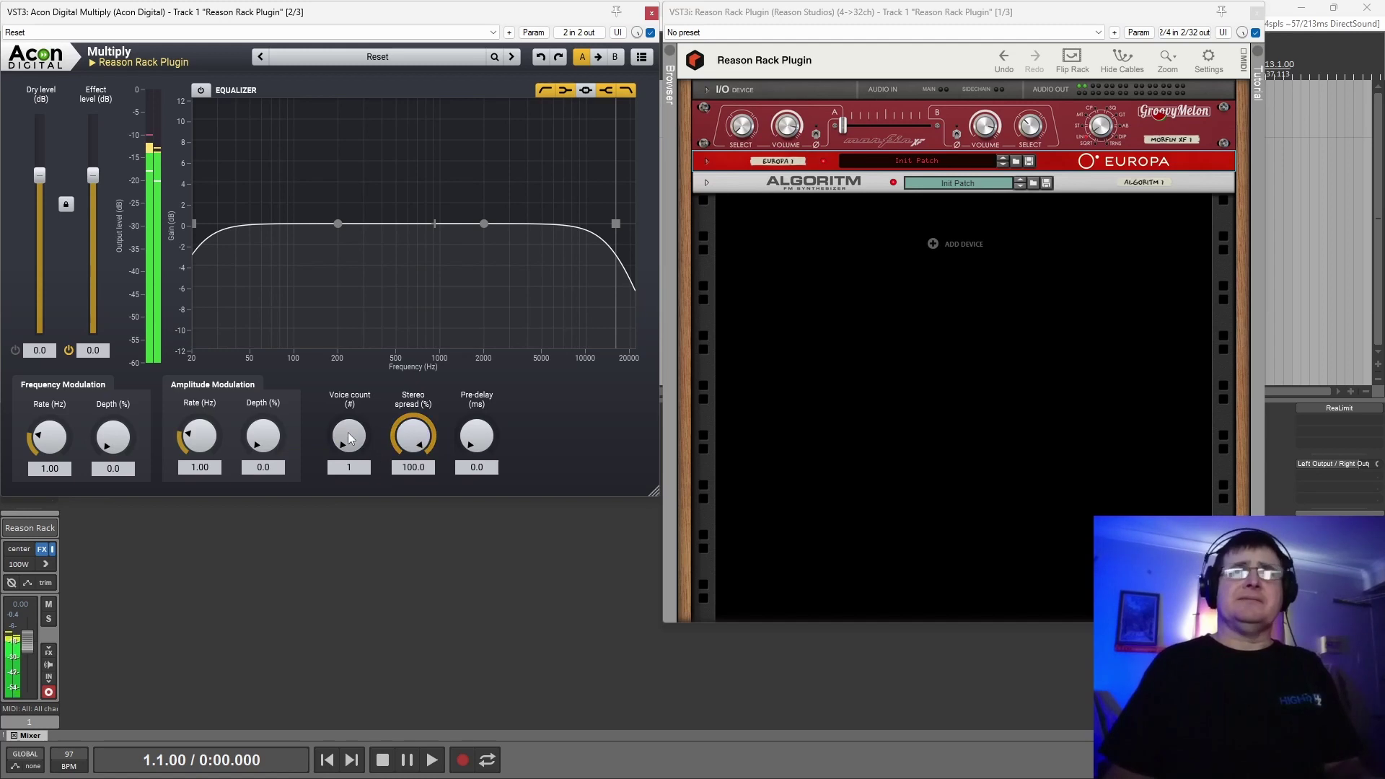
- Raise the voice count to 6 and trim the stereo spread to 91.6
left_click_drag(349, 433, 357, 414)
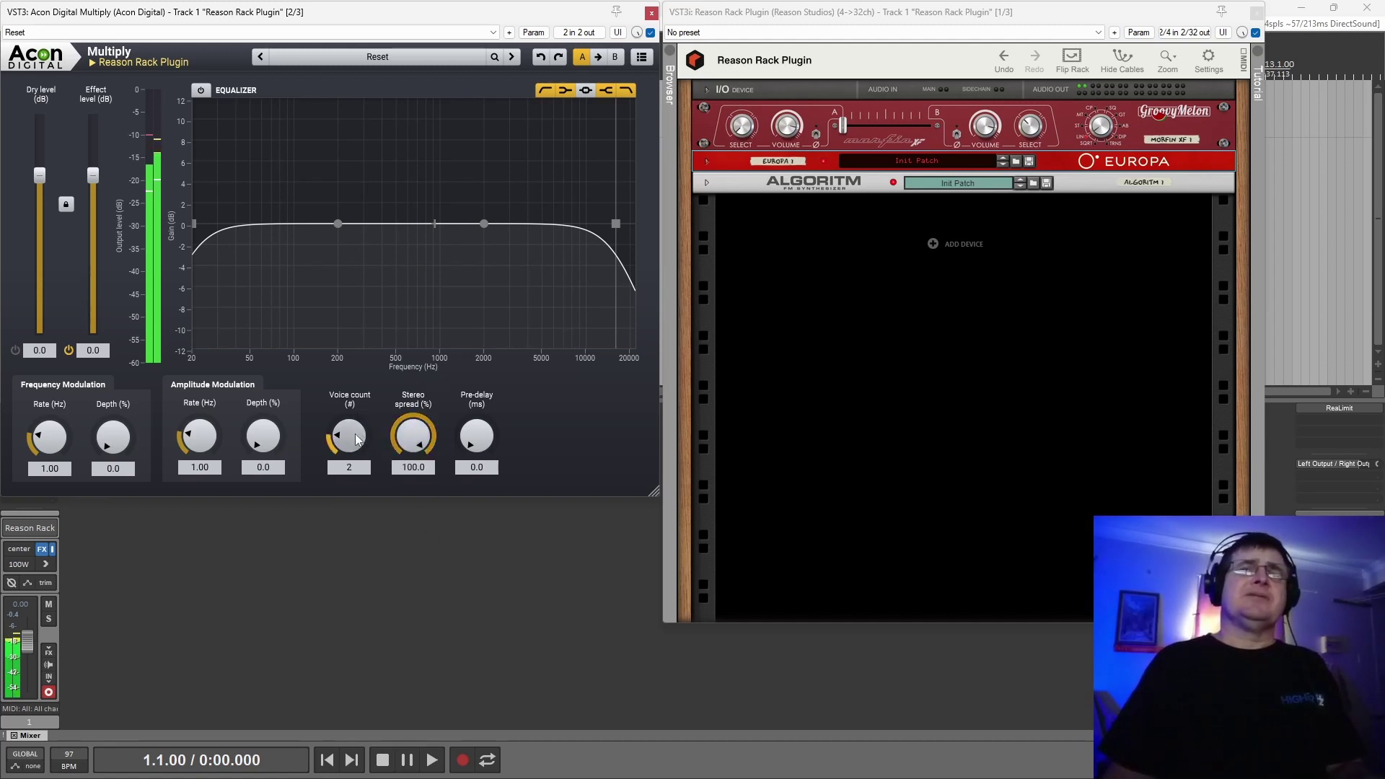
left_click_drag(362, 359, 362, 289)
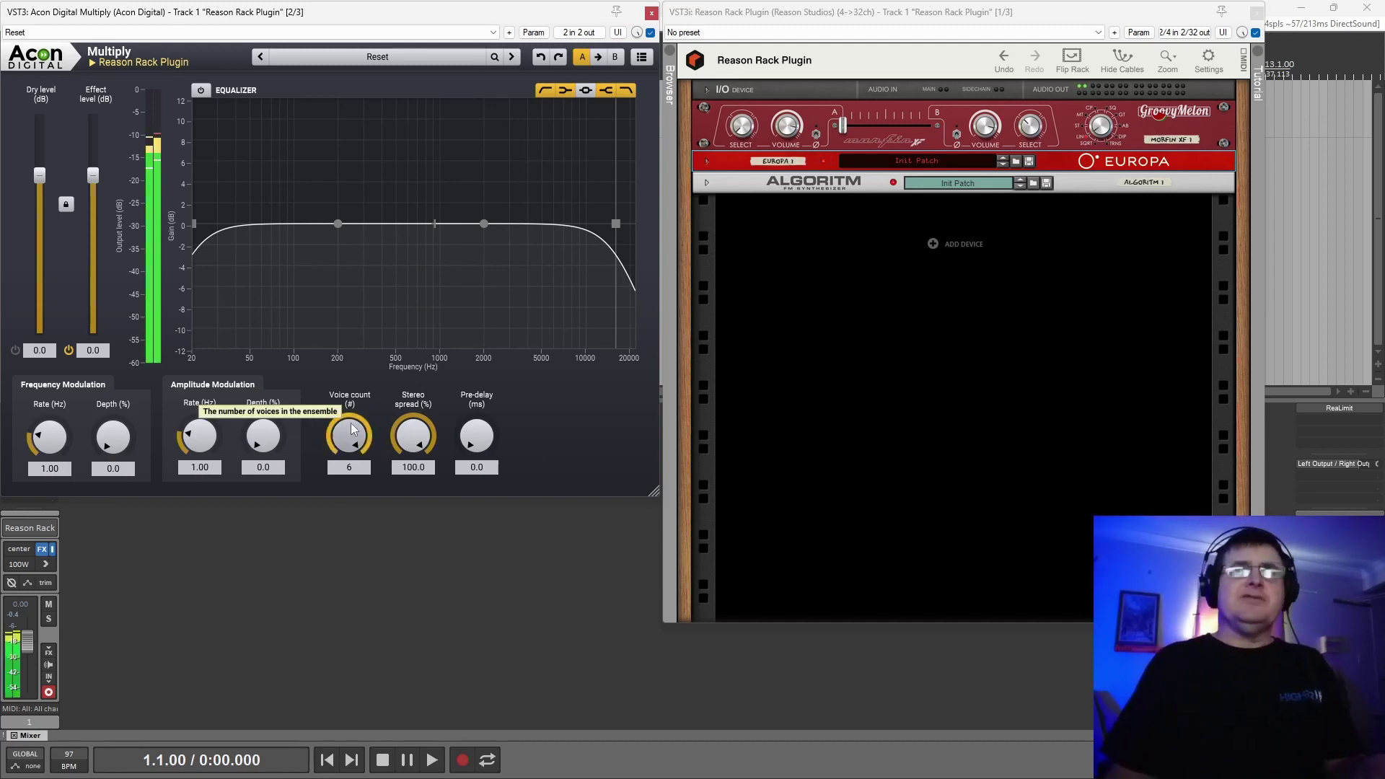
mouse_move(422, 442)
left_mouse_down()
mouse_move(430, 646)
mouse_move(417, 450)
mouse_move(398, 446)
left_mouse_up()
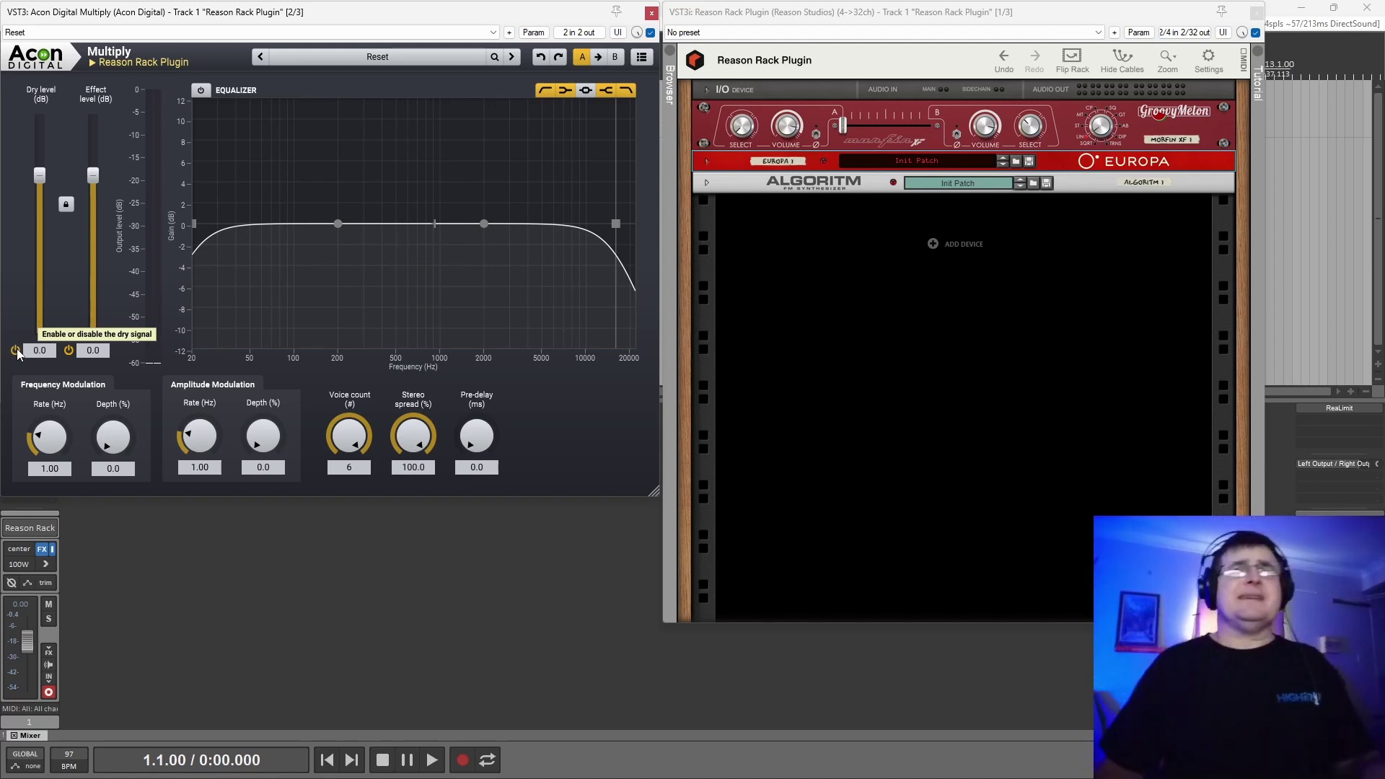
- Toggle the dry signal, then audition a narrower stereo spread before returning it to 100.0
left_click(16, 351)
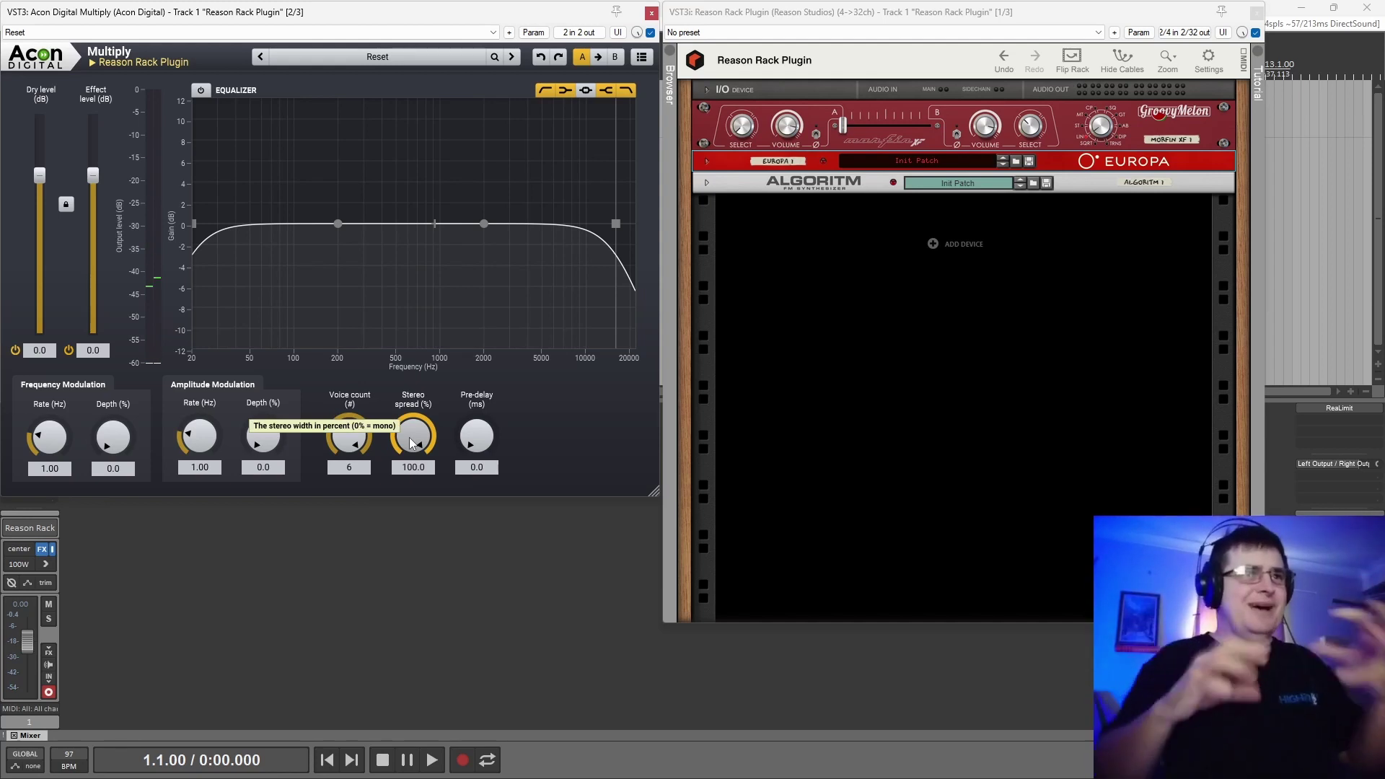
left_click_drag(409, 437, 411, 601)
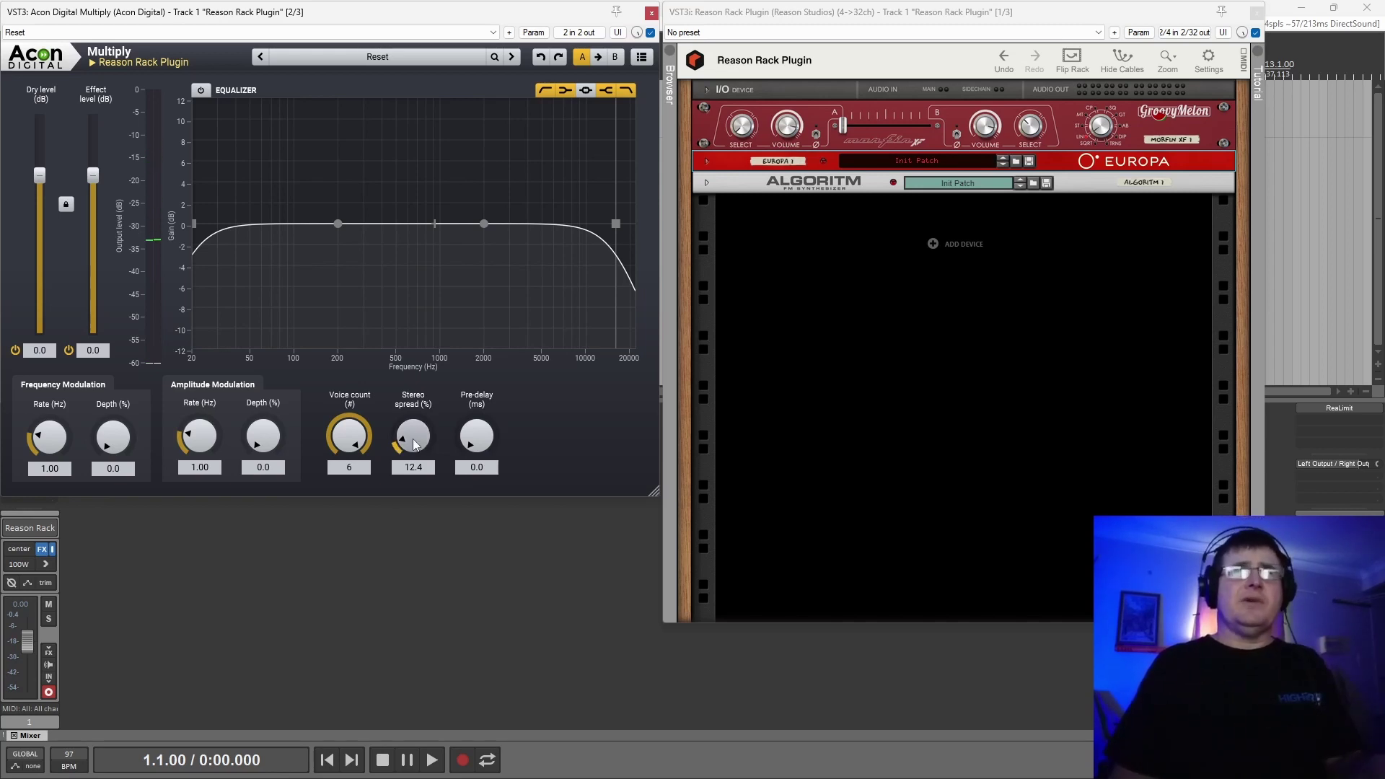
left_click_drag(415, 445, 426, 272)
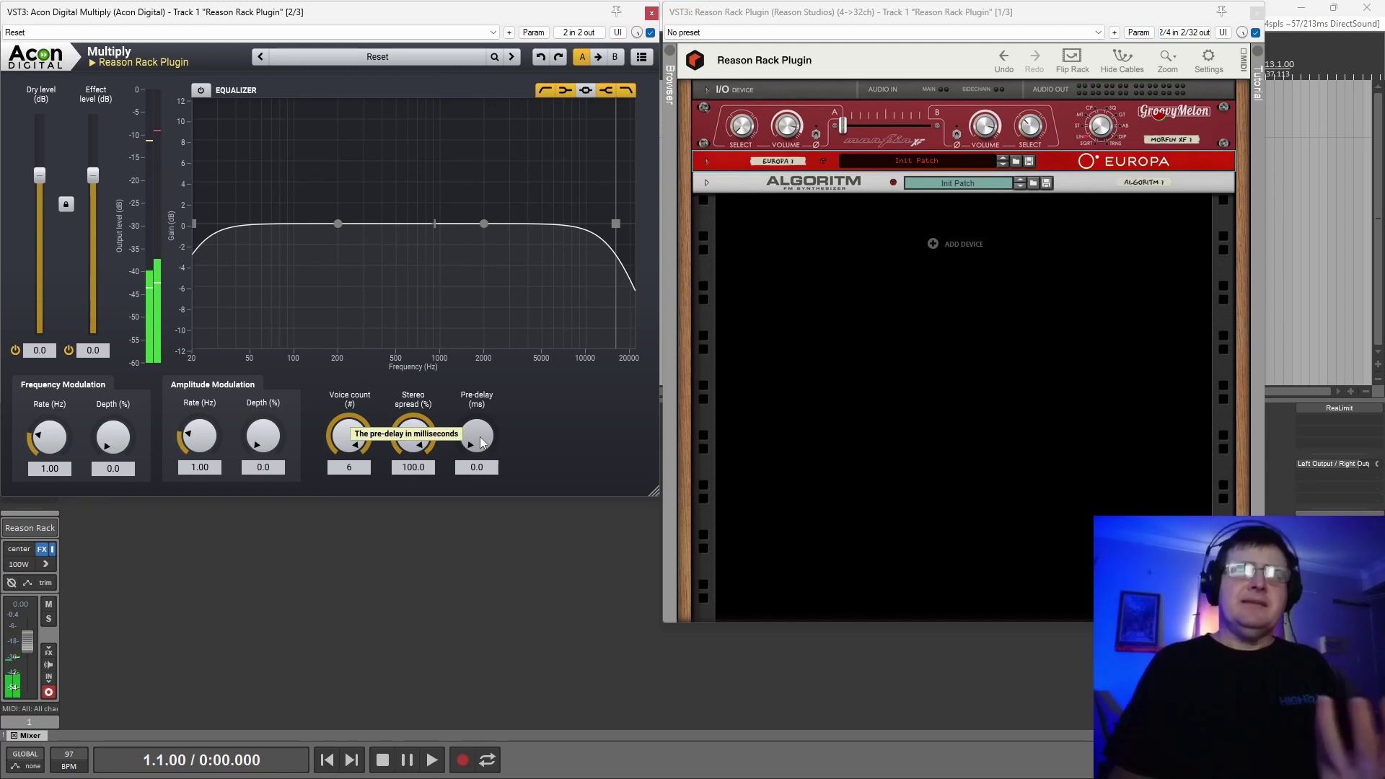
- Set a single voice and try pre-delay values between about 28 and 100 ms
double_click(349, 436)
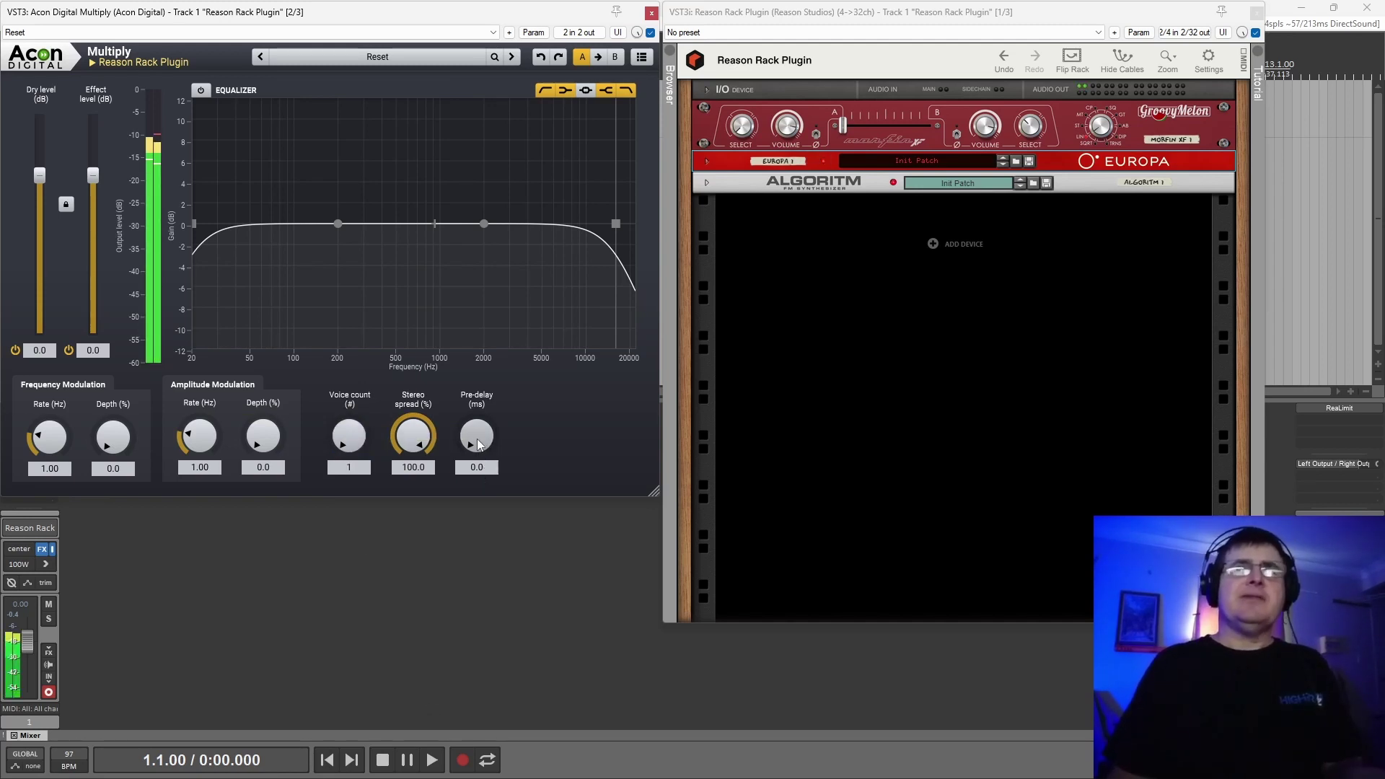
left_click_drag(477, 443, 480, 428)
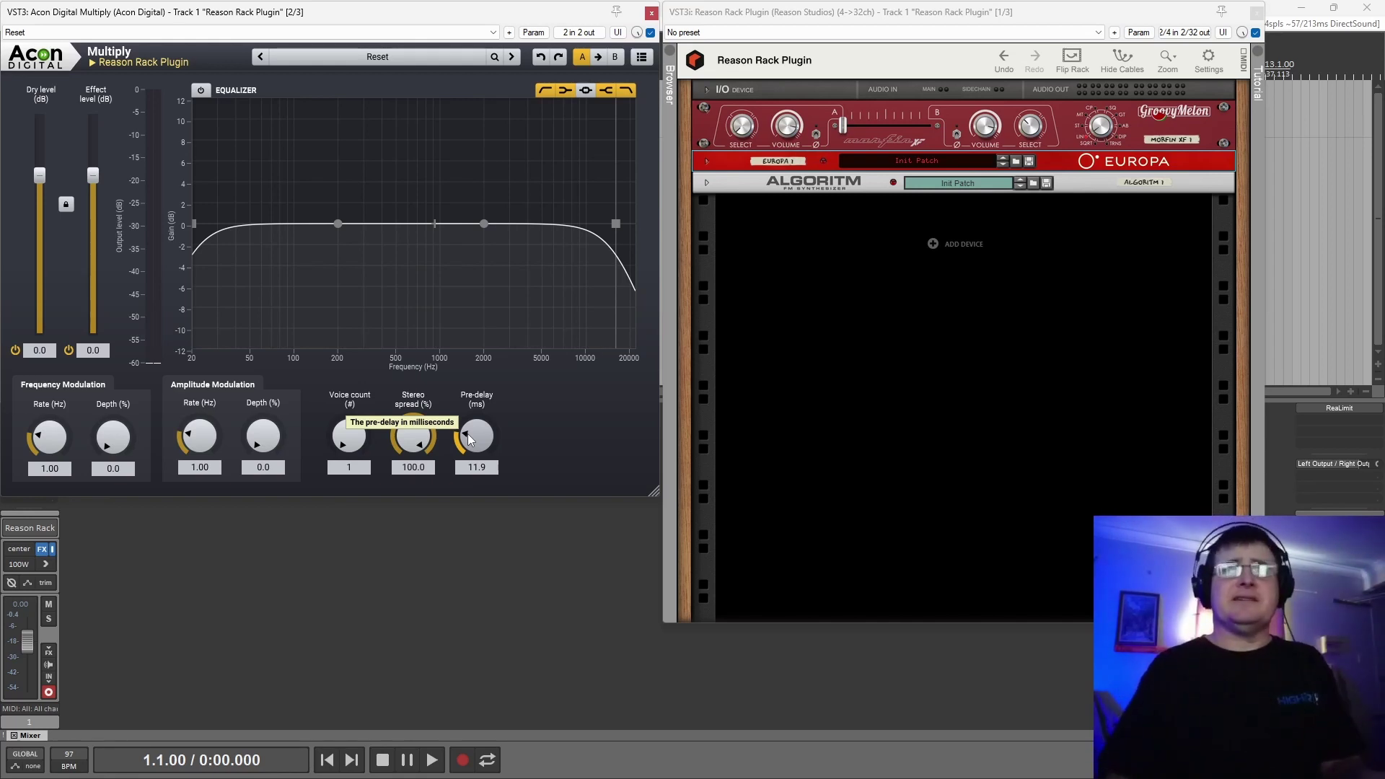
left_click_drag(467, 434, 487, 401)
left_click_drag(481, 491, 486, 409)
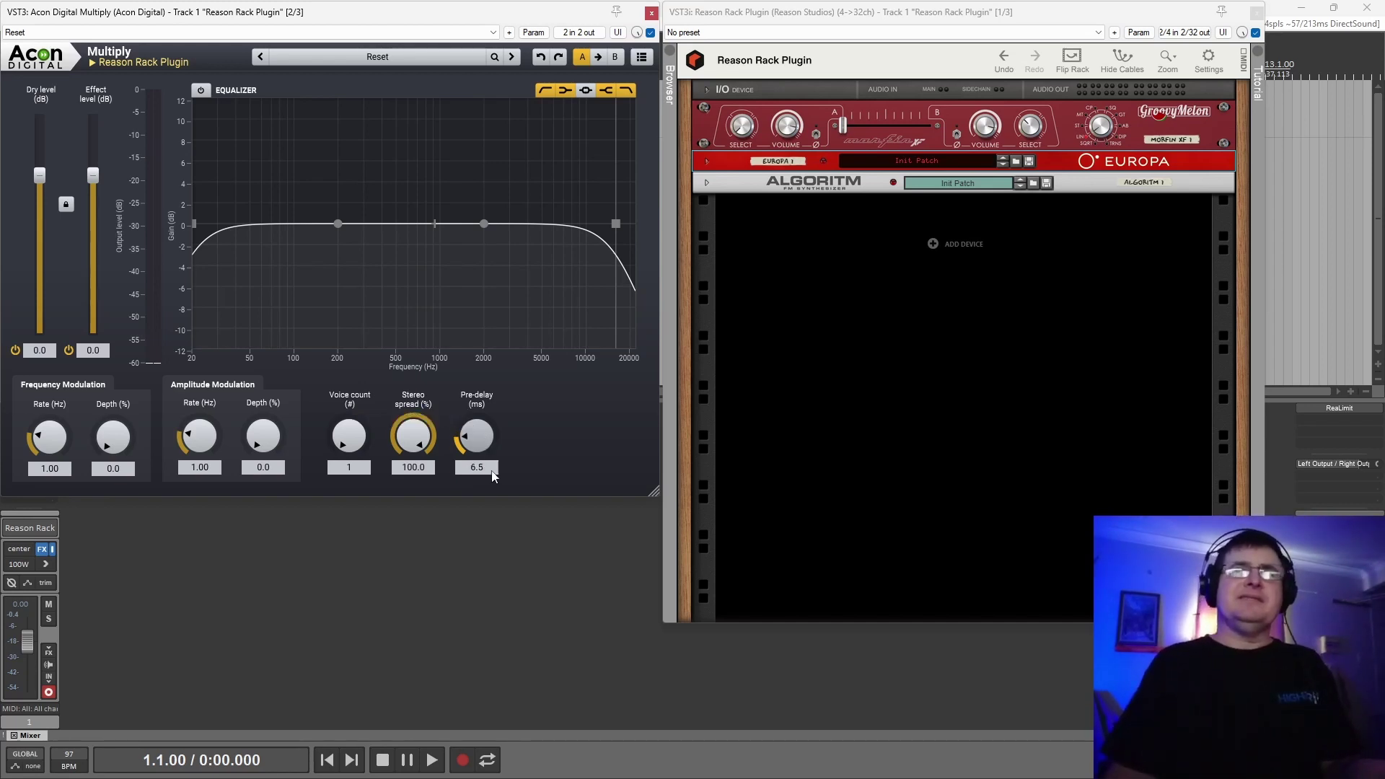
left_click_drag(492, 475, 492, 443)
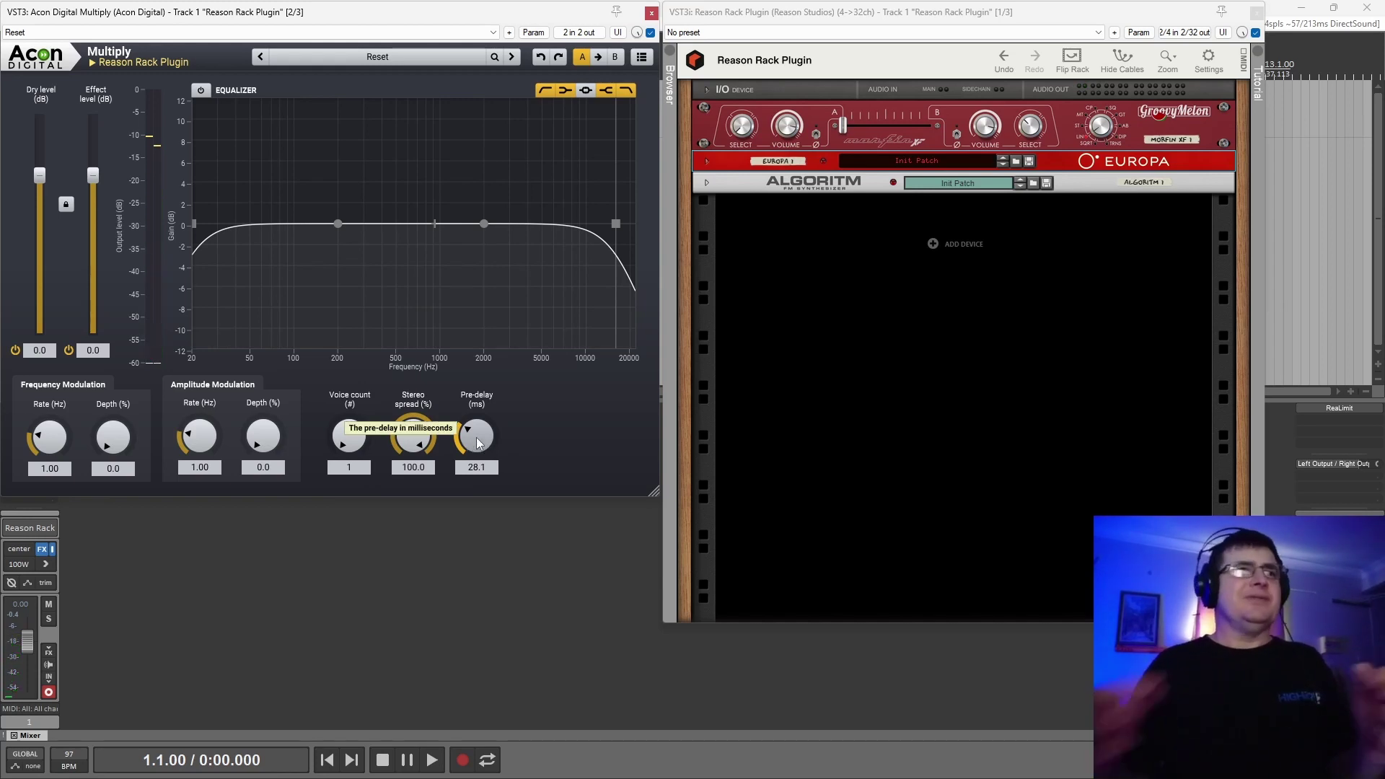
- Push pre-delay toward its 500 ms maximum, settle on 33.7 ms, and bring up the rack's device menu
left_click_drag(476, 437, 498, 383)
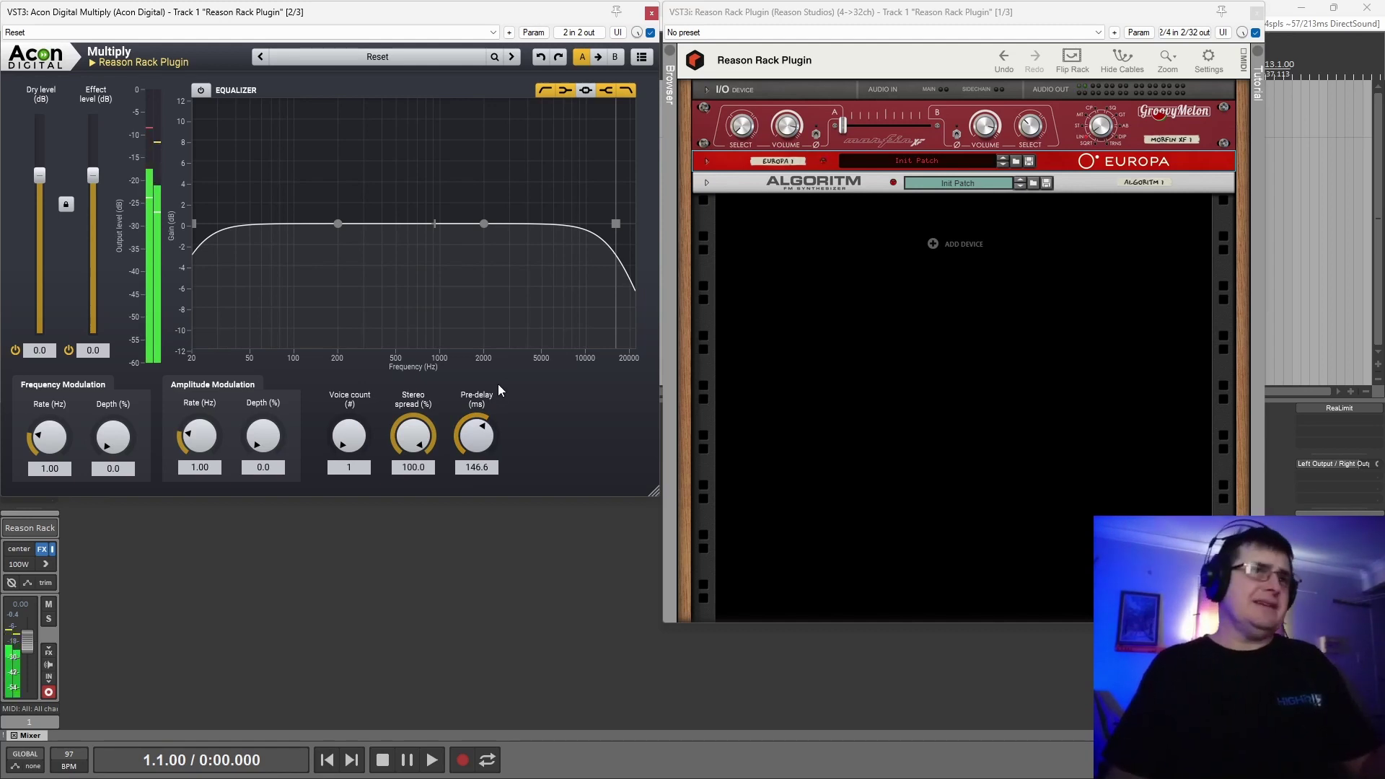
left_click_drag(476, 429, 498, 361)
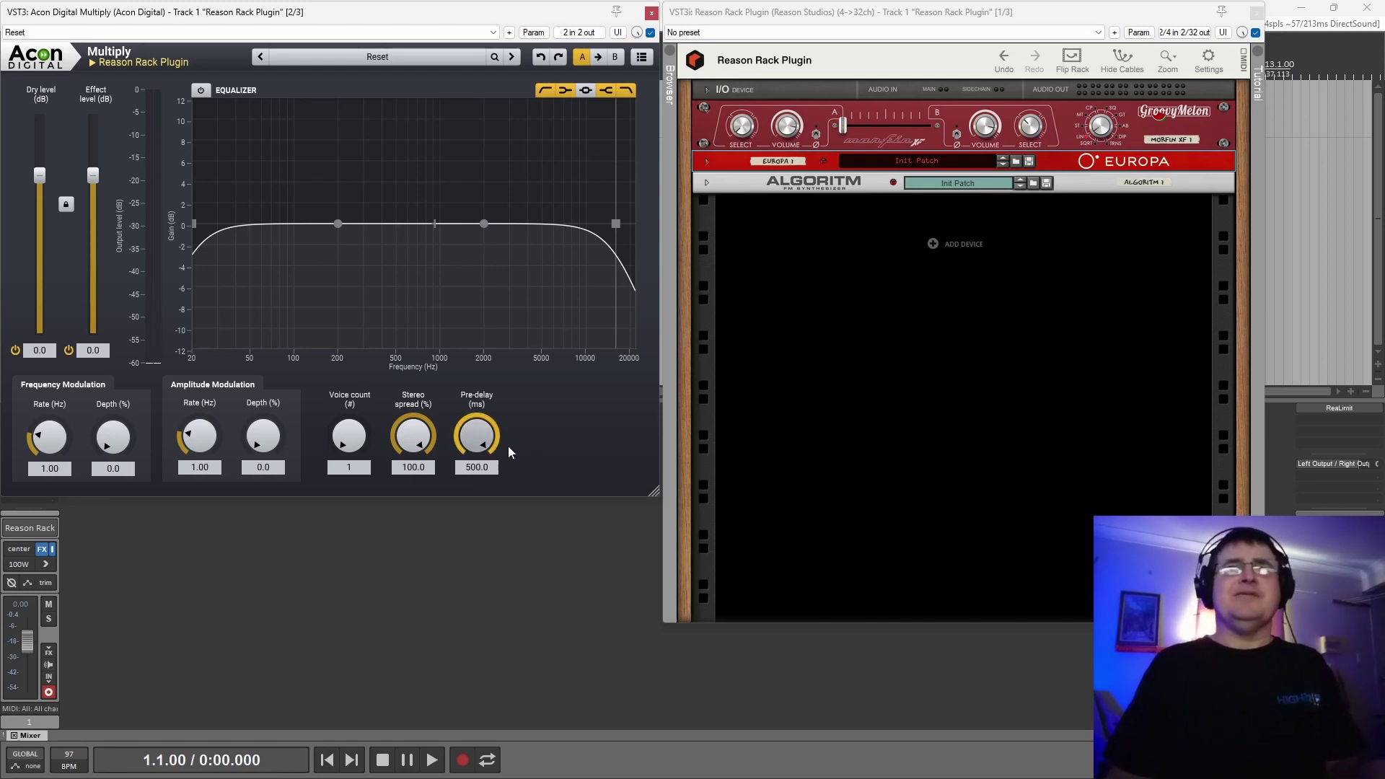
left_click_drag(486, 443, 488, 461)
left_click_drag(514, 534, 516, 552)
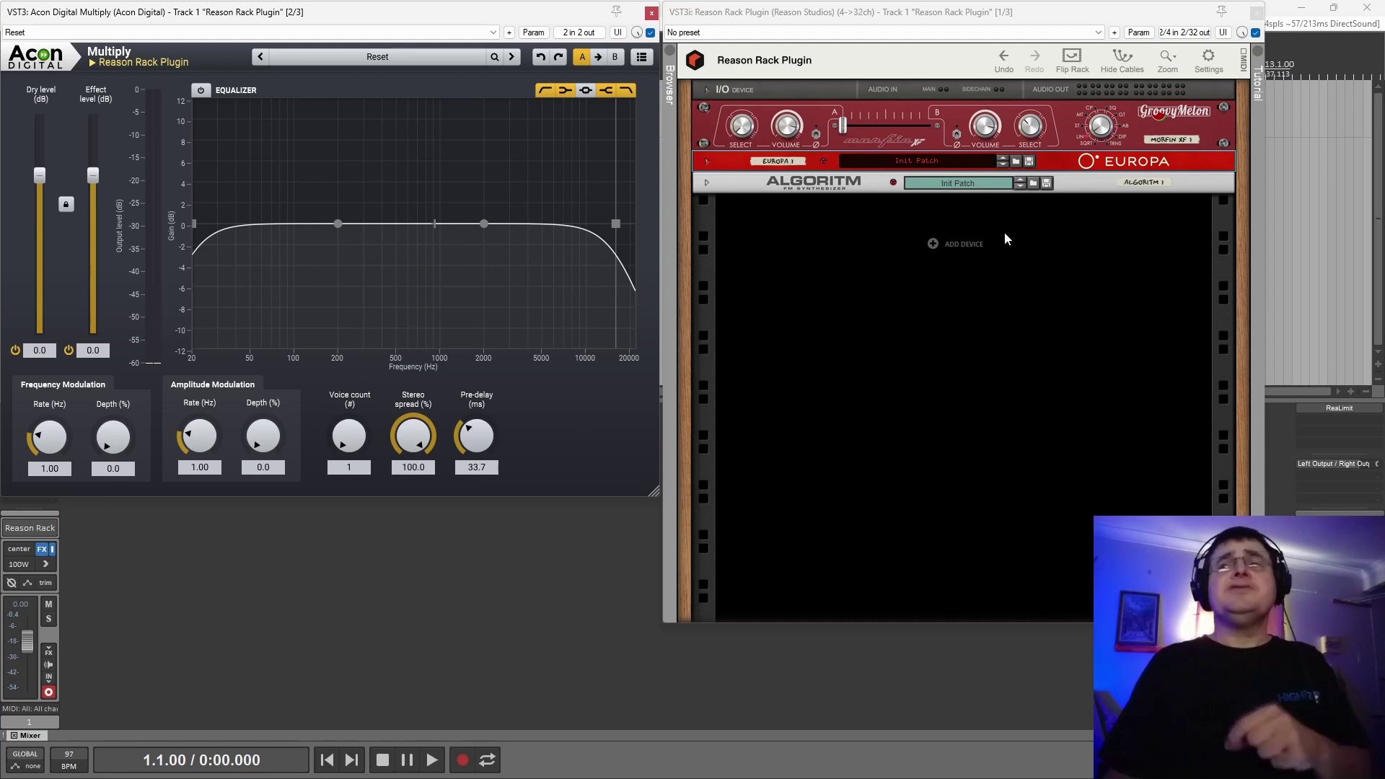
right_click(935, 244)
- Add a Quartet Chorus Ensemble, compare its FFT and GRAIN modes, then delete it from the rack
mouse_move(990, 370)
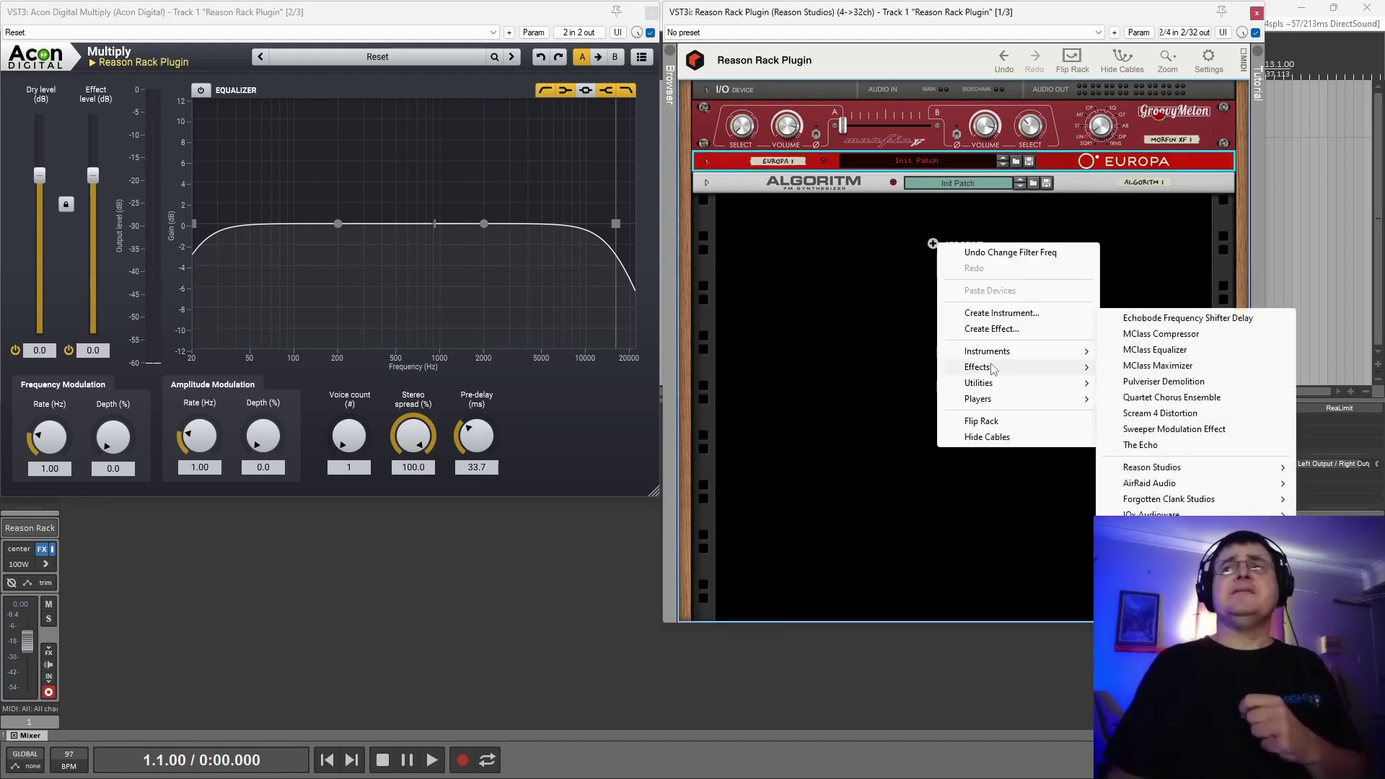
left_click(1154, 397)
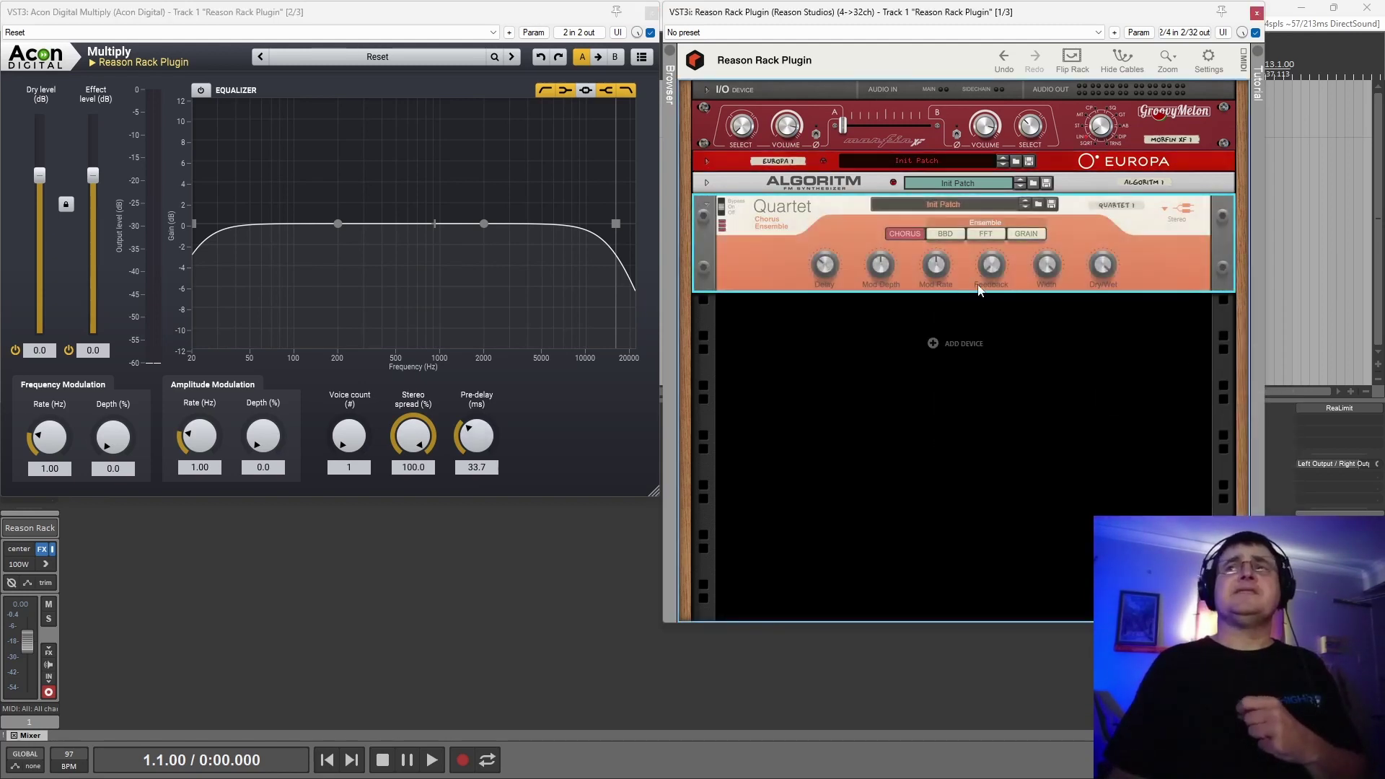
left_click(982, 236)
left_click(1033, 234)
left_click(998, 235)
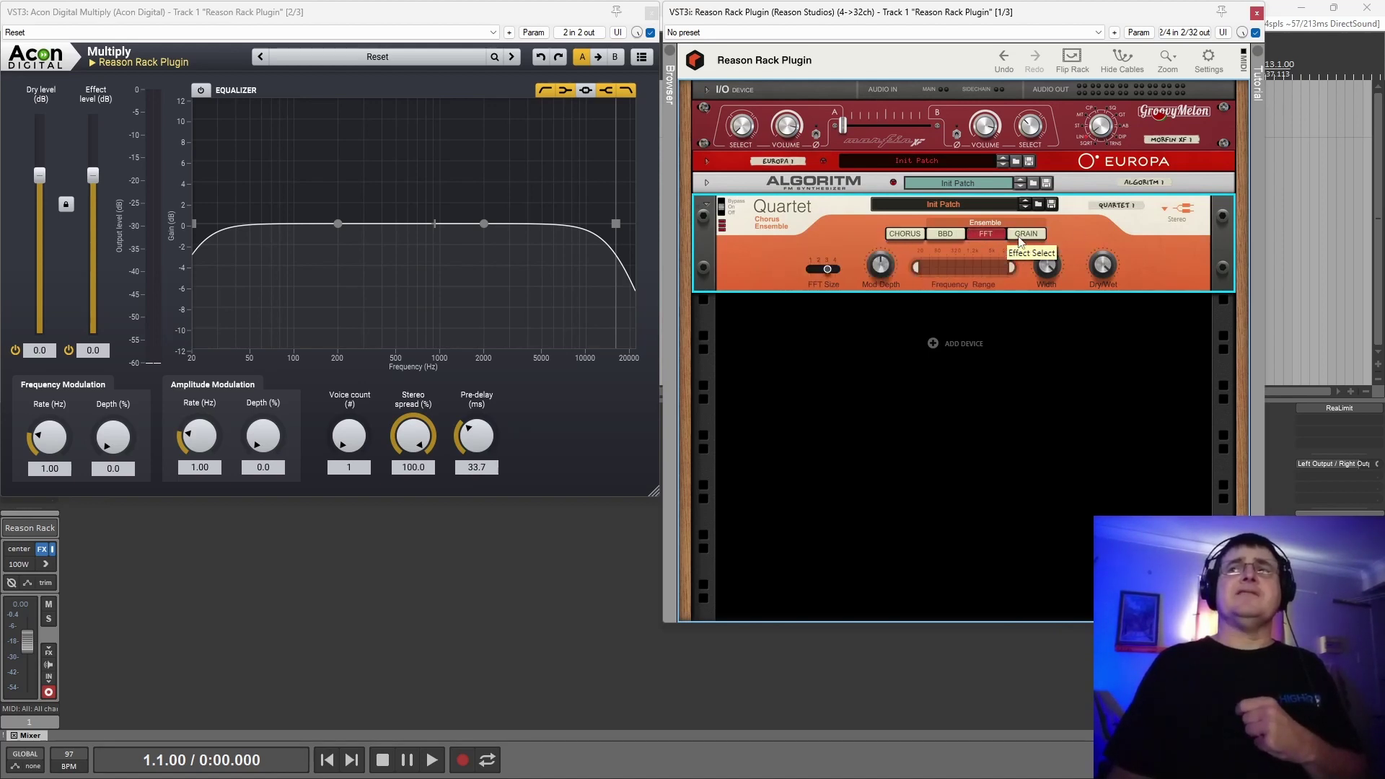
right_click(1141, 234)
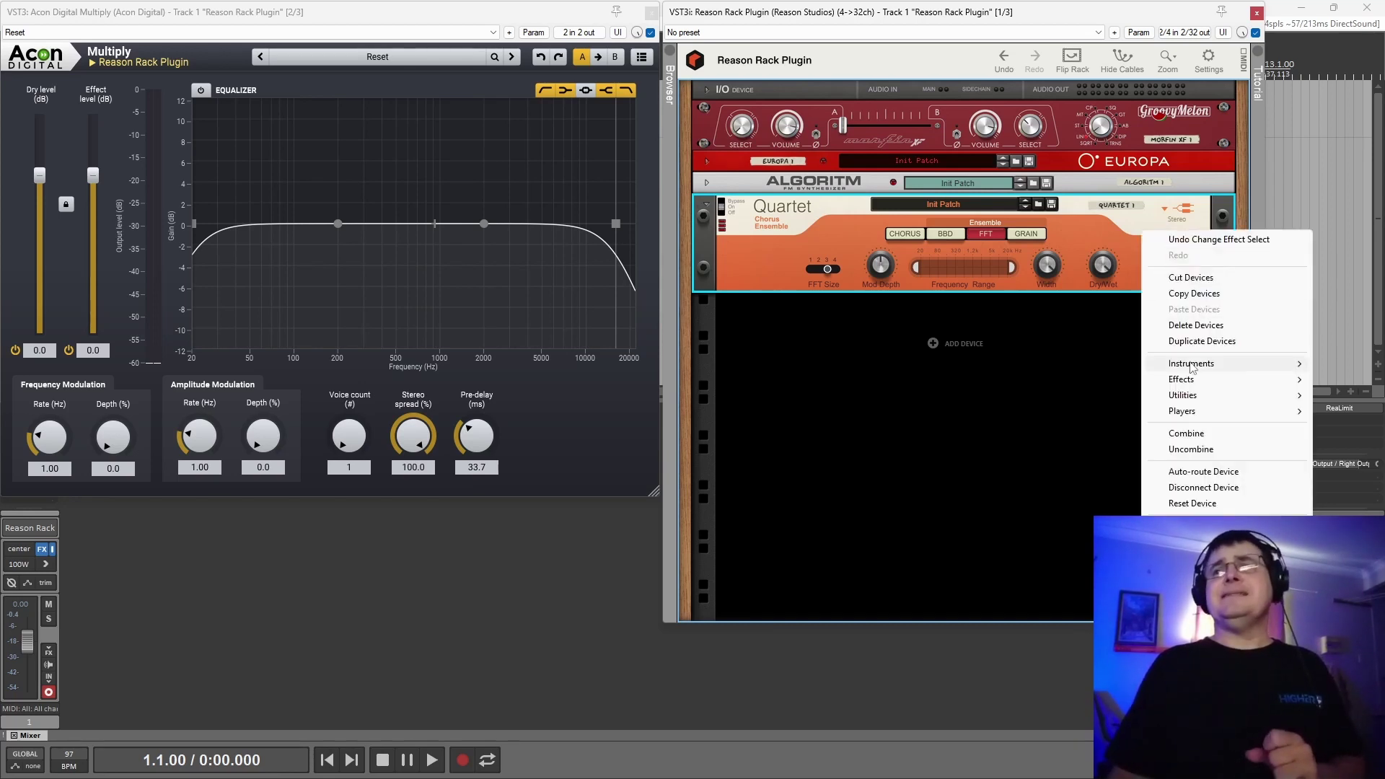
left_click(1196, 326)
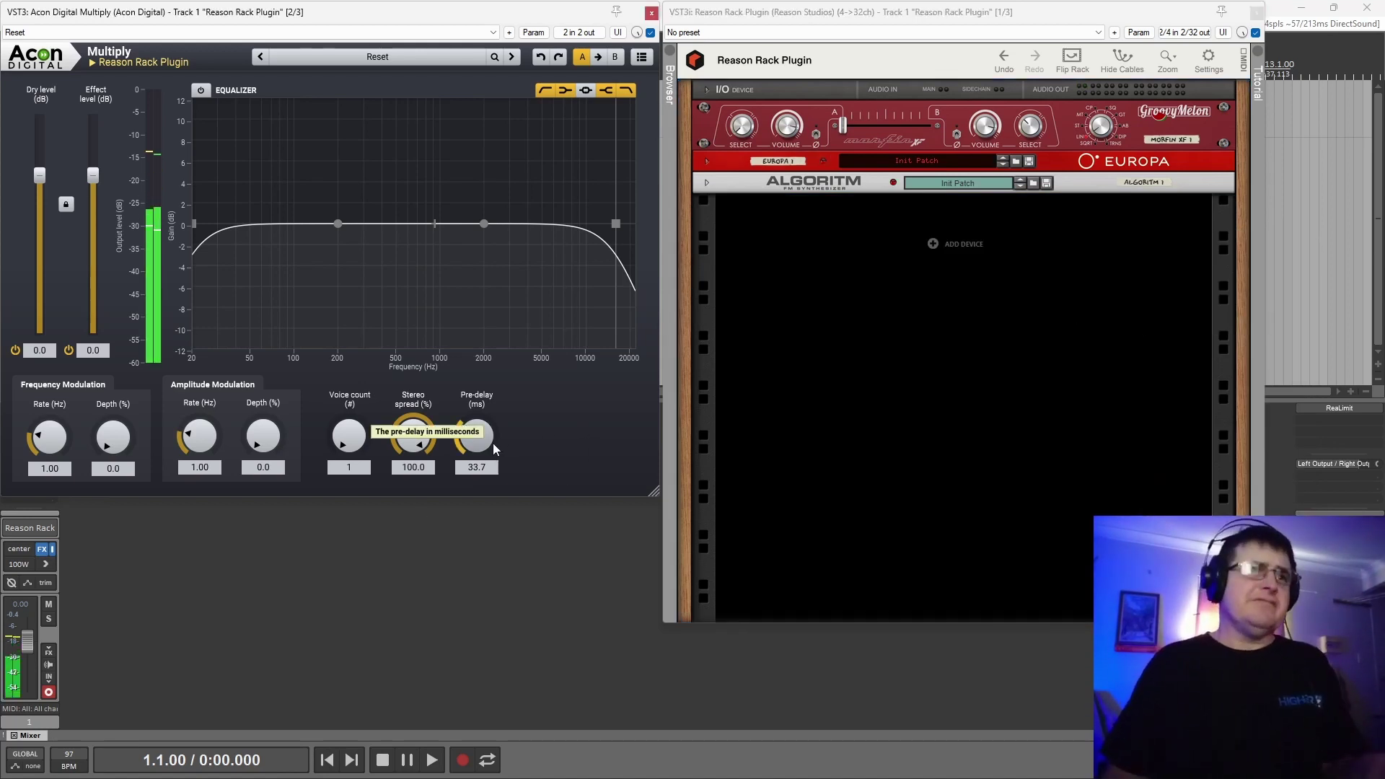
- Lower pre-delay to 2.1 ms and set frequency modulation to 100.0% depth at 5.23 Hz
left_click_drag(480, 436, 478, 477)
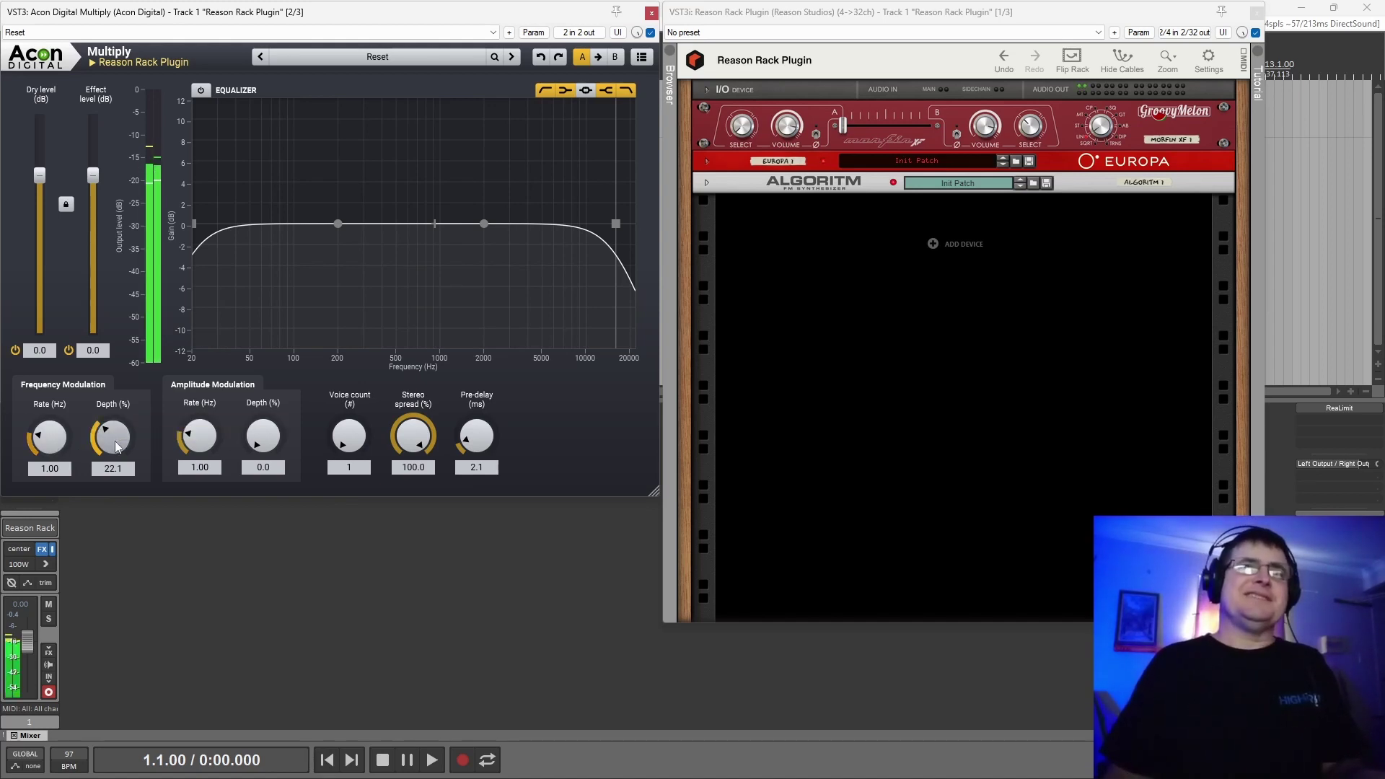
left_click_drag(116, 447, 83, 424)
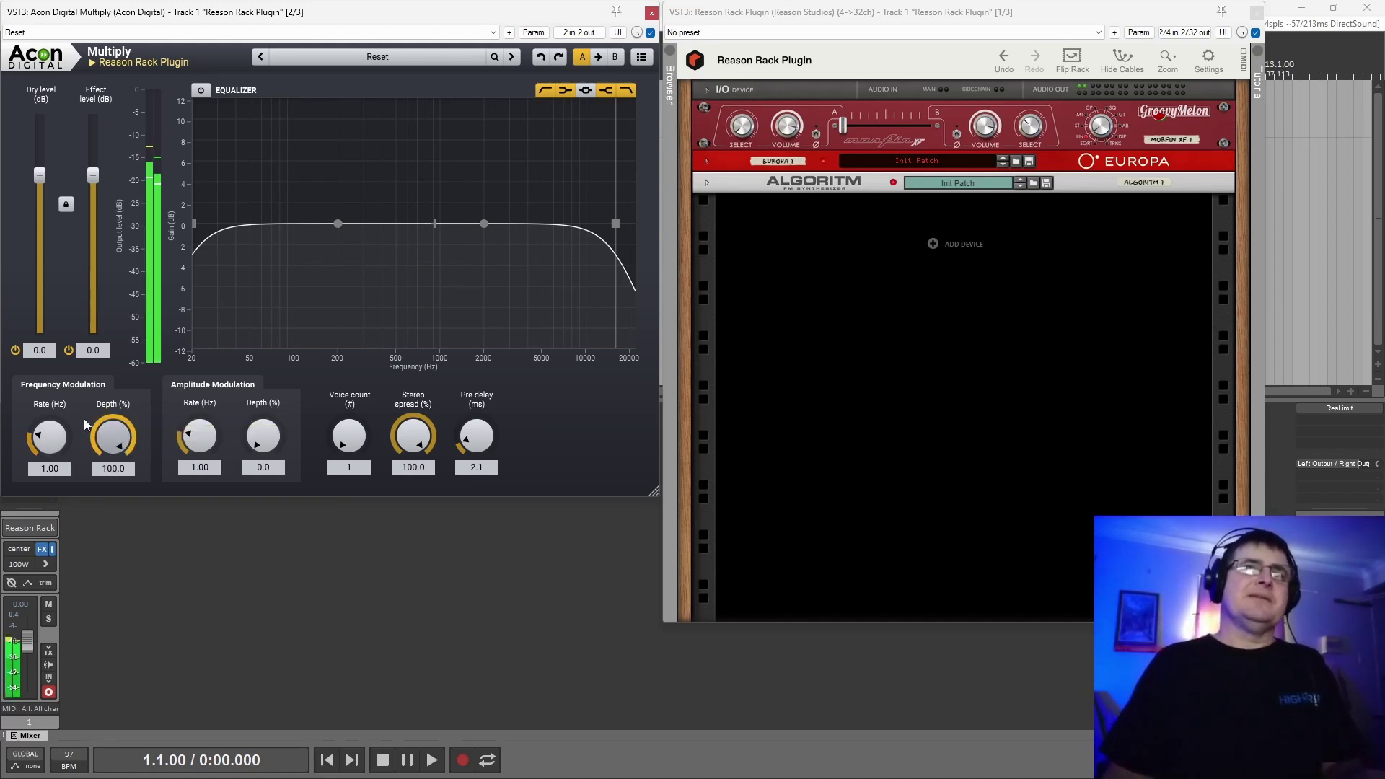
scroll(49, 437, "up", 1)
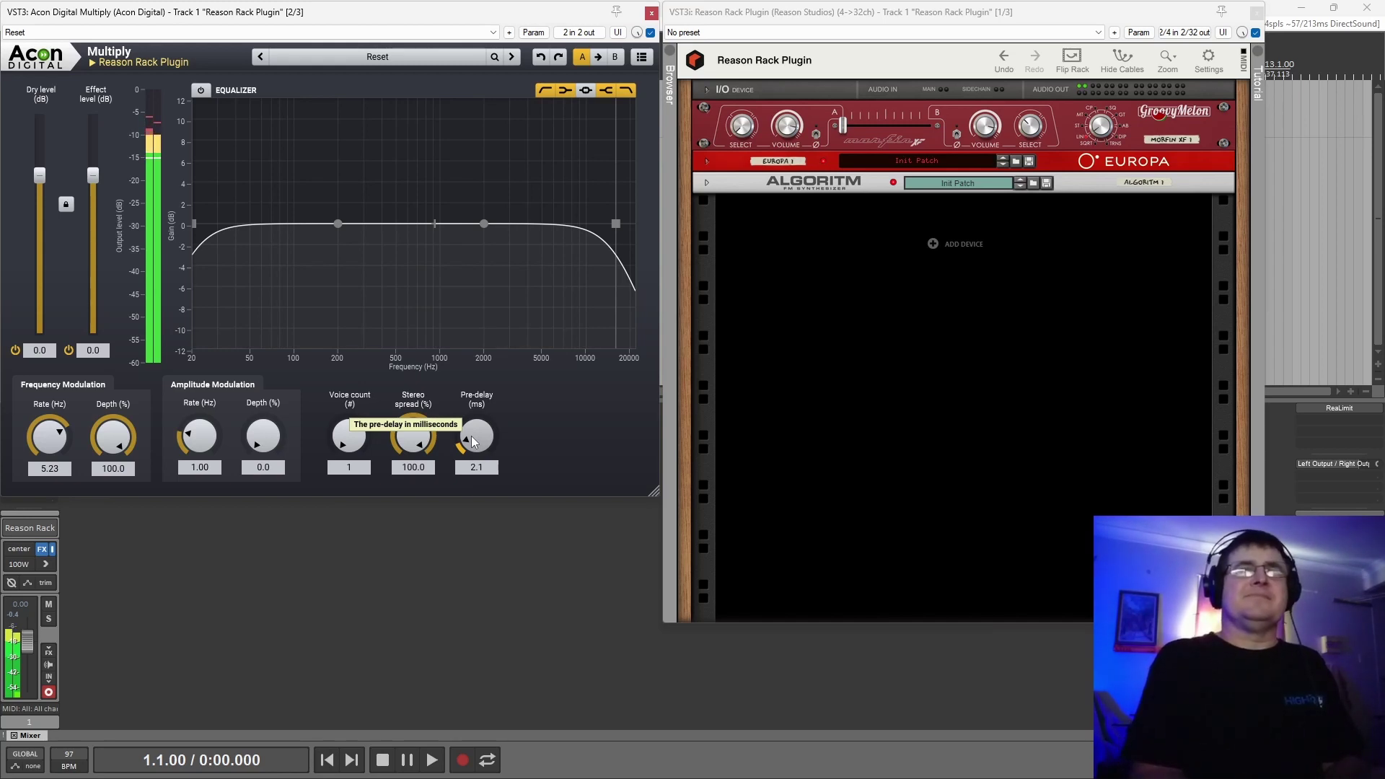
- Set 15.3 ms pre-delay, 2 voices, 12.4% FM depth, re-enable the wet signal, and spread 36.4
left_click_drag(471, 437, 469, 417)
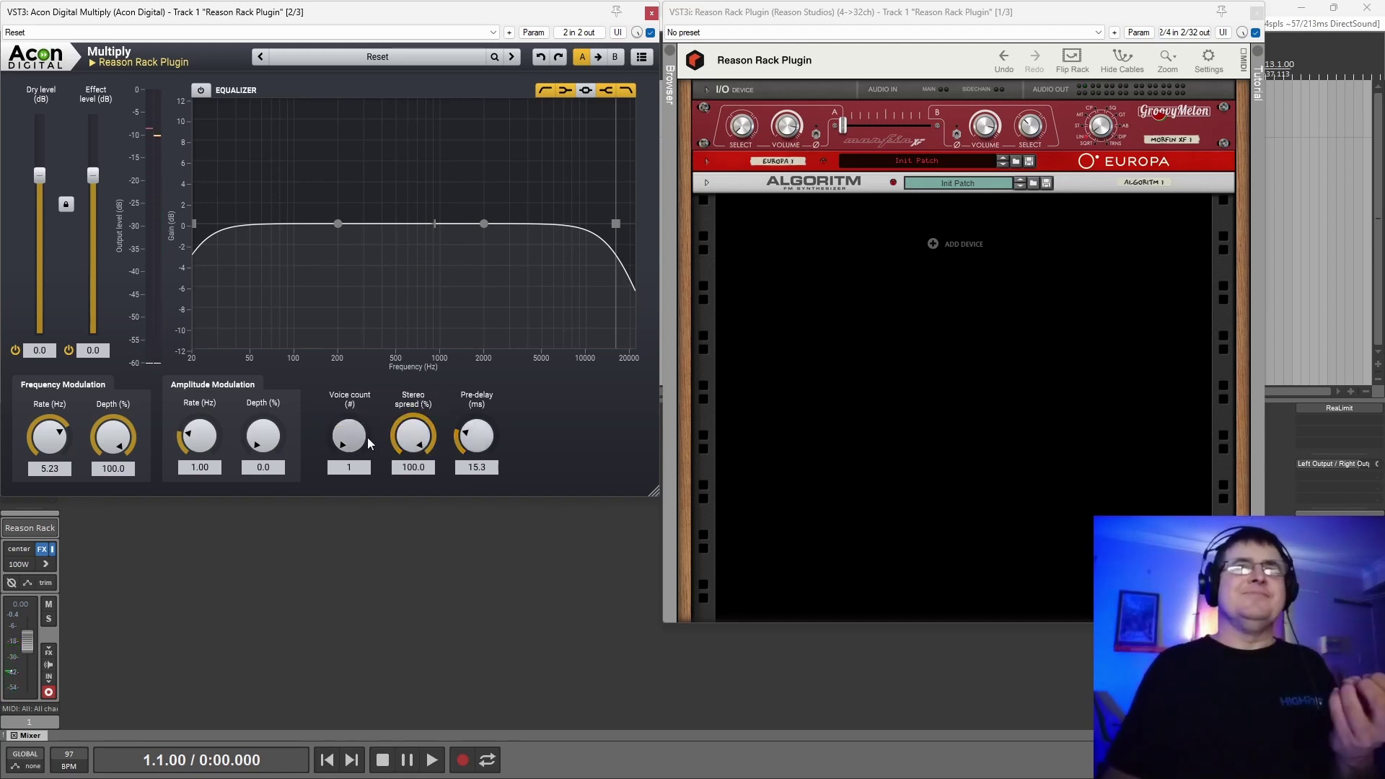
left_click_drag(353, 437, 362, 416)
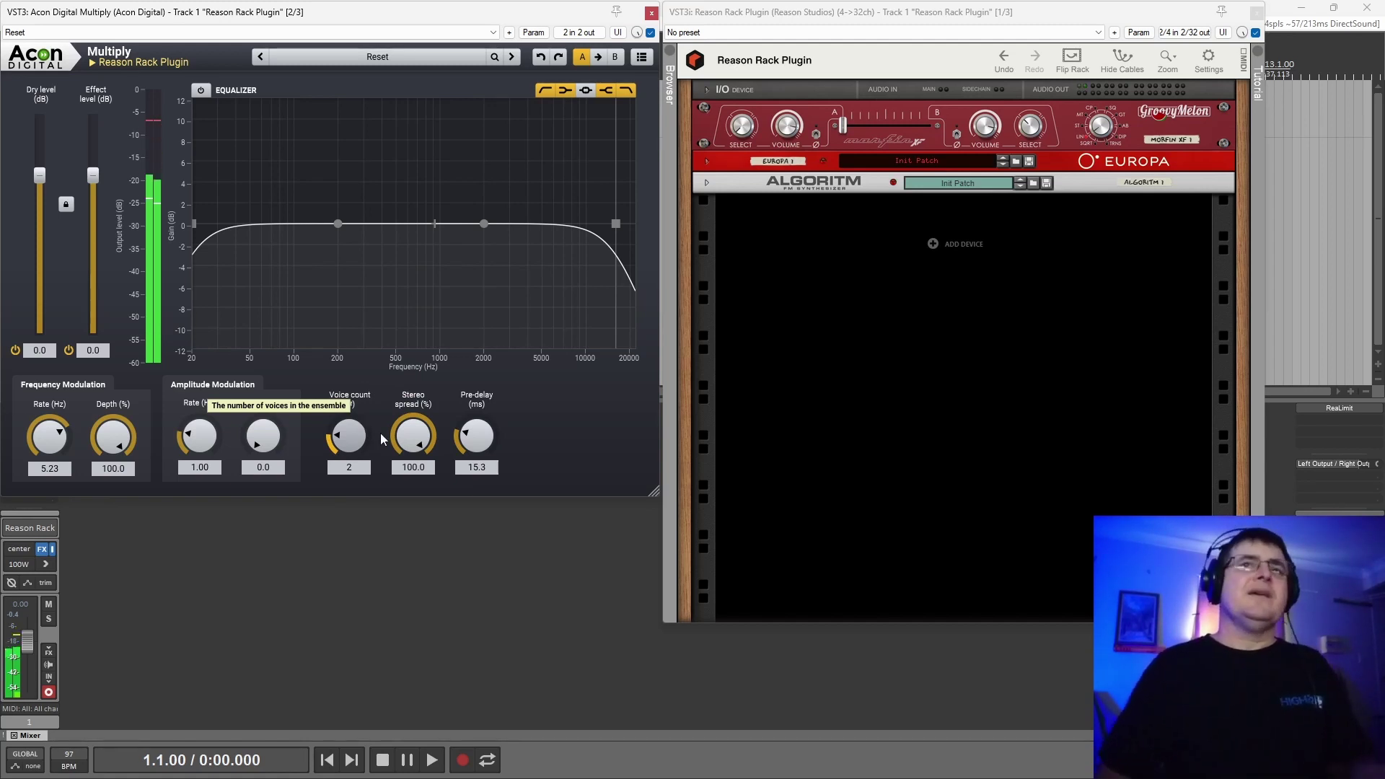
mouse_move(89, 449)
left_mouse_down()
mouse_move(55, 436)
mouse_move(104, 440)
left_mouse_up()
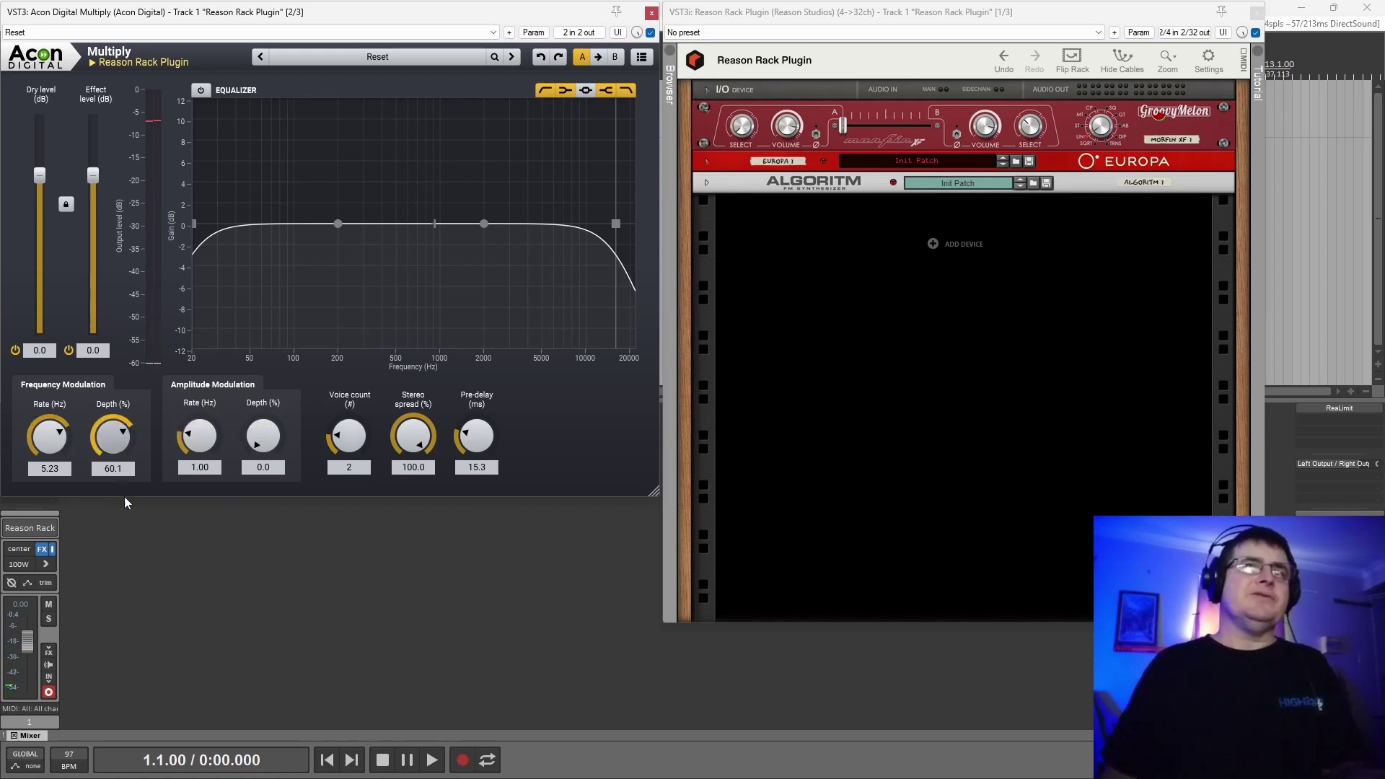
left_click_drag(126, 508, 132, 584)
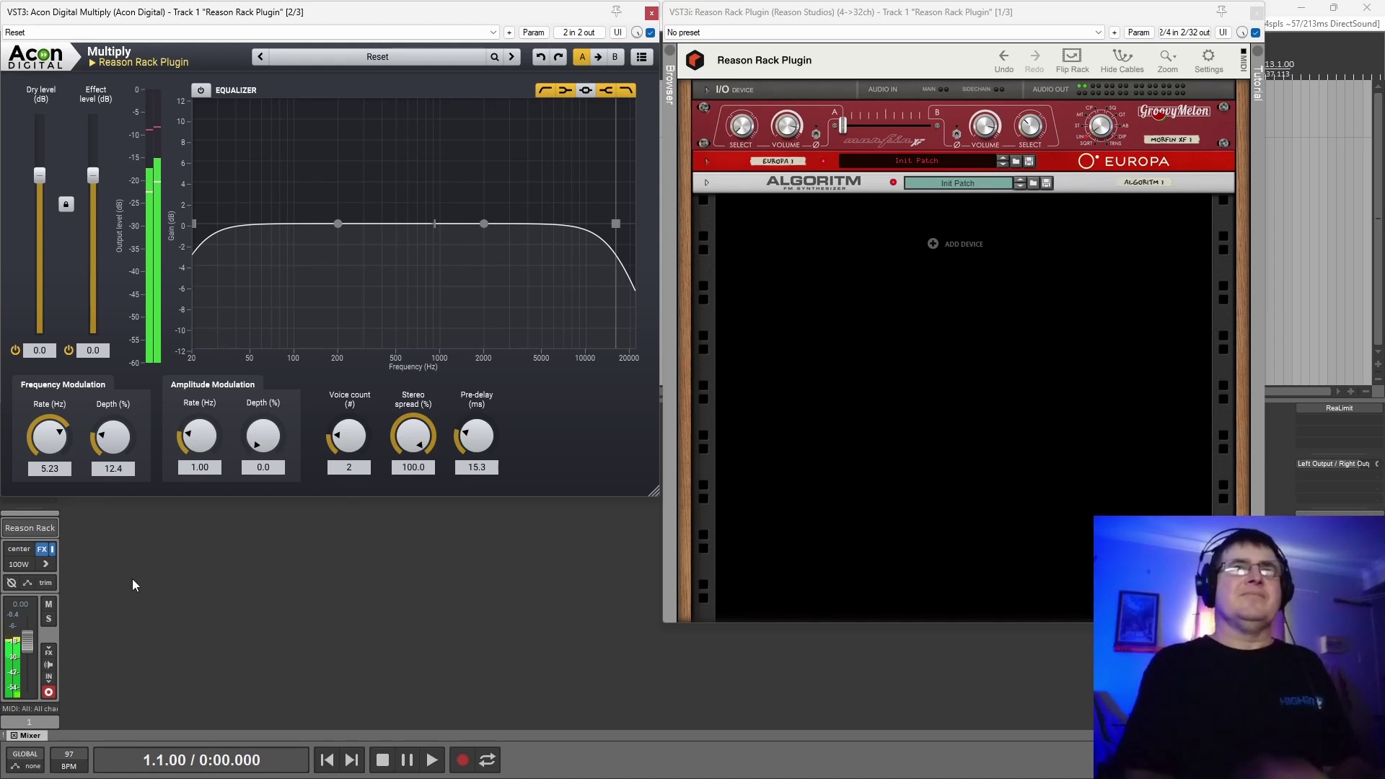
left_click(68, 350)
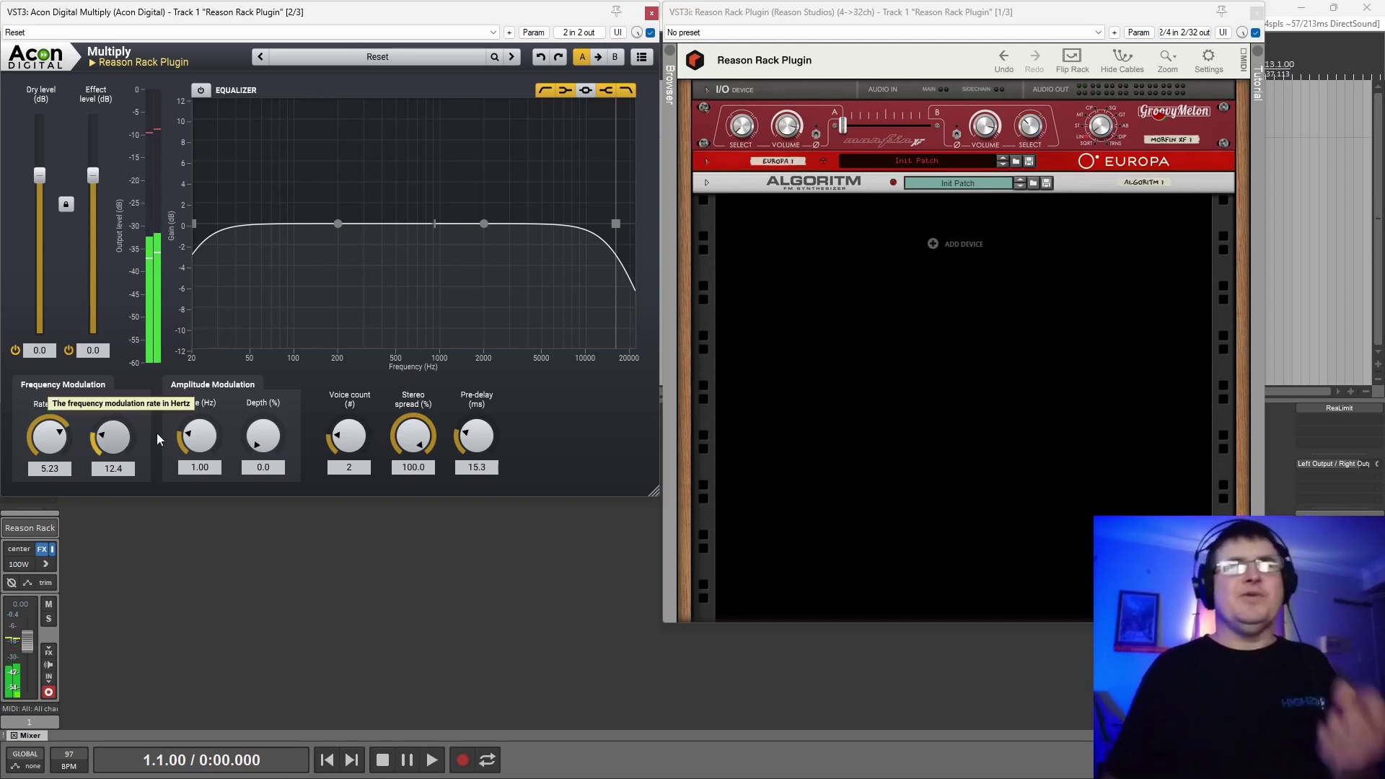
left_click_drag(412, 435, 432, 543)
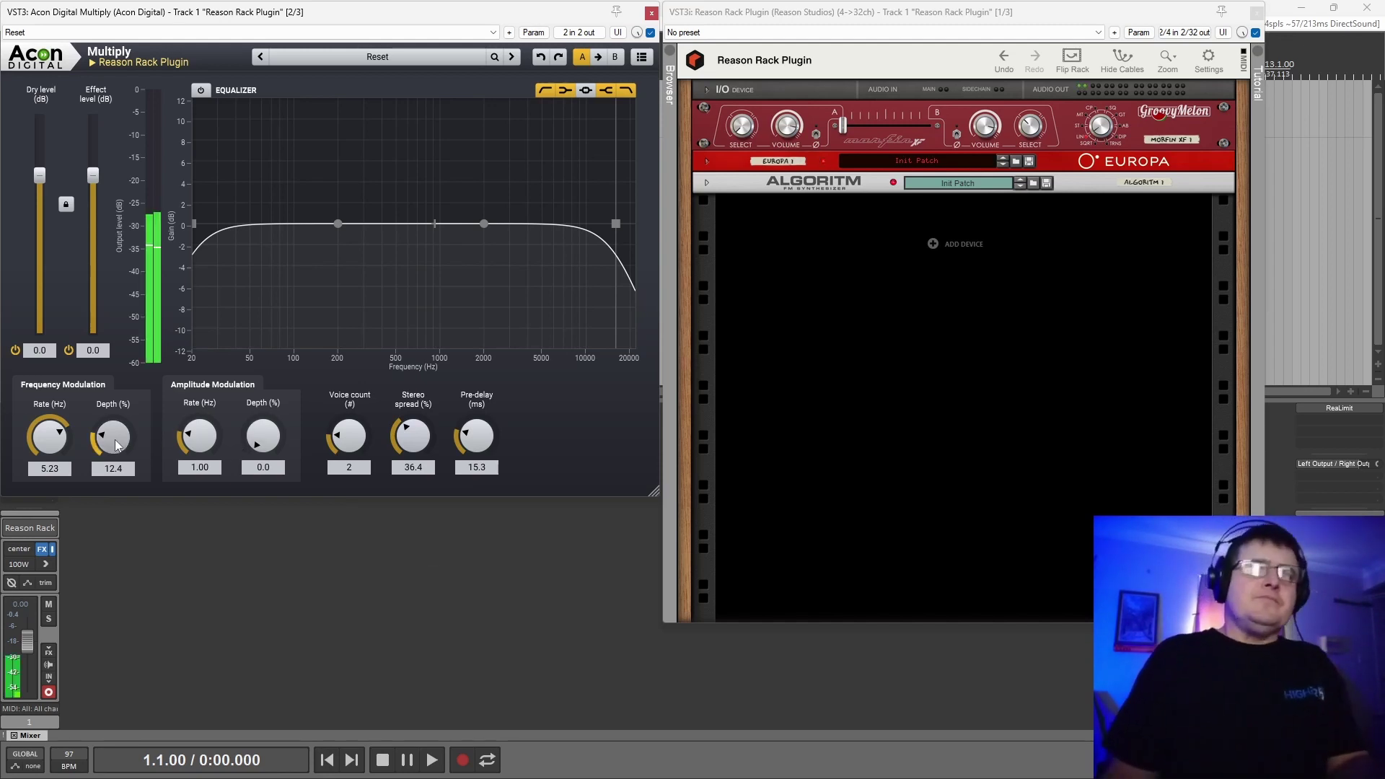
- Slow the FM rate to 0.61 Hz, raise voices to 6, and try FM depths around 75 and 46
left_click_drag(72, 434, 70, 537)
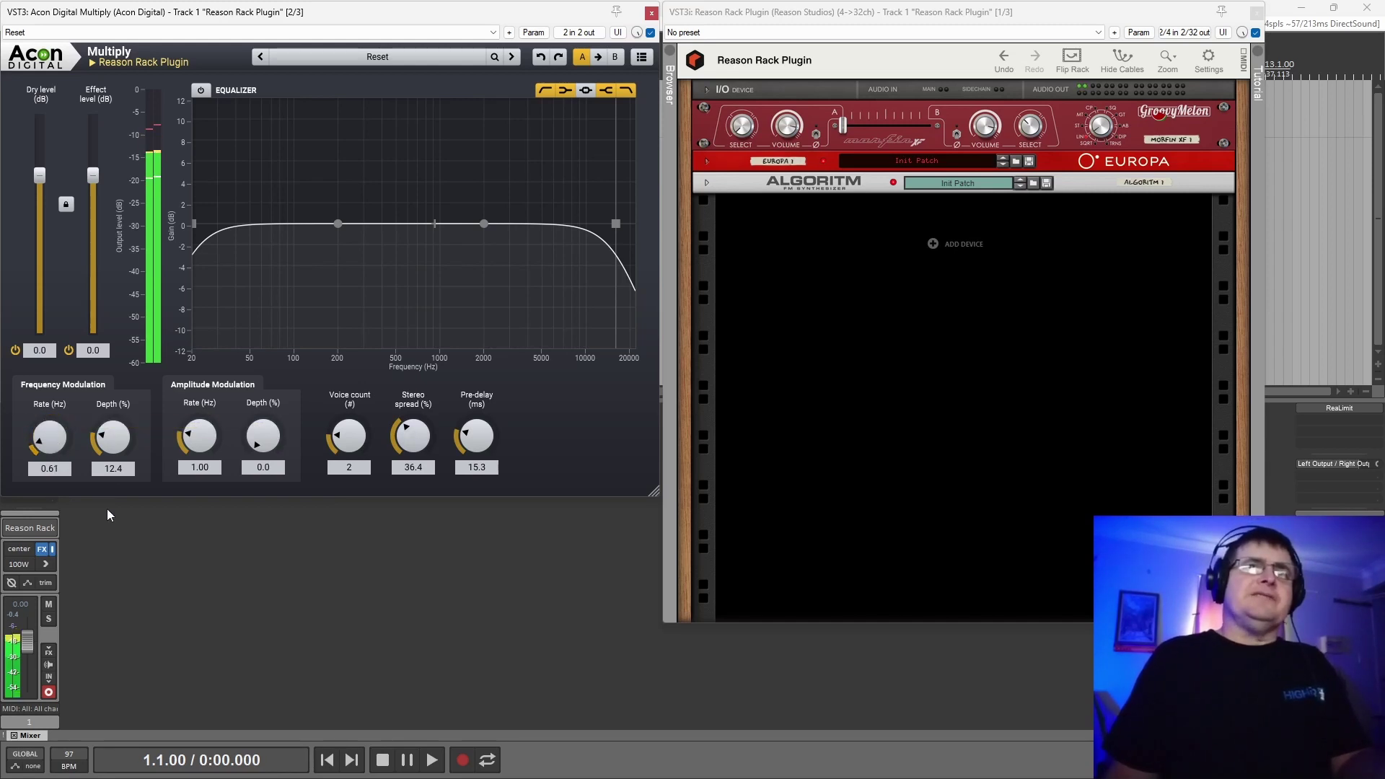
scroll(115, 438, "up", 1)
left_click_drag(121, 440, 148, 378)
left_click_drag(358, 435, 379, 254)
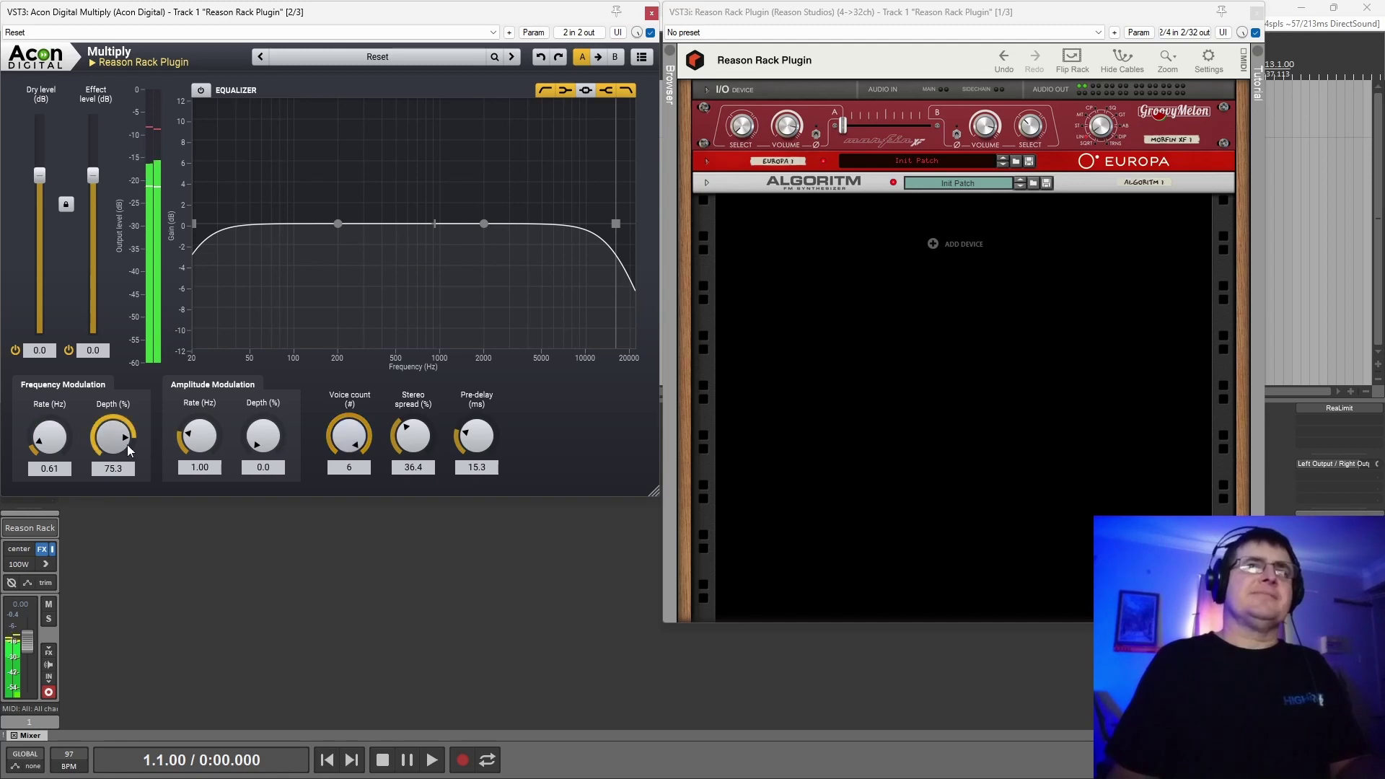
left_click_drag(118, 436, 413, 490)
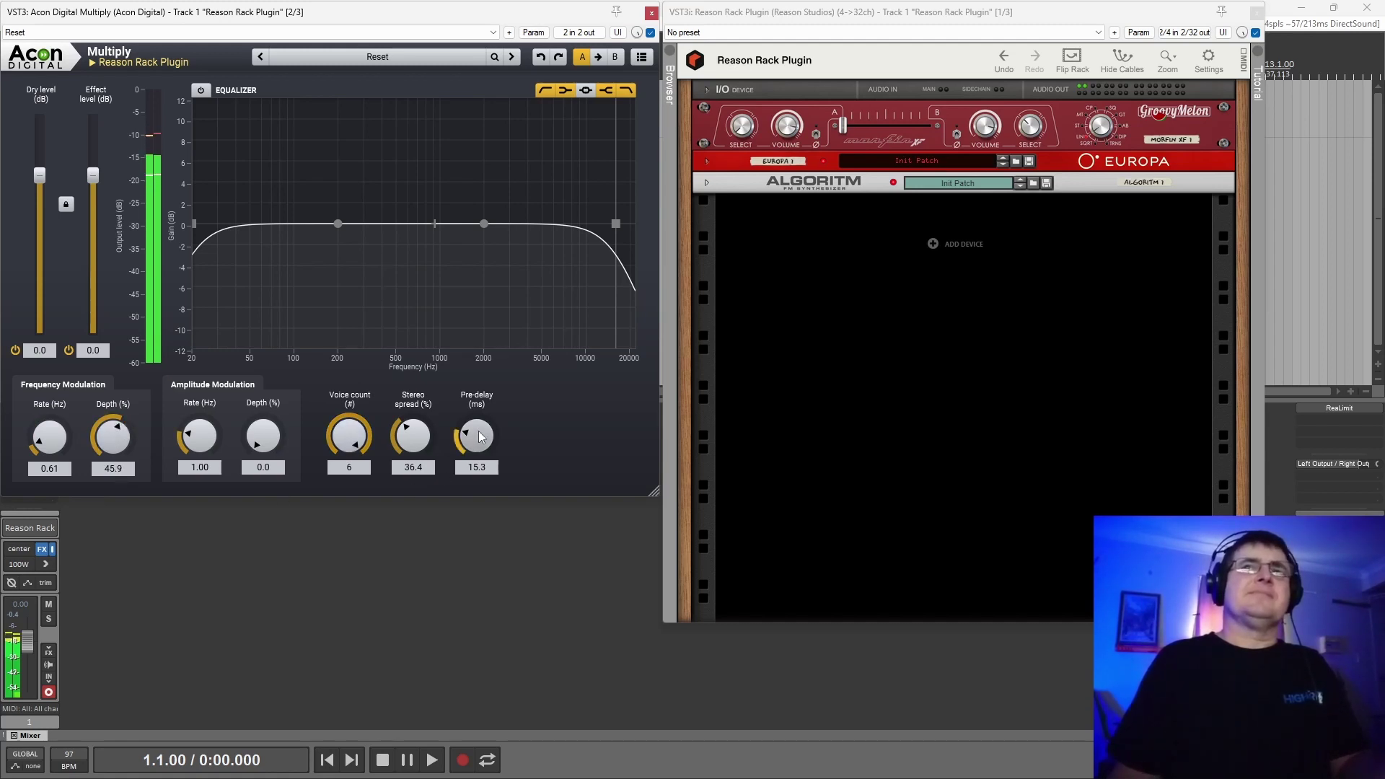
- Widen stereo spread to 100%, reset the effect level to 0 dB after trying -4.8 dB, and zero FM depth
left_click_drag(427, 410, 436, 317)
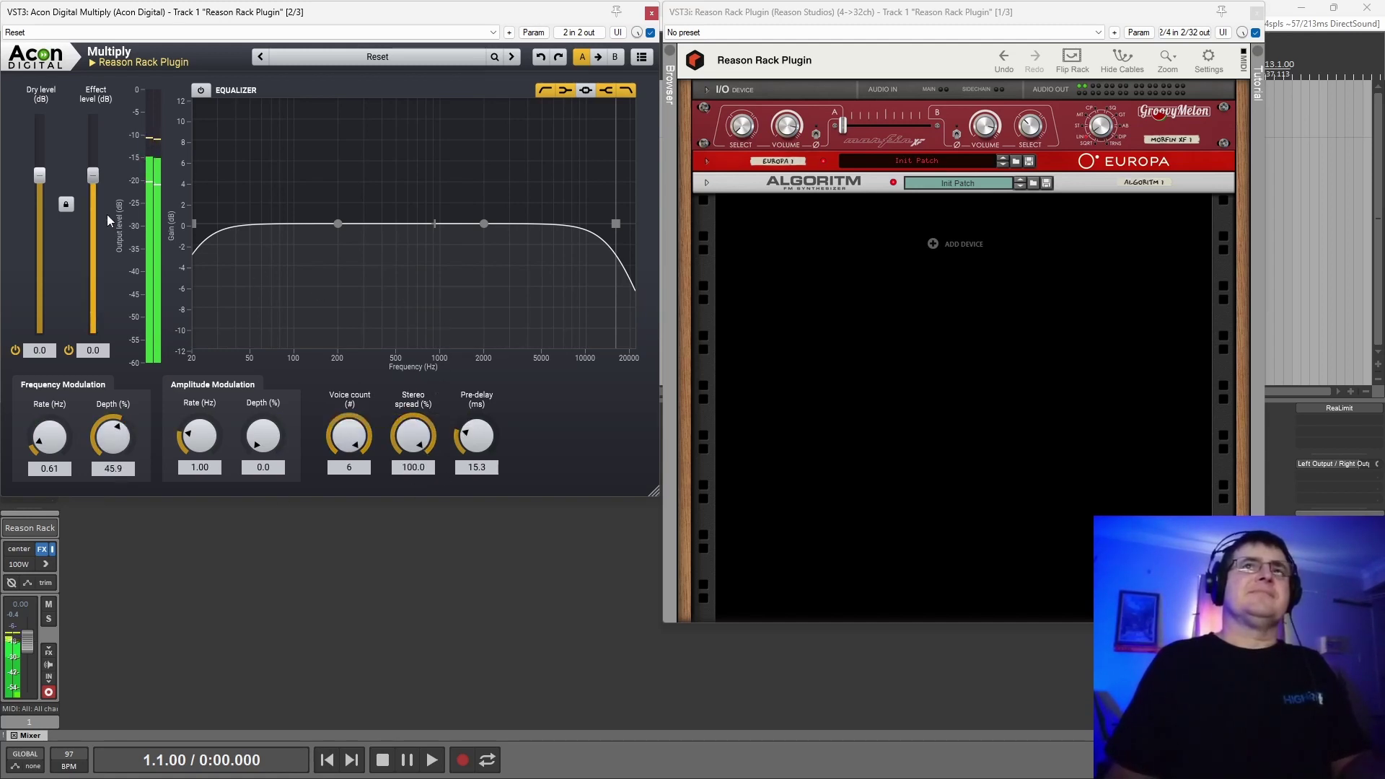
left_click_drag(93, 176, 96, 192)
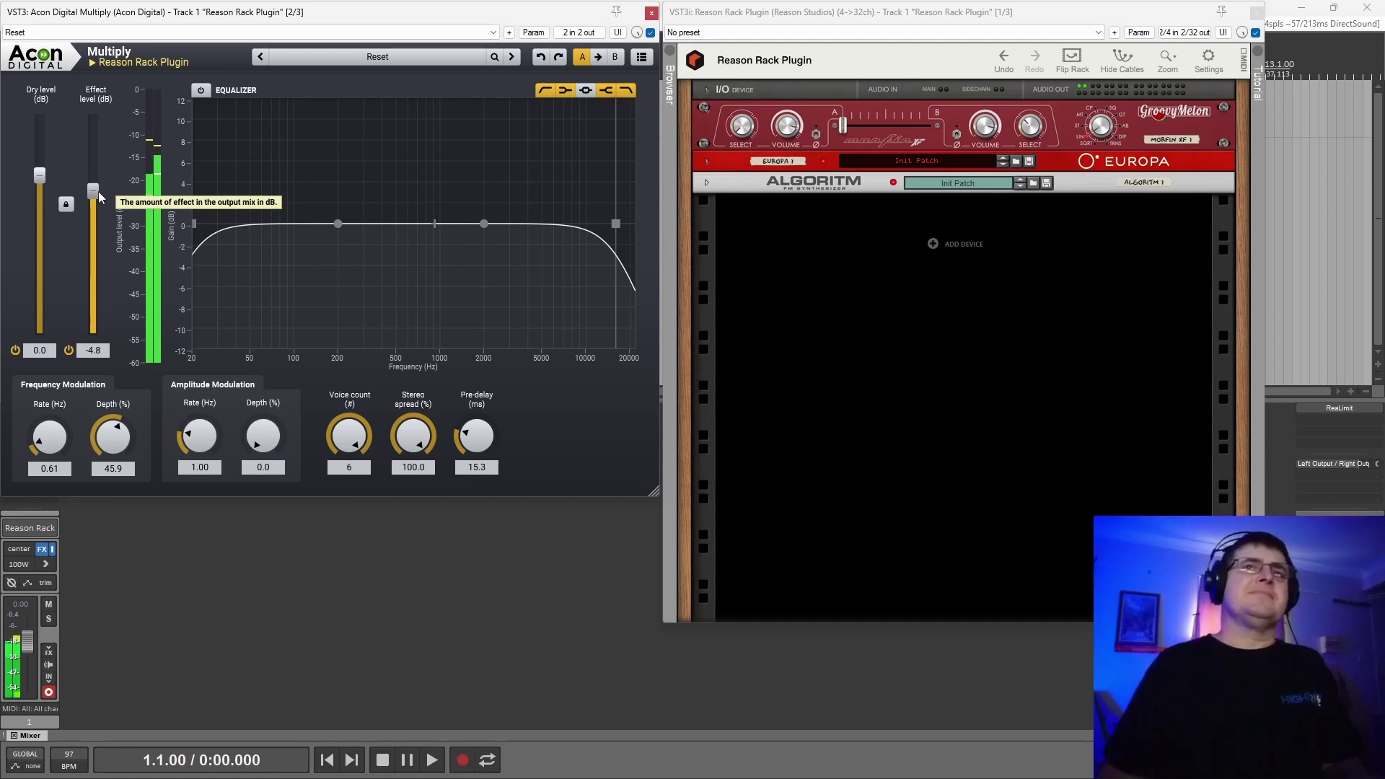
double_click(98, 192)
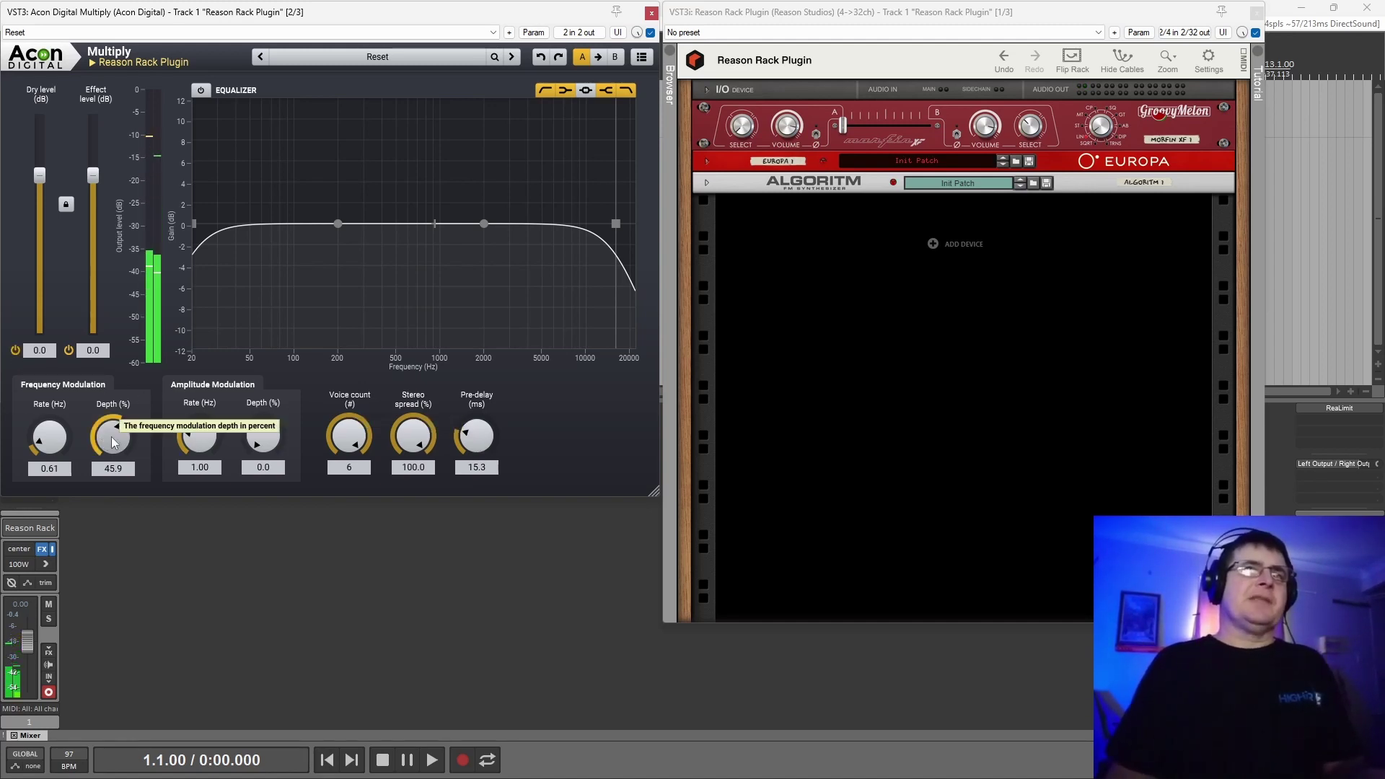
left_click_drag(111, 435, 162, 560)
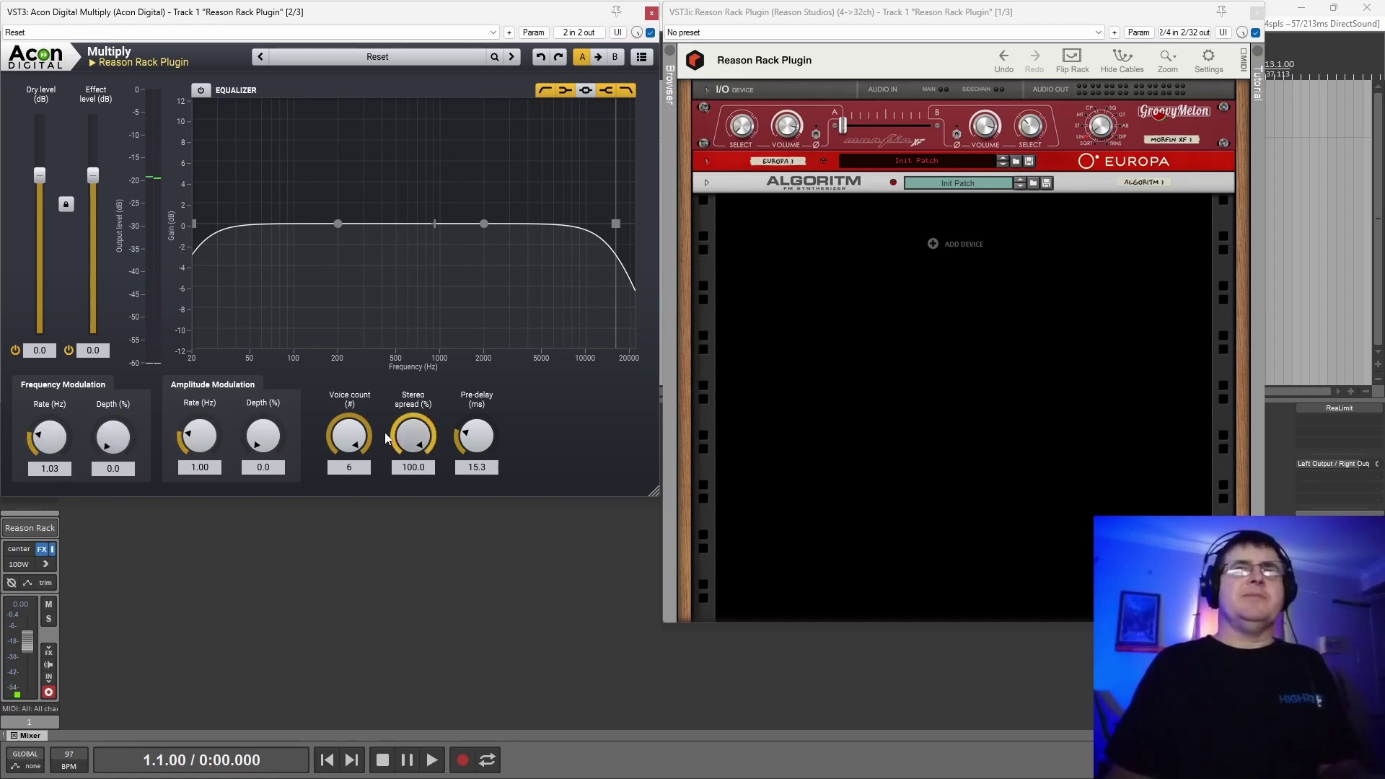
- Cut the chorus to 1 voice with 1.6 ms pre-delay, FM depth 0, and AM at 1.58 Hz, 70.6% depth
left_click_drag(371, 436, 417, 681)
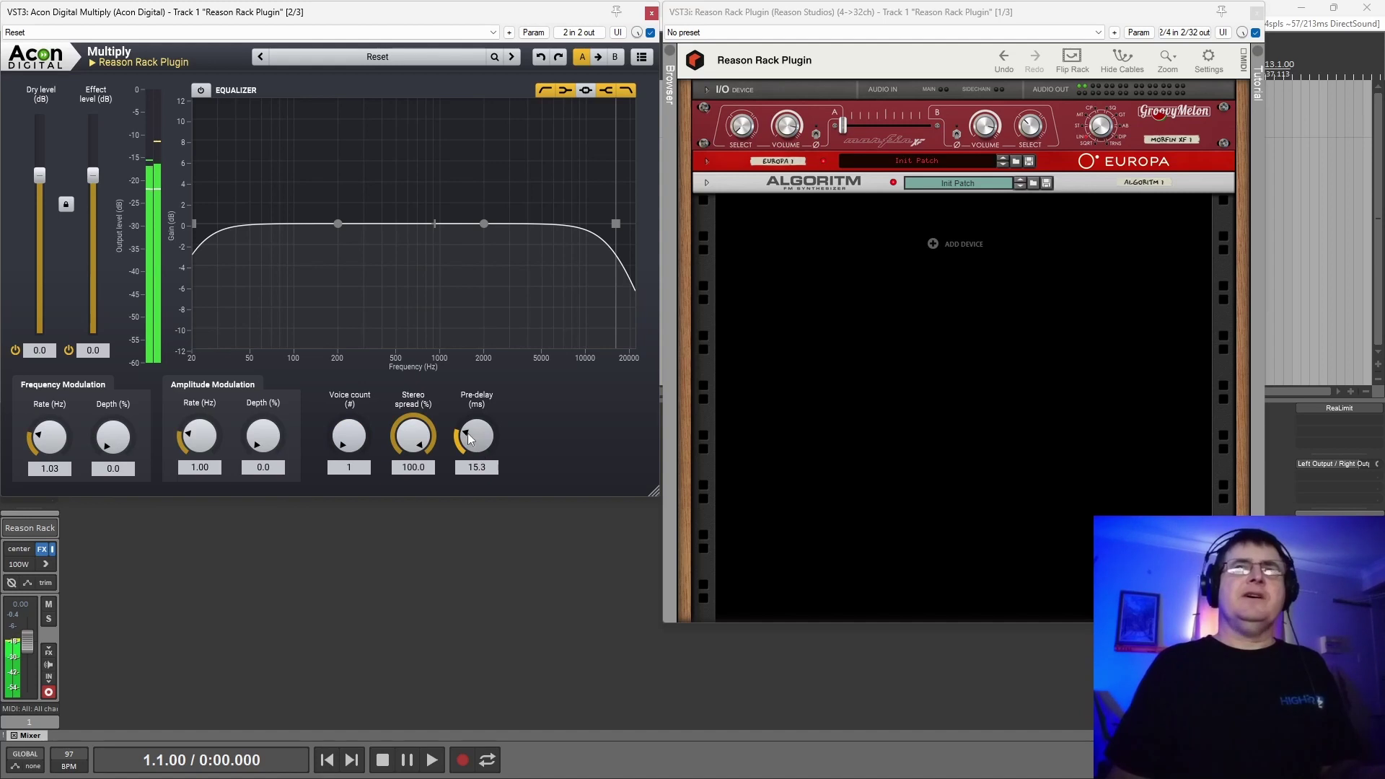
left_click_drag(480, 437, 484, 465)
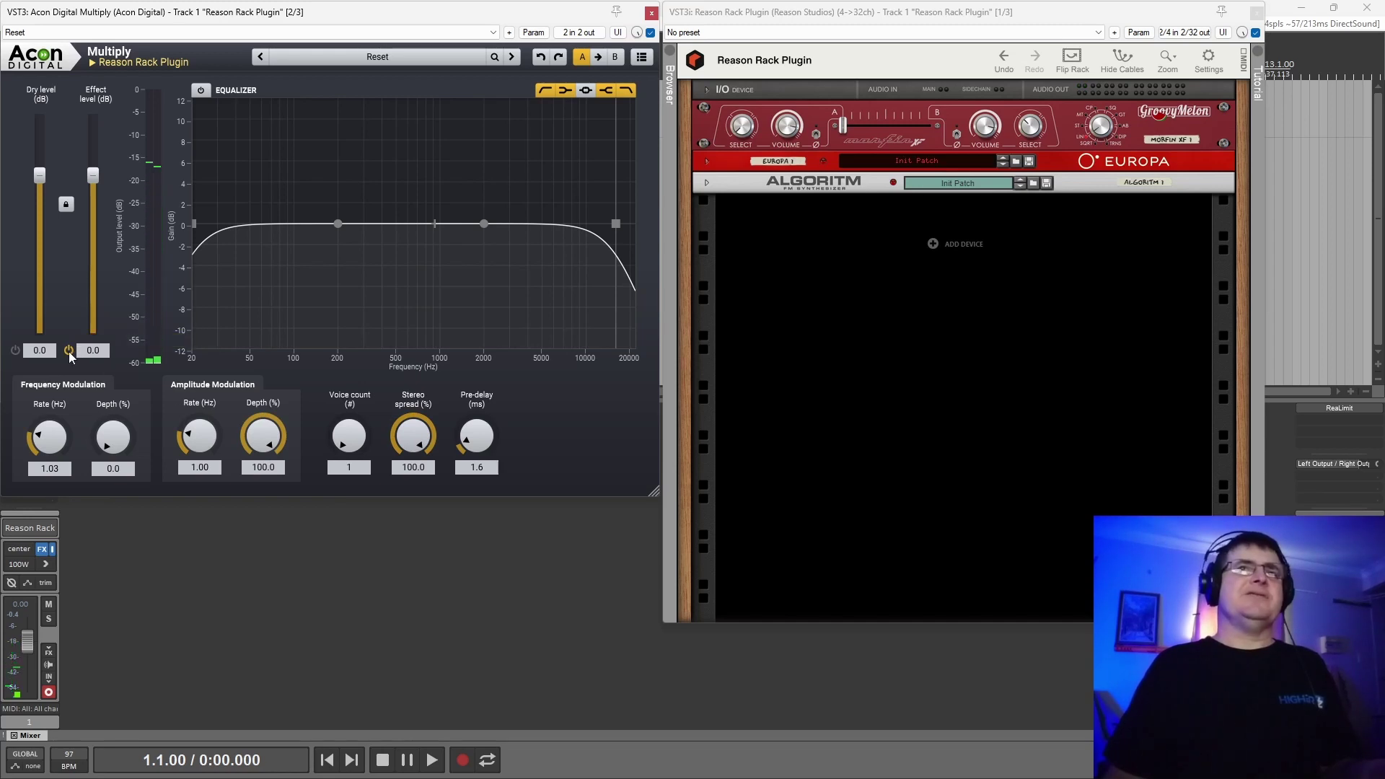
left_click_drag(263, 437, 264, 504)
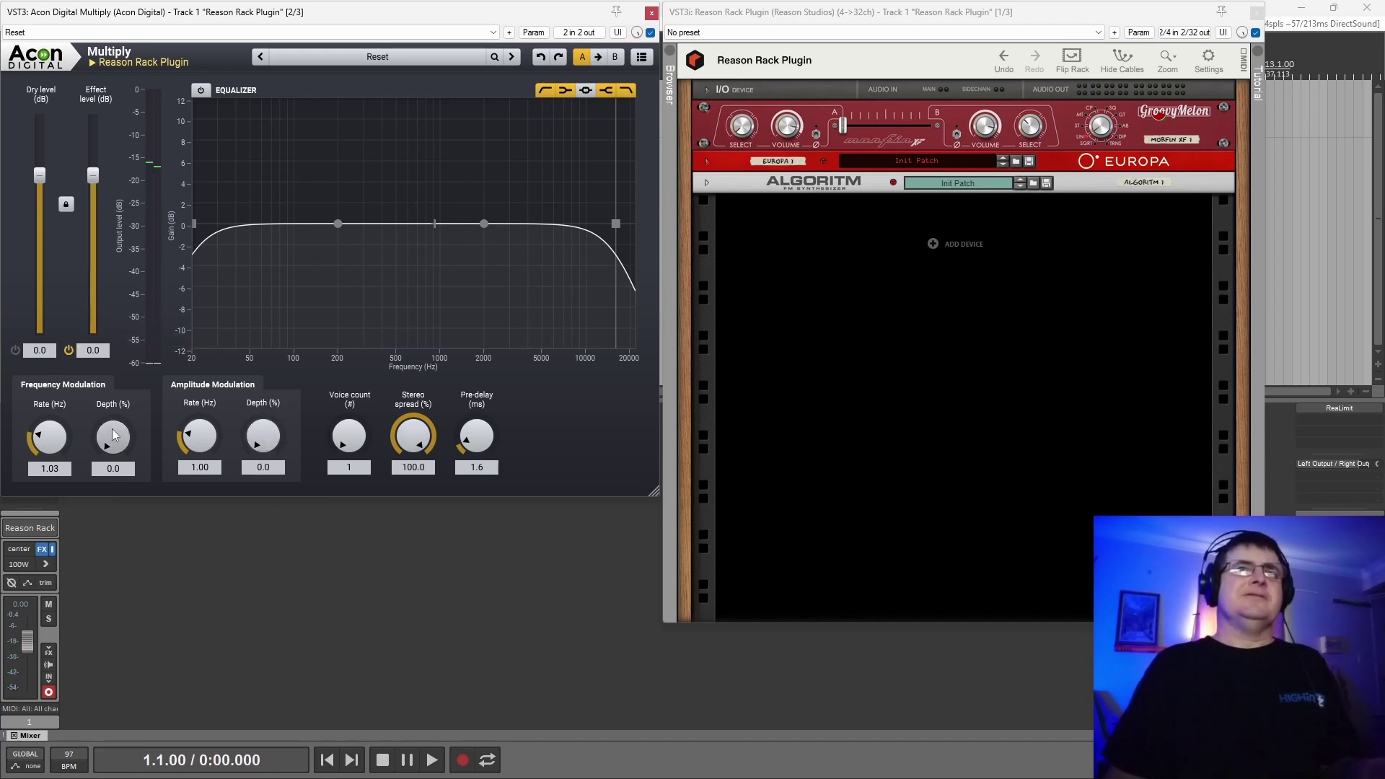
left_click_drag(112, 438, 149, 428)
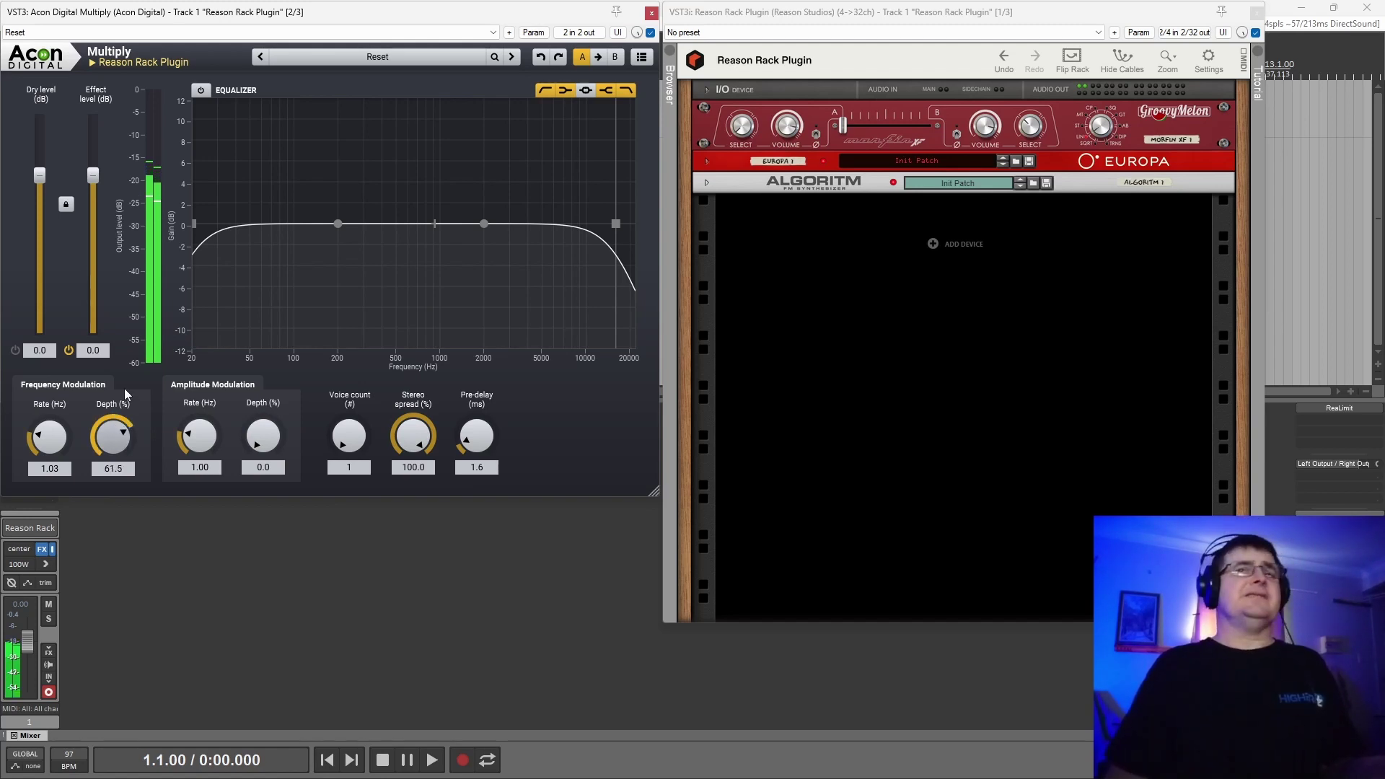
double_click(116, 437)
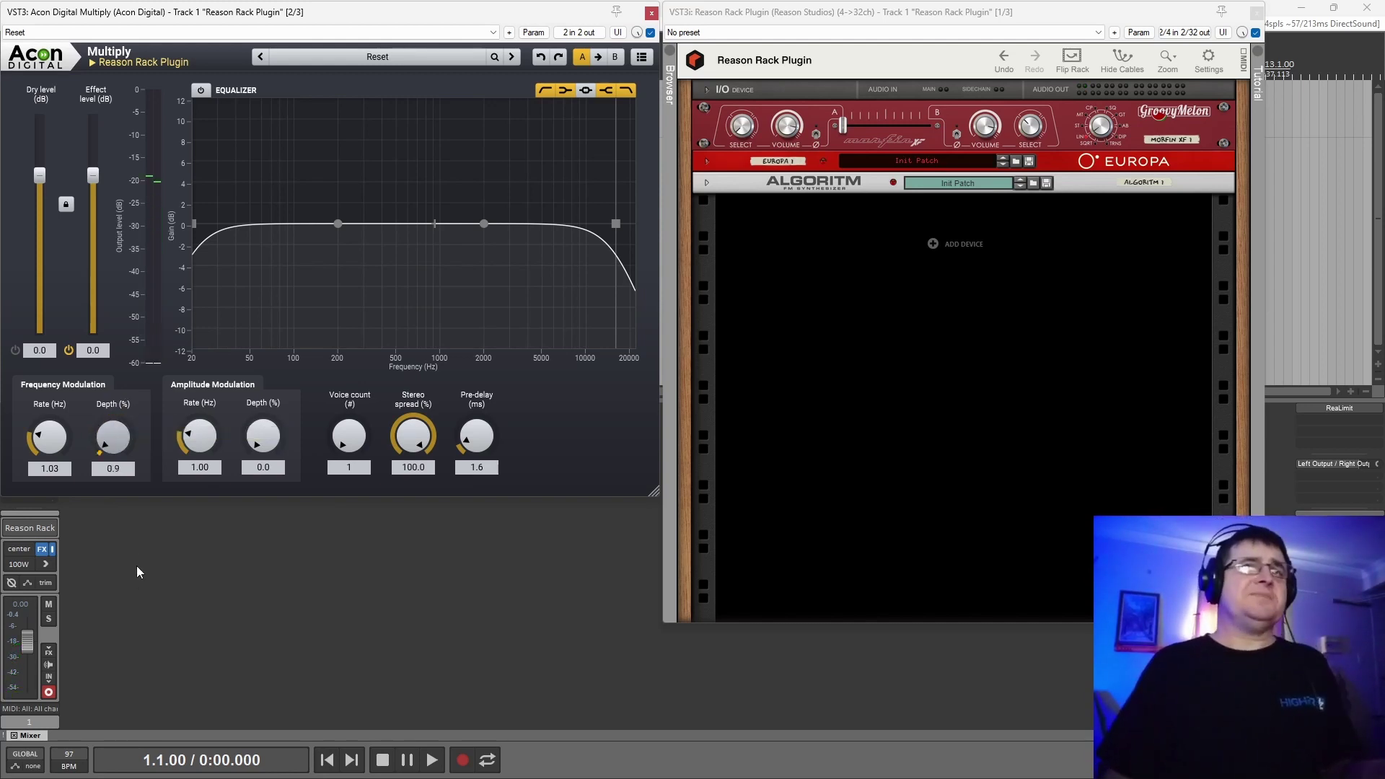
left_click_drag(262, 438, 256, 303)
left_click_drag(200, 436, 267, 427)
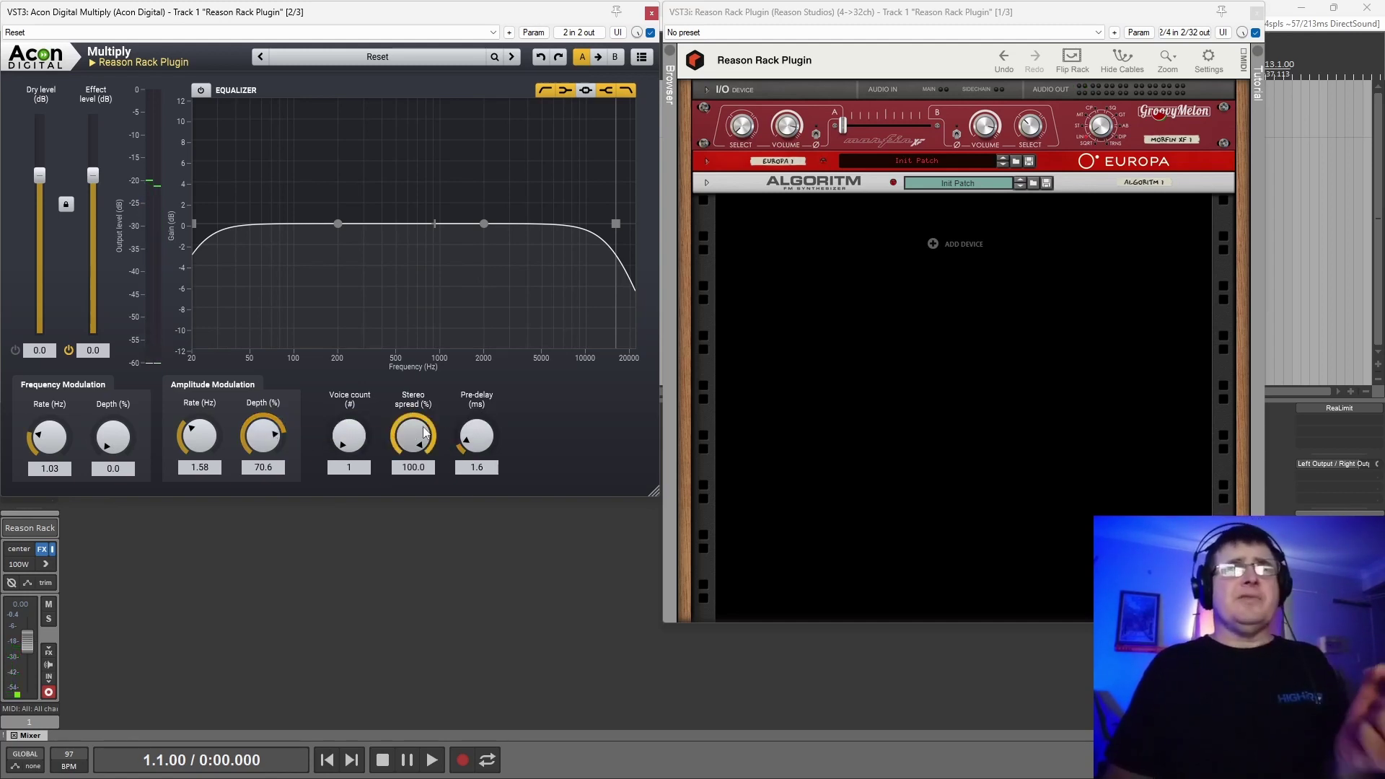
- Change the chorus voice count to 2, briefly collapsing the stereo spread to mono
left_click_drag(424, 433, 446, 711)
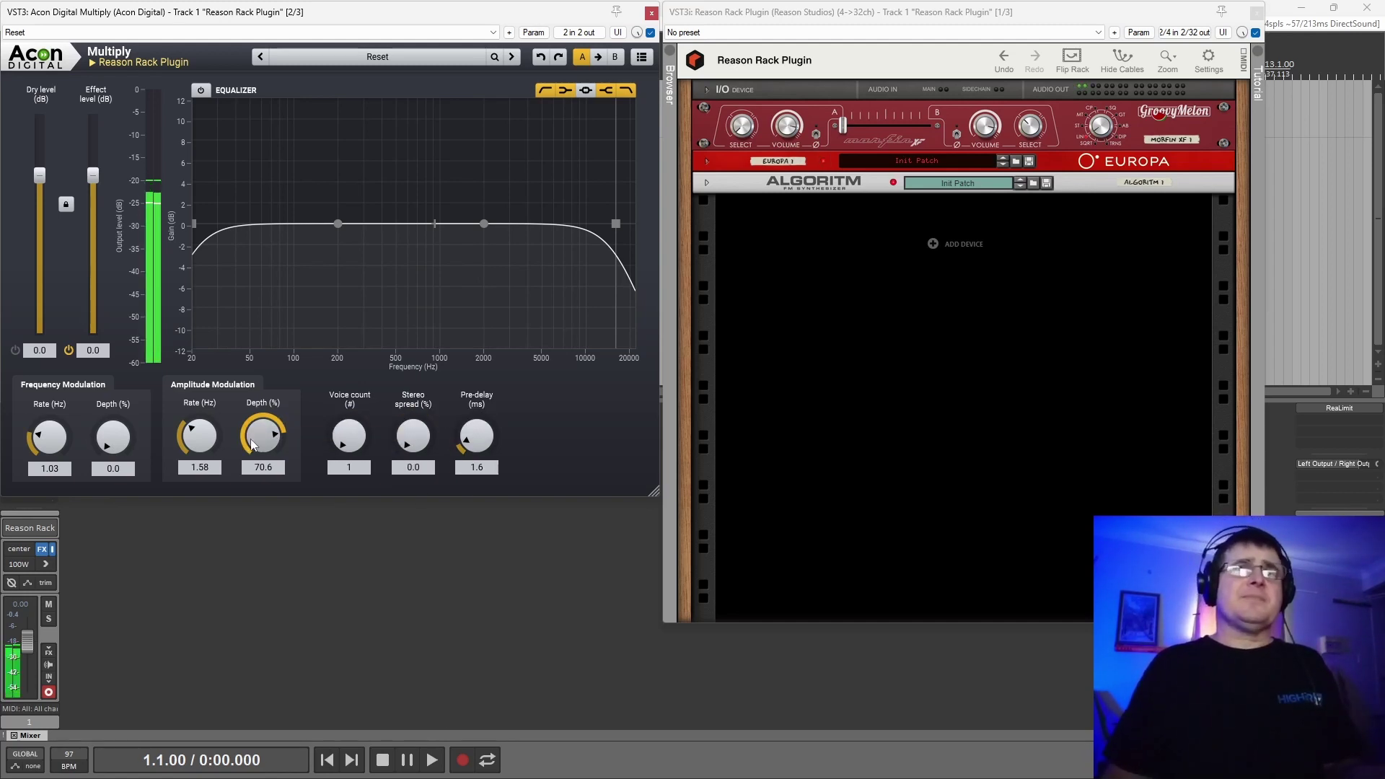
left_click_drag(353, 448, 424, 287)
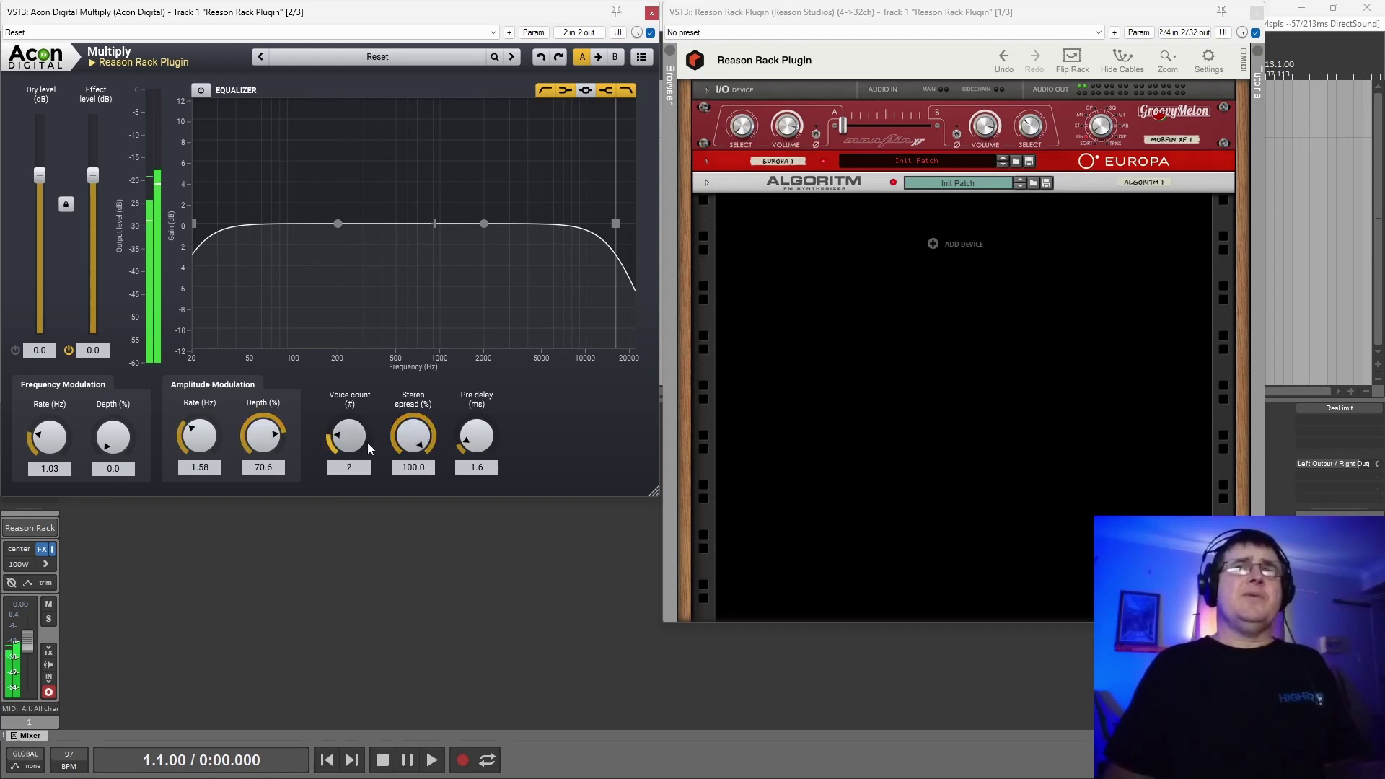
left_click_drag(349, 443, 354, 430)
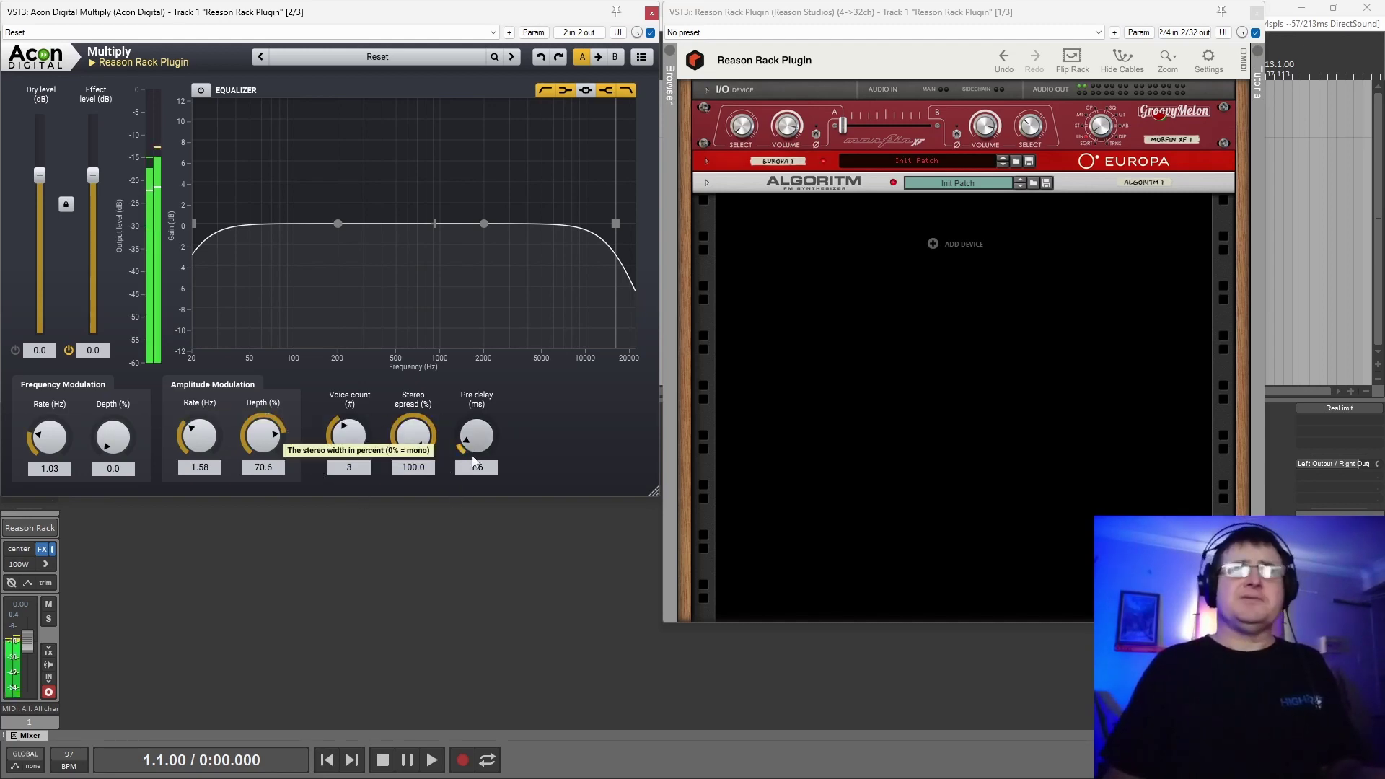
- Rework amplitude modulation depth and rate, remove the pre-delay, and re-enable the dry signal
left_click_drag(254, 445, 281, 391)
left_click_drag(206, 435, 211, 409)
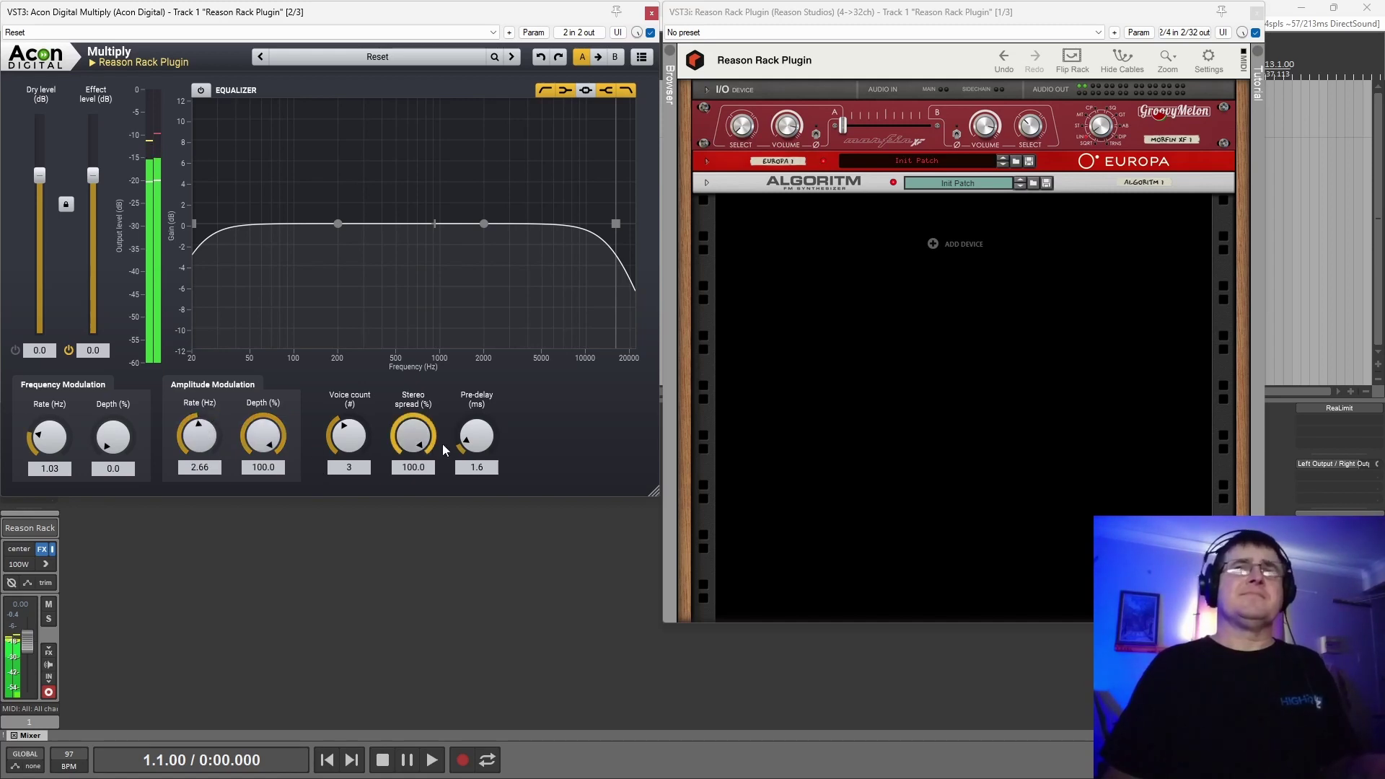
left_click_drag(474, 447, 462, 477)
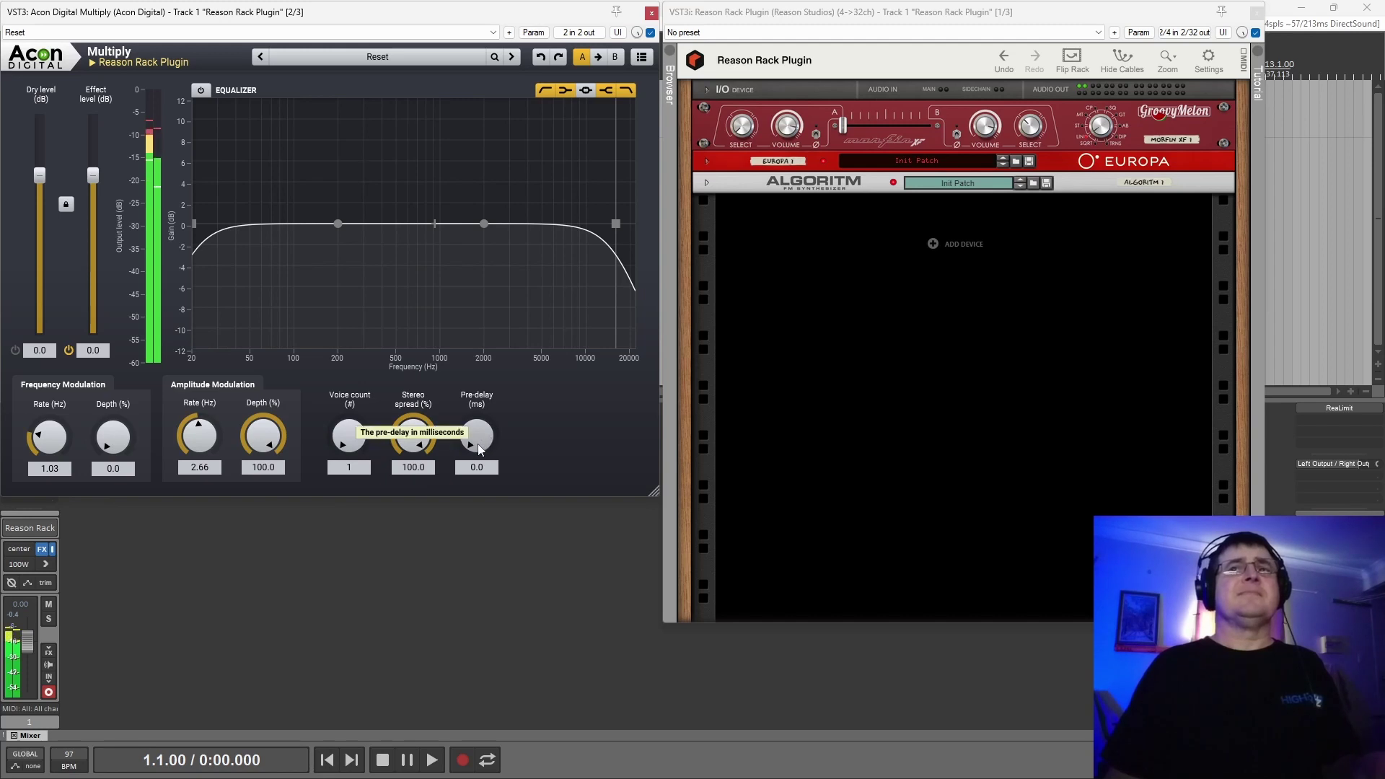
left_click_drag(413, 434, 443, 590)
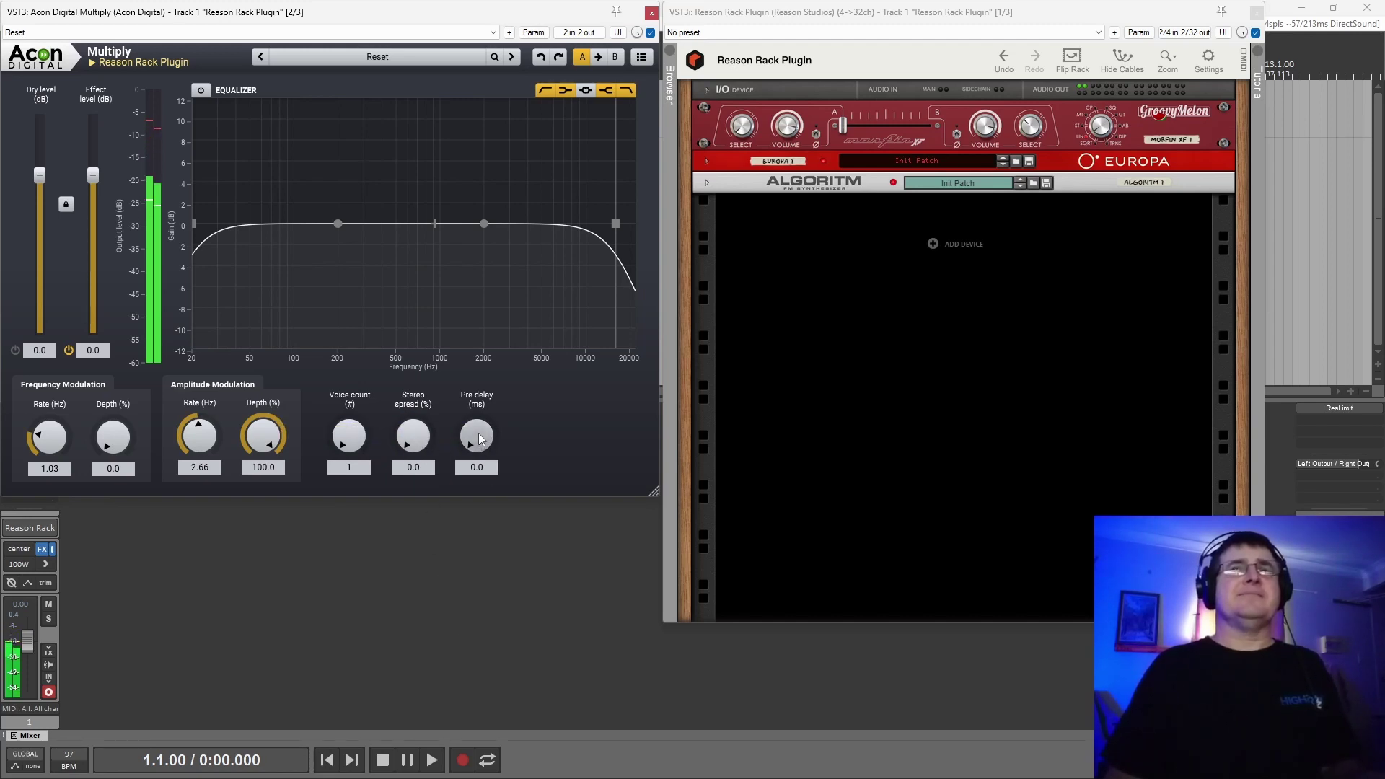
left_click(17, 351)
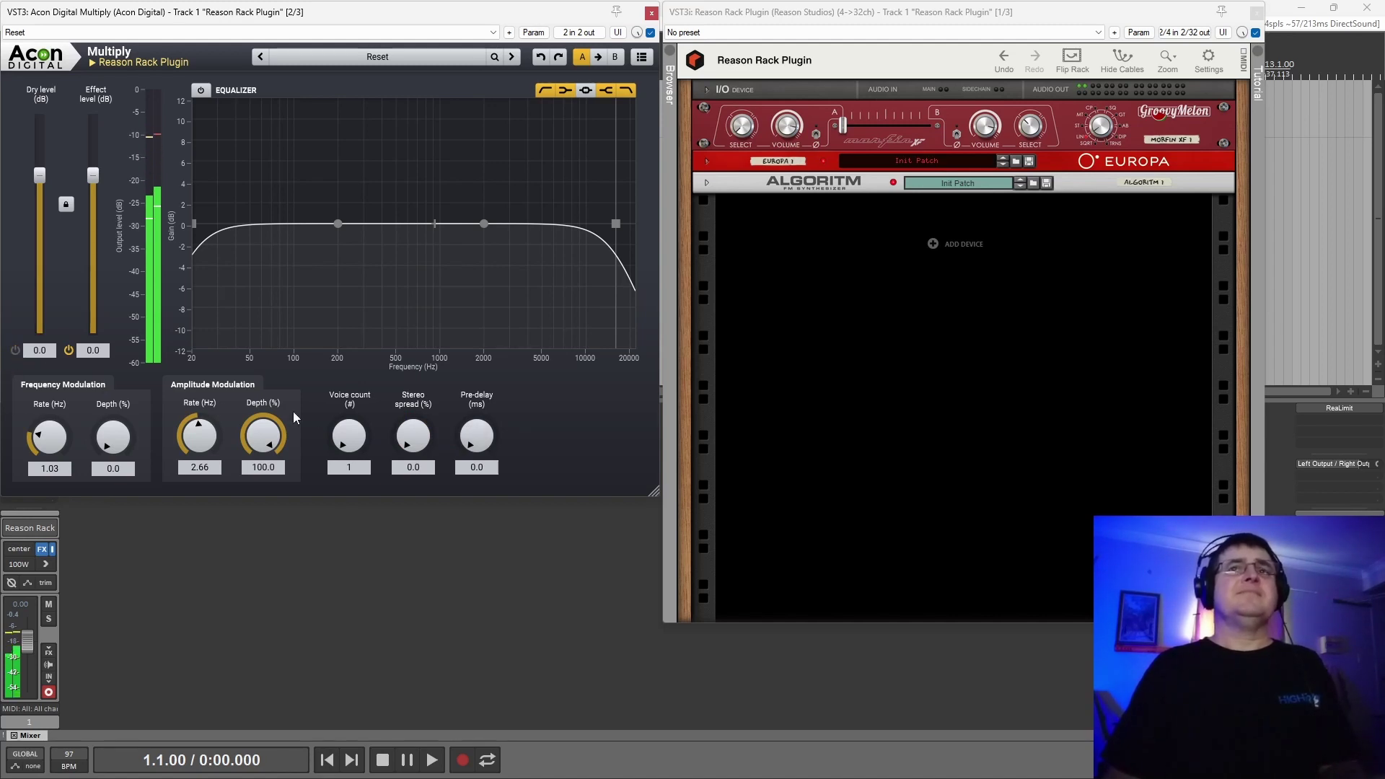
left_click_drag(211, 436, 214, 426)
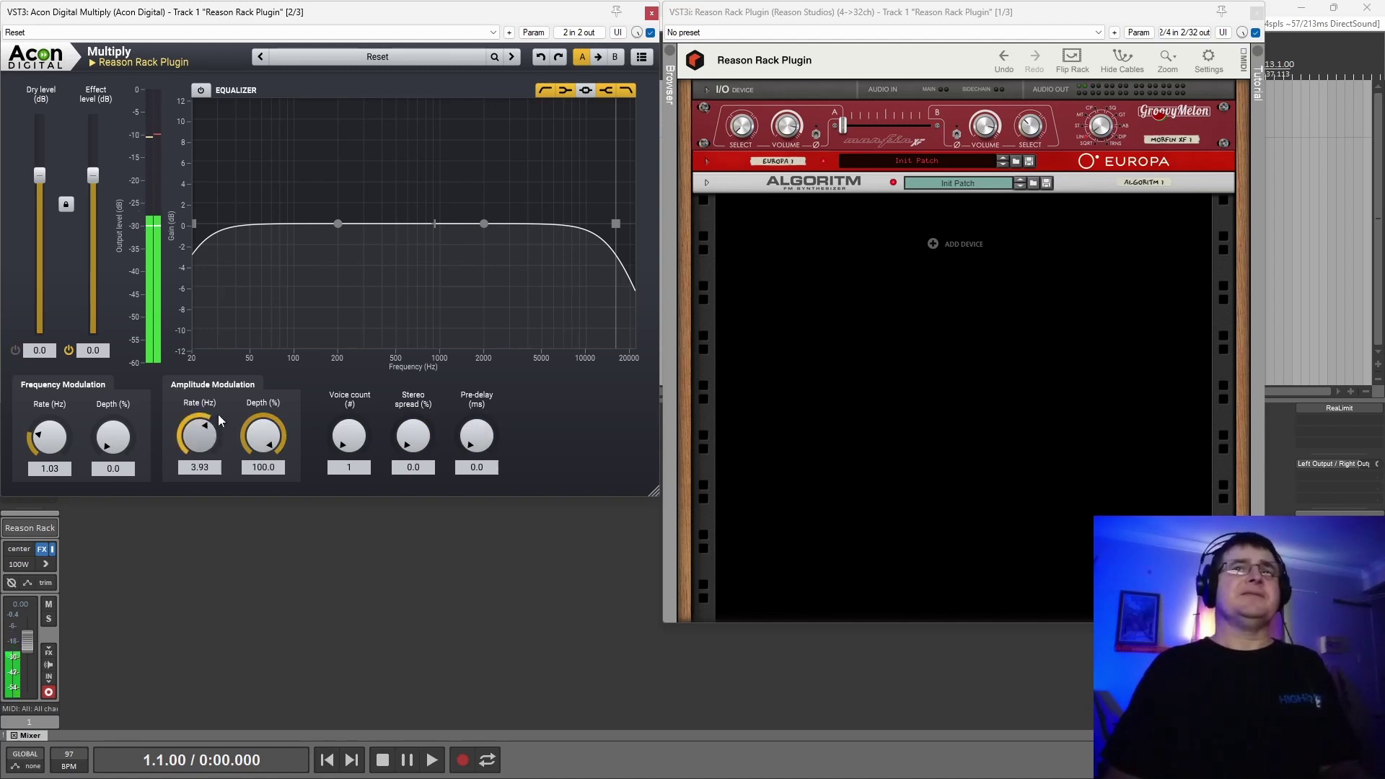
left_click_drag(219, 415, 264, 470)
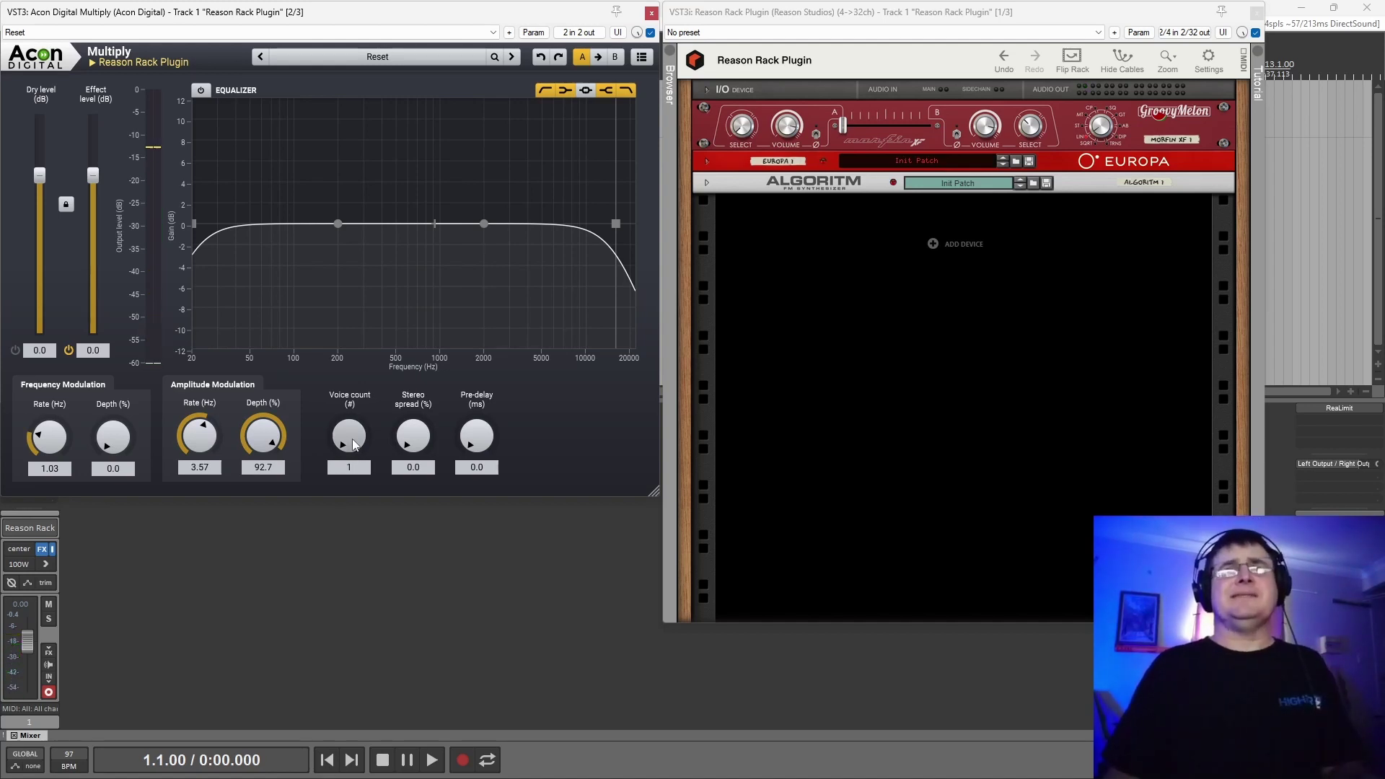
- Set stereo spread to 50.4, pre-delay to 26.2 ms, and AM to 3.70 Hz, comparing effect on/off
scroll(359, 430, "up", 1)
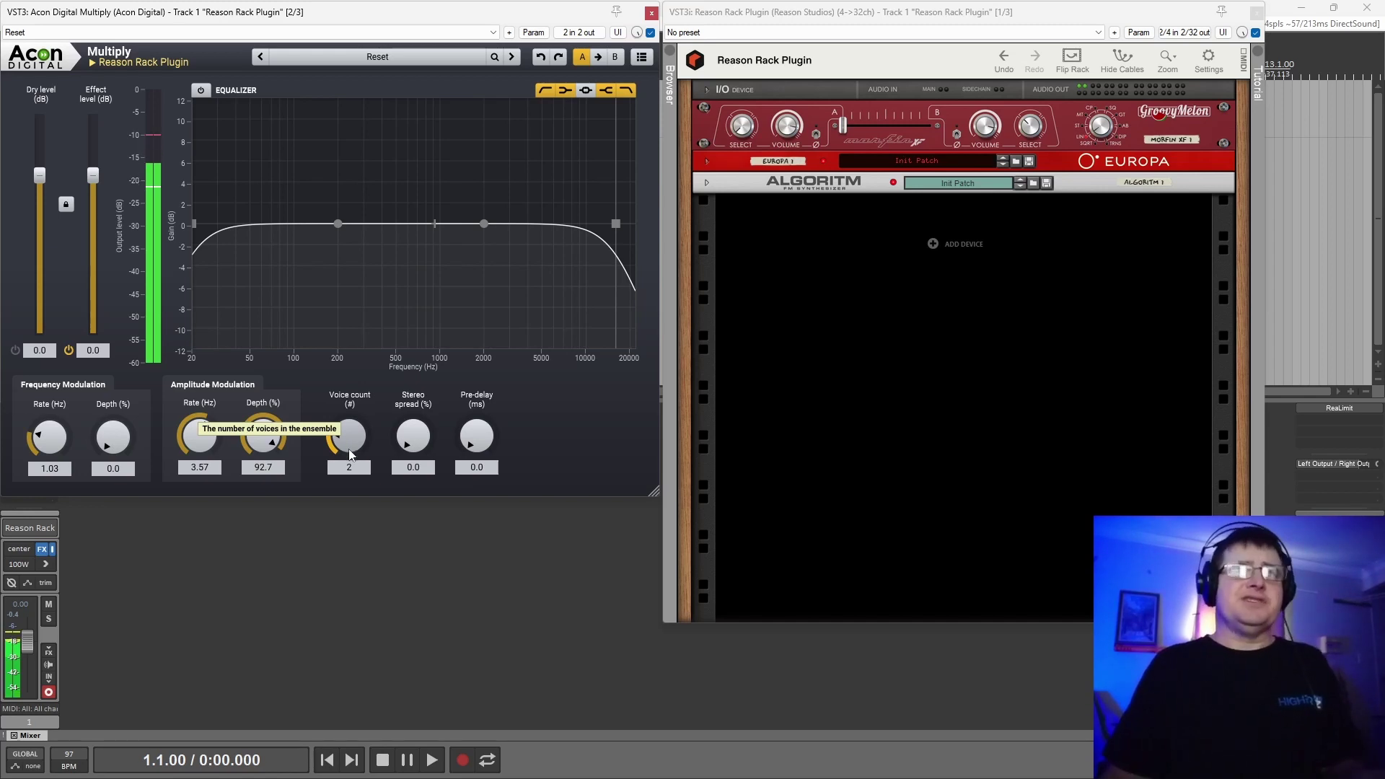
scroll(490, 442, "up", 1)
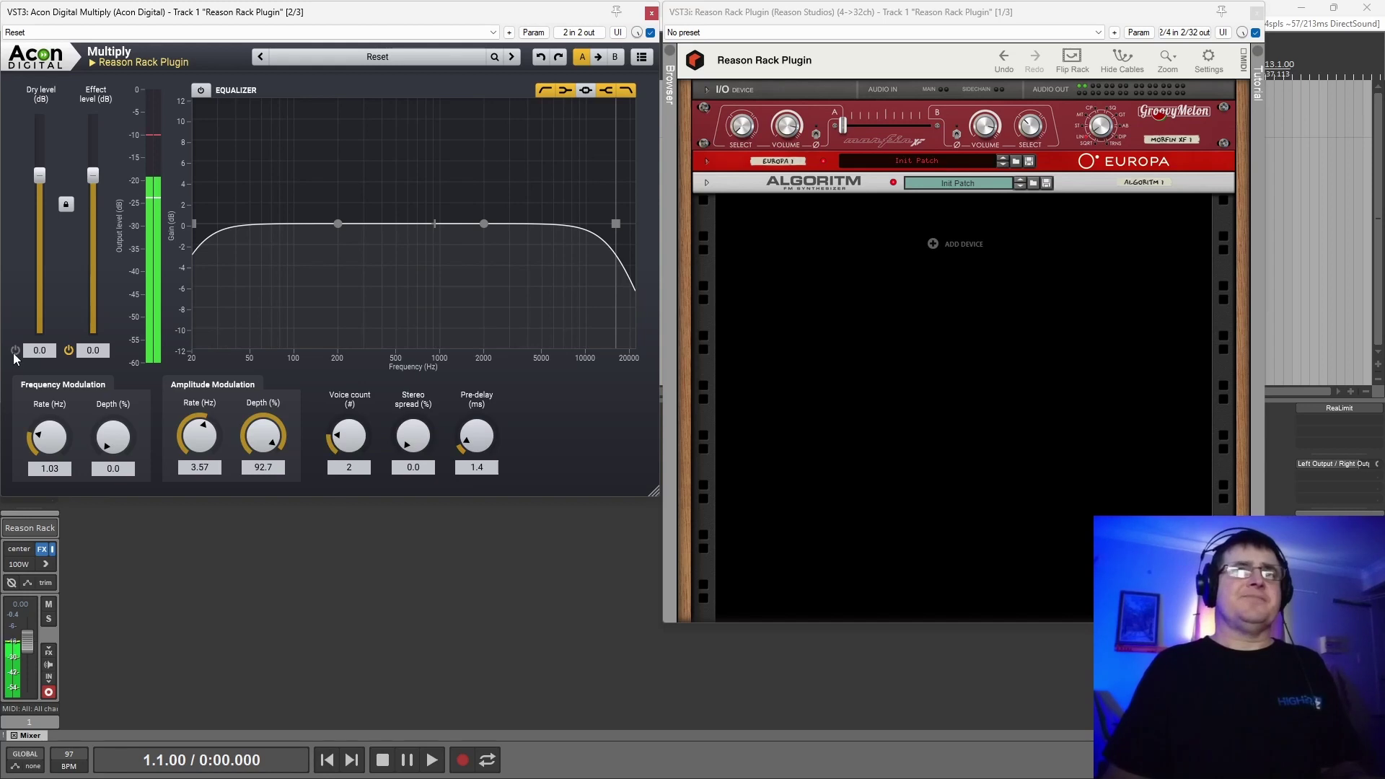
scroll(417, 433, "up", 3)
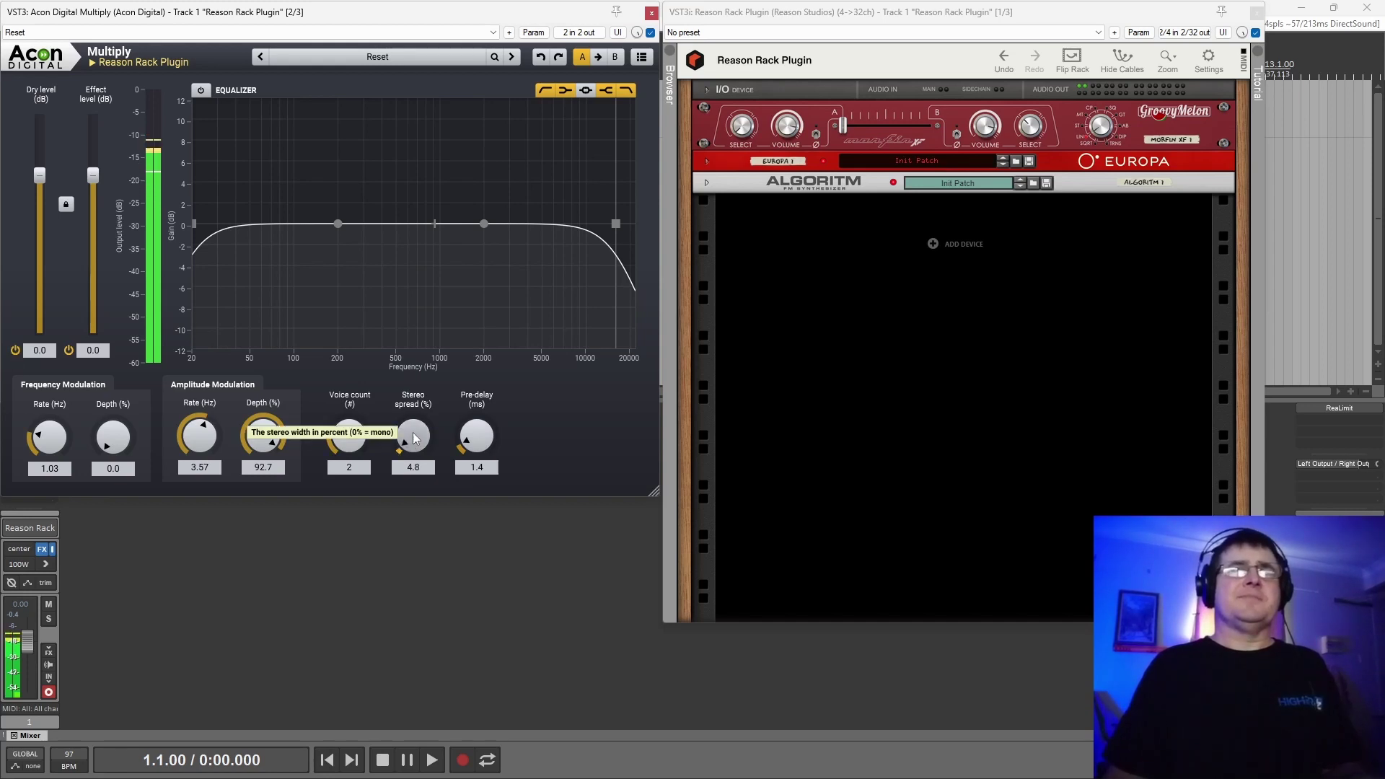
left_click_drag(417, 429, 421, 353)
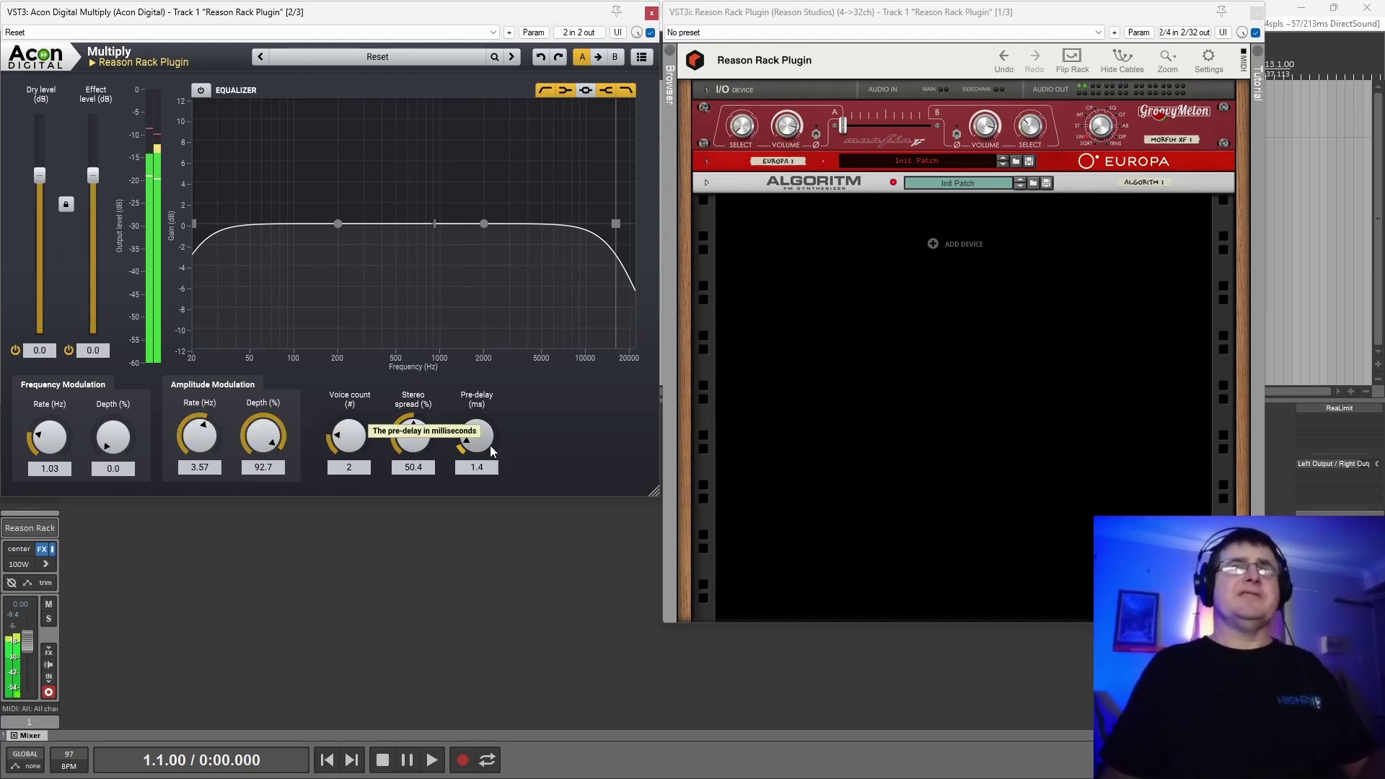
mouse_move(491, 444)
left_mouse_down()
mouse_move(482, 400)
mouse_move(474, 455)
left_mouse_up()
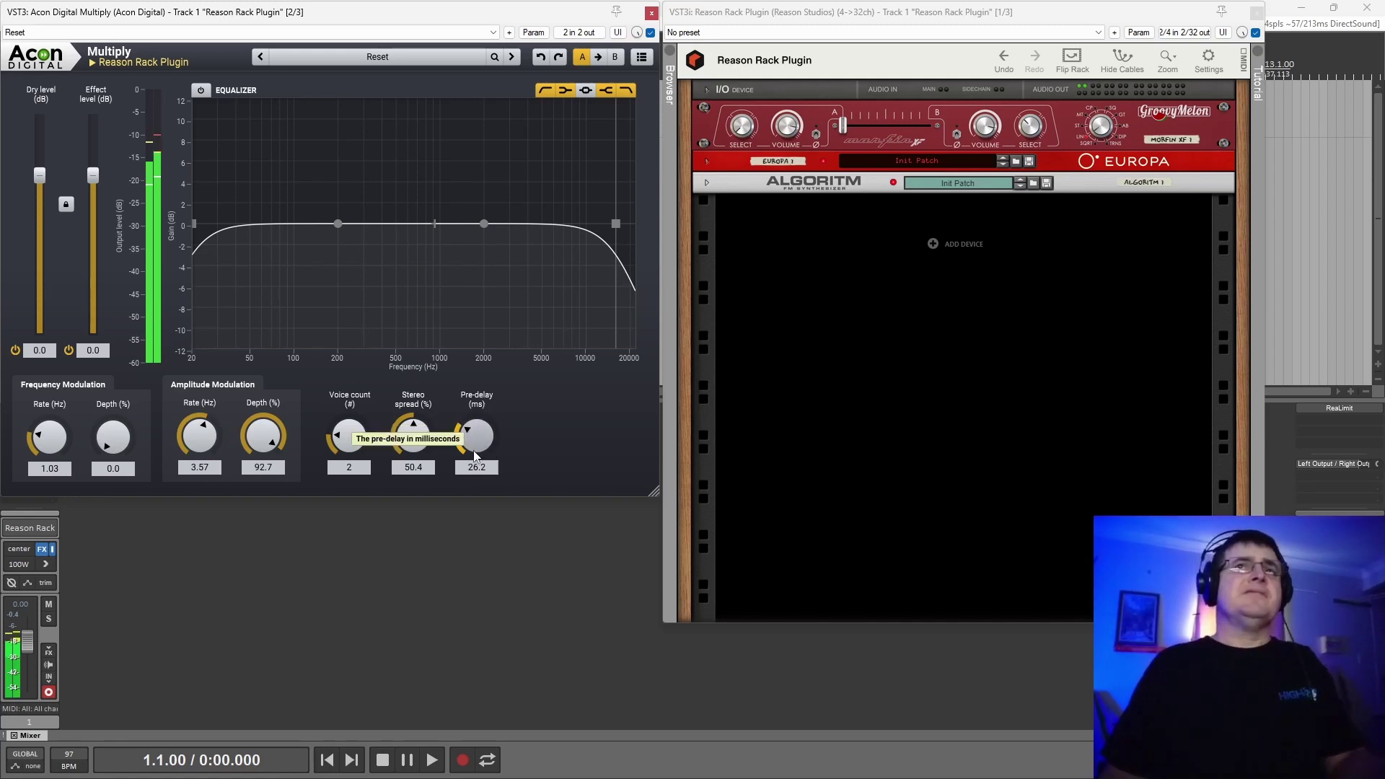
left_click(68, 351)
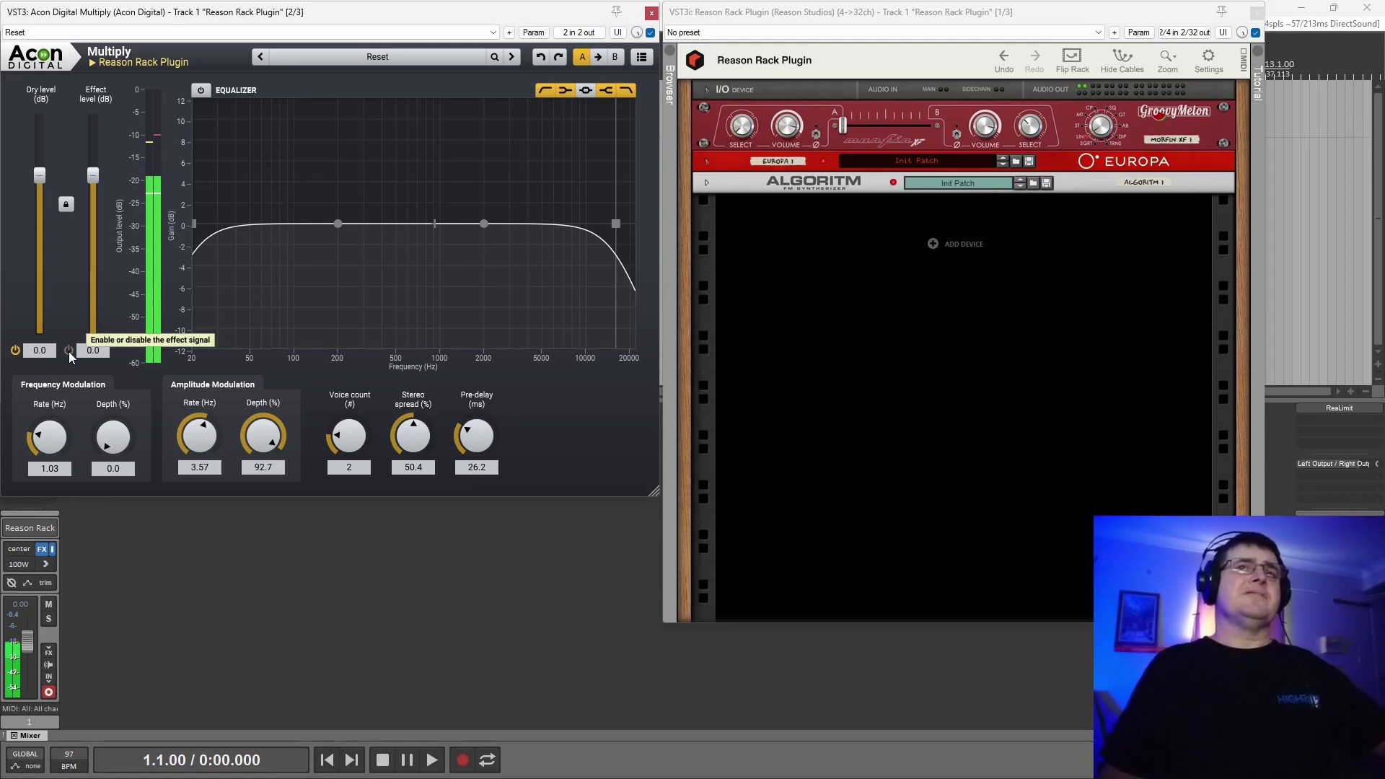
left_click(69, 351)
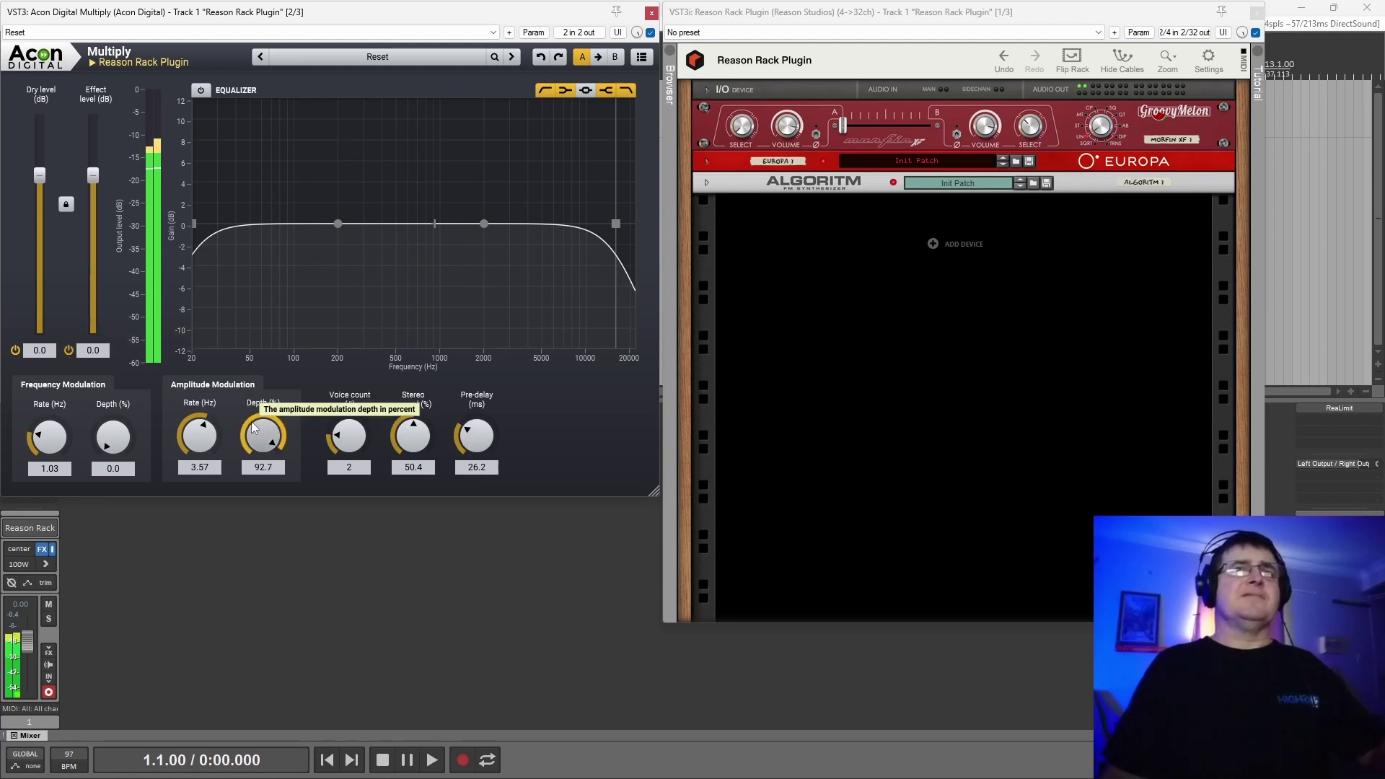
left_click_drag(205, 436, 278, 436)
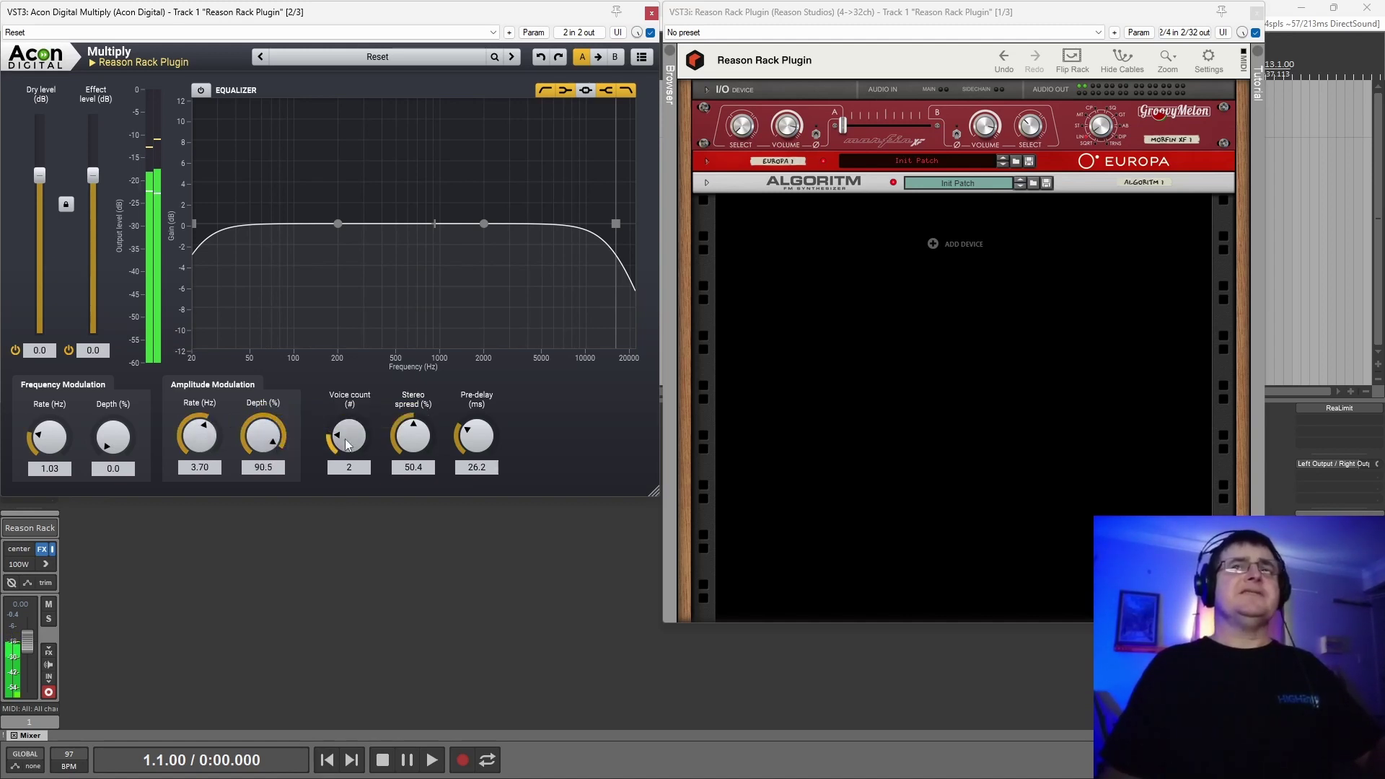
- Narrow the stereo spread to 44.0 and reset FM depth, then raise it to 10.3%
left_click_drag(411, 433, 415, 450)
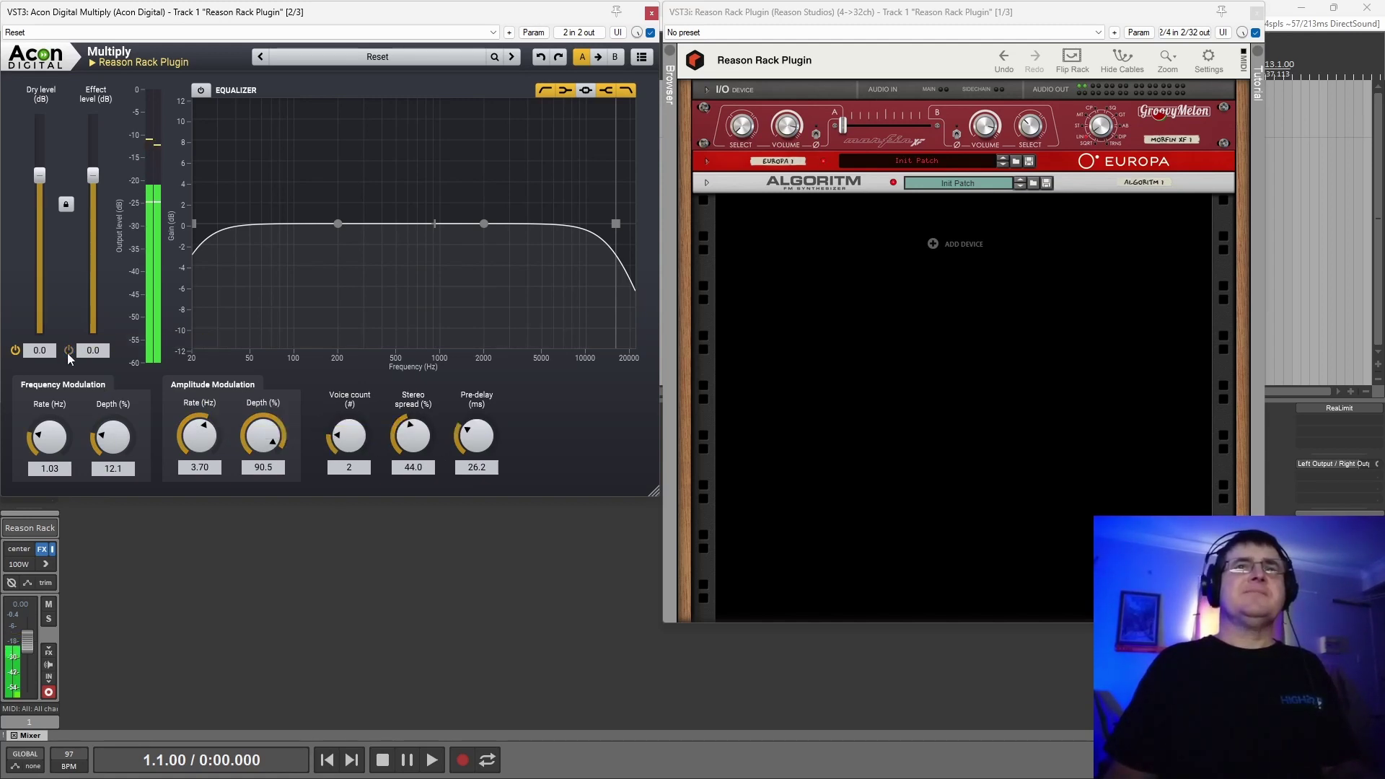
double_click(113, 431)
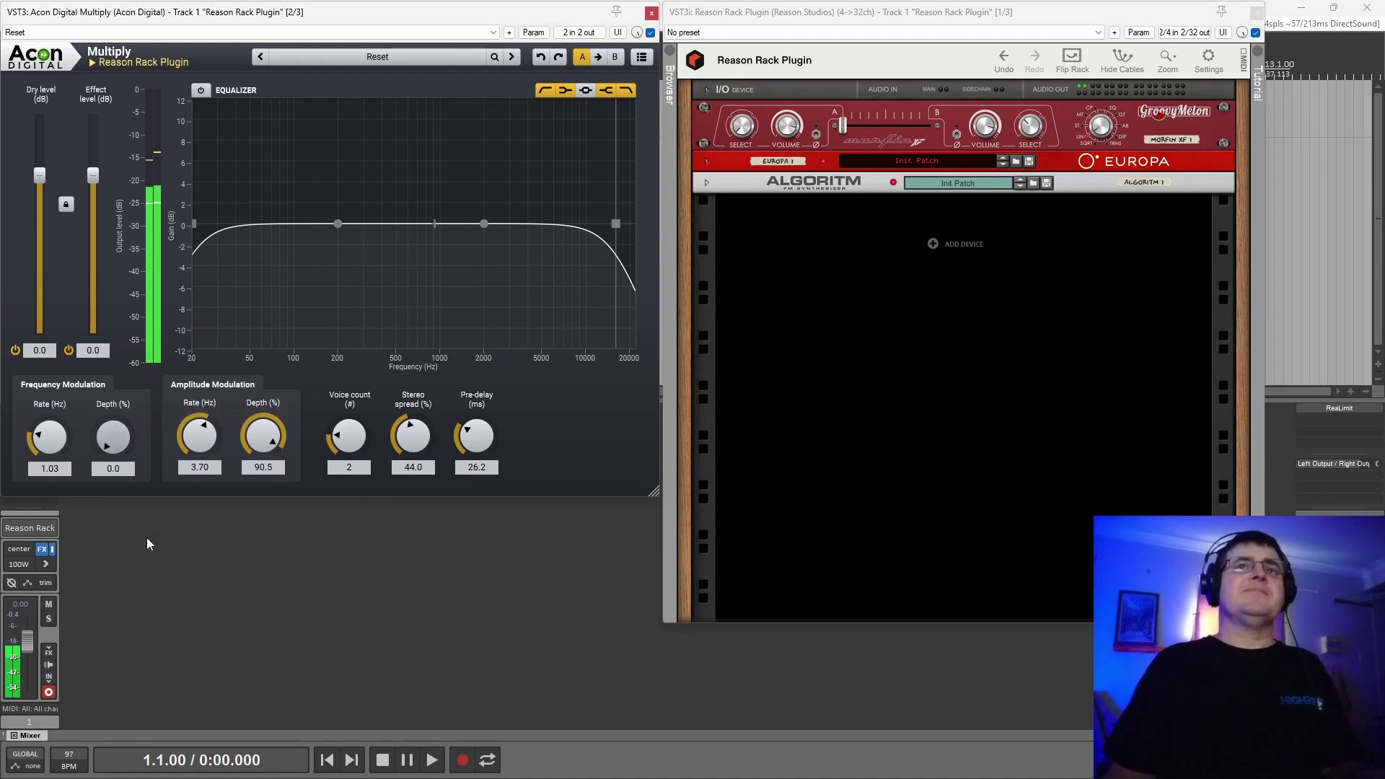
left_click_drag(113, 435, 113, 433)
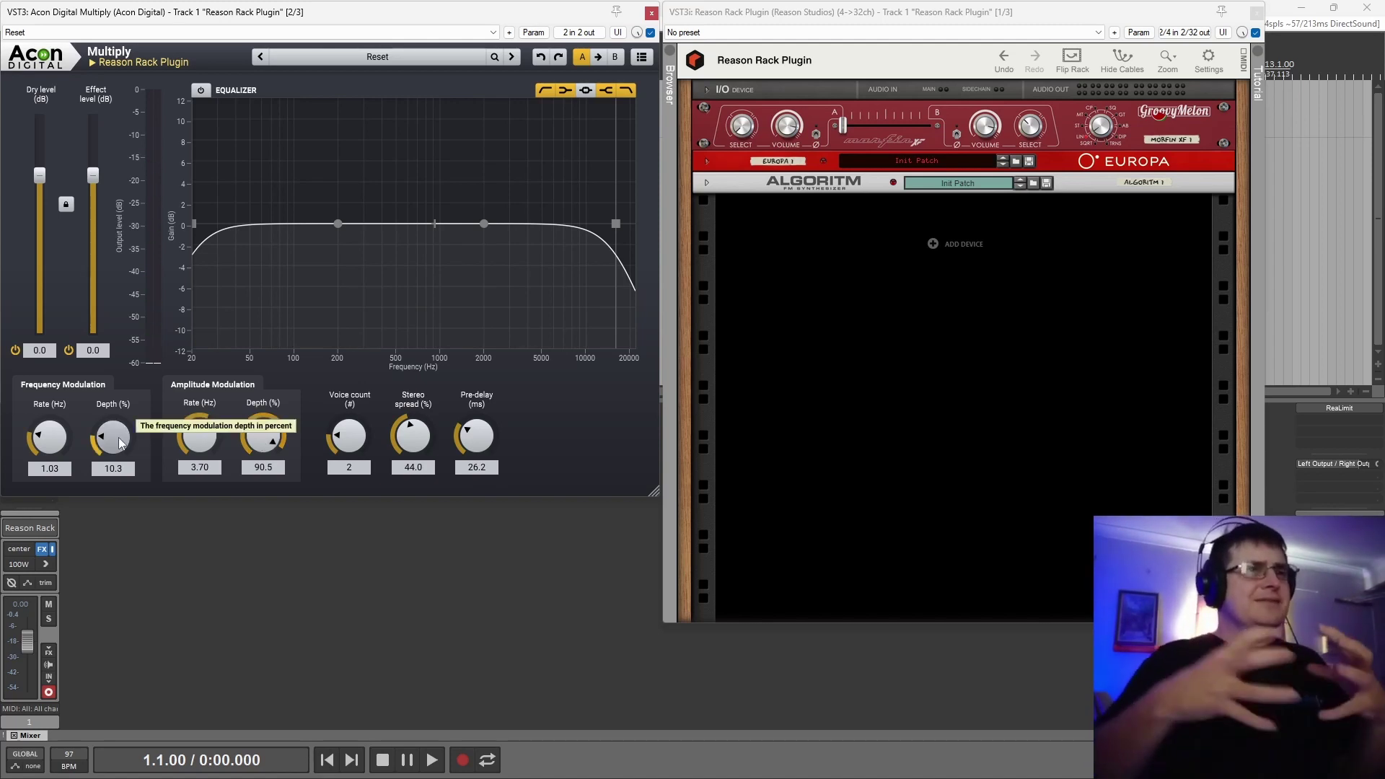
left_click(69, 350)
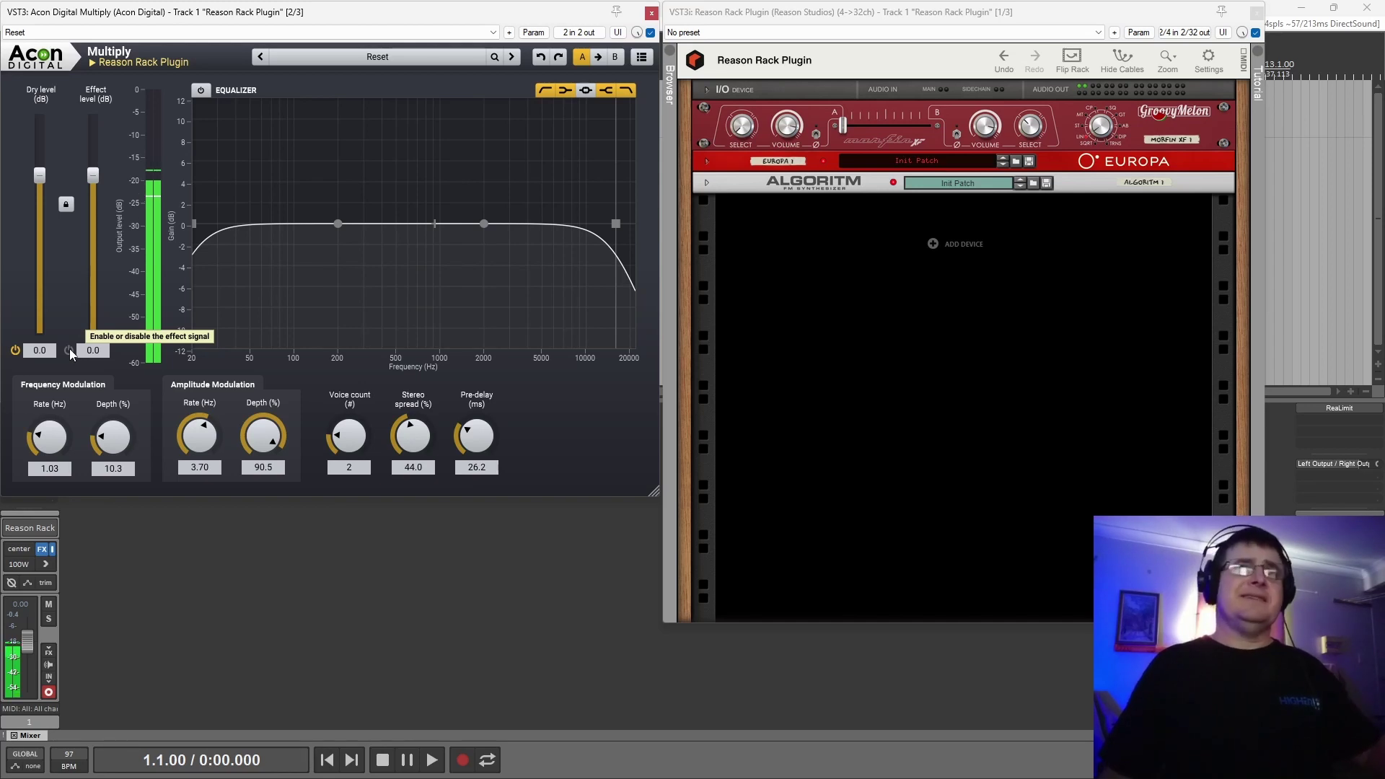
left_click(69, 350)
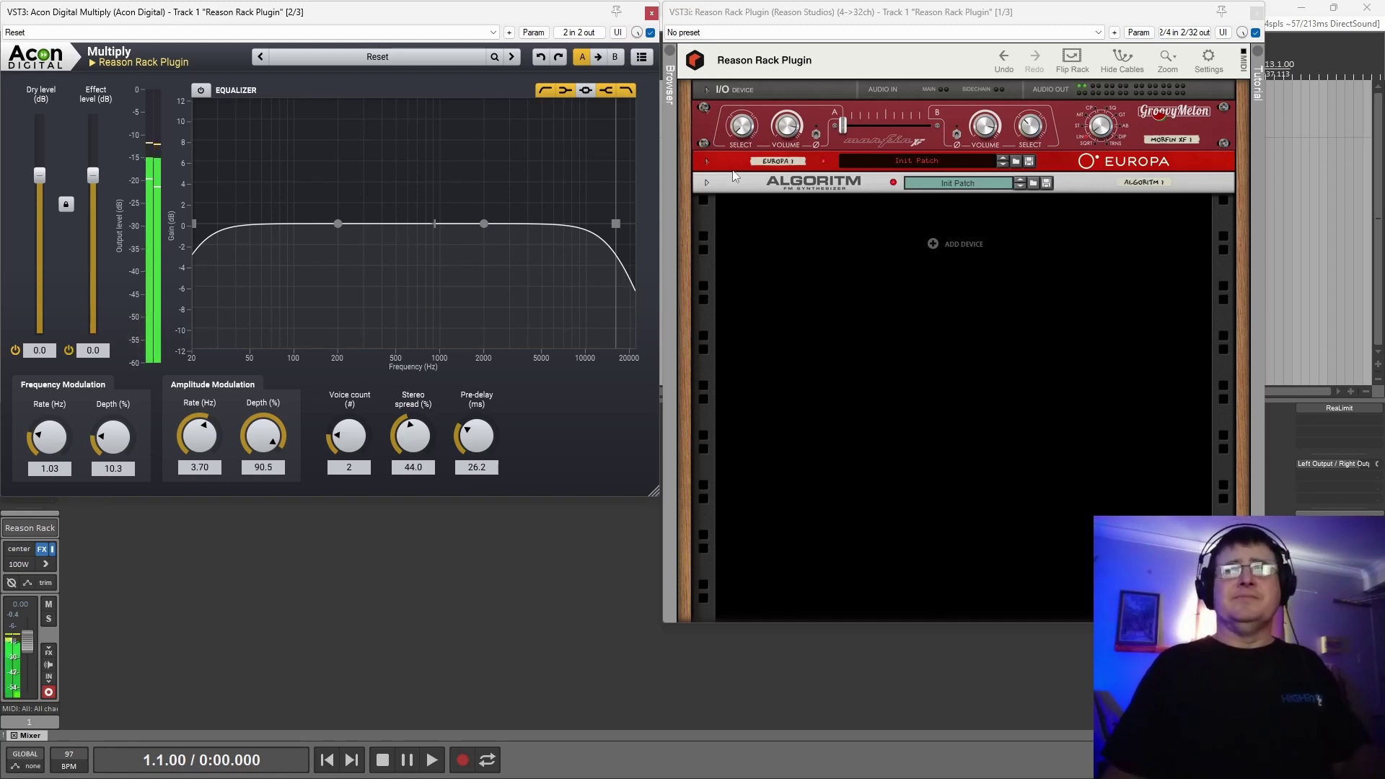
- Crossfade the Morfin XF to its B side and switch Multiply's effect signal back on
left_click_drag(894, 123, 928, 124)
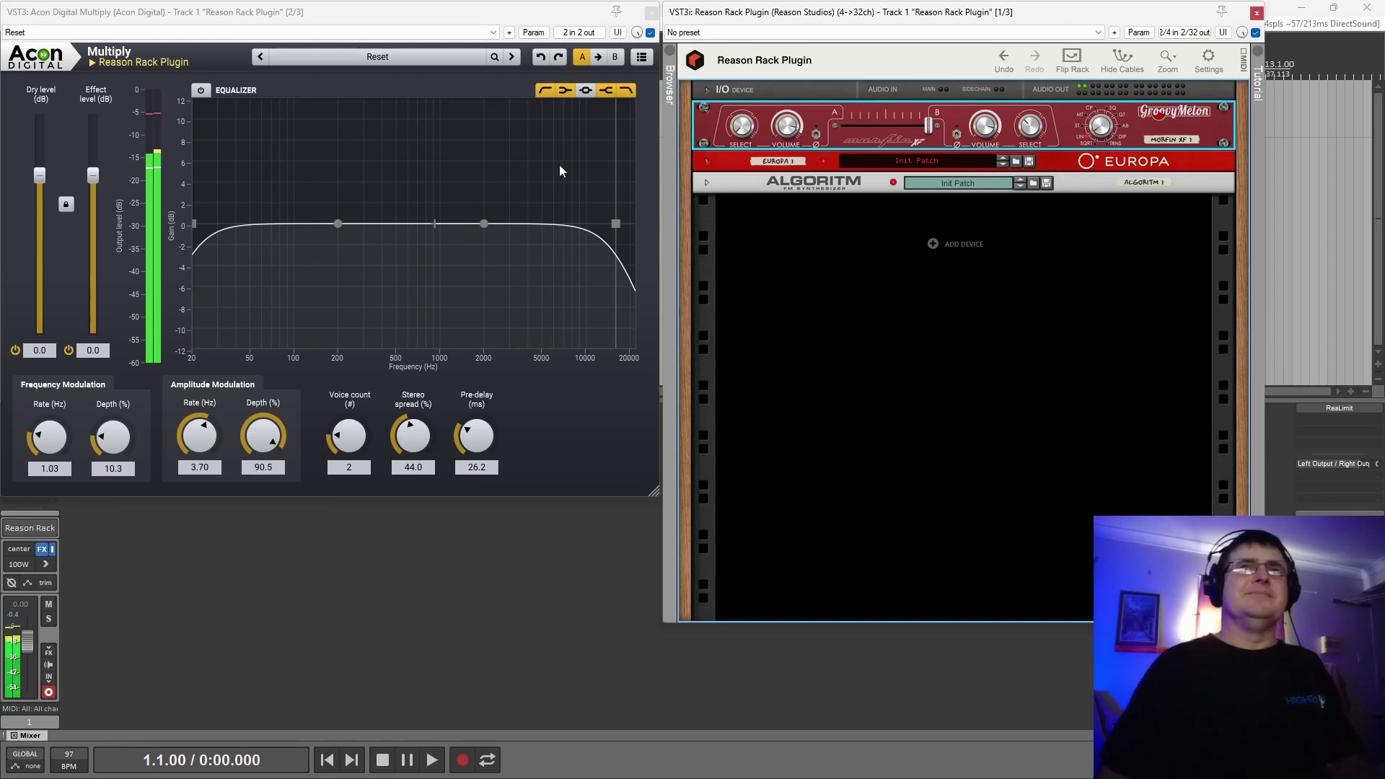
left_click(71, 354)
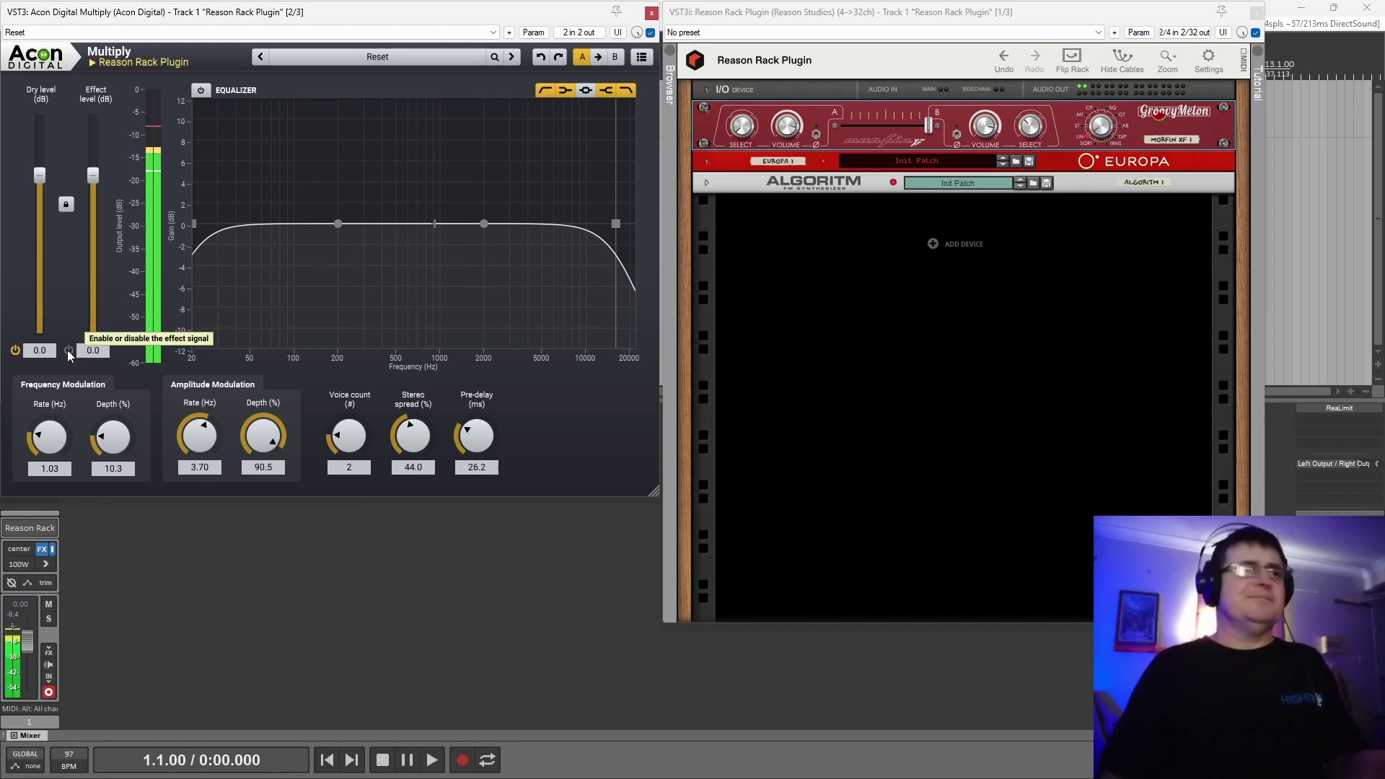
left_click(68, 350)
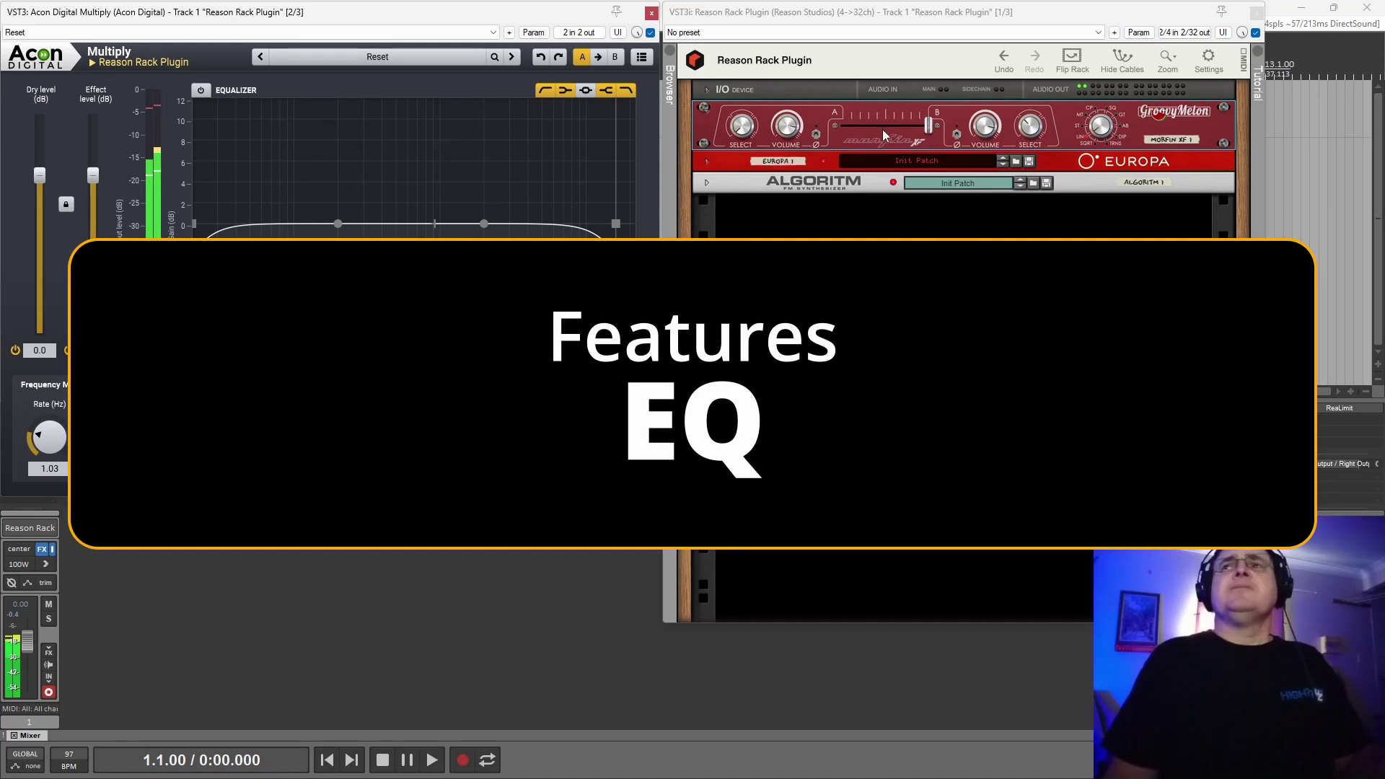
- Return the Morfin XF to A, compare dry against effect, and switch on Multiply's equalizer
left_click_drag(886, 129, 842, 127)
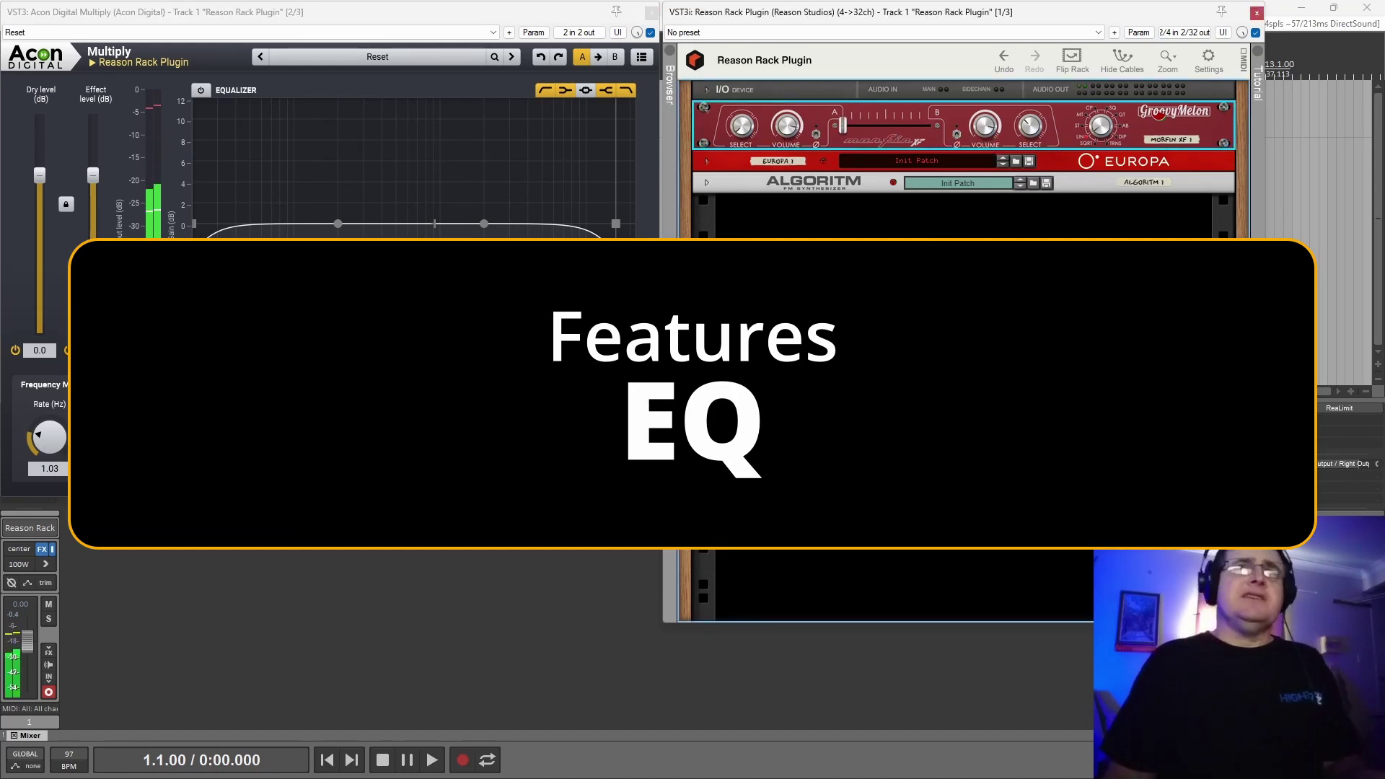
left_click(516, 370)
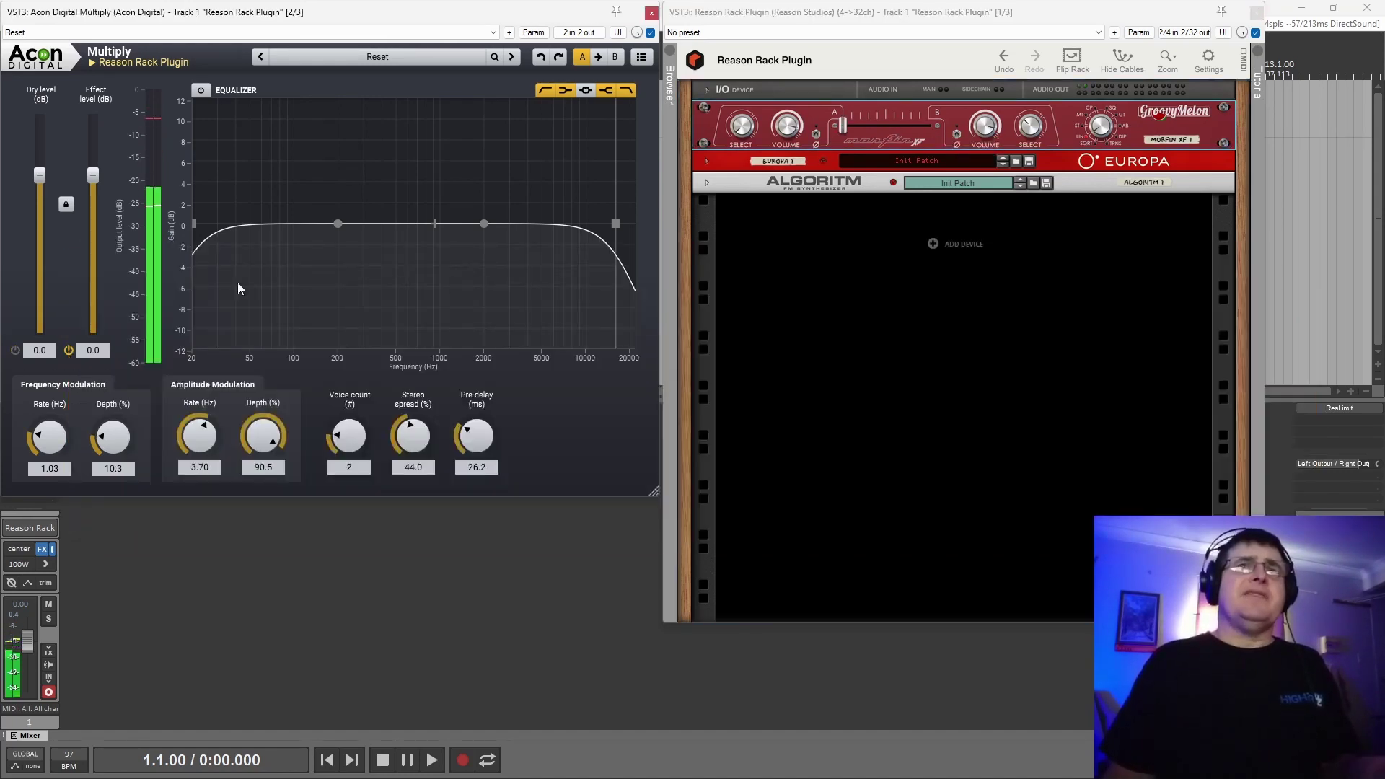
left_click(68, 350)
left_click(15, 350)
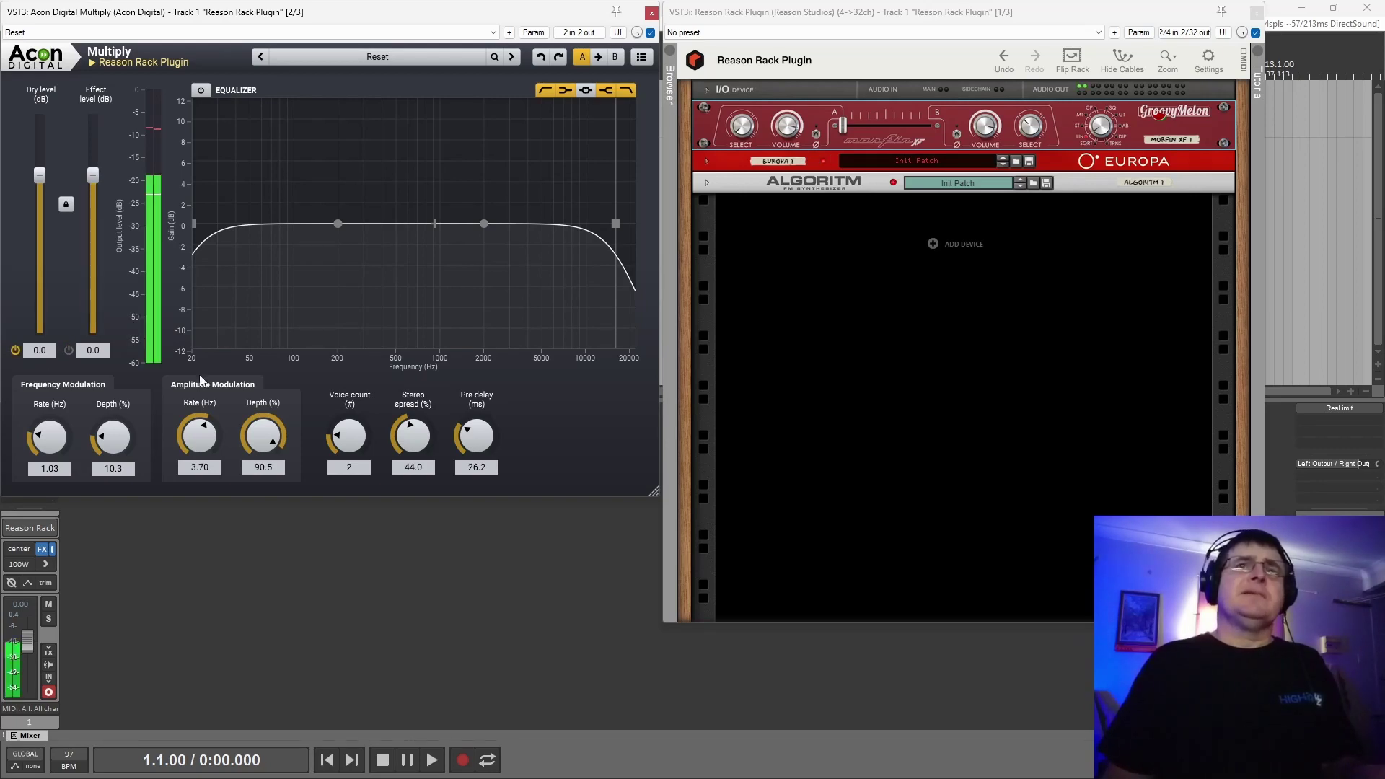
left_click(200, 89)
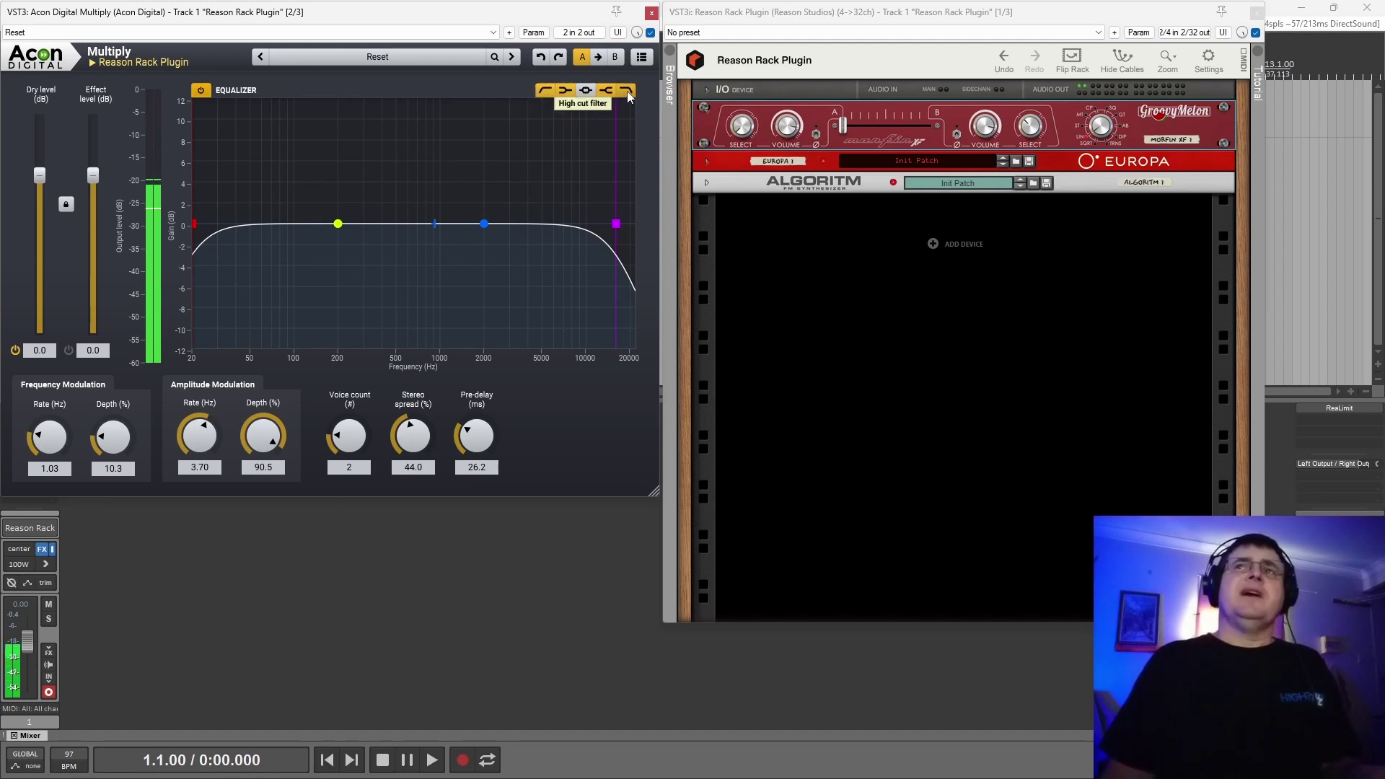
- Shape the EQ: 1.2 dB low shelf near 55 Hz, 500 Hz dip, 4.2 dB high shelf near 5.3 kHz, high cut off
left_click_drag(484, 223, 534, 133)
left_click(585, 89)
mouse_move(398, 230)
left_mouse_down()
mouse_move(402, 158)
mouse_move(402, 263)
mouse_move(401, 238)
left_mouse_up()
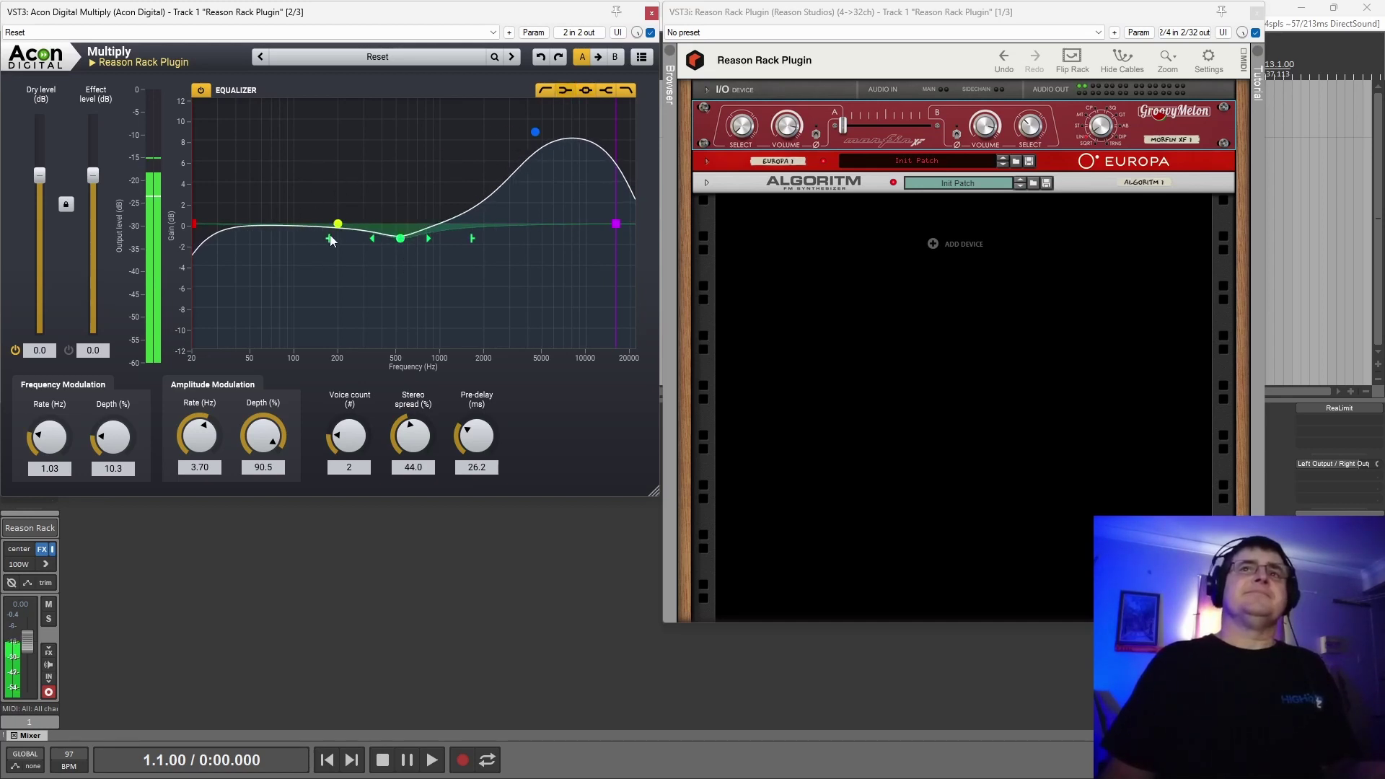
left_click_drag(336, 229, 207, 185)
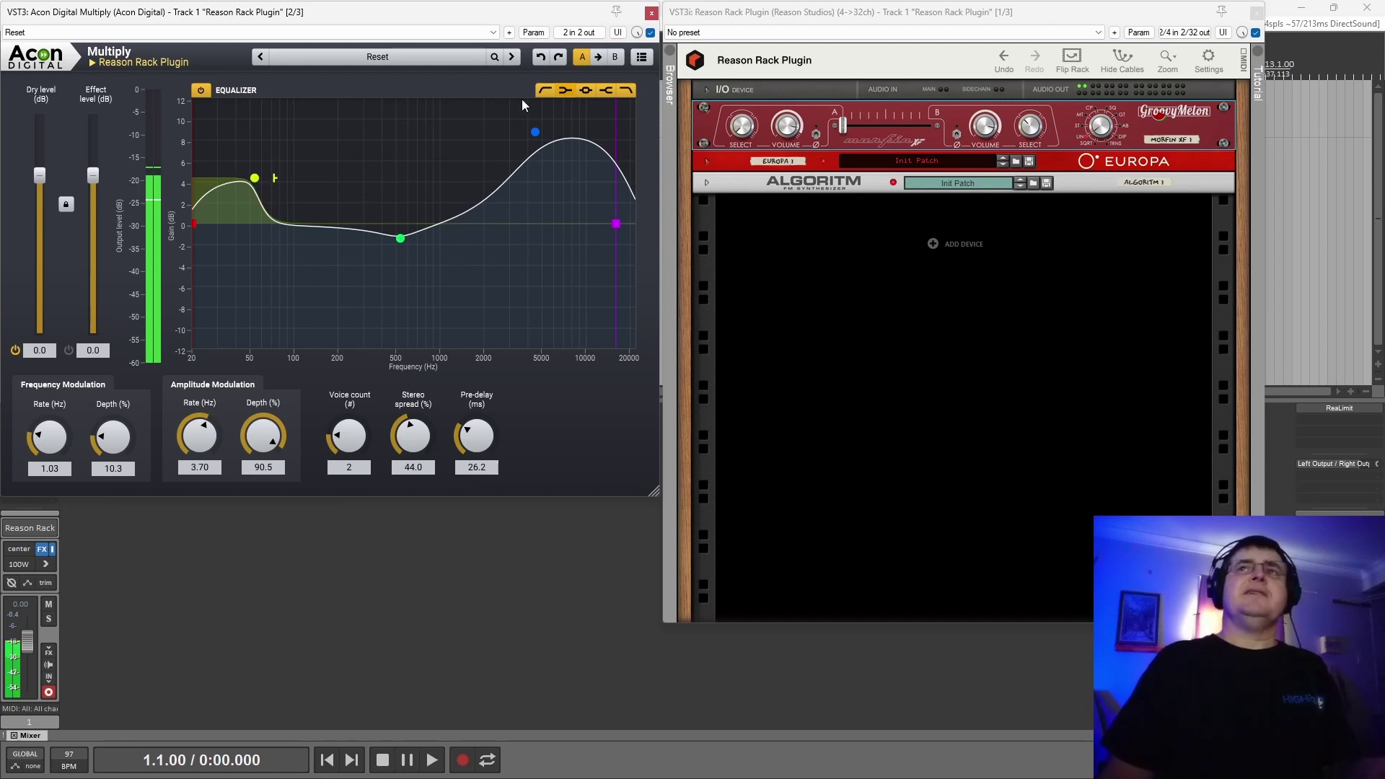
left_click(627, 92)
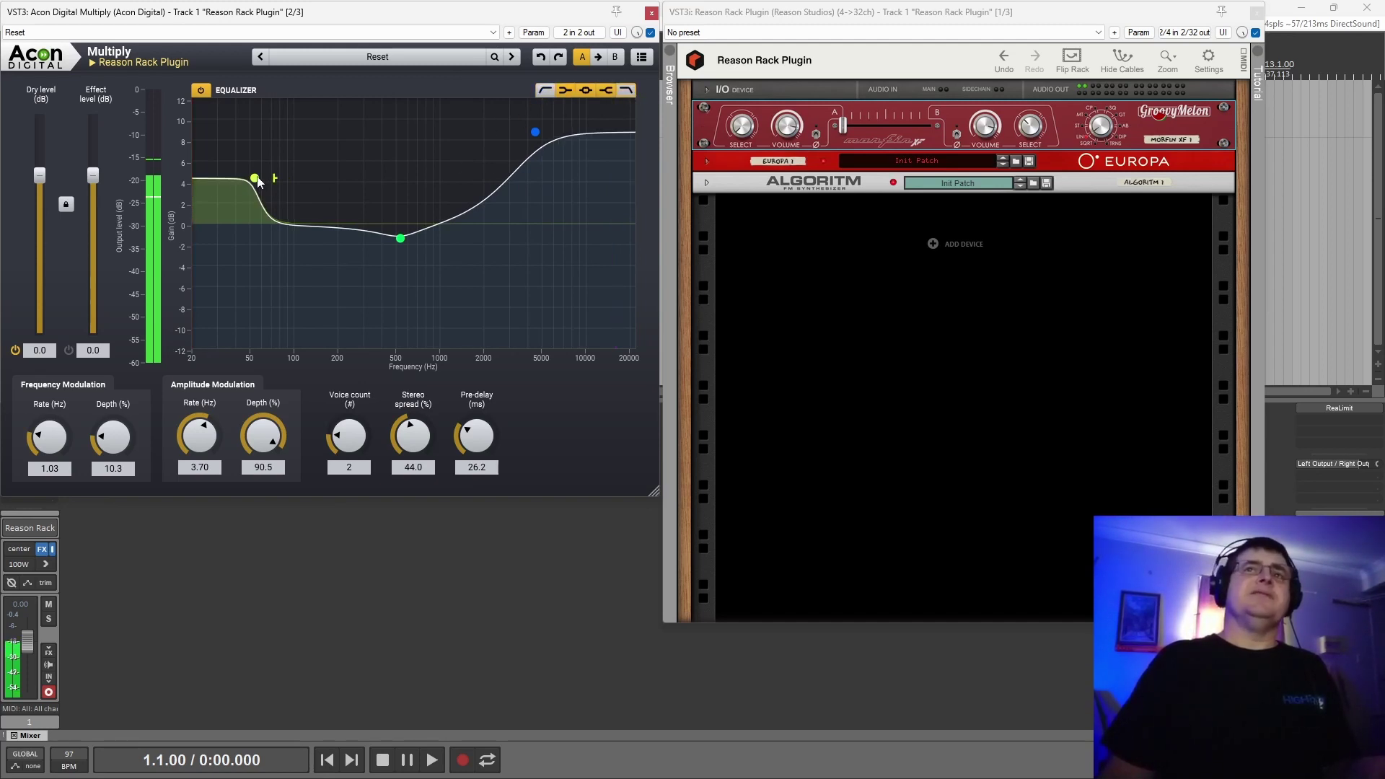
left_click_drag(257, 181, 265, 216)
left_click_drag(535, 136, 549, 195)
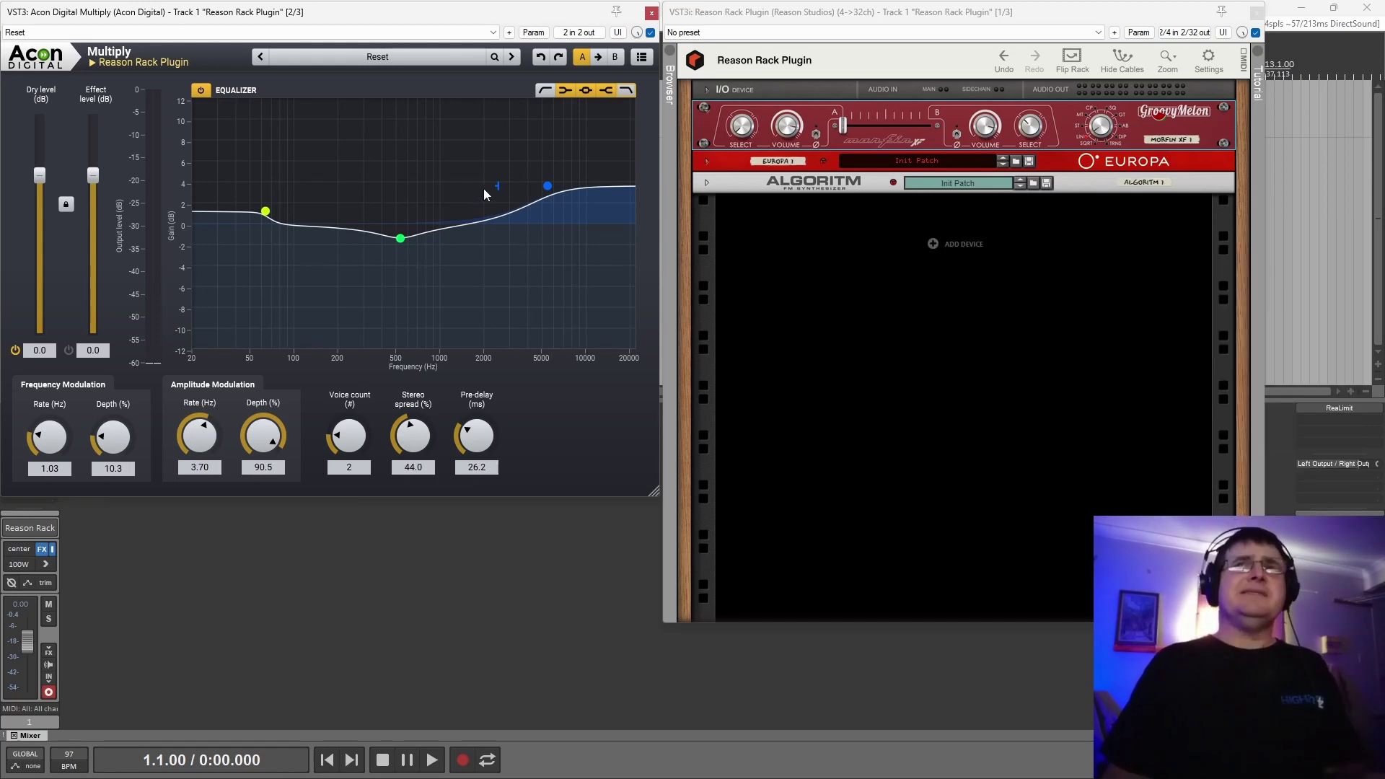
- With the effect soloed, move the low shelf to about 128 Hz and the high shelf to 1.1 kHz, +9 dB
left_click(15, 350)
left_click(69, 350)
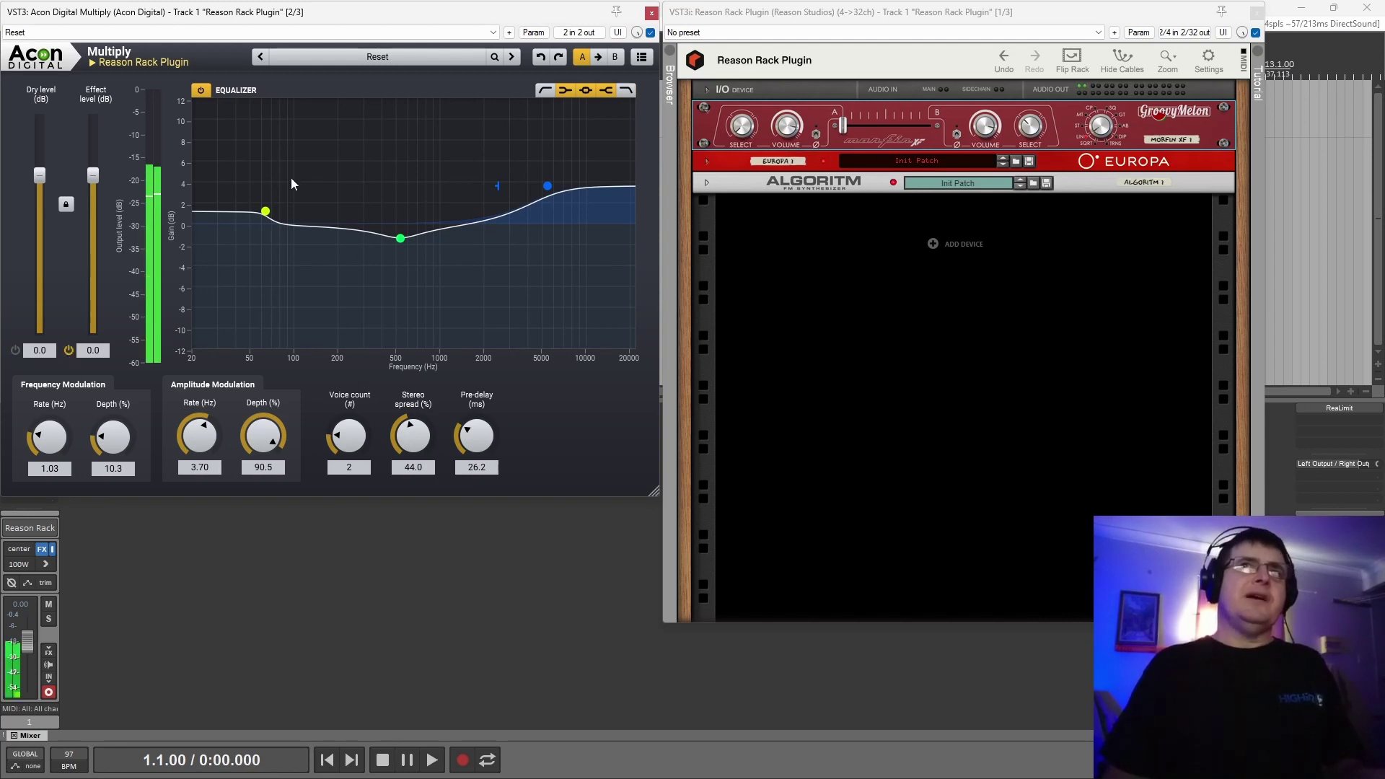
left_click_drag(270, 214, 306, 184)
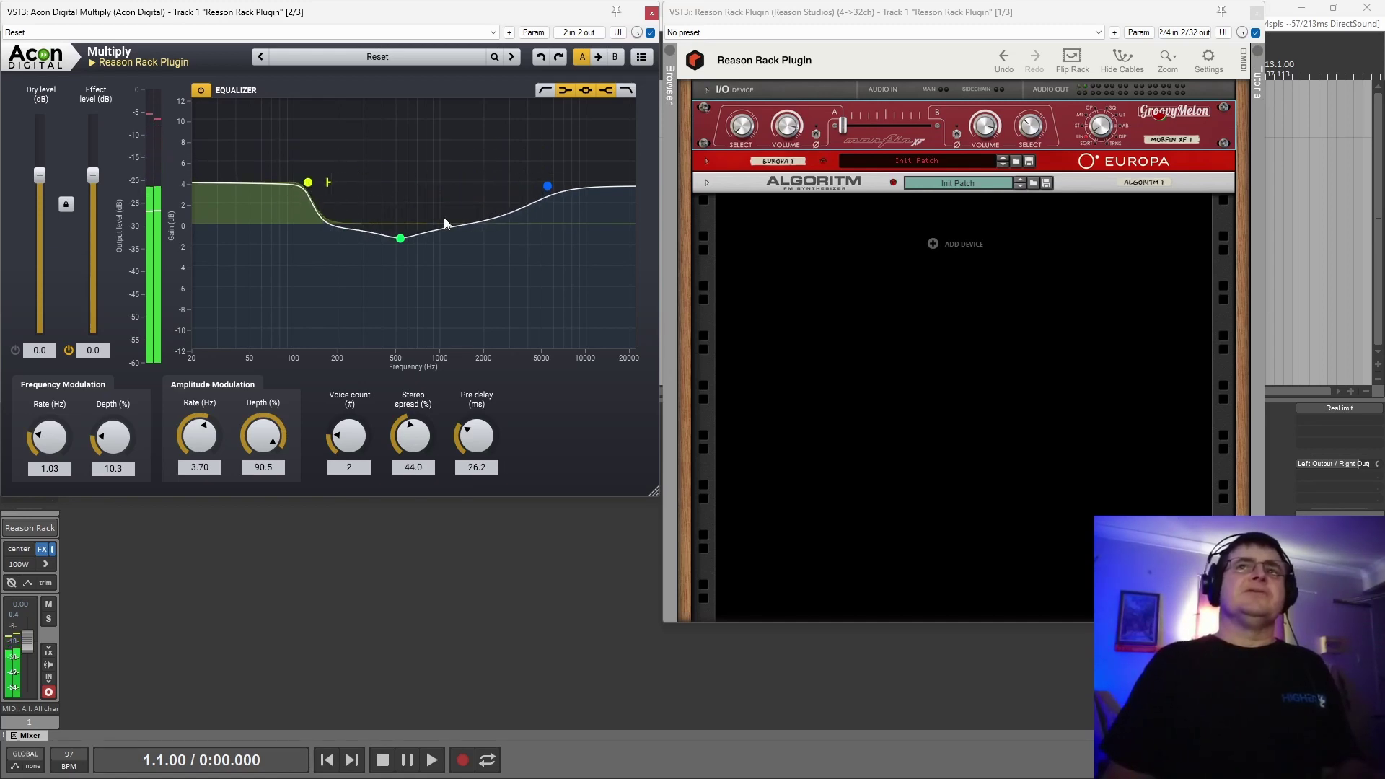
left_click_drag(544, 202, 447, 132)
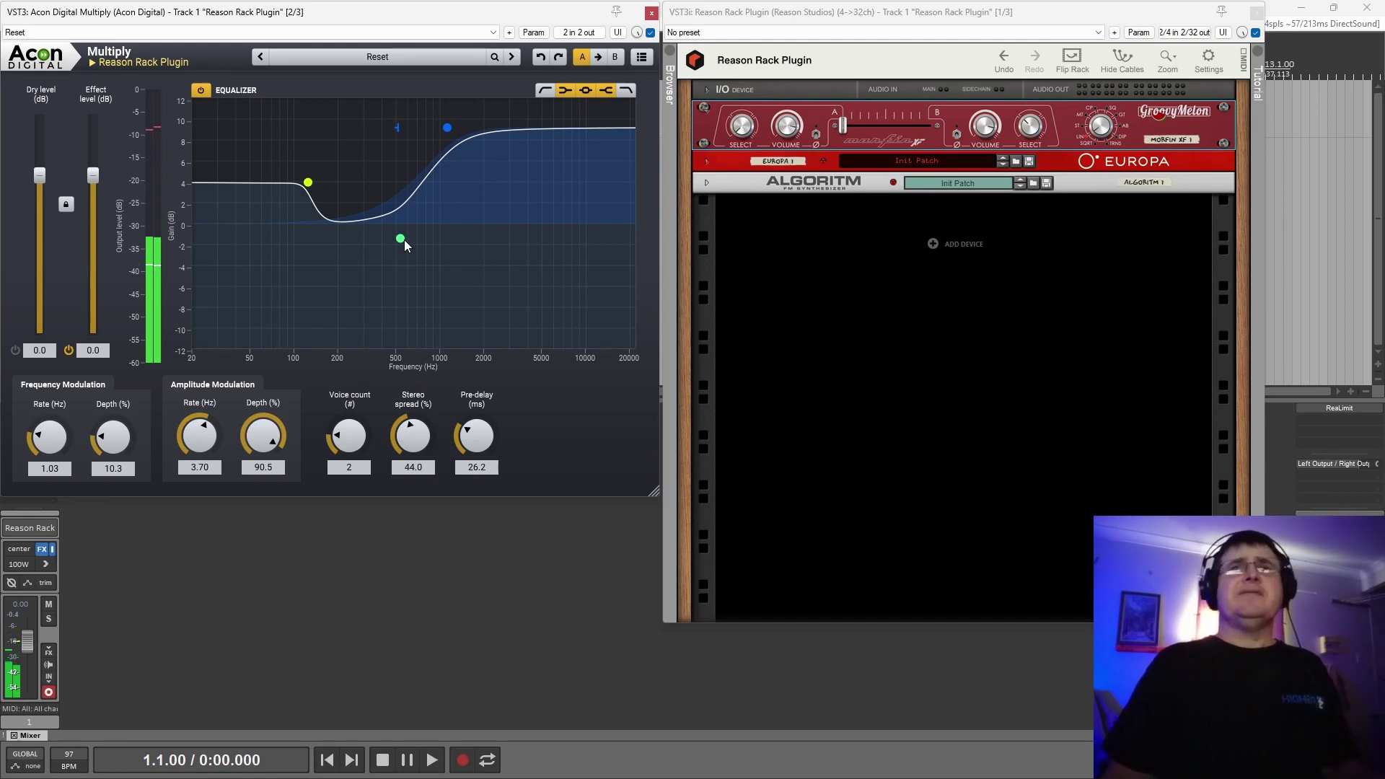
left_click(15, 350)
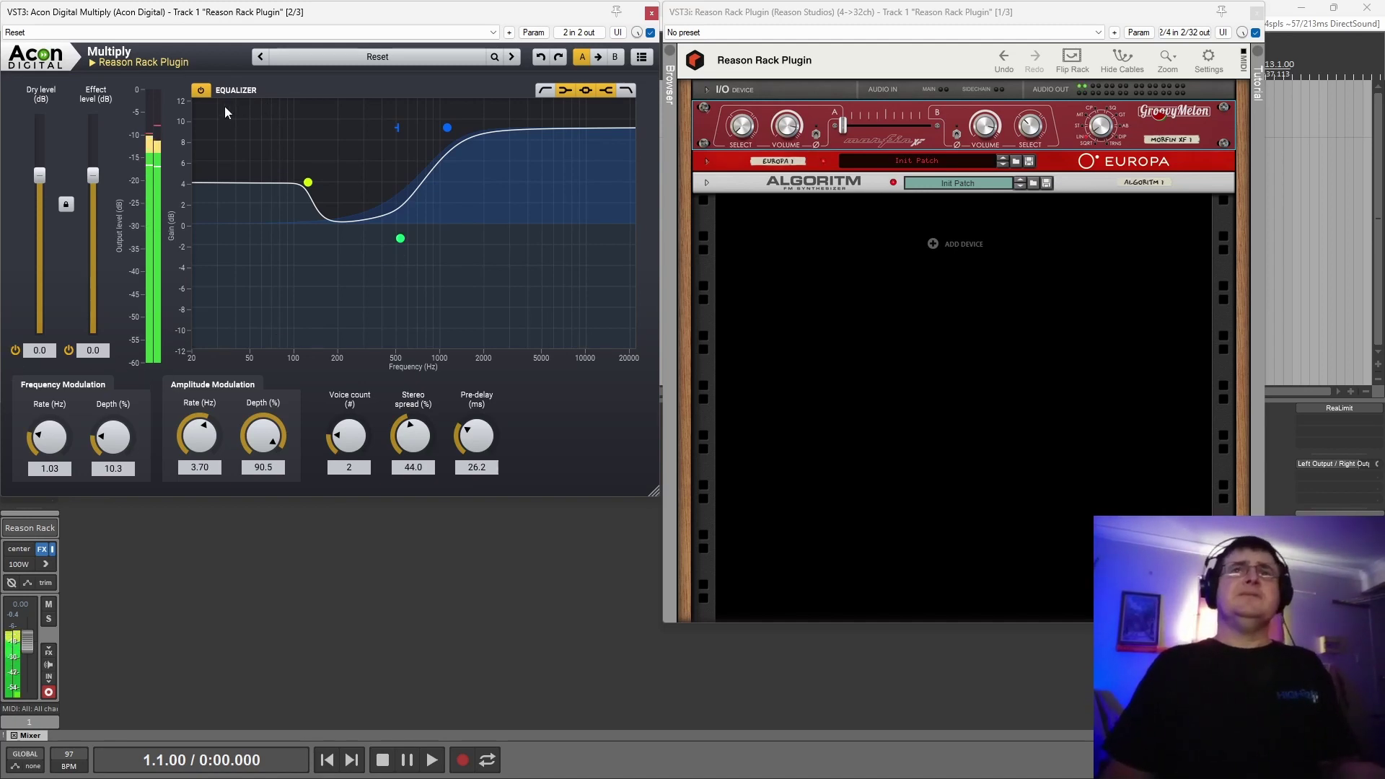
left_click(202, 91)
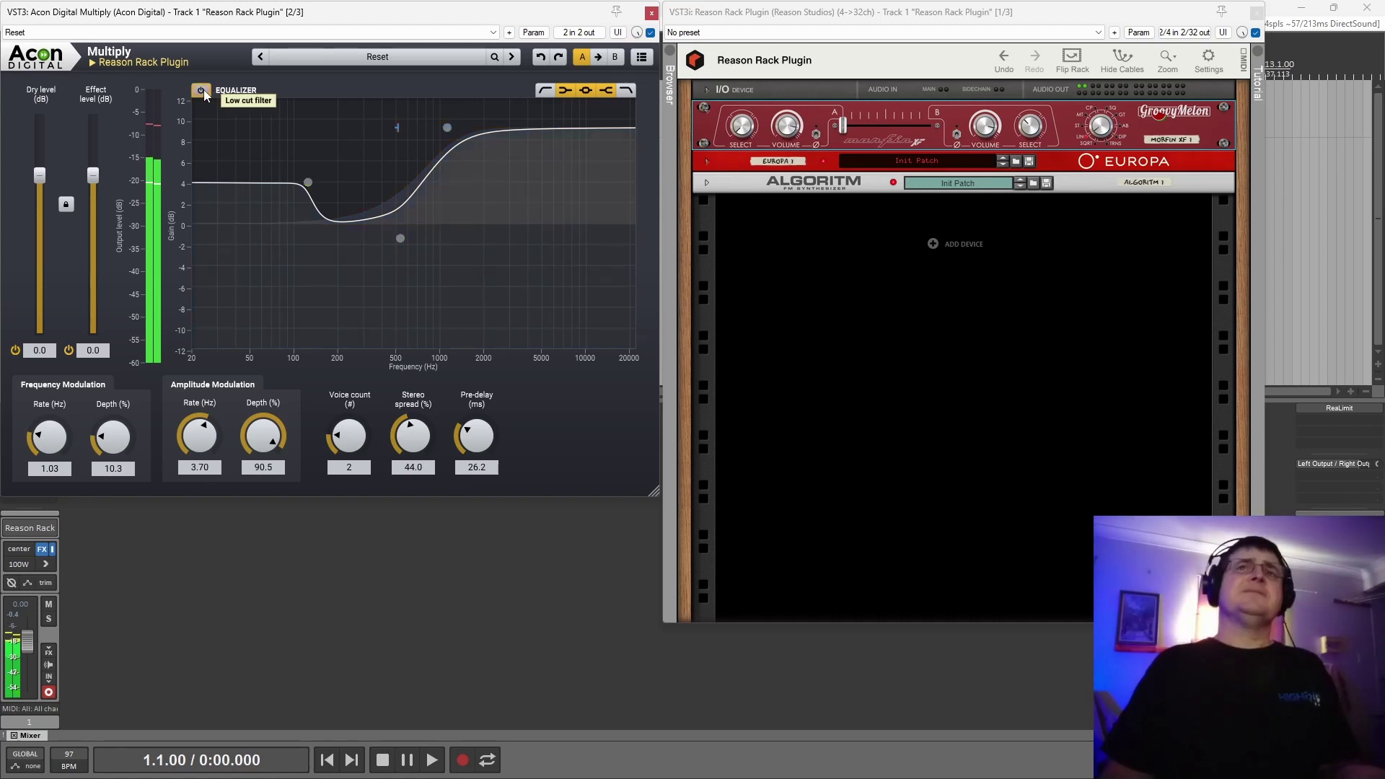
left_click(203, 90)
- Set the effect level to -12.7 dB, comparing EQ bypass, and add a high cut near 16 kHz
left_click_drag(93, 177, 101, 217)
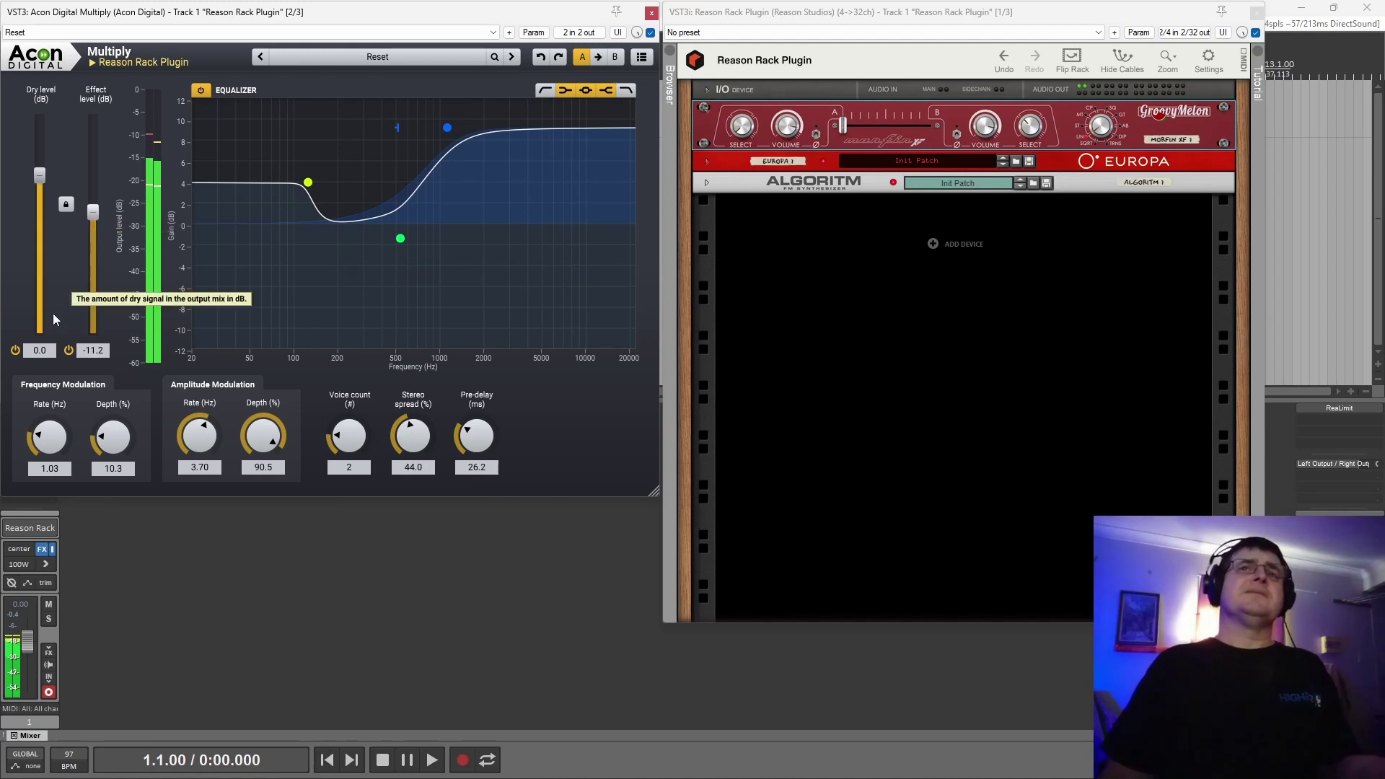
left_click(69, 350)
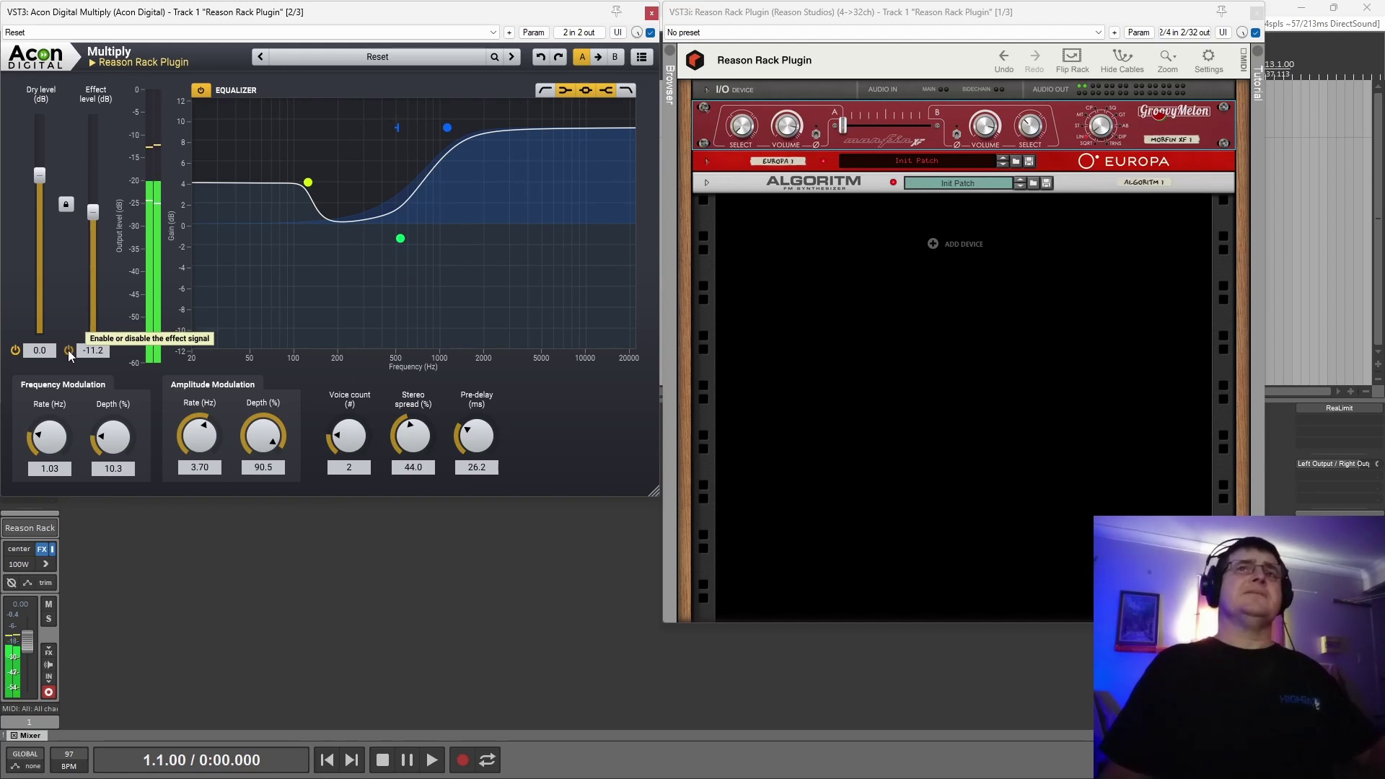
left_click(201, 90)
mouse_move(93, 211)
left_mouse_down()
mouse_move(94, 179)
mouse_move(94, 218)
left_mouse_up()
left_click(201, 90)
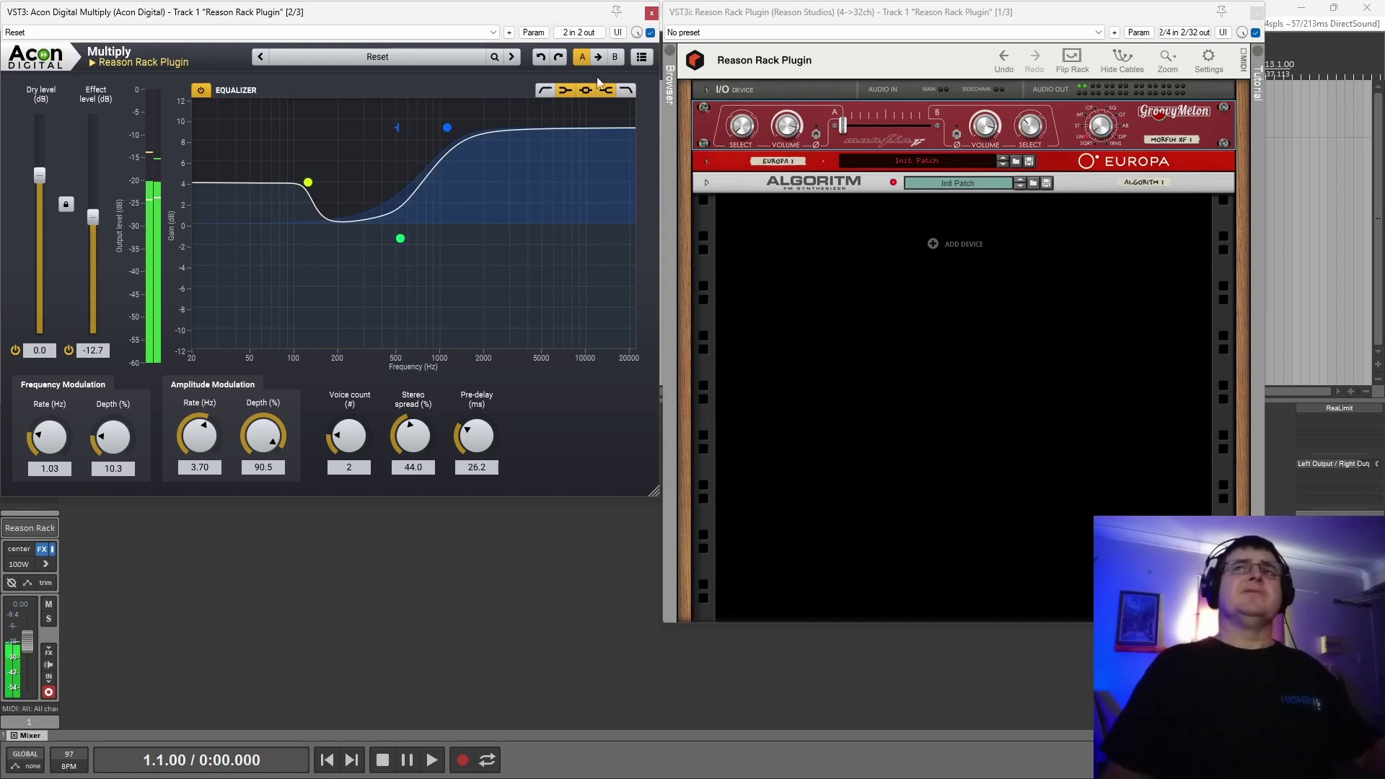
left_click(626, 90)
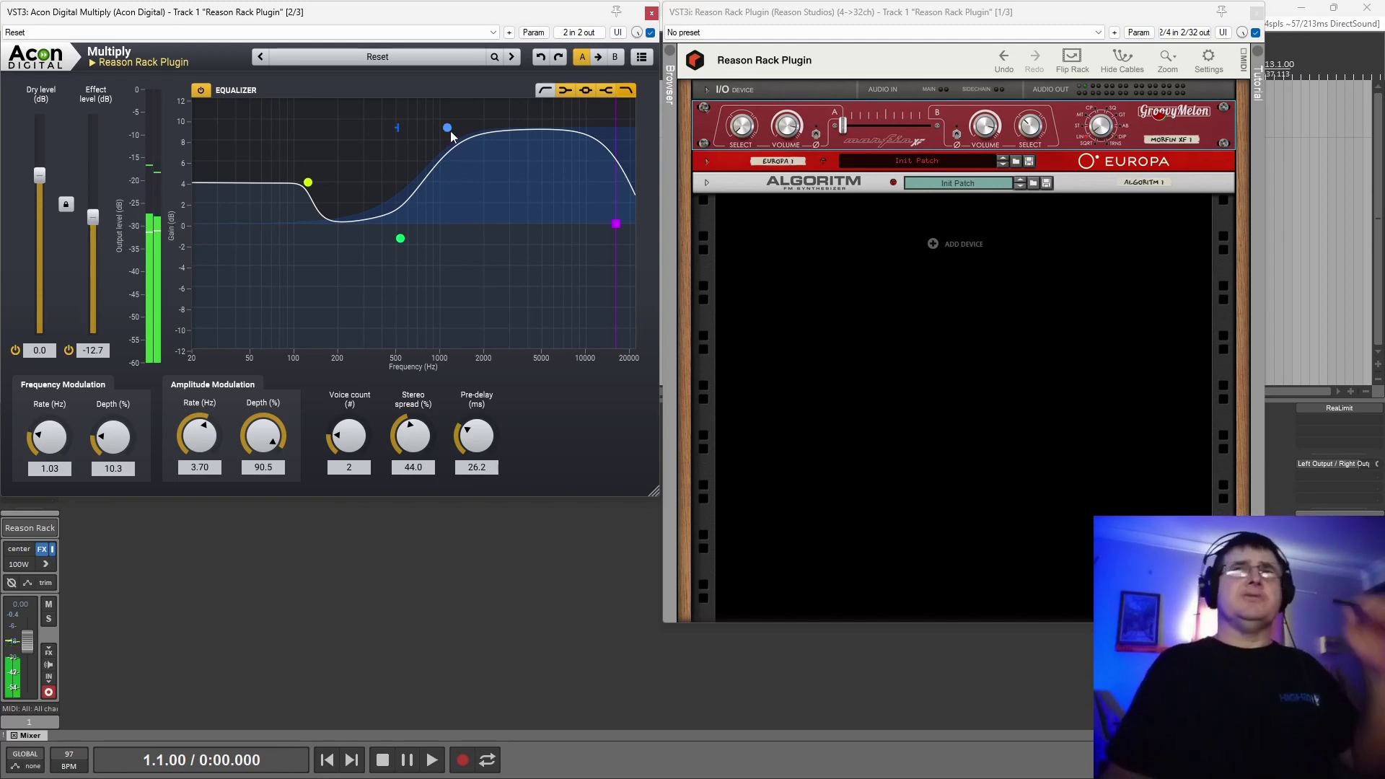
- Flatten the high shelf near 3.2 kHz and widen the low shelf slope to 5 dB per octave
left_click_drag(448, 129, 538, 255)
left_click(307, 183)
left_click_drag(328, 186, 391, 192)
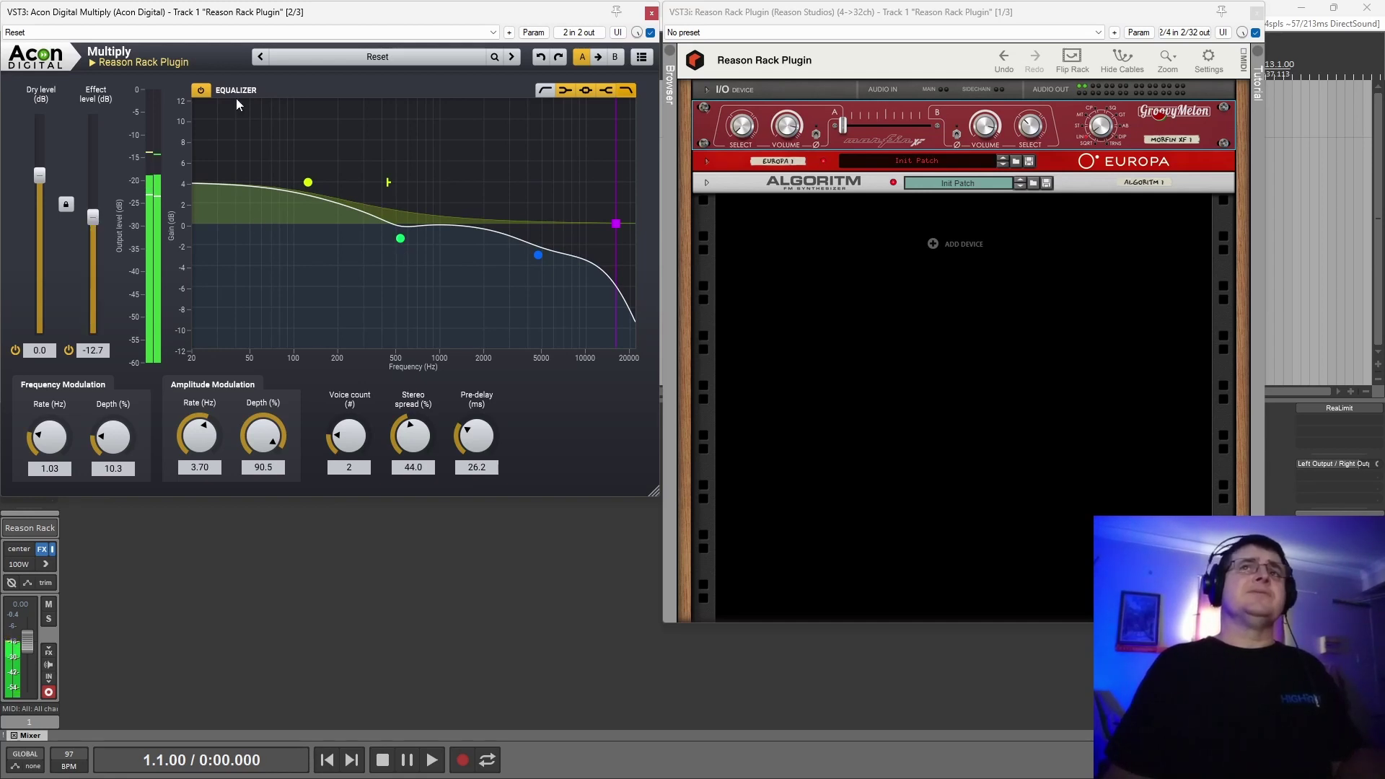
left_click(205, 90)
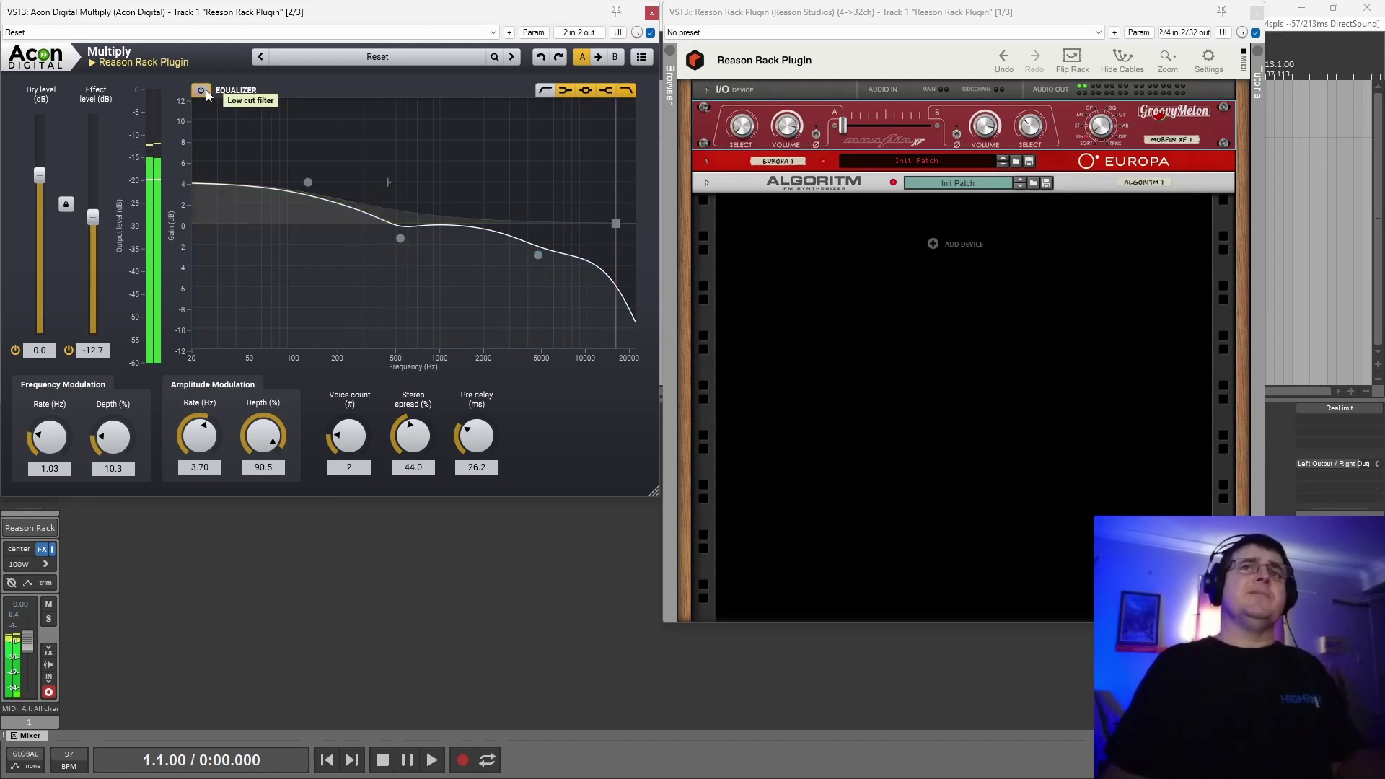
left_click(205, 92)
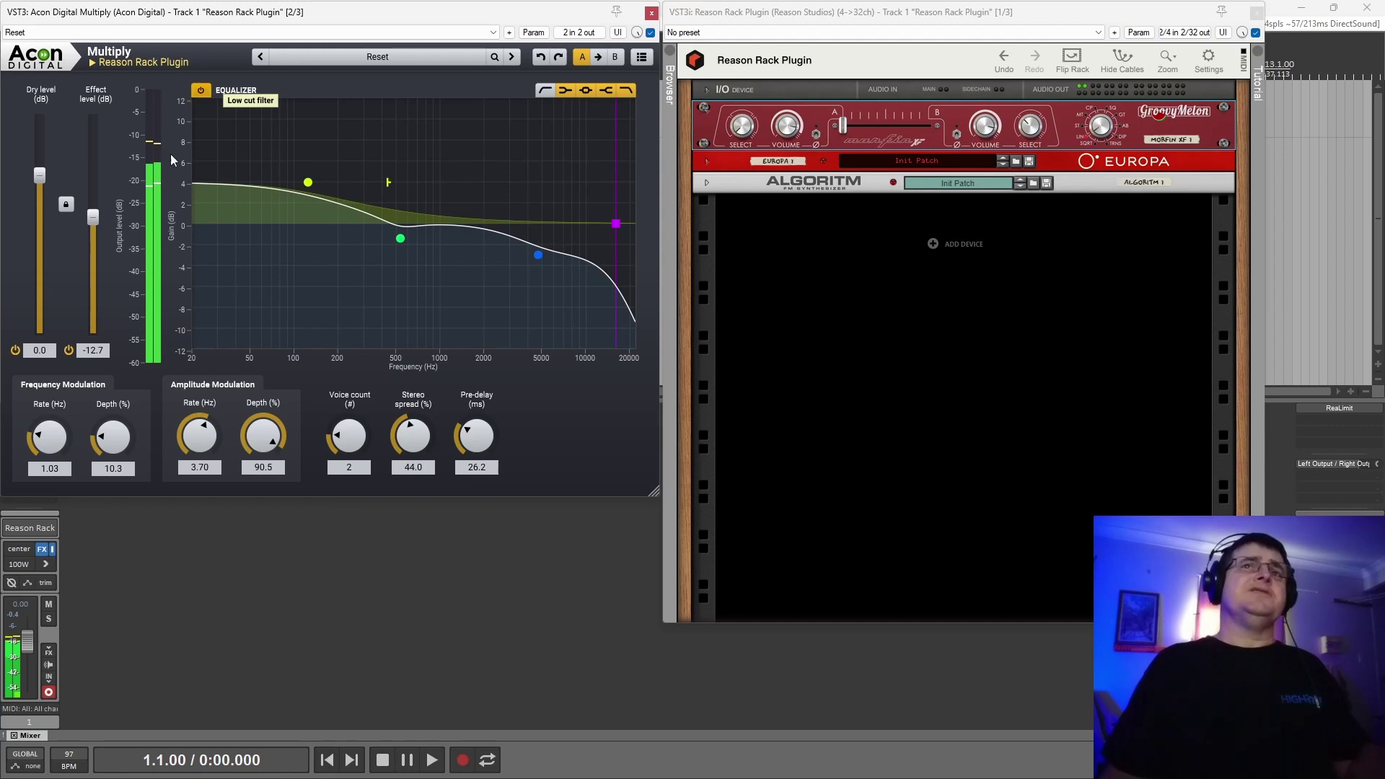
- Raise the effect level from about -9 dB to -3.7 dB, toggling the EQ to compare
left_click_drag(92, 216, 93, 204)
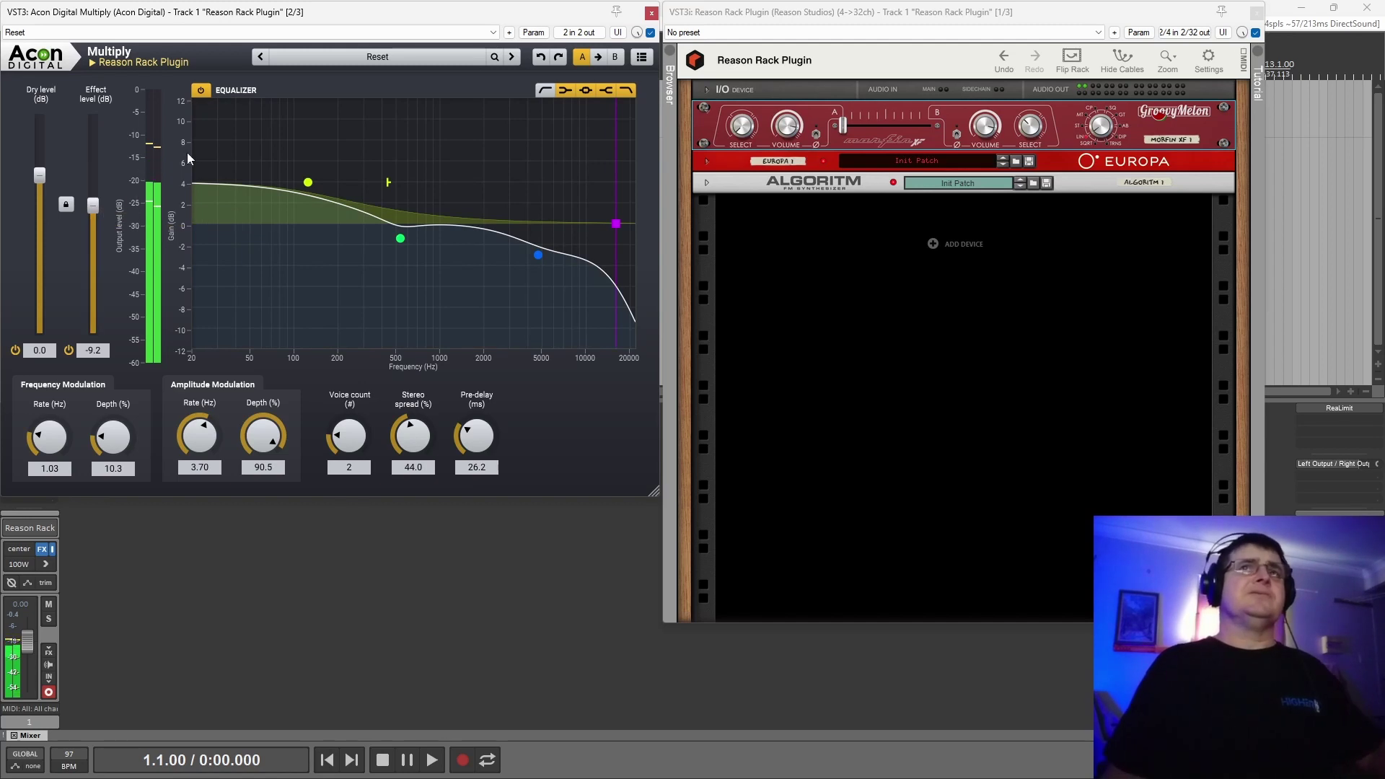
left_click(202, 89)
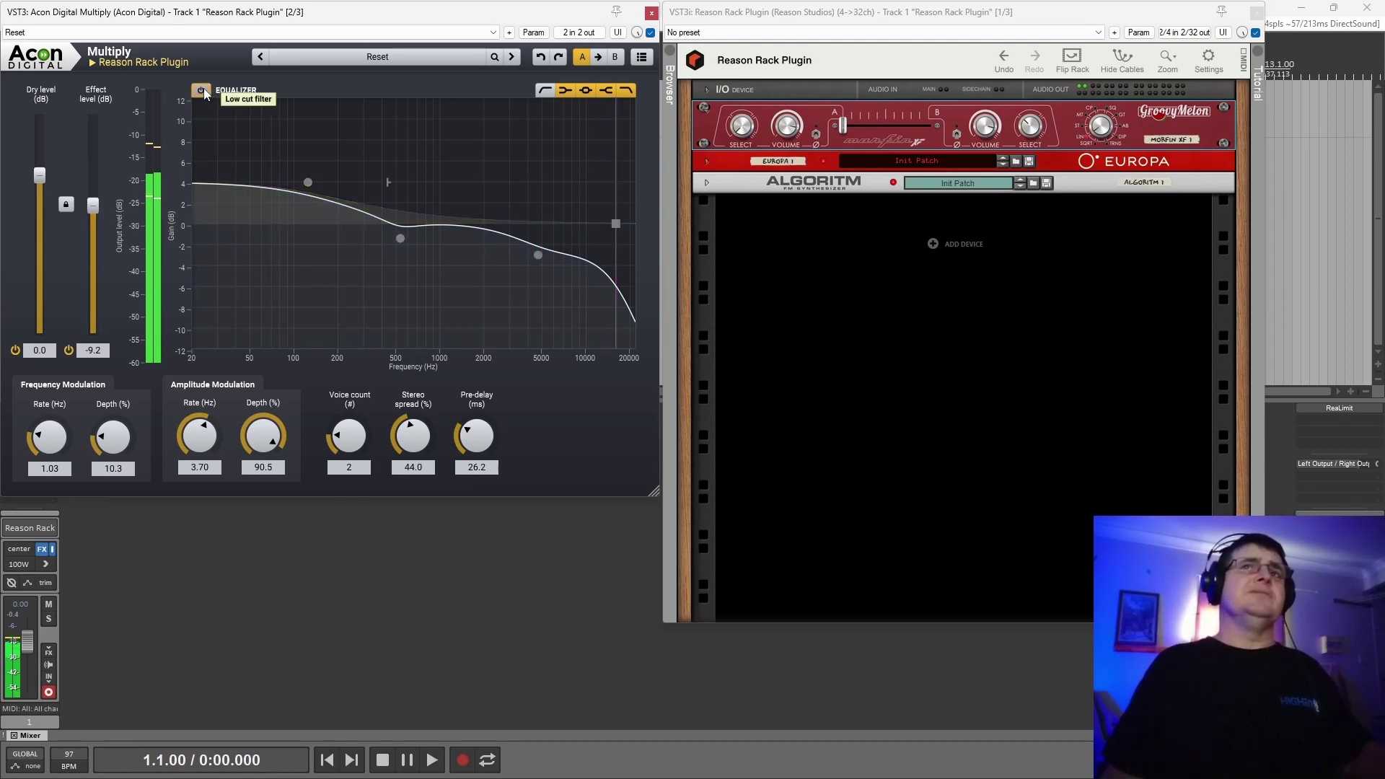
left_click(202, 89)
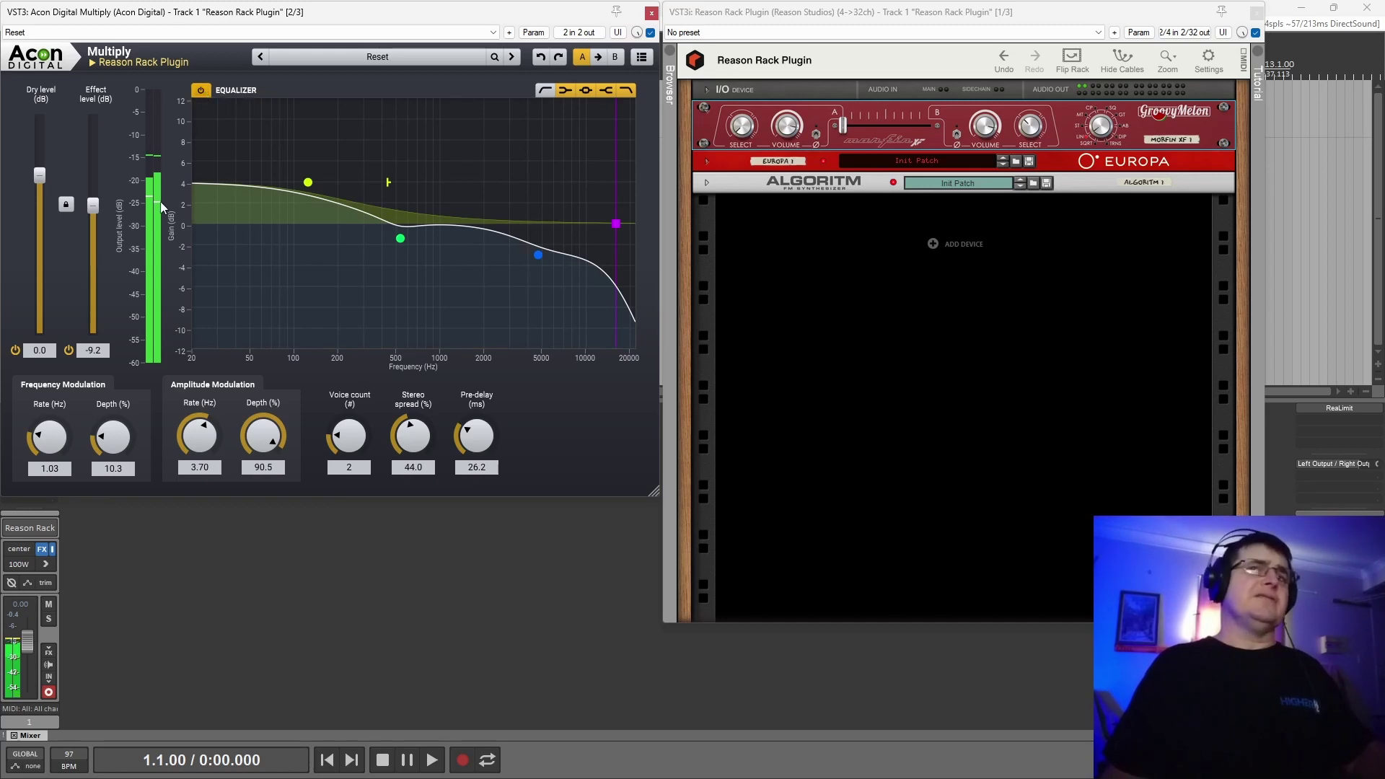
left_click_drag(94, 206, 97, 192)
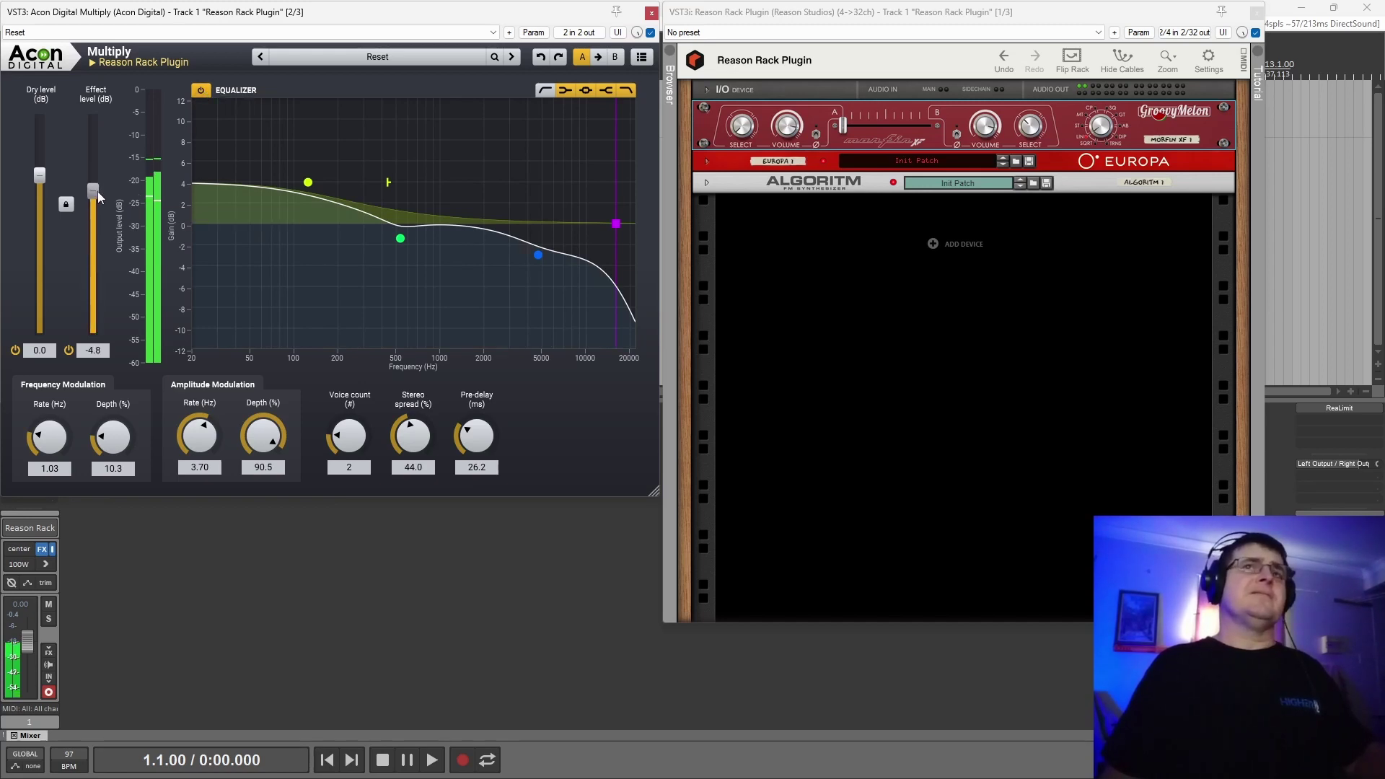
left_click(201, 89)
left_click(201, 90)
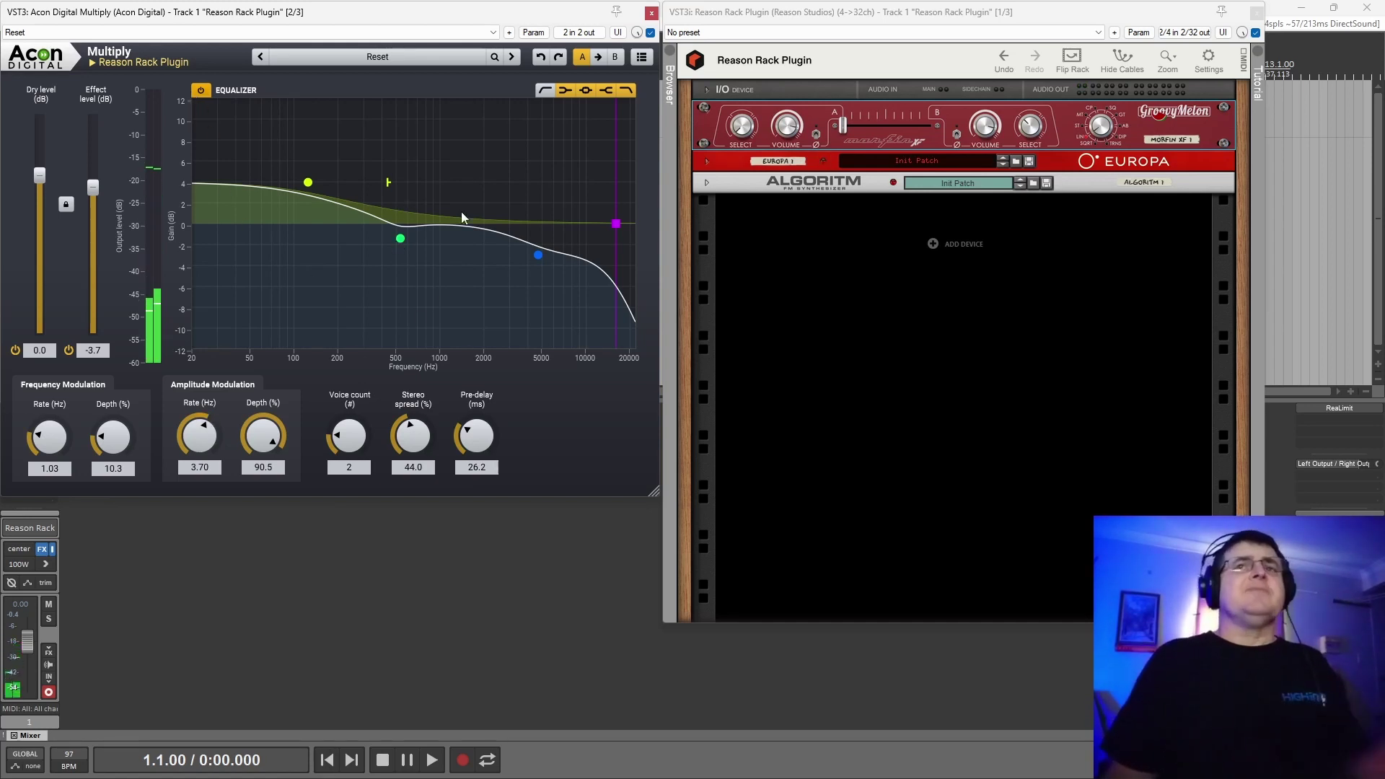
- Replace the shelves and low-pass with one gentle ~2 dB mid plateau spanning 250 Hz to 2 kHz
left_click_drag(402, 242, 379, 197)
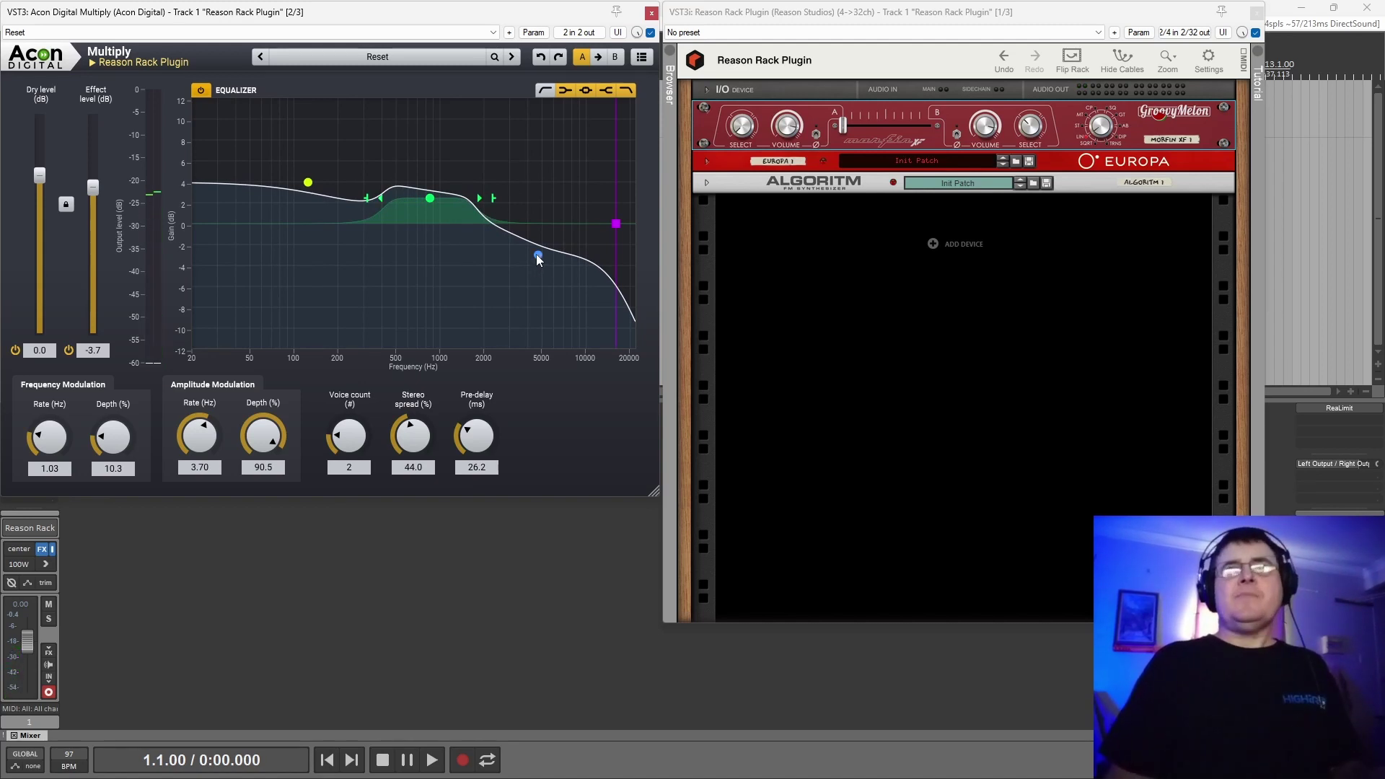
left_click(605, 93)
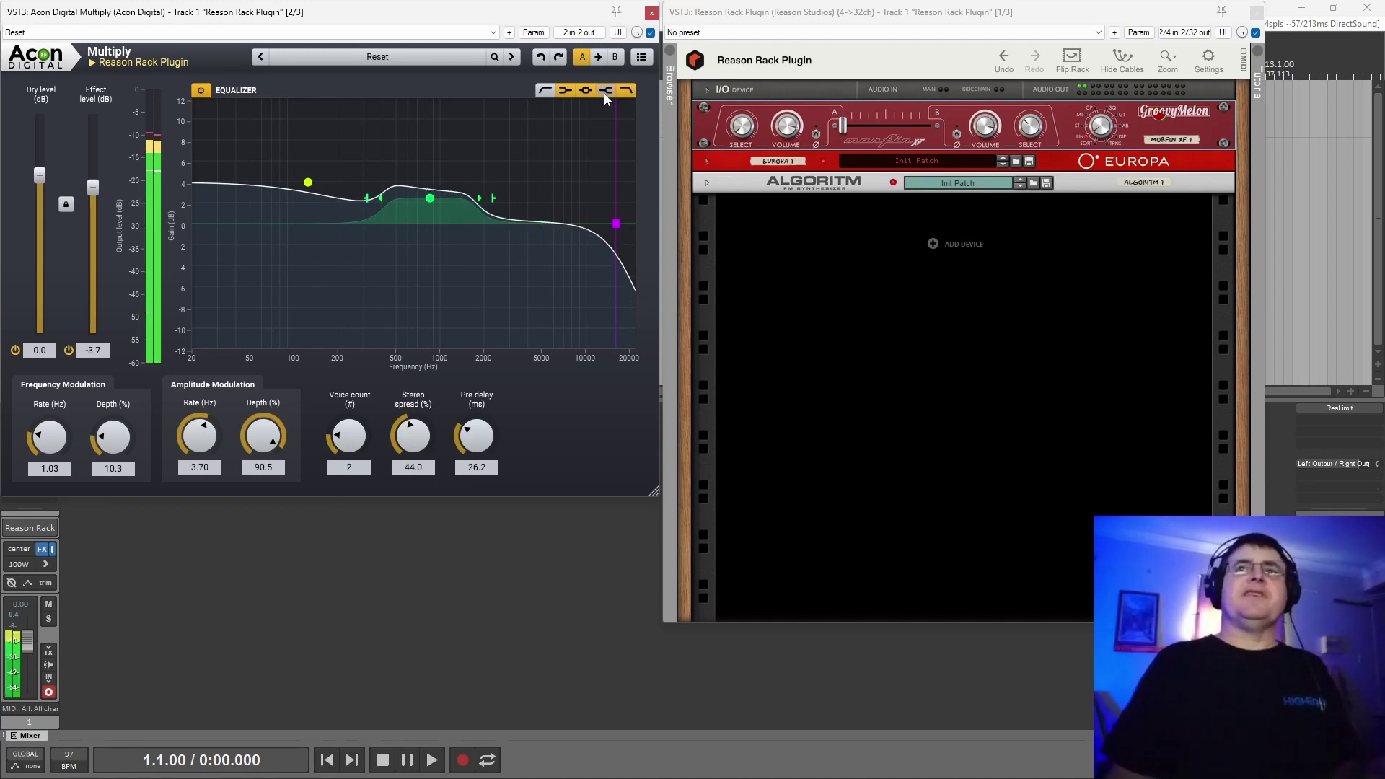
left_click(562, 92)
left_click(620, 93)
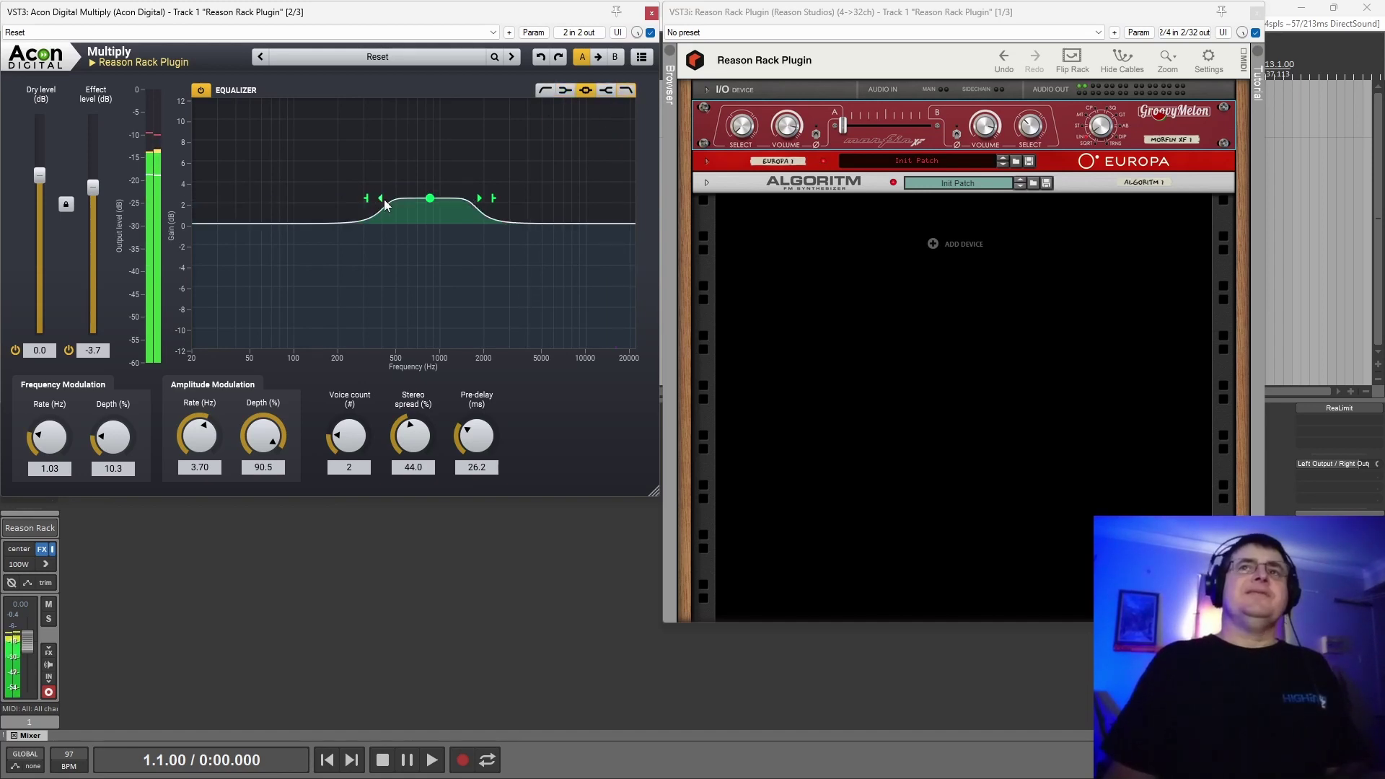
left_click_drag(383, 205, 515, 211)
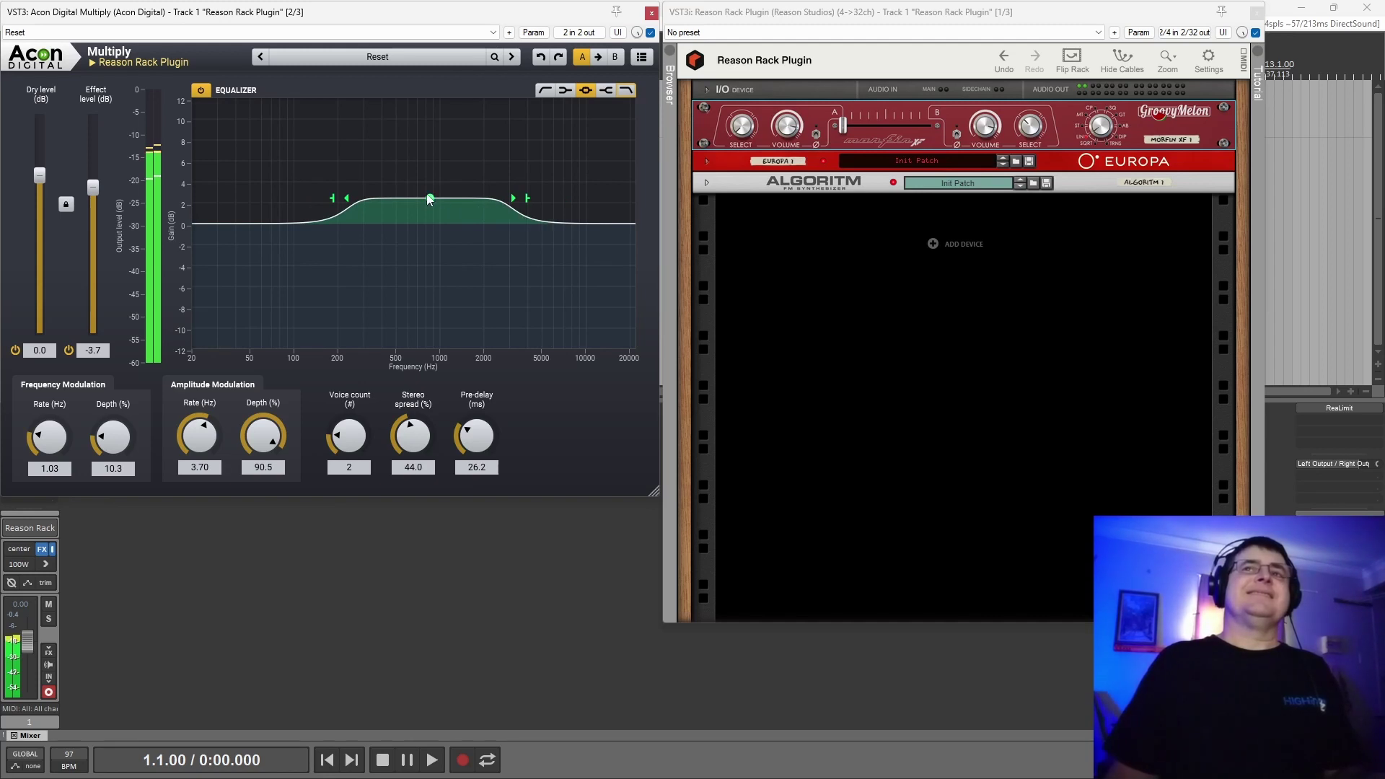
mouse_move(429, 198)
left_mouse_down()
mouse_move(414, 98)
mouse_move(402, 325)
mouse_move(409, 202)
left_mouse_up()
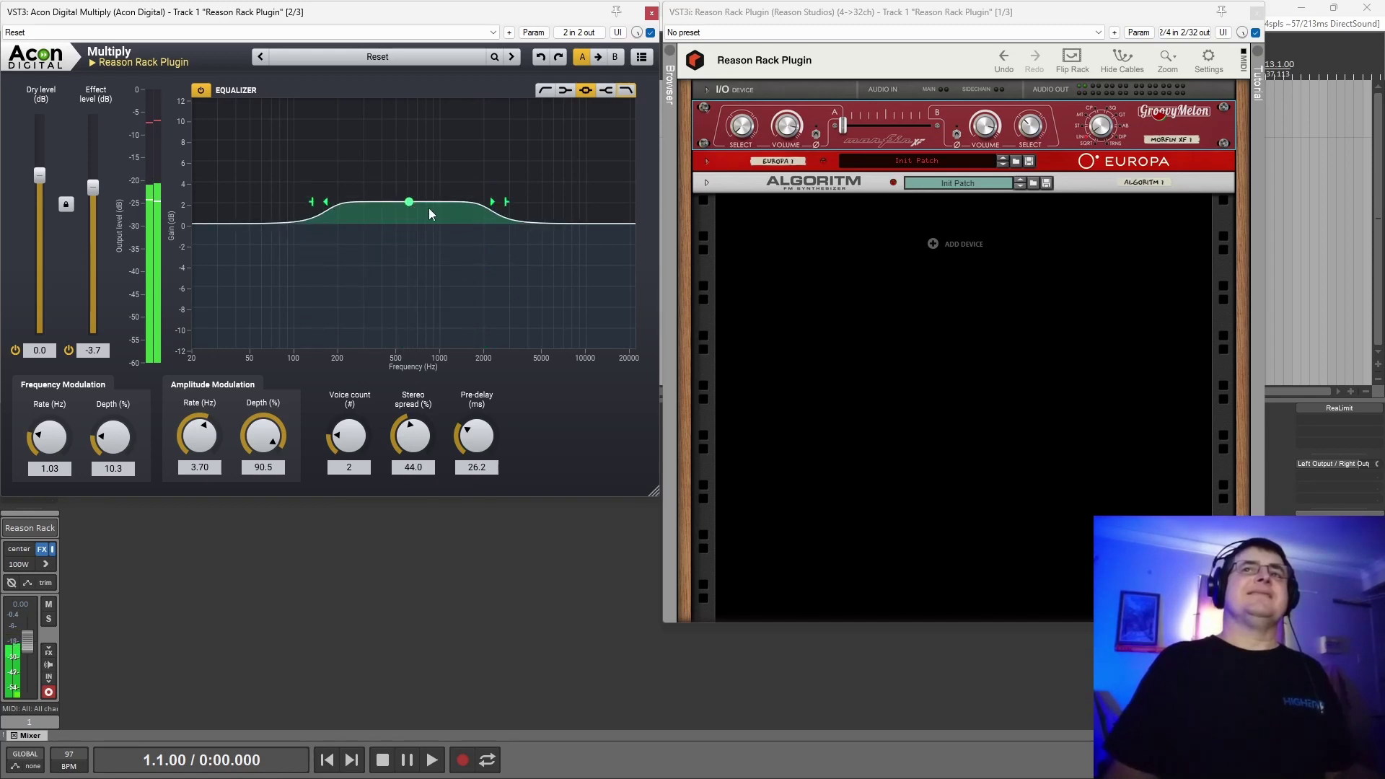
left_click_drag(493, 206, 475, 204)
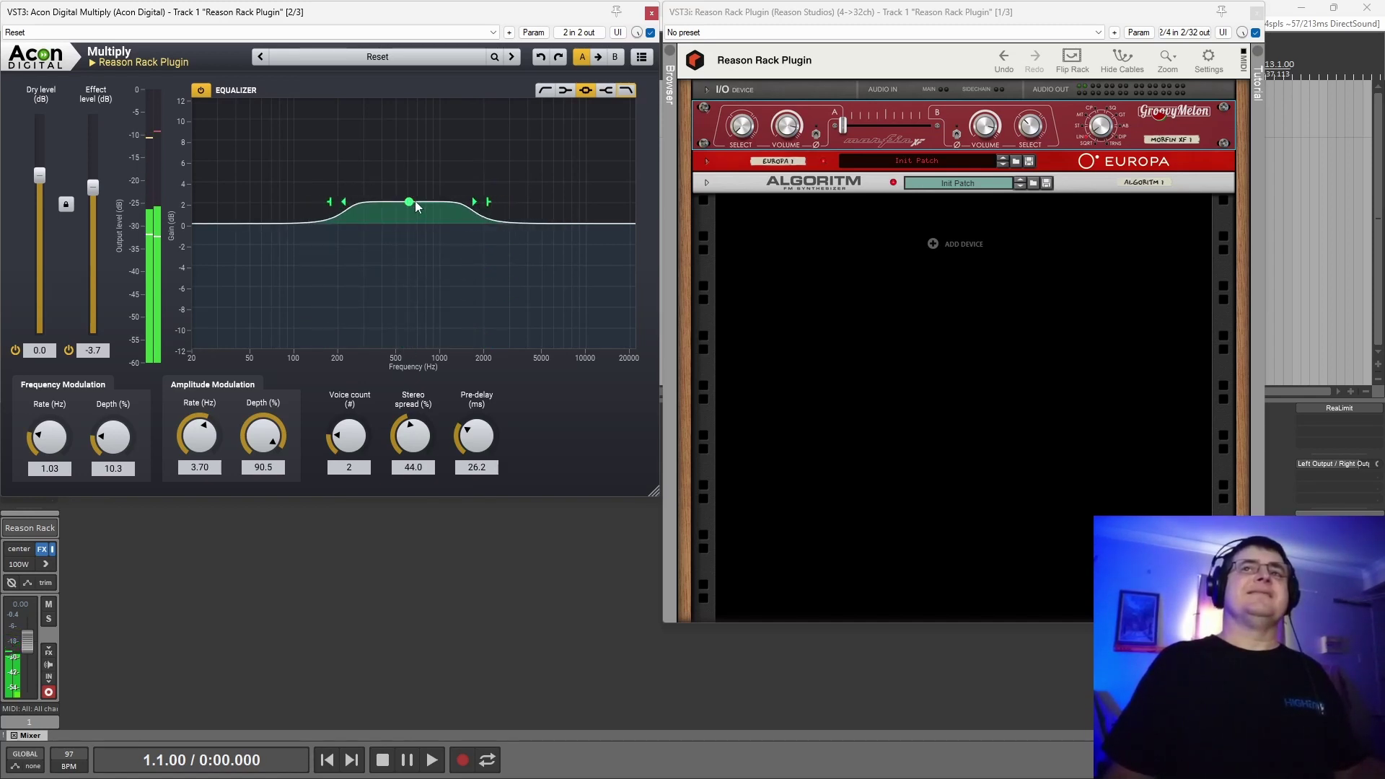
- Set the mid band width to 2.66 octaves and lift it about 4 dB near 600 Hz
left_click(202, 90)
left_click(202, 90)
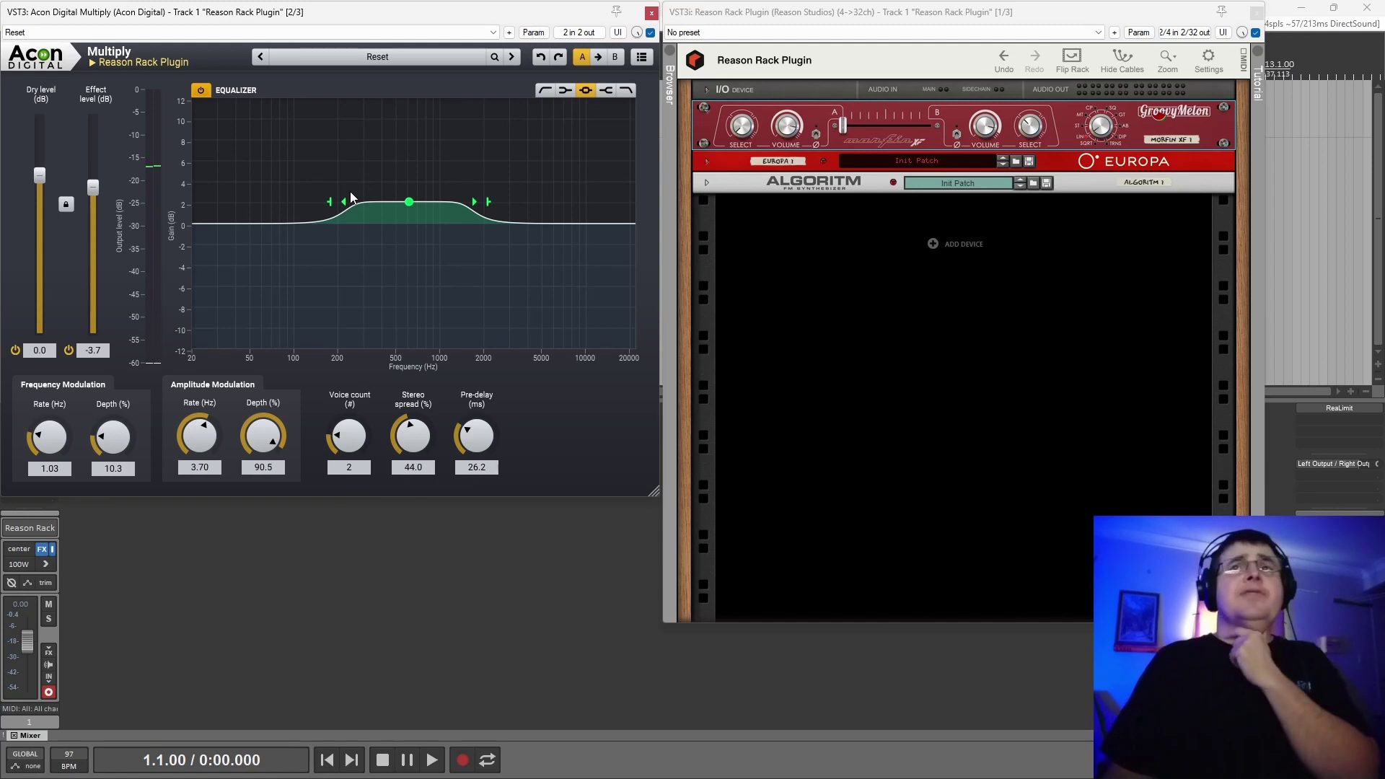
left_click_drag(344, 207, 419, 231)
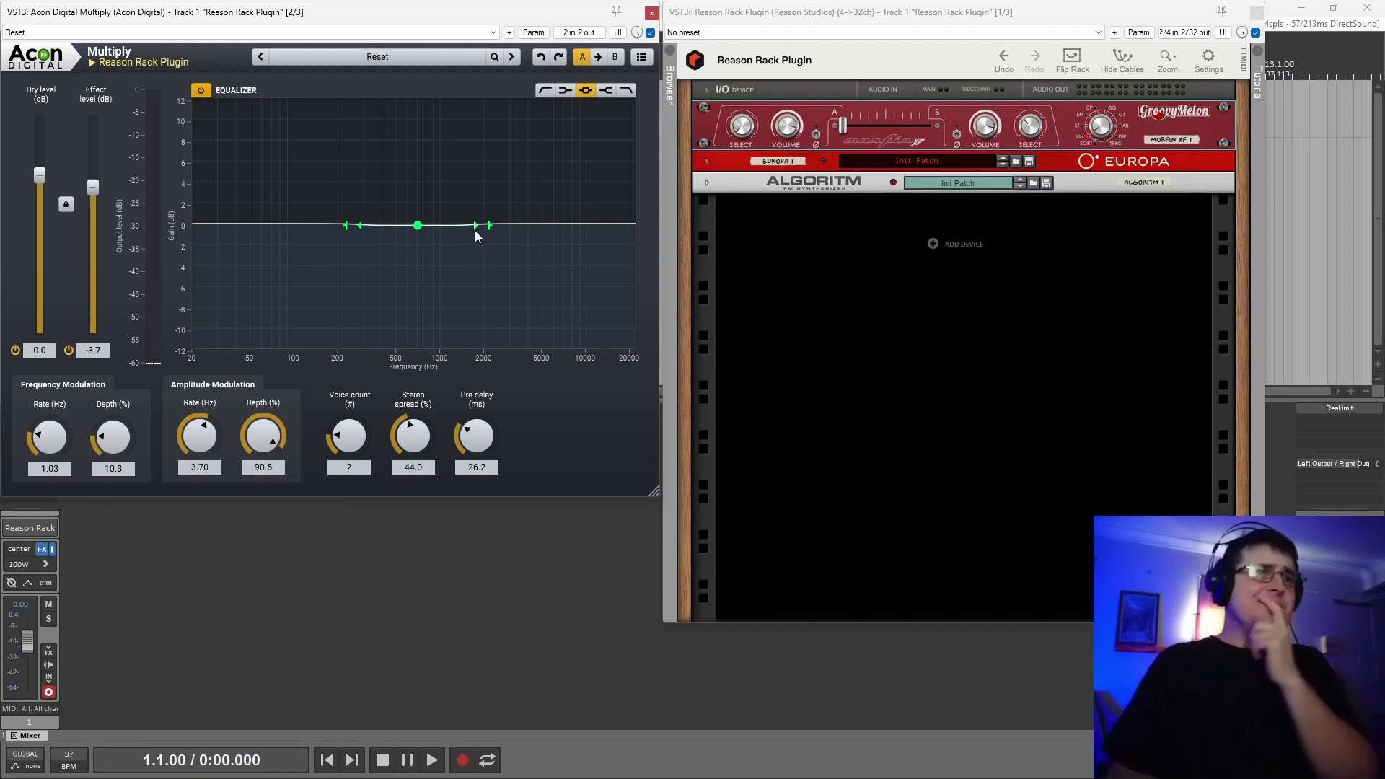
left_click(15, 350)
left_click_drag(420, 228, 412, 196)
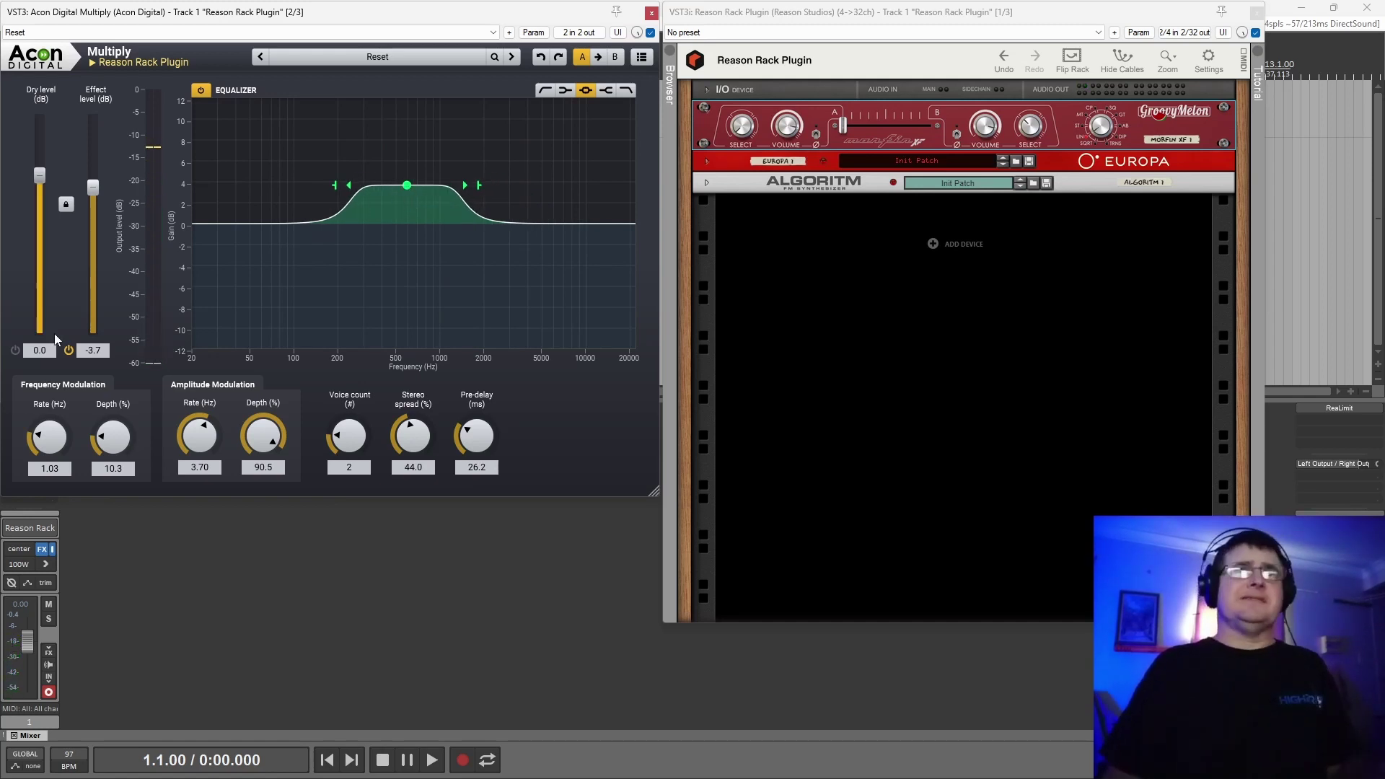
left_click(15, 351)
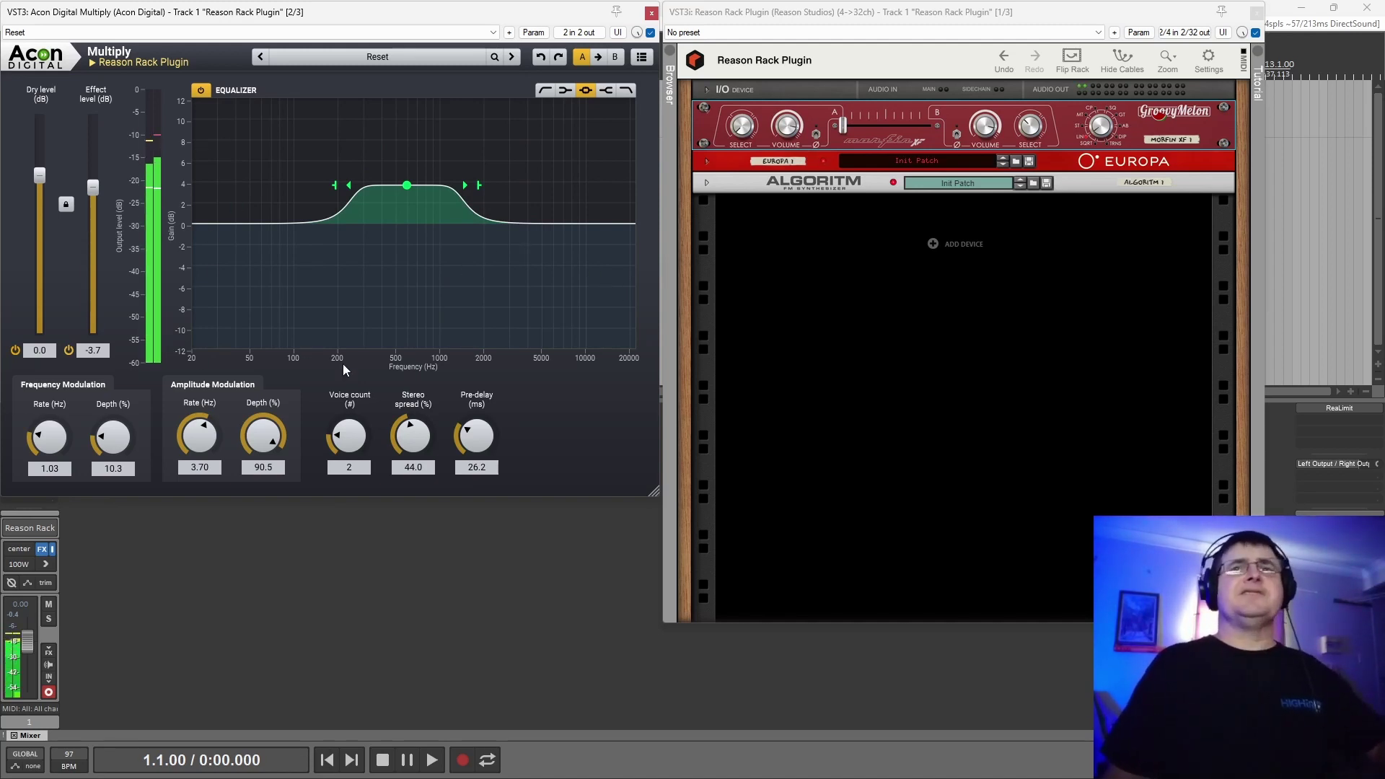
- Re-enable the roughly 16 kHz high cut and the 20 Hz low cut around the mid boost
left_click(624, 91)
left_click(546, 92)
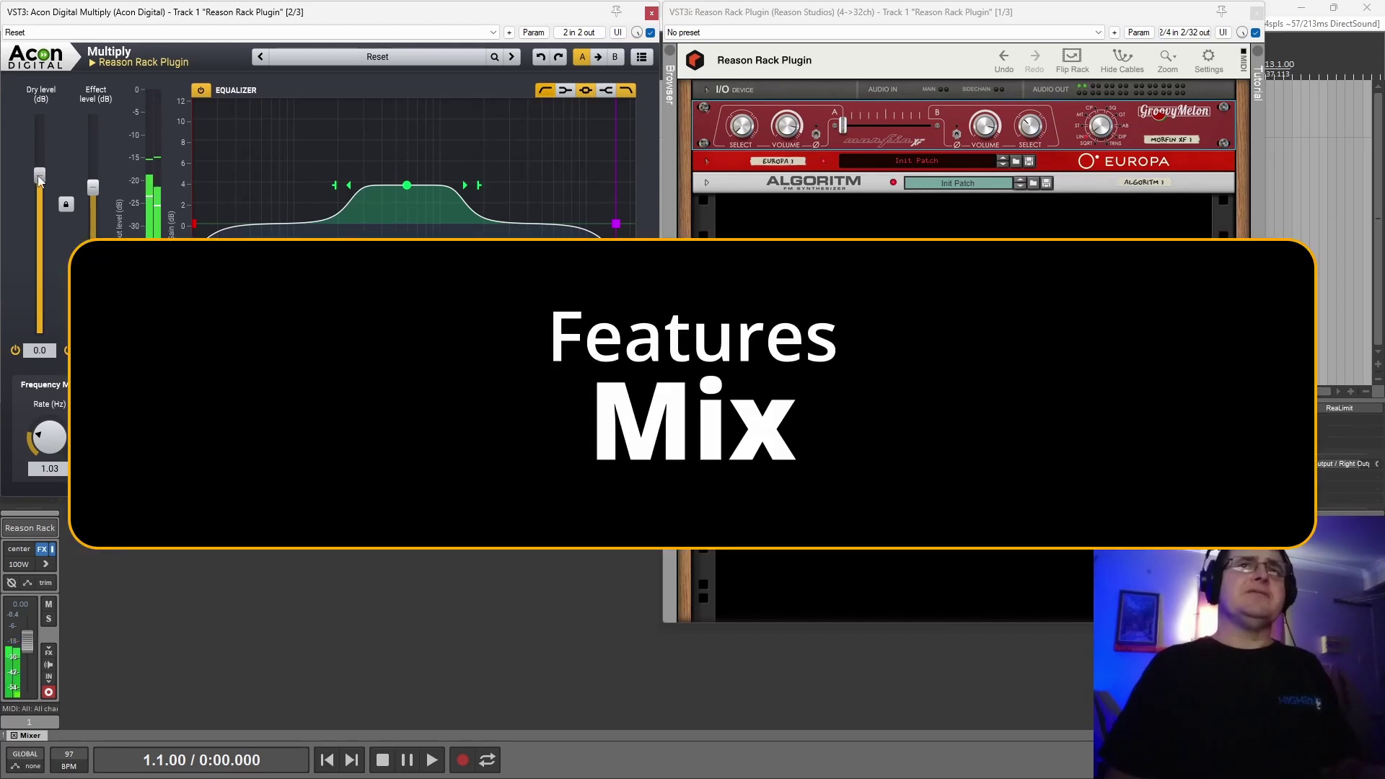
- Reset the effect level to 0 dB, link dry and effect, and lower both together
left_click(15, 350)
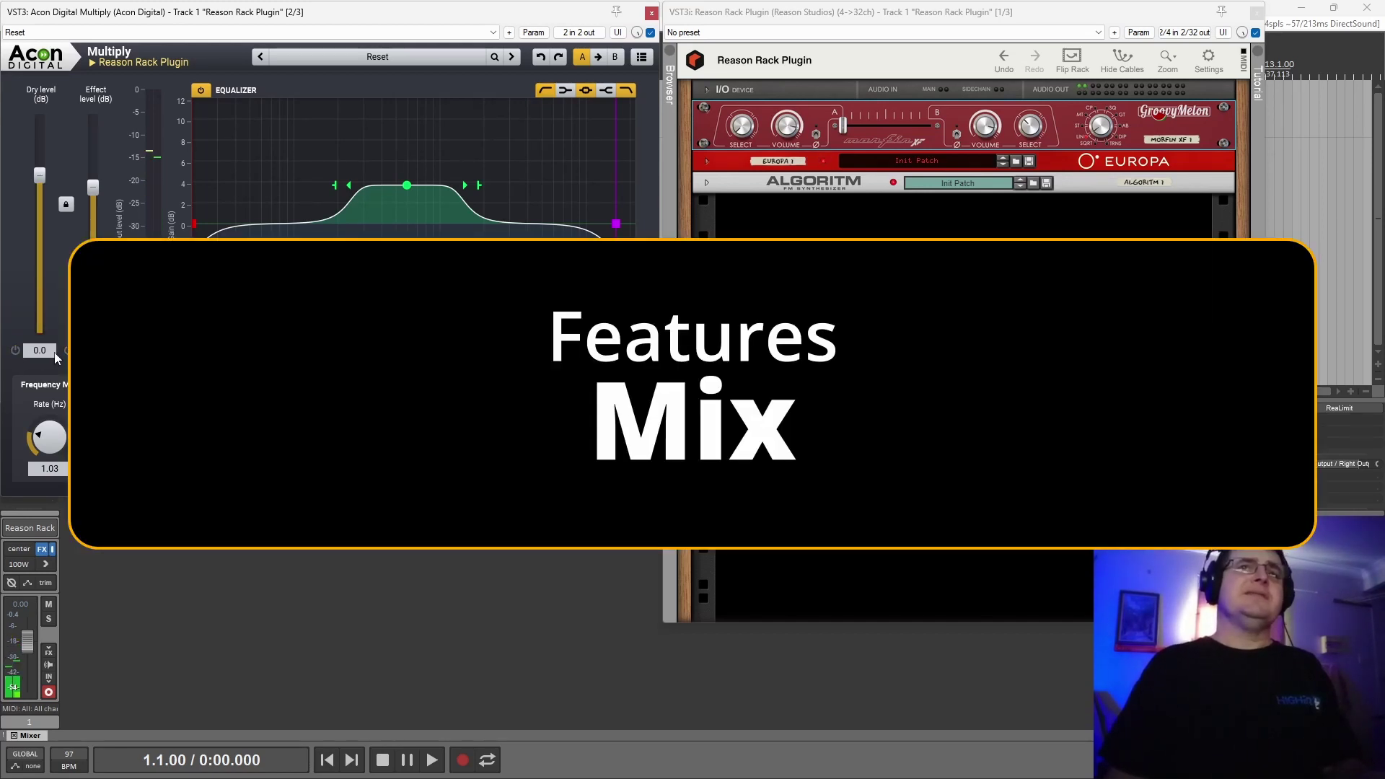
left_click(15, 350)
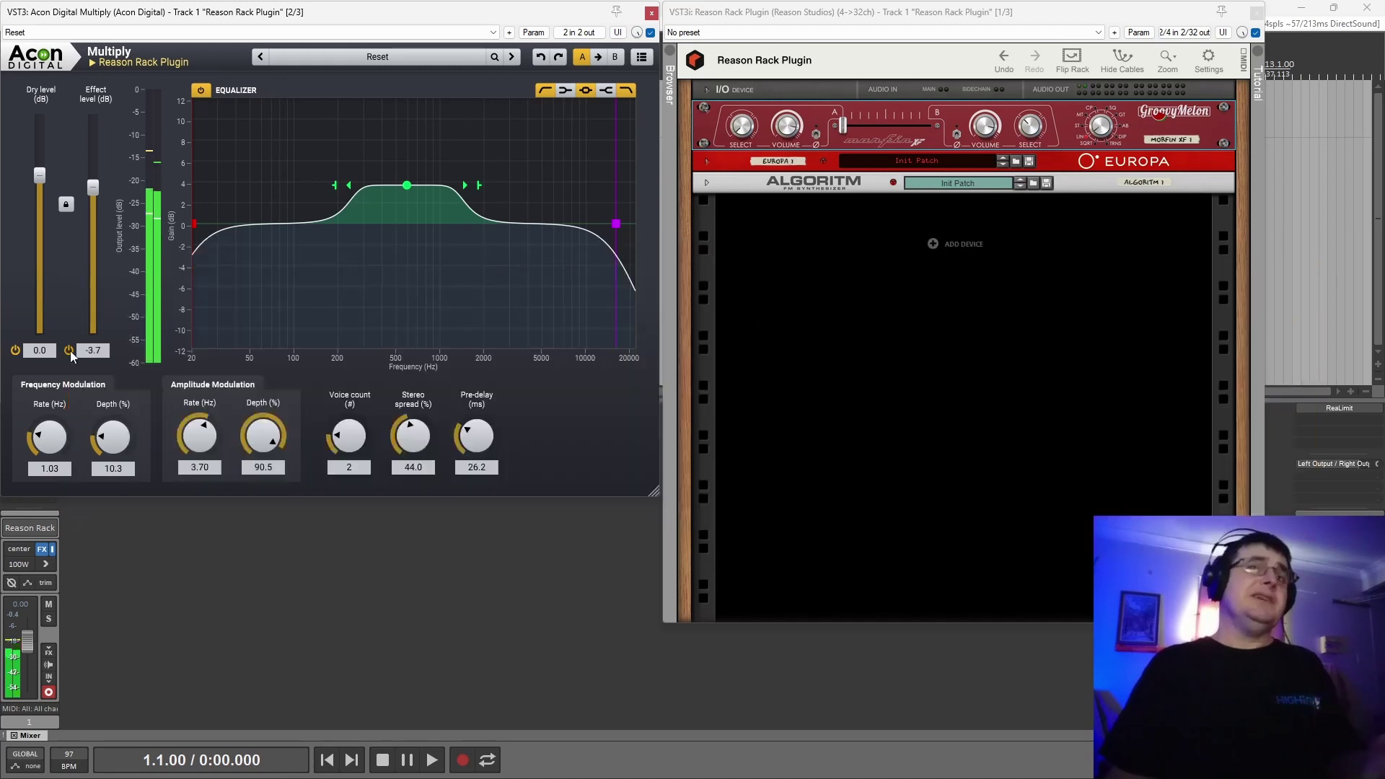
double_click(99, 185)
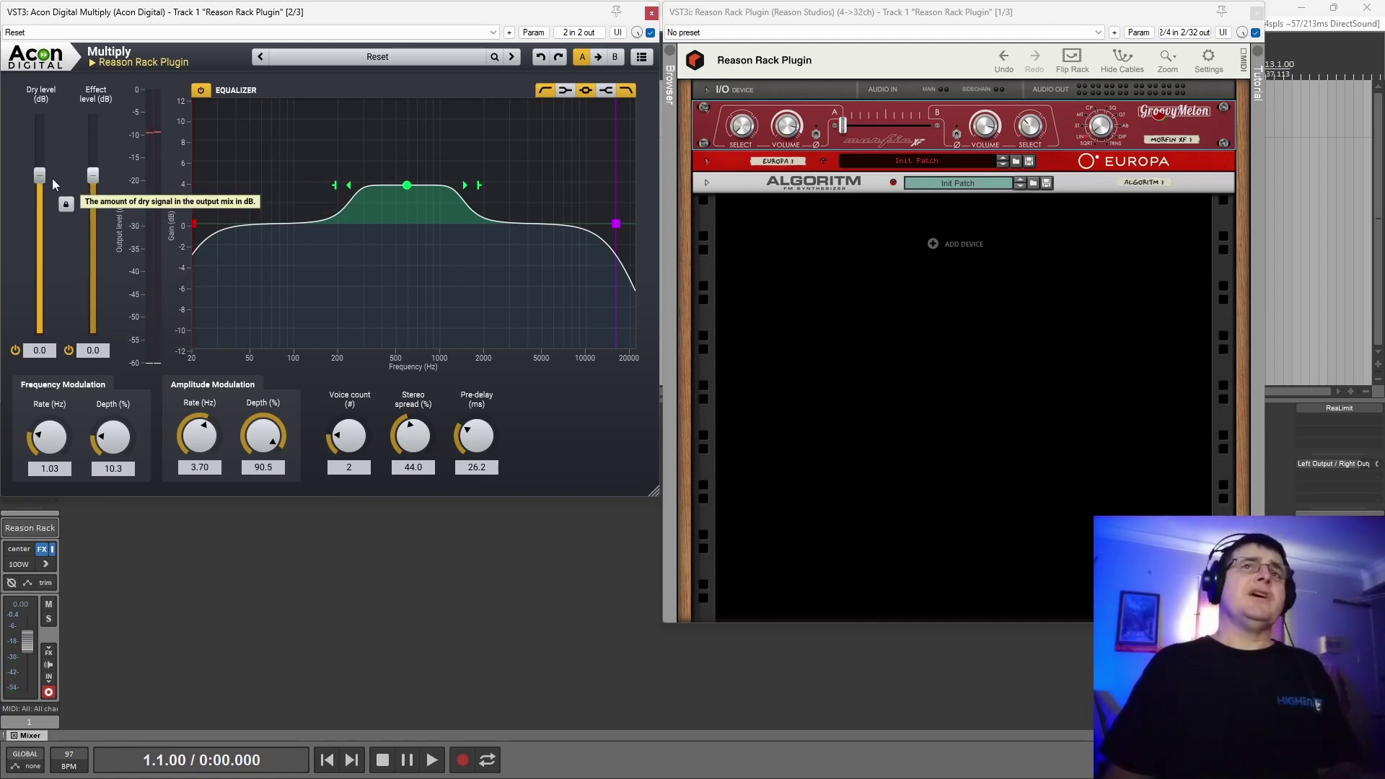
left_click(65, 205)
mouse_move(91, 181)
left_mouse_down()
mouse_move(89, 223)
mouse_move(89, 188)
mouse_move(102, 186)
left_mouse_up()
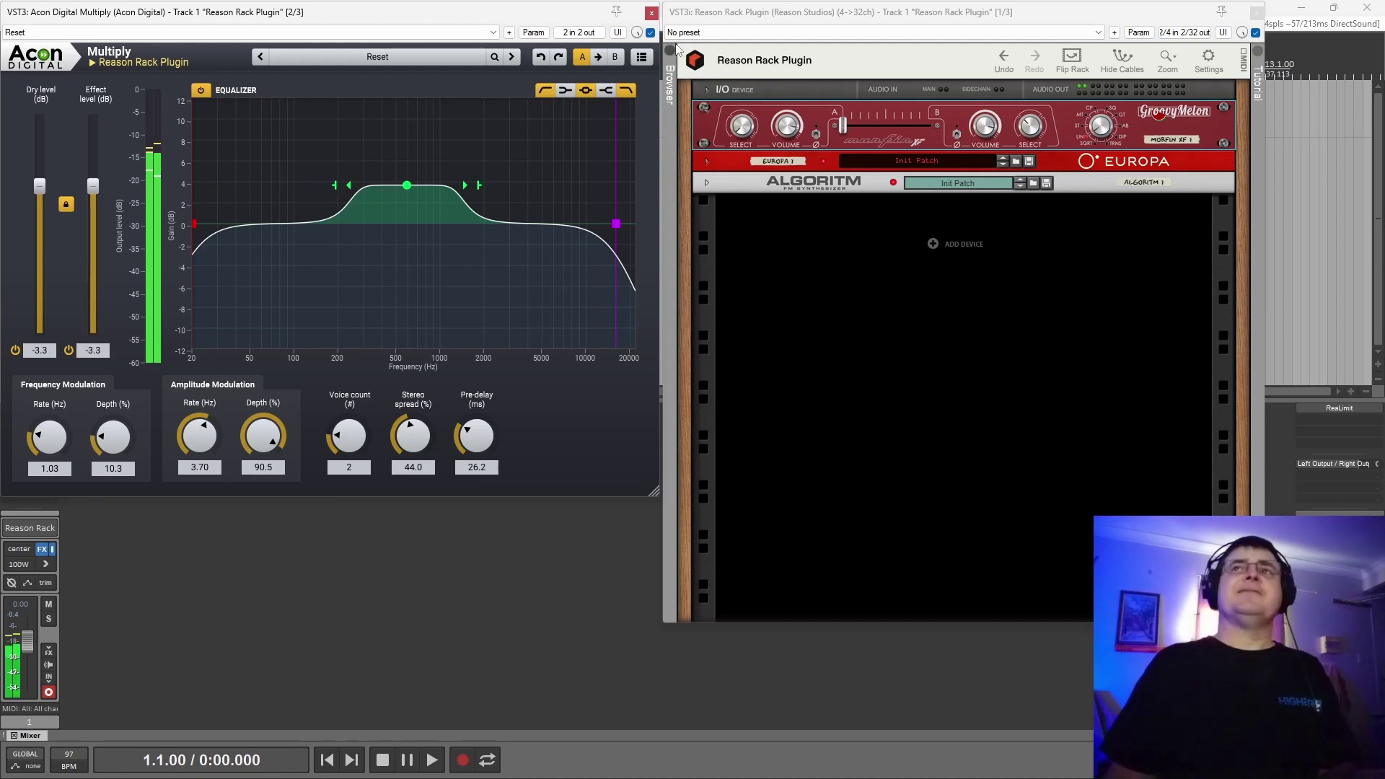
- Nudge the linked dry/effect levels down toward −6.1 dB, A/B-ing against bypass
left_click(650, 34)
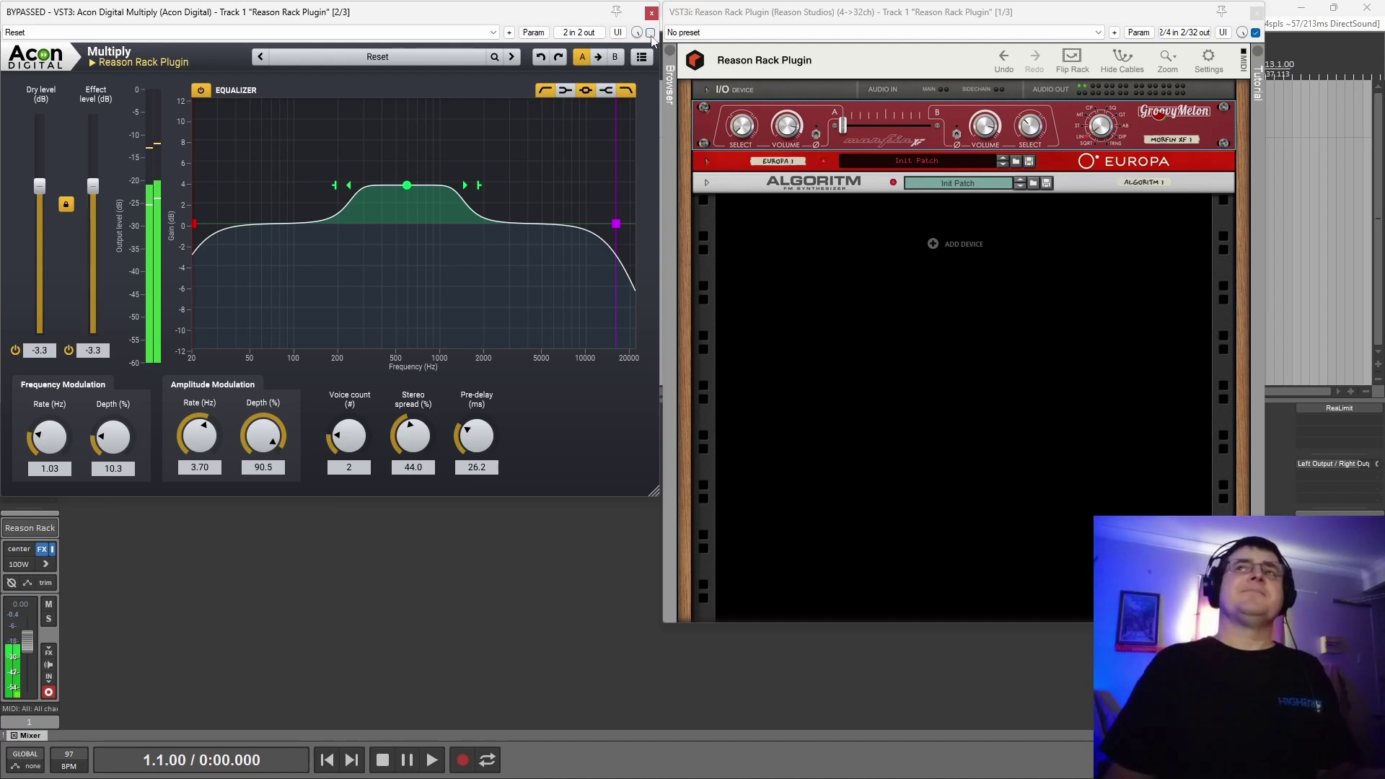
left_click(650, 34)
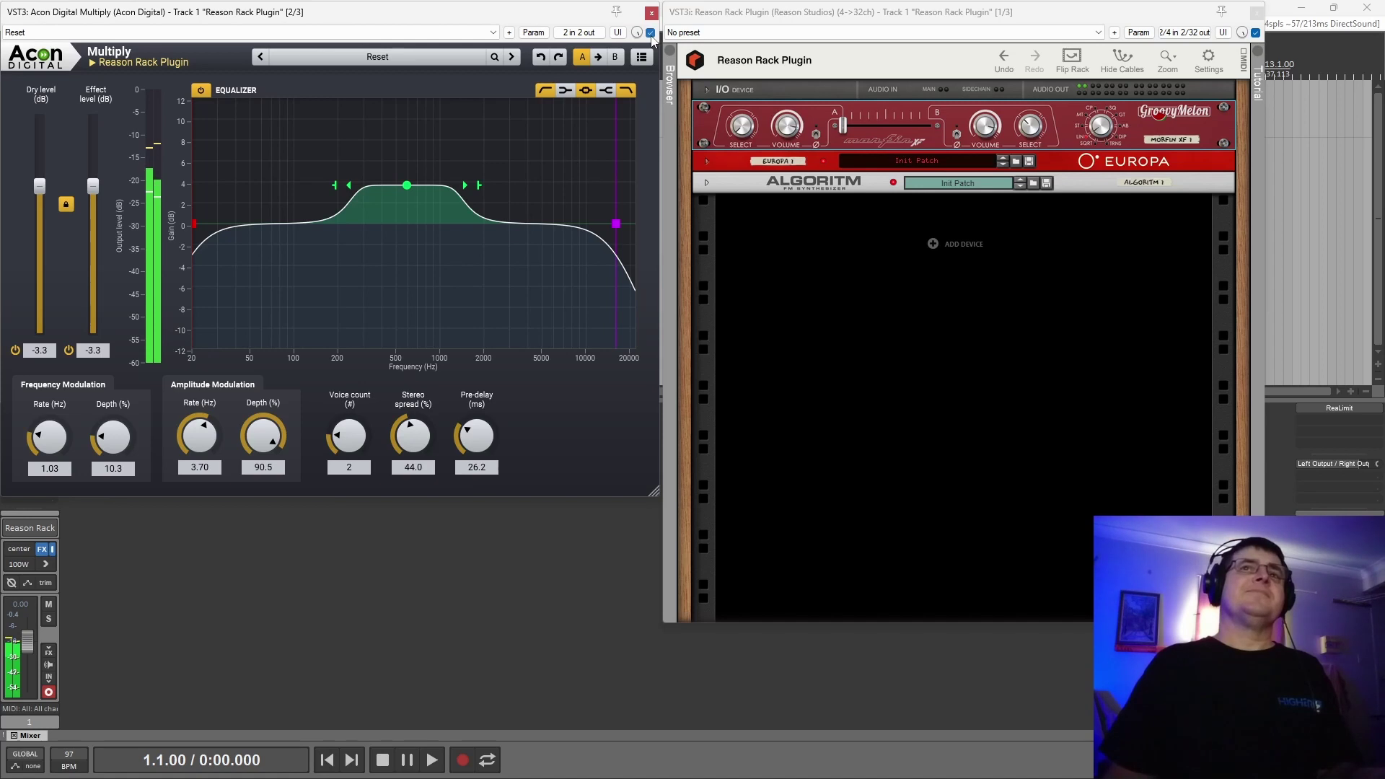
scroll(102, 188, "down", 2)
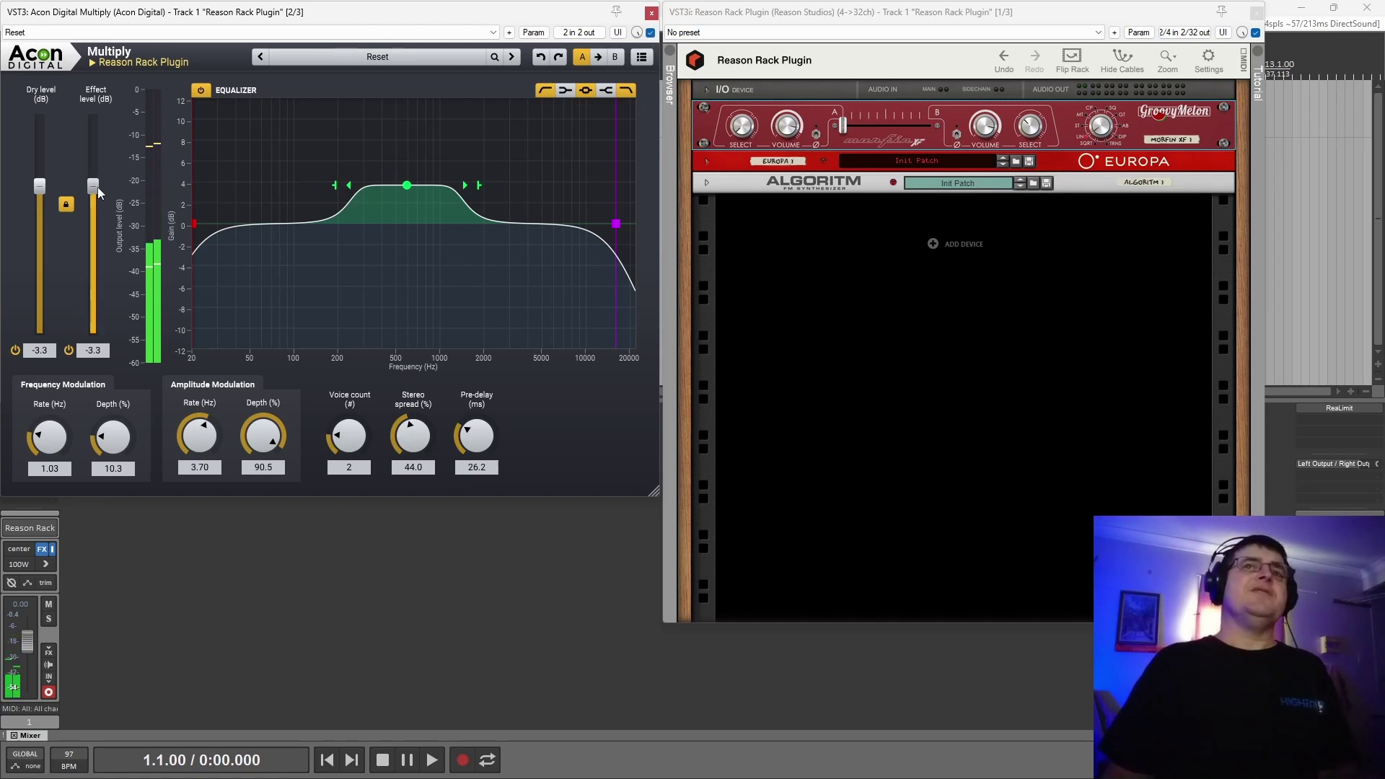
scroll(97, 189, "down", 3)
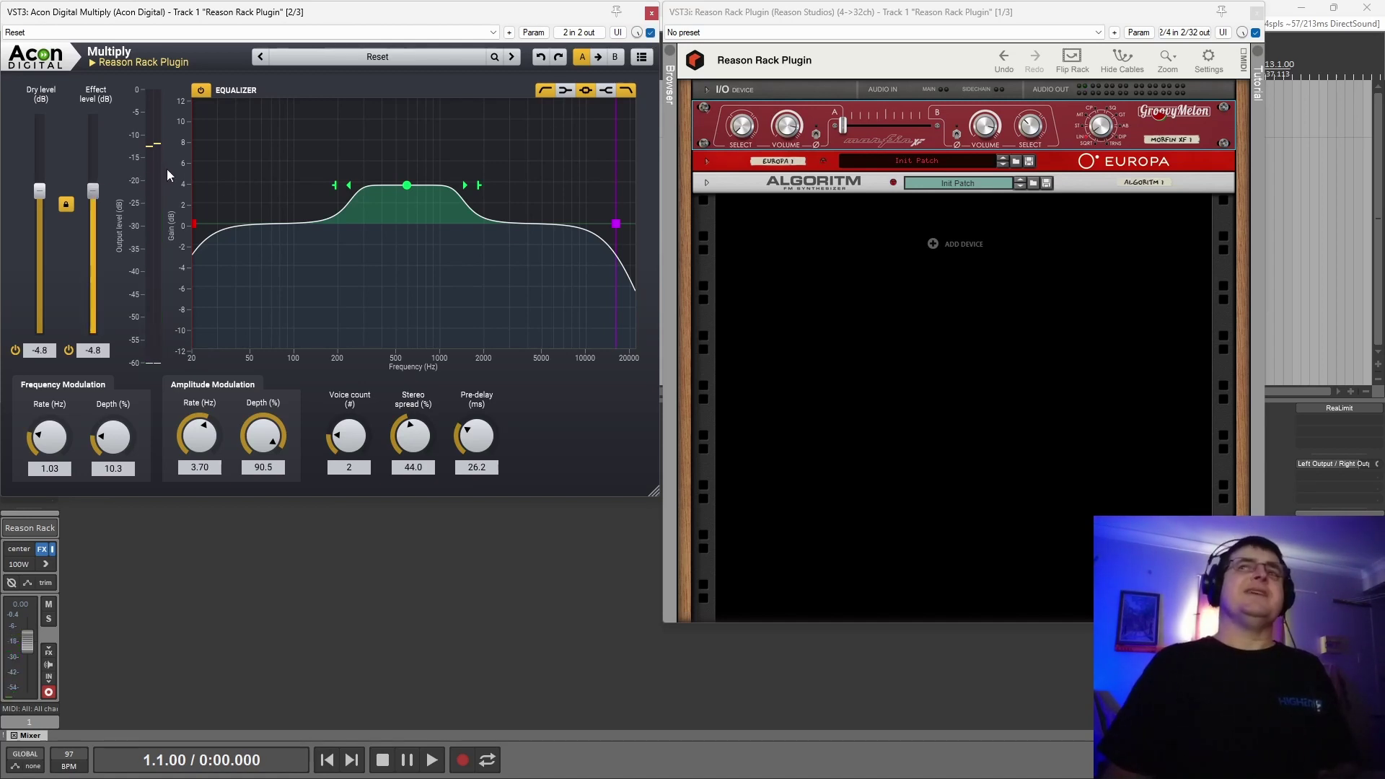
left_click(650, 33)
left_click(651, 33)
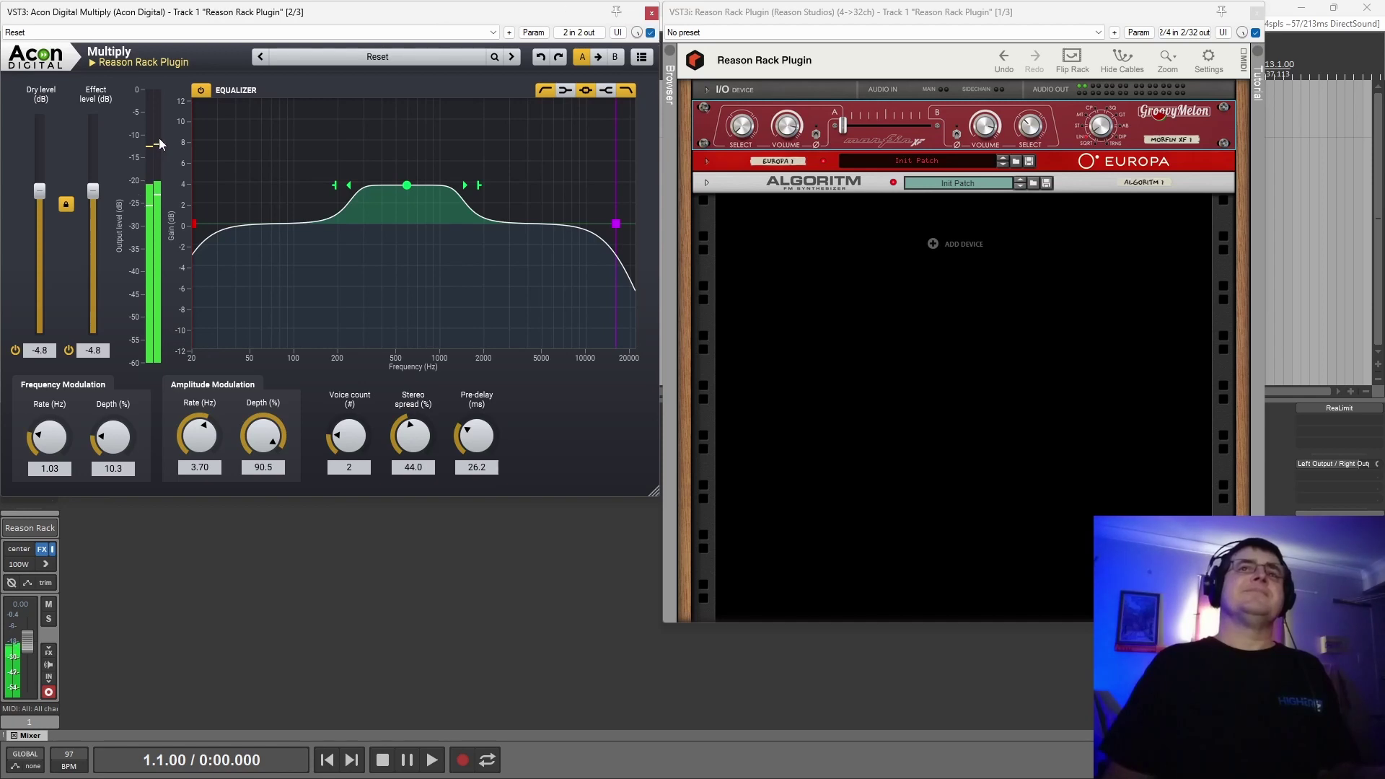
scroll(92, 195, "down", 5)
scroll(91, 196, "down", 2)
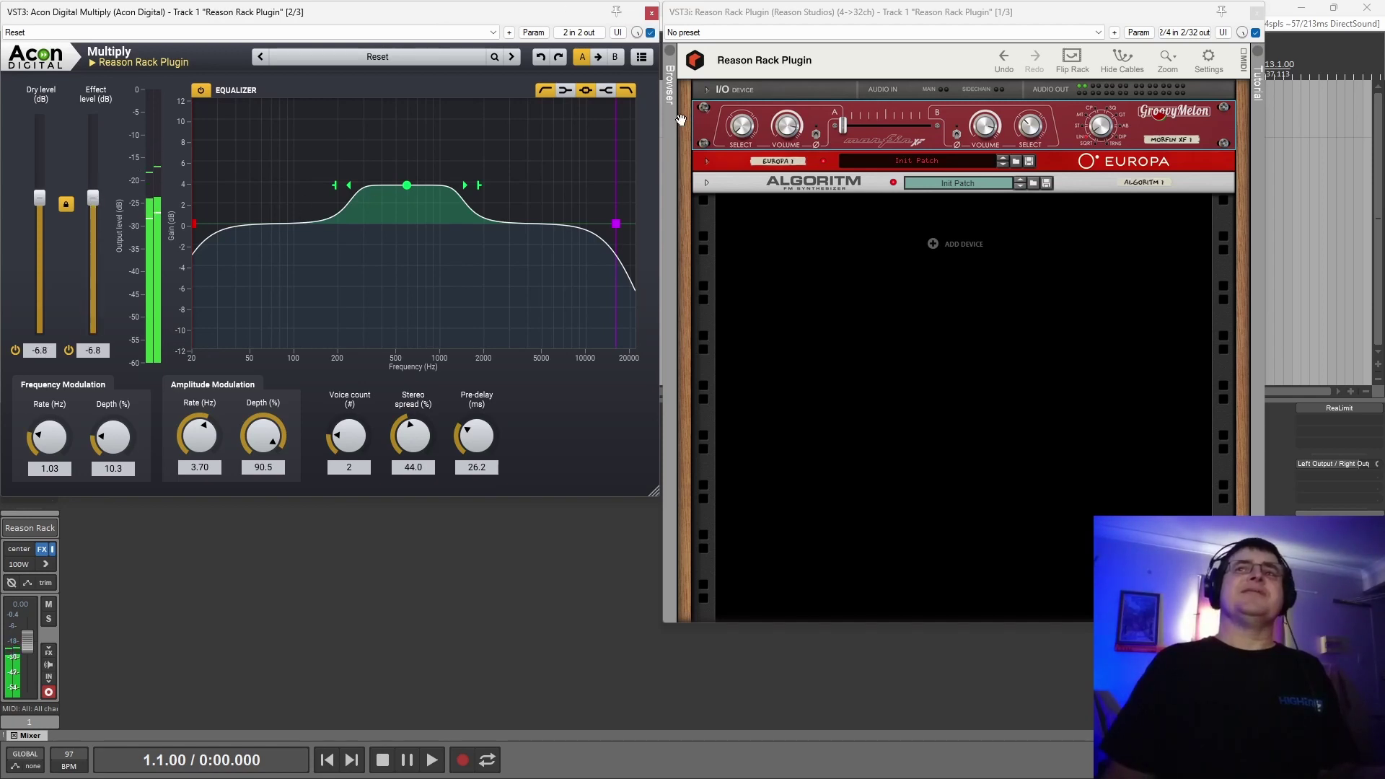
- Compare the chorus against bypass a few more times, ending with Multiply switched on
left_click(651, 33)
left_click(650, 33)
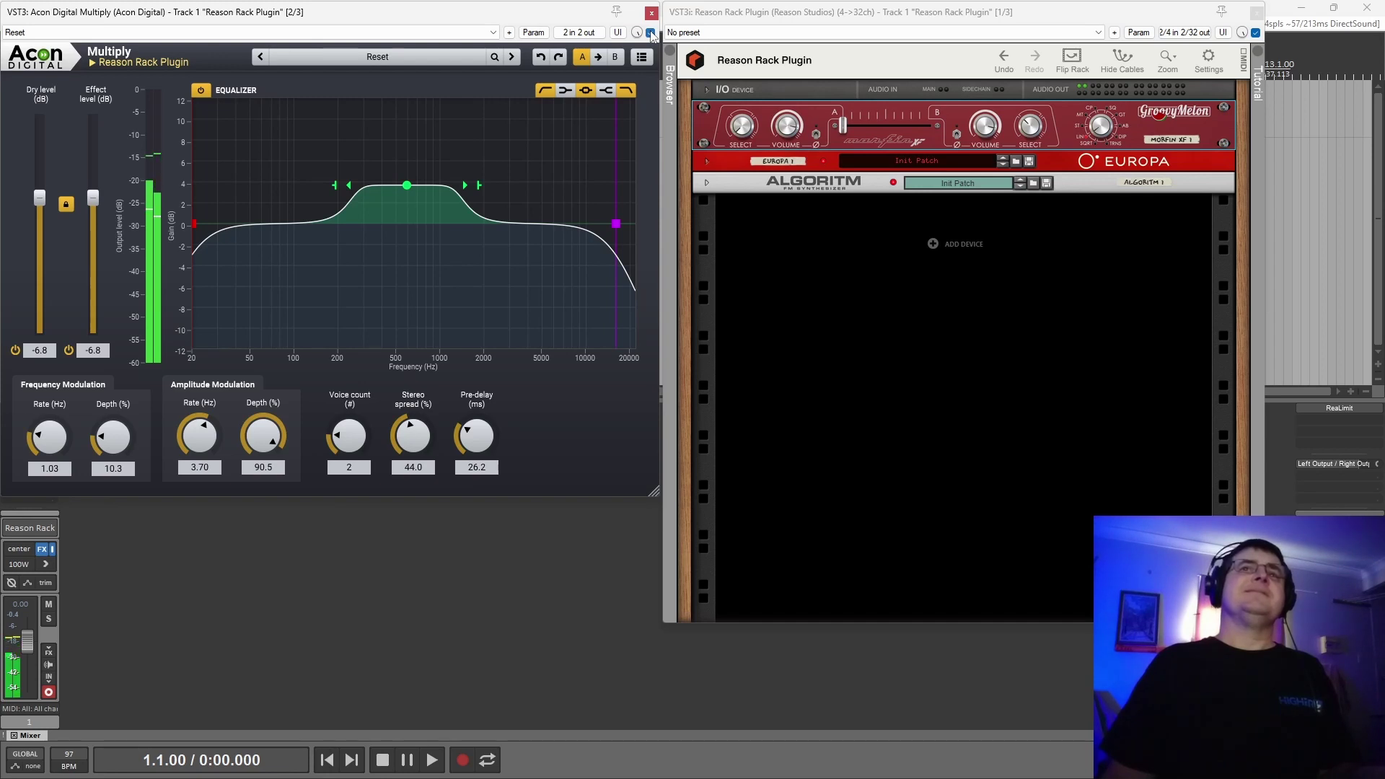
left_click(651, 33)
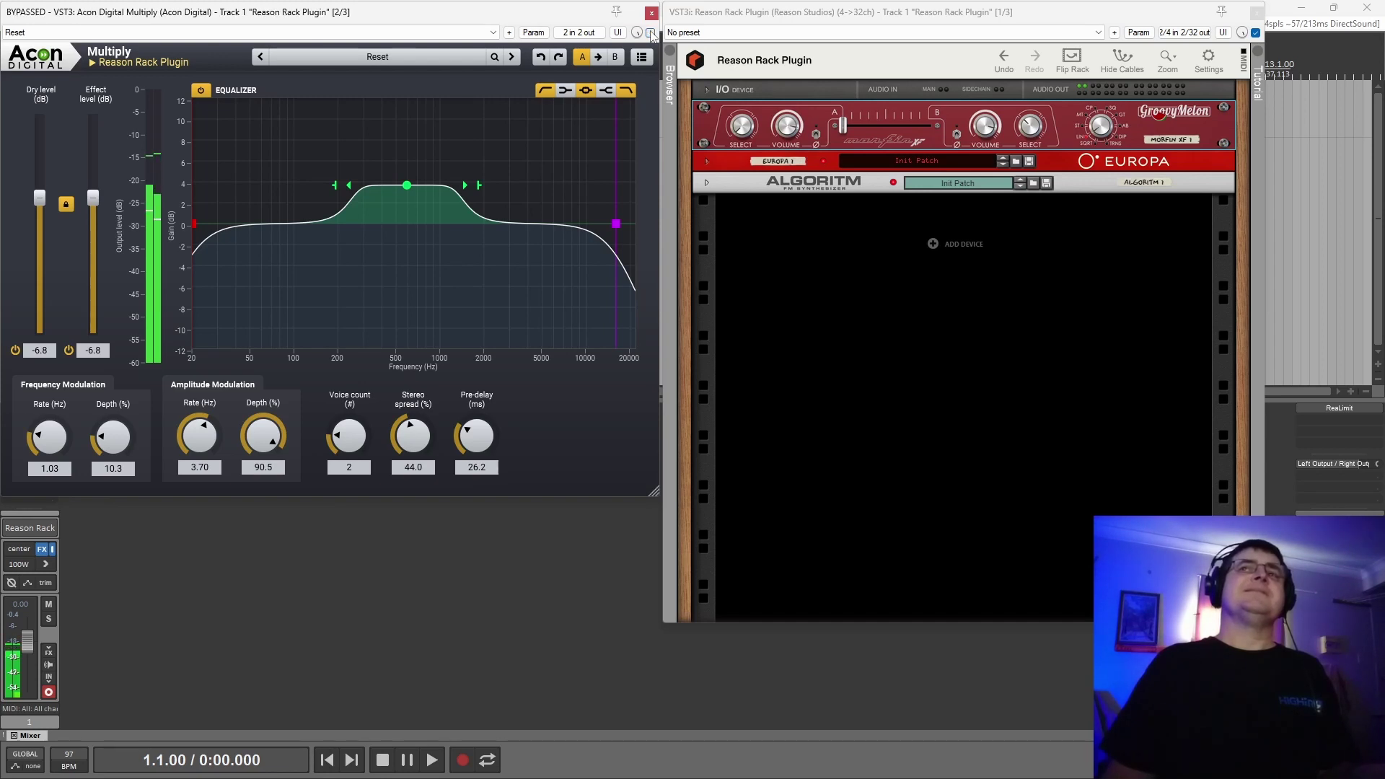
left_click(650, 33)
left_click(651, 33)
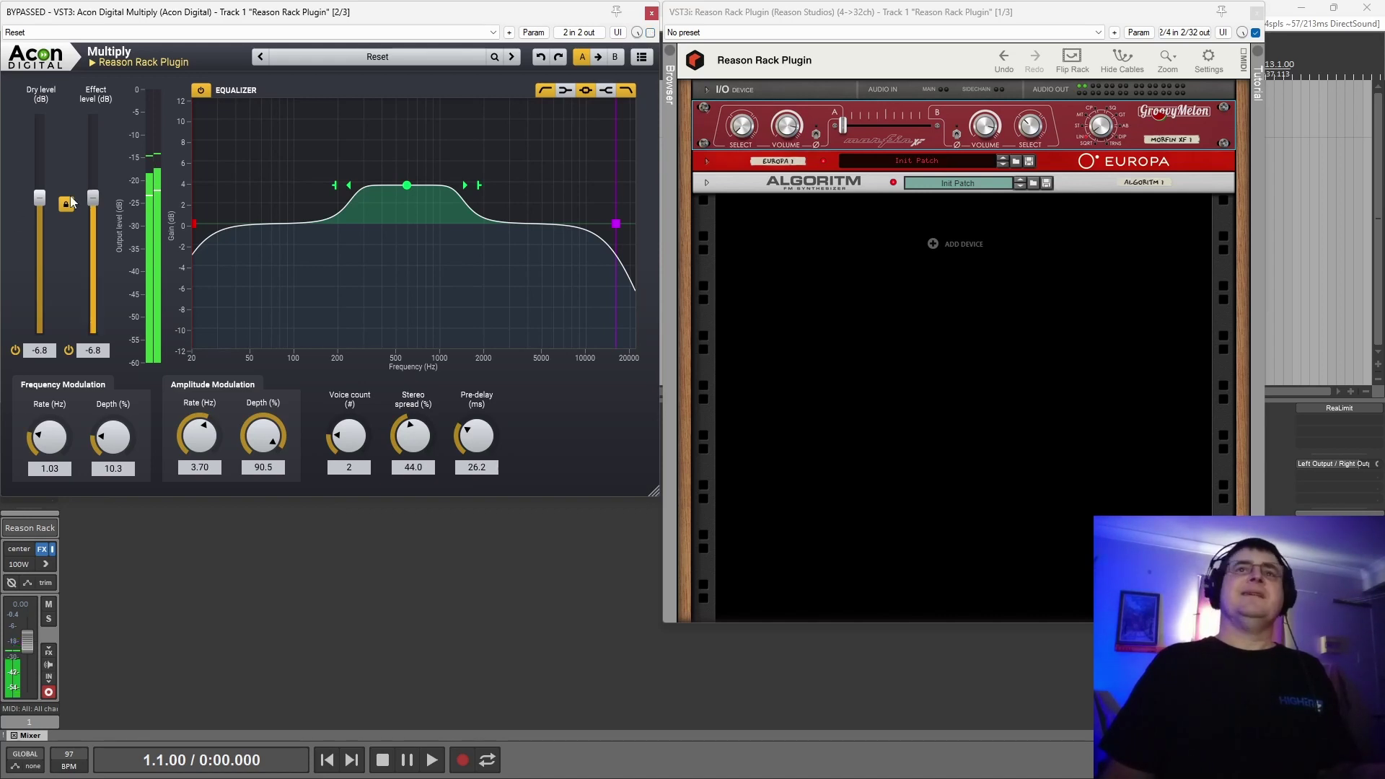
scroll(101, 202, "up", 1)
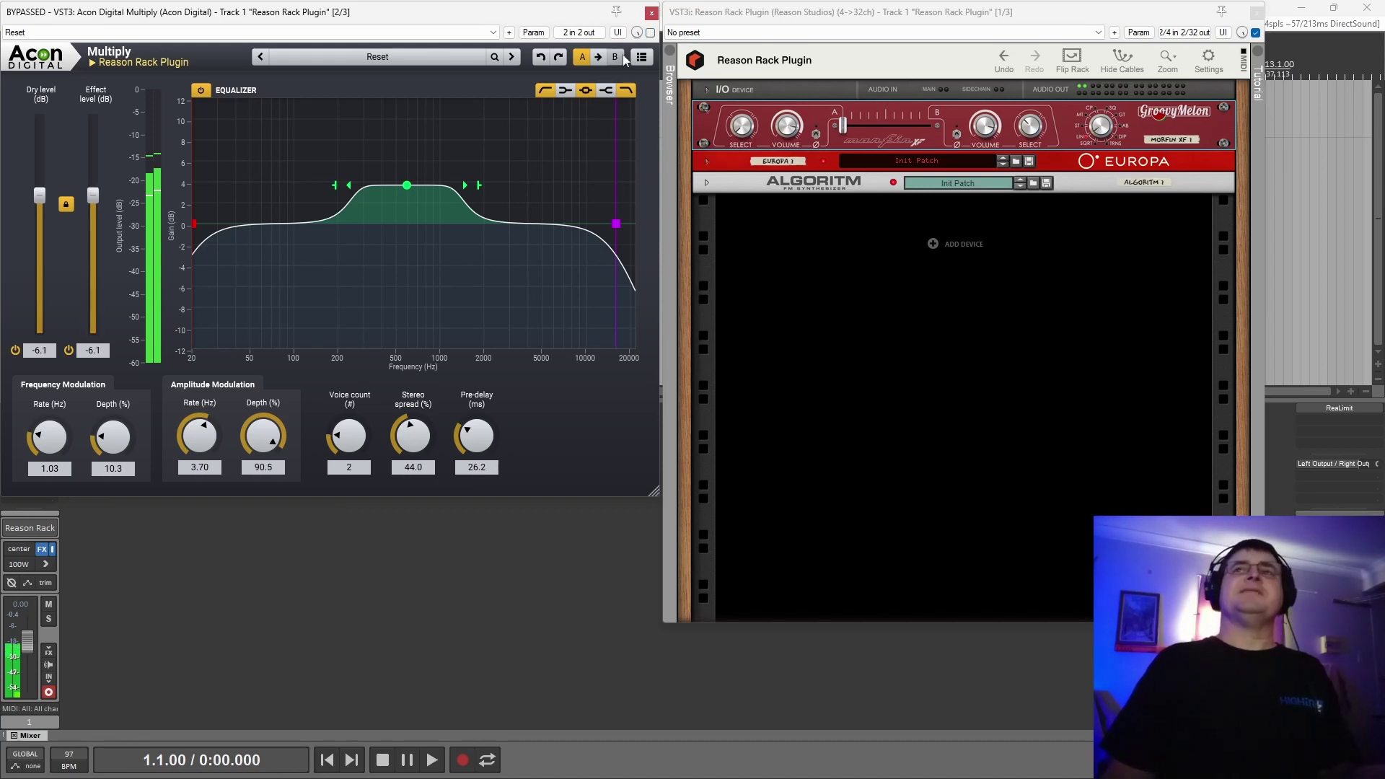
left_click(650, 33)
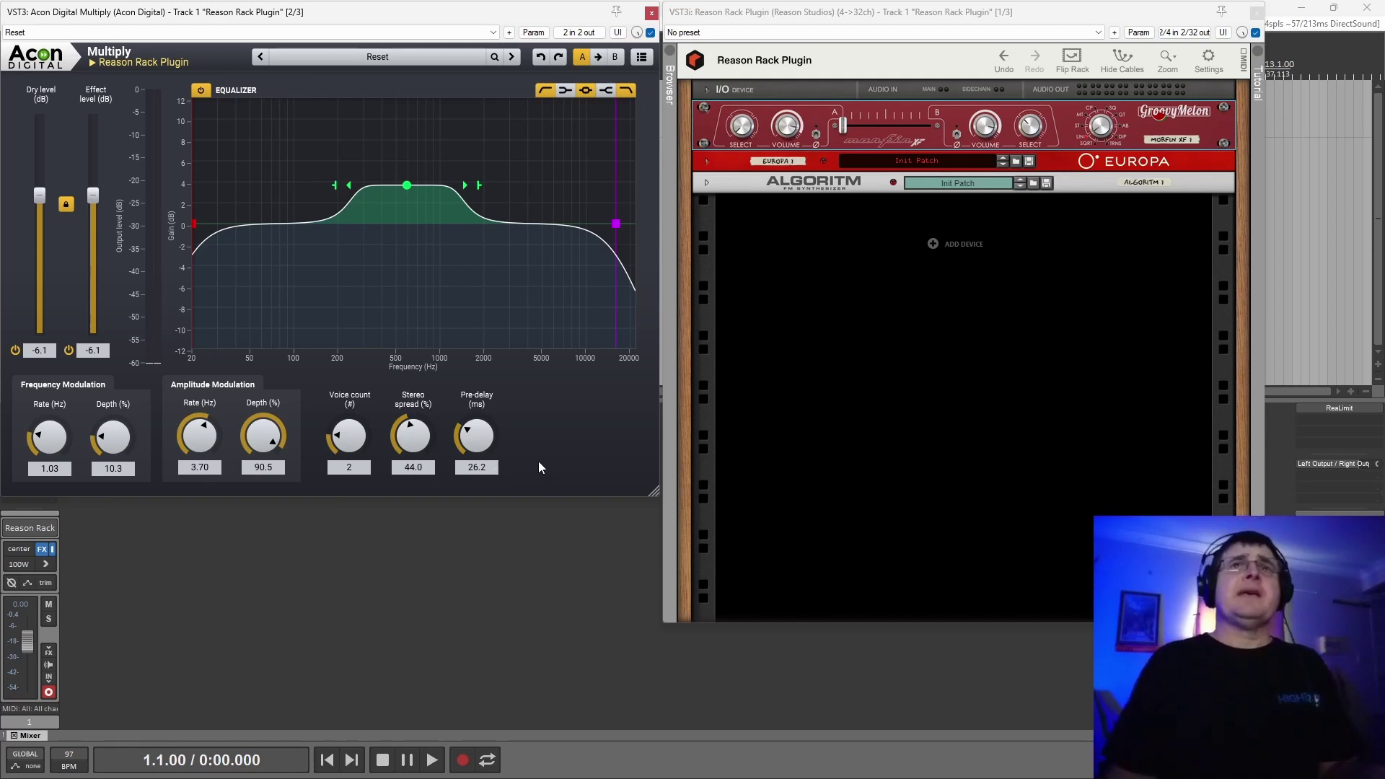
- Close the Multiply window, leaving HZ Multiplier's window open over REAPER
left_click(652, 14)
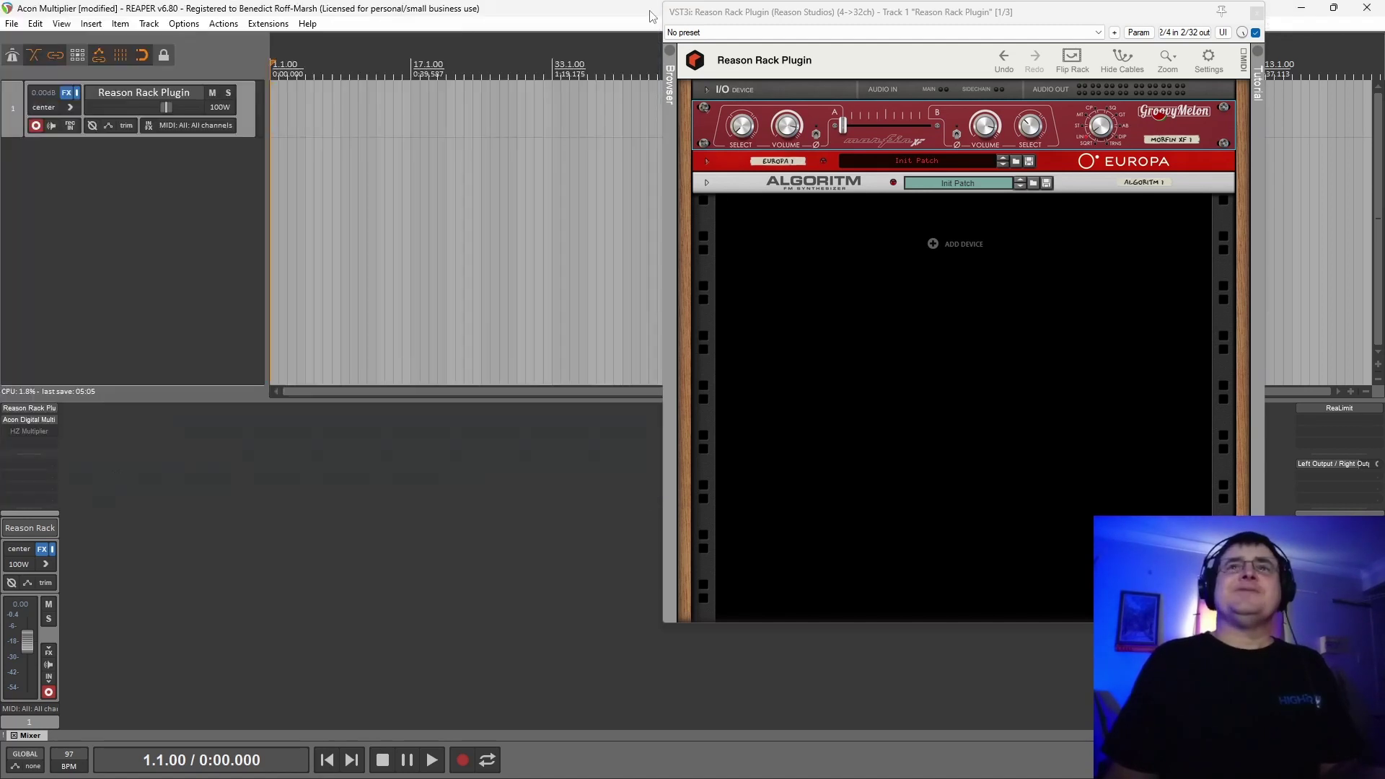
- Reopen Acon Digital Multiply beside HZ Multiplier and take HZ Multiplier out of bypass
left_click(29, 431)
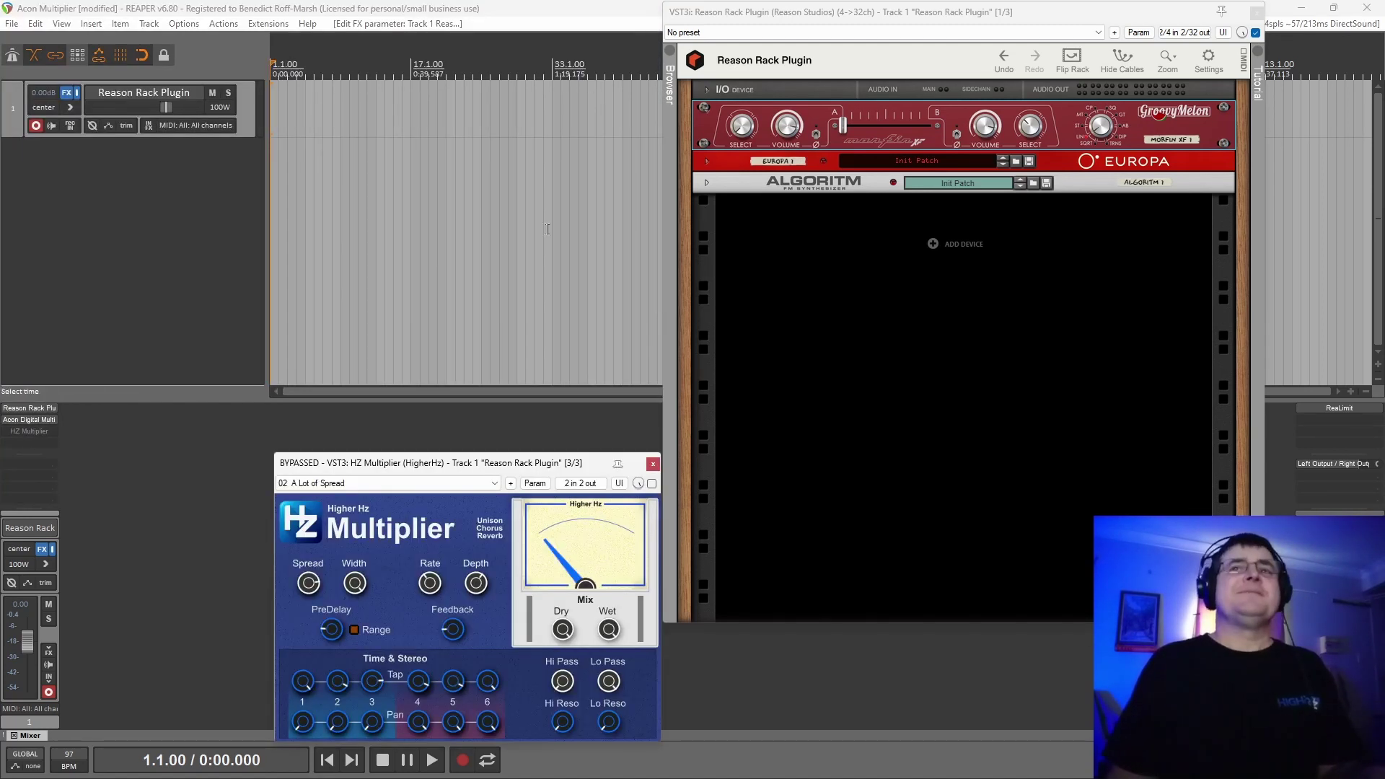
left_click(29, 419)
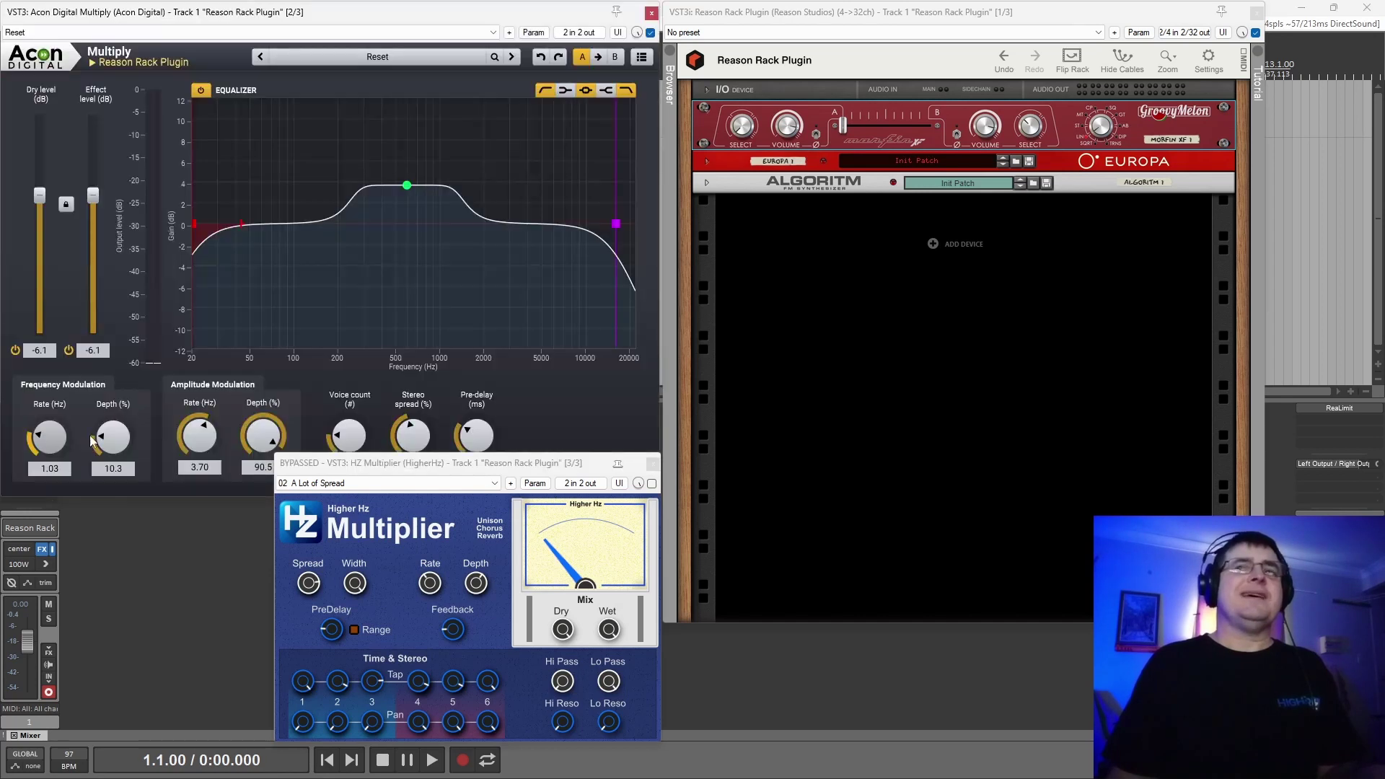
left_click(651, 483)
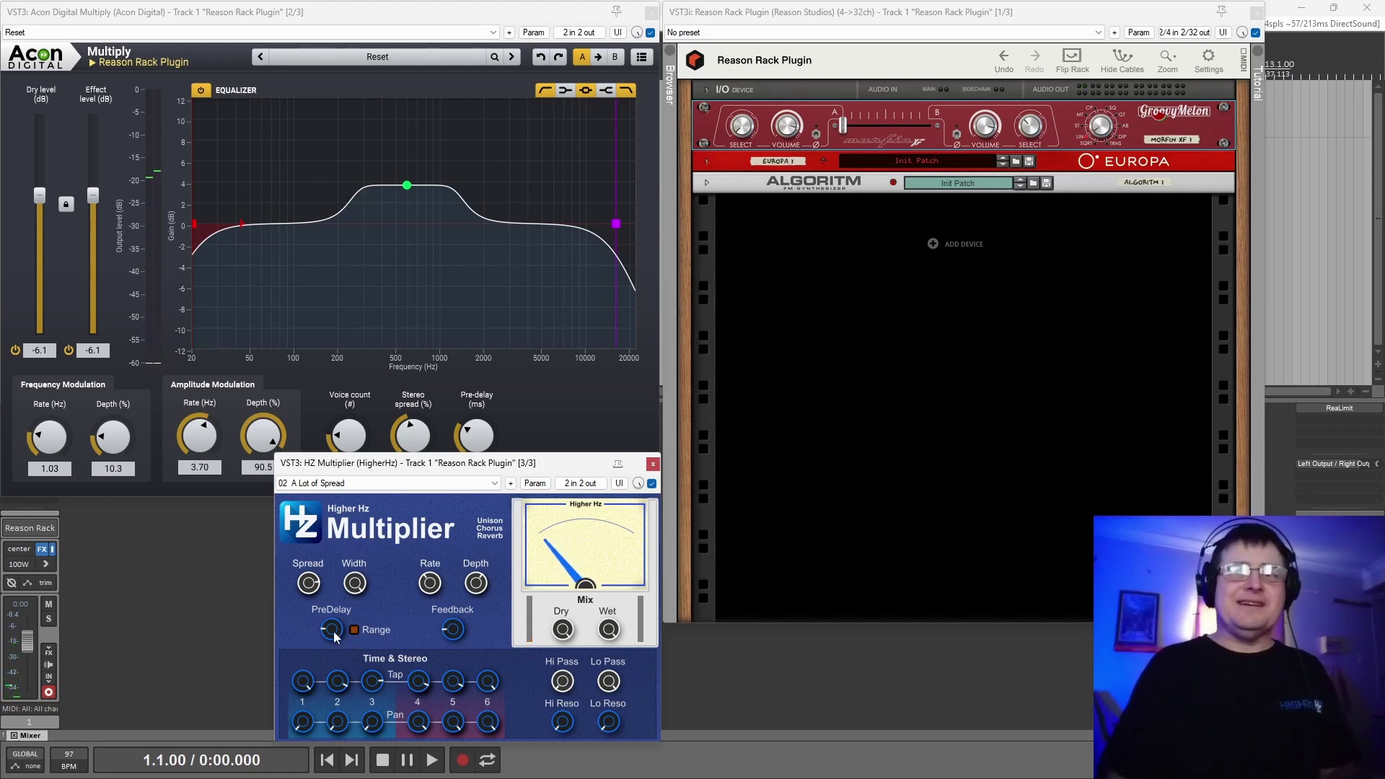
- Sweep HZ Multiplier's PreDelay up and back down, then bypass it to hear the dry synth
mouse_move(334, 634)
left_mouse_down()
mouse_move(340, 593)
mouse_move(343, 627)
left_mouse_up()
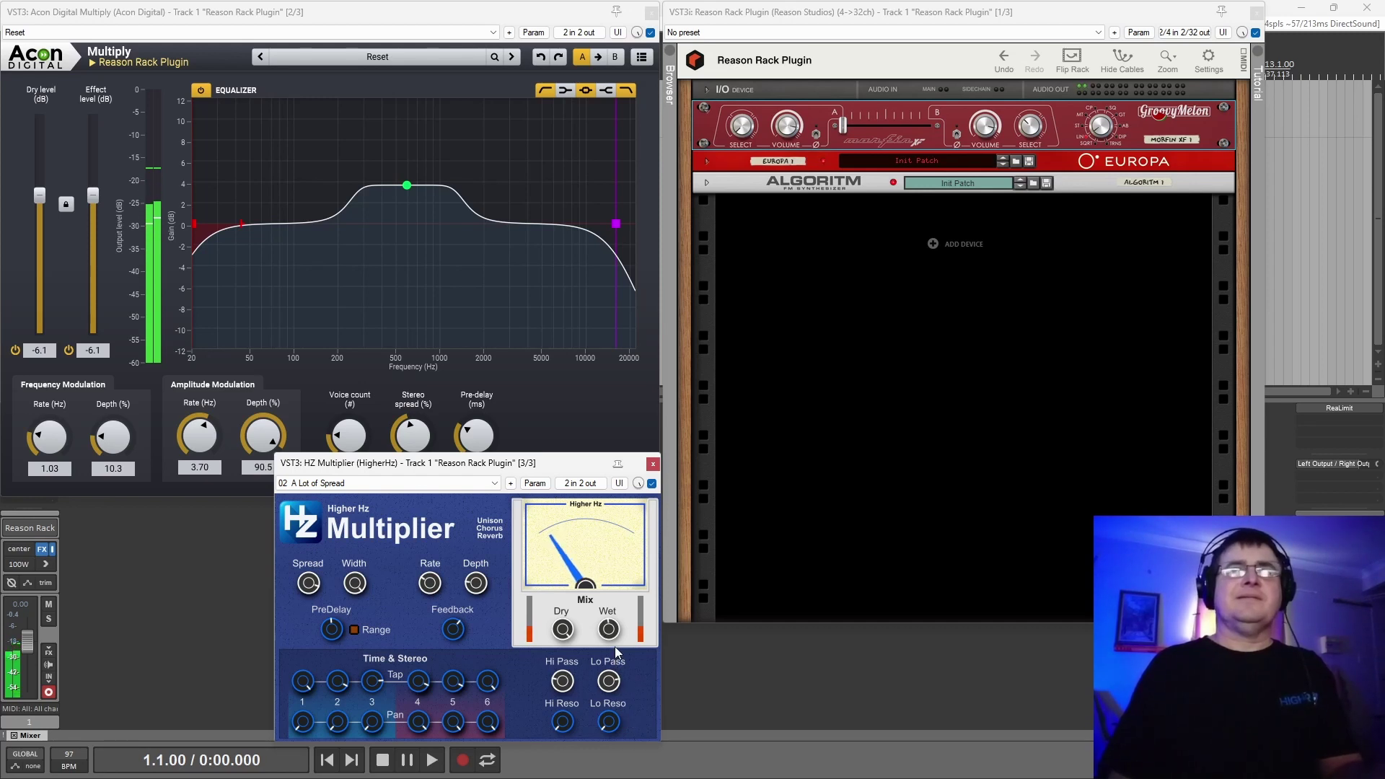
left_click(651, 483)
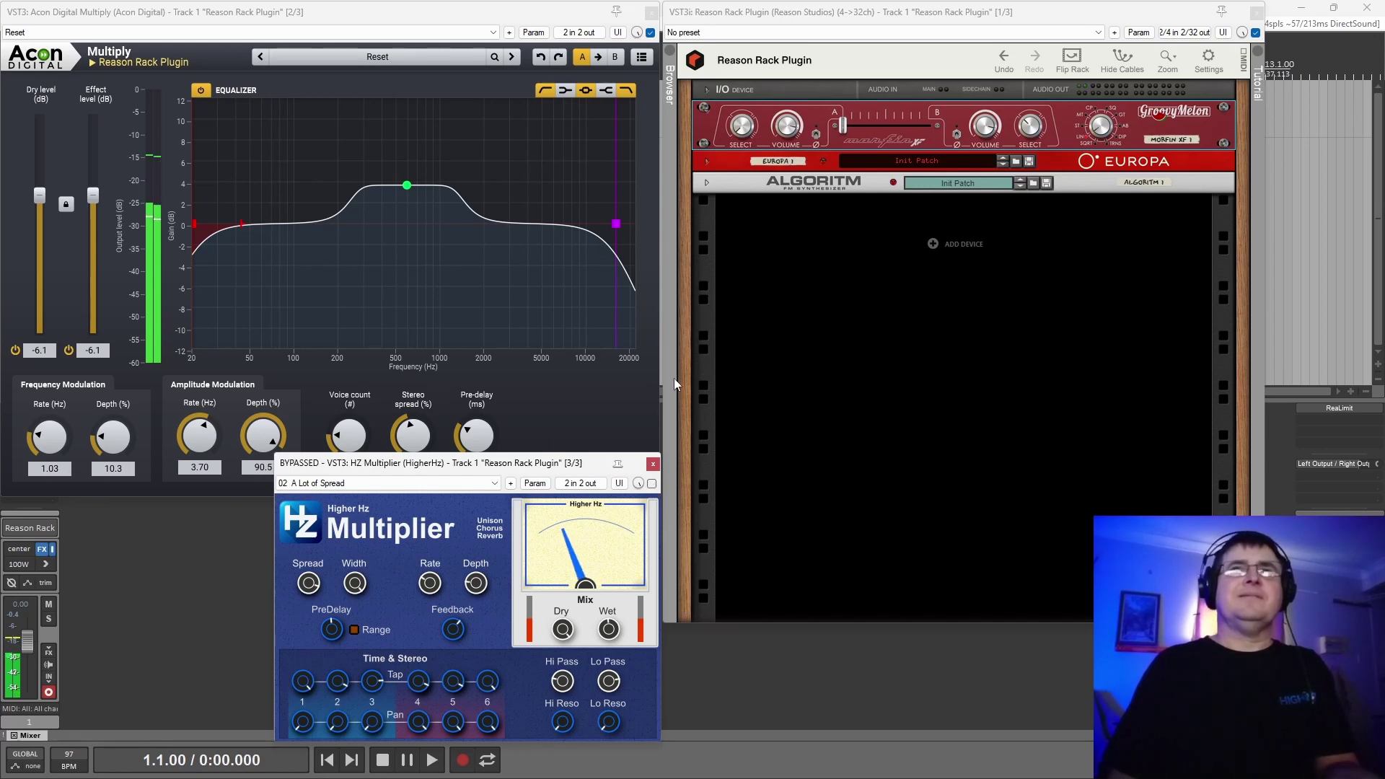
- Shorten Europa's amp envelope release slightly, fold the device, and re-enable HZ Multiplier
left_click(707, 157)
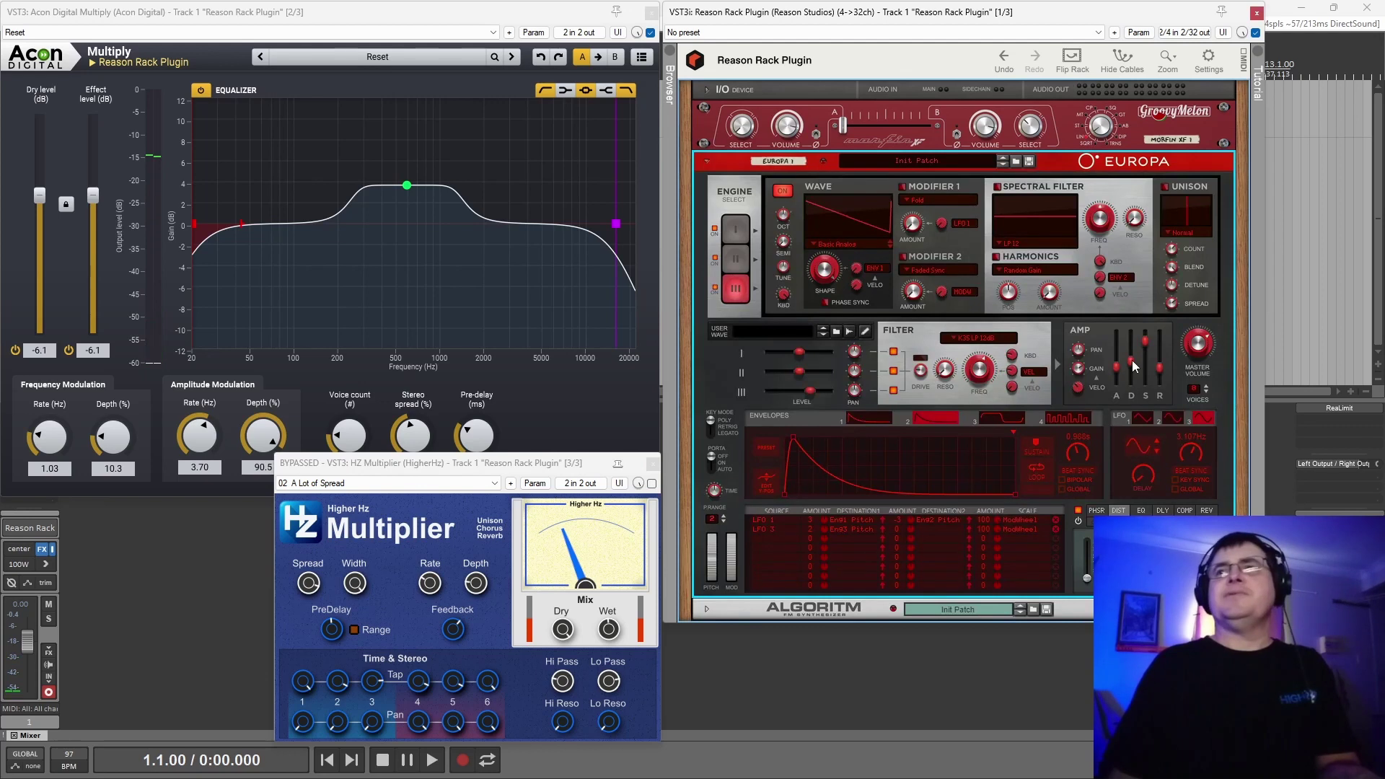
left_click_drag(1156, 371, 1157, 378)
left_click(708, 163)
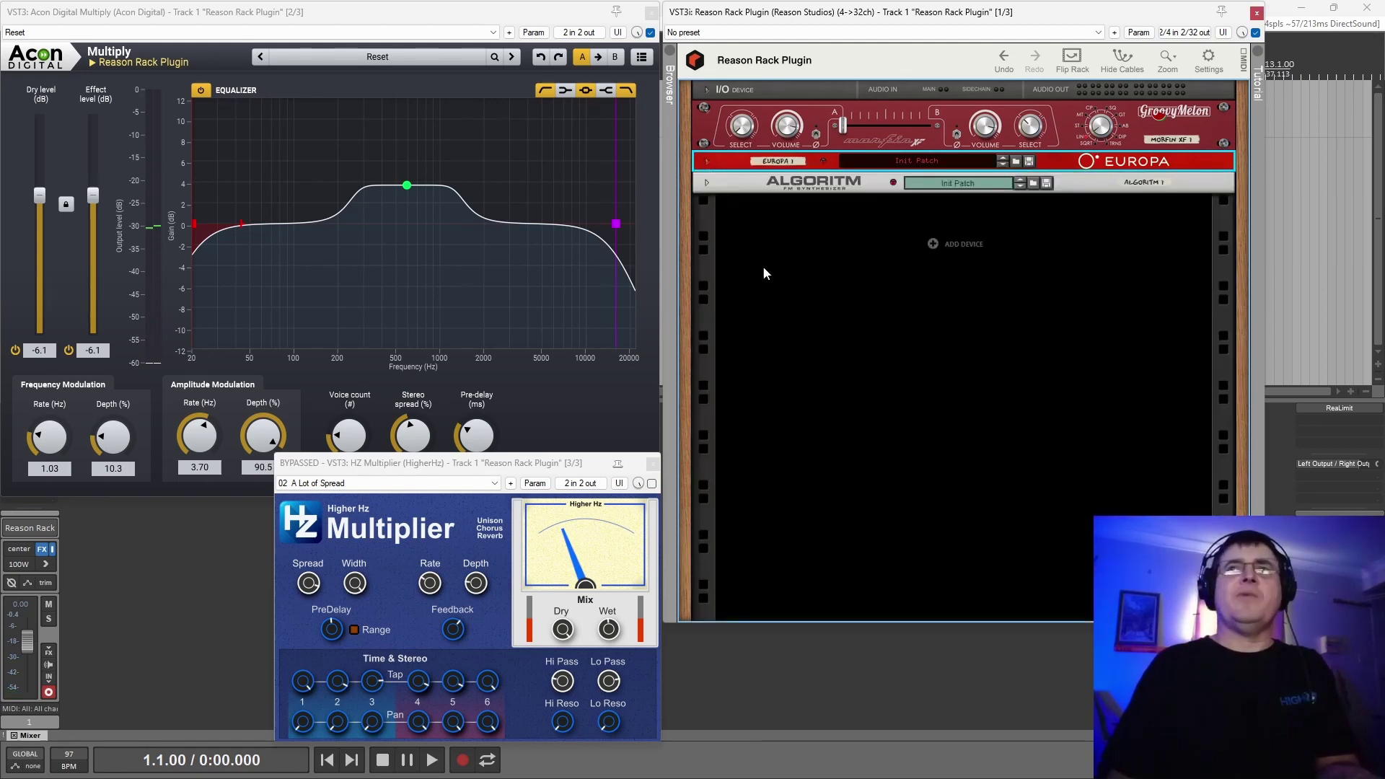
left_click(656, 488)
left_click(652, 483)
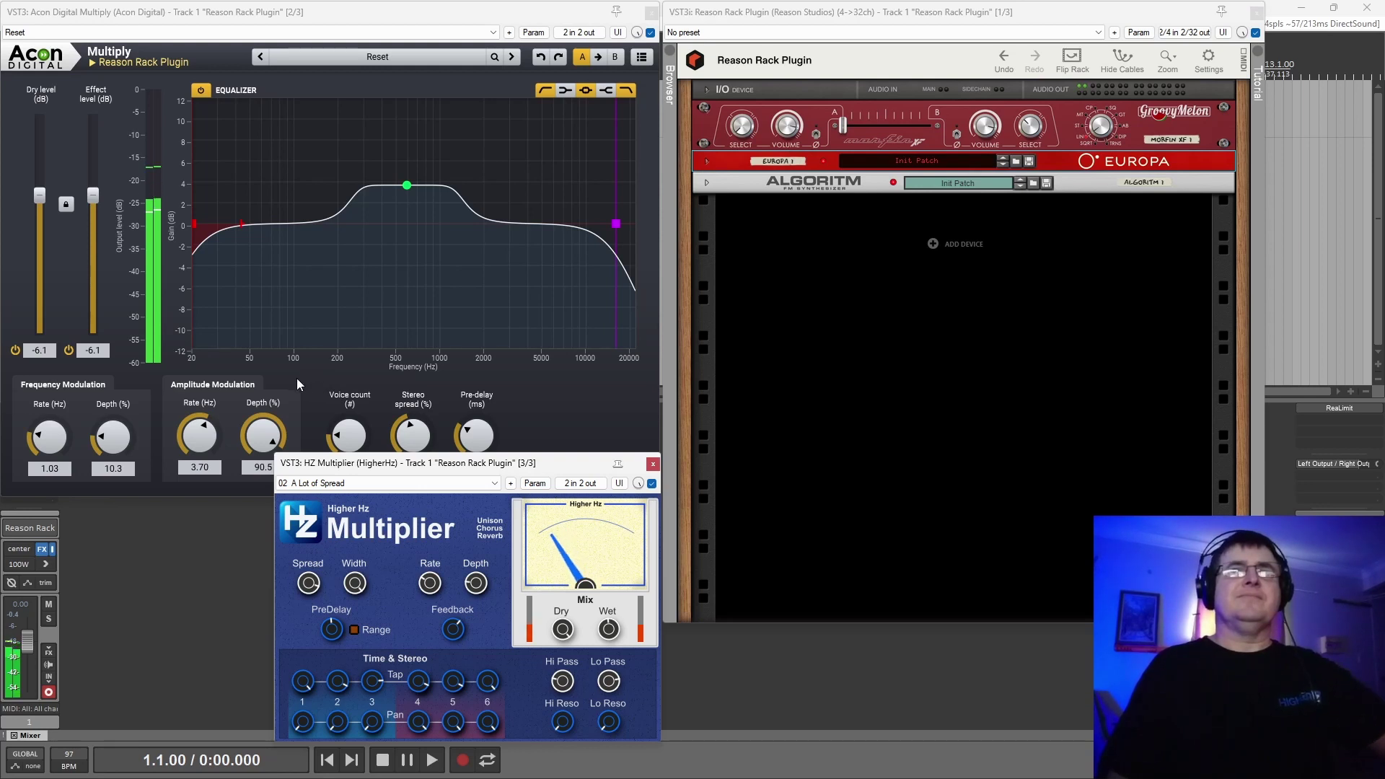
left_click(71, 352)
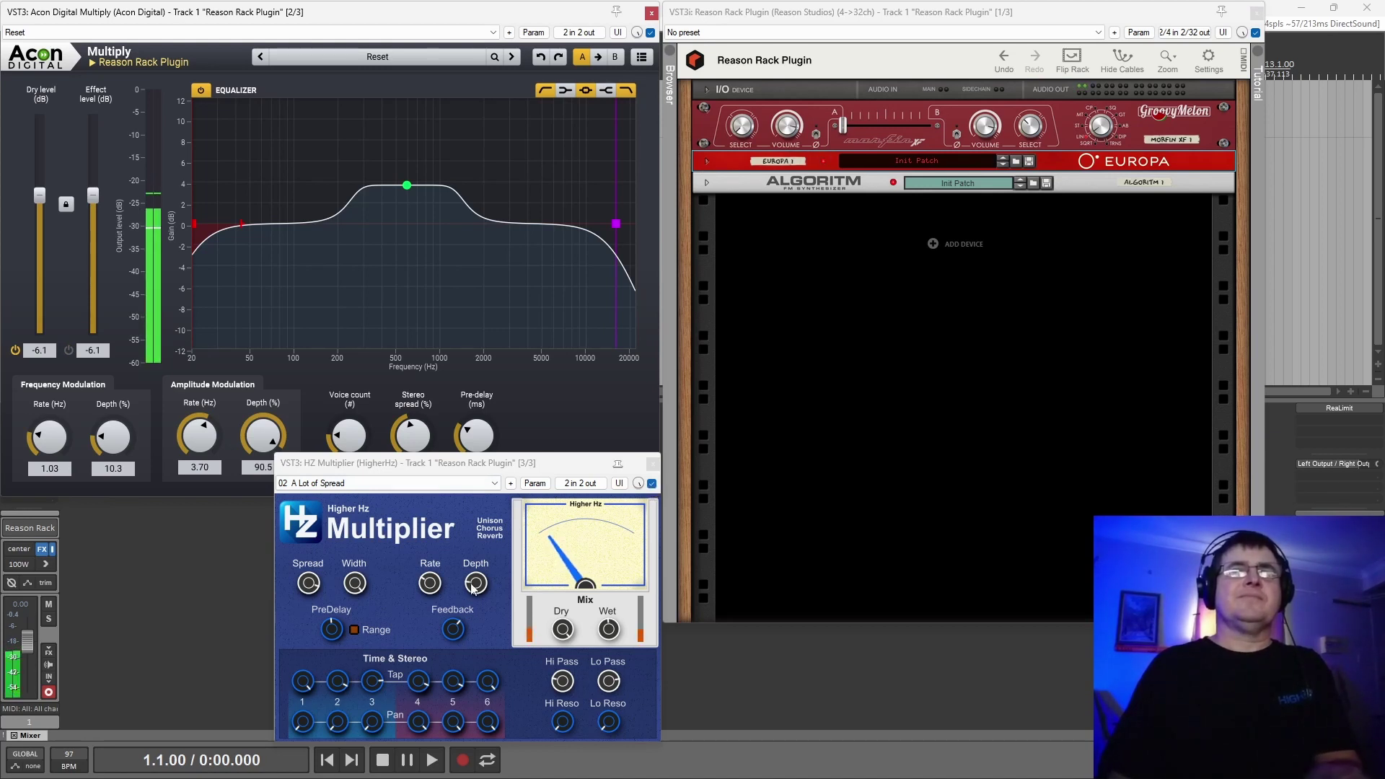
left_click(454, 629)
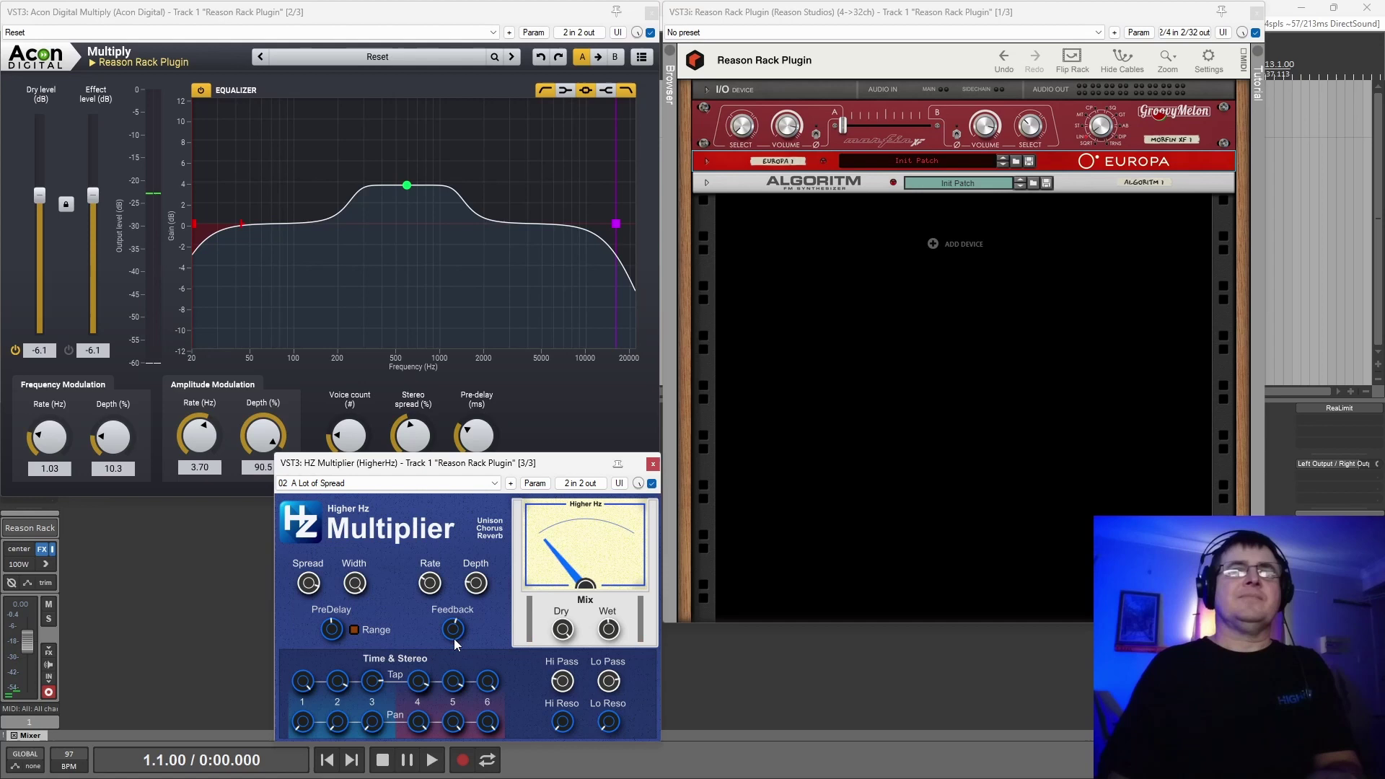
left_click(652, 484)
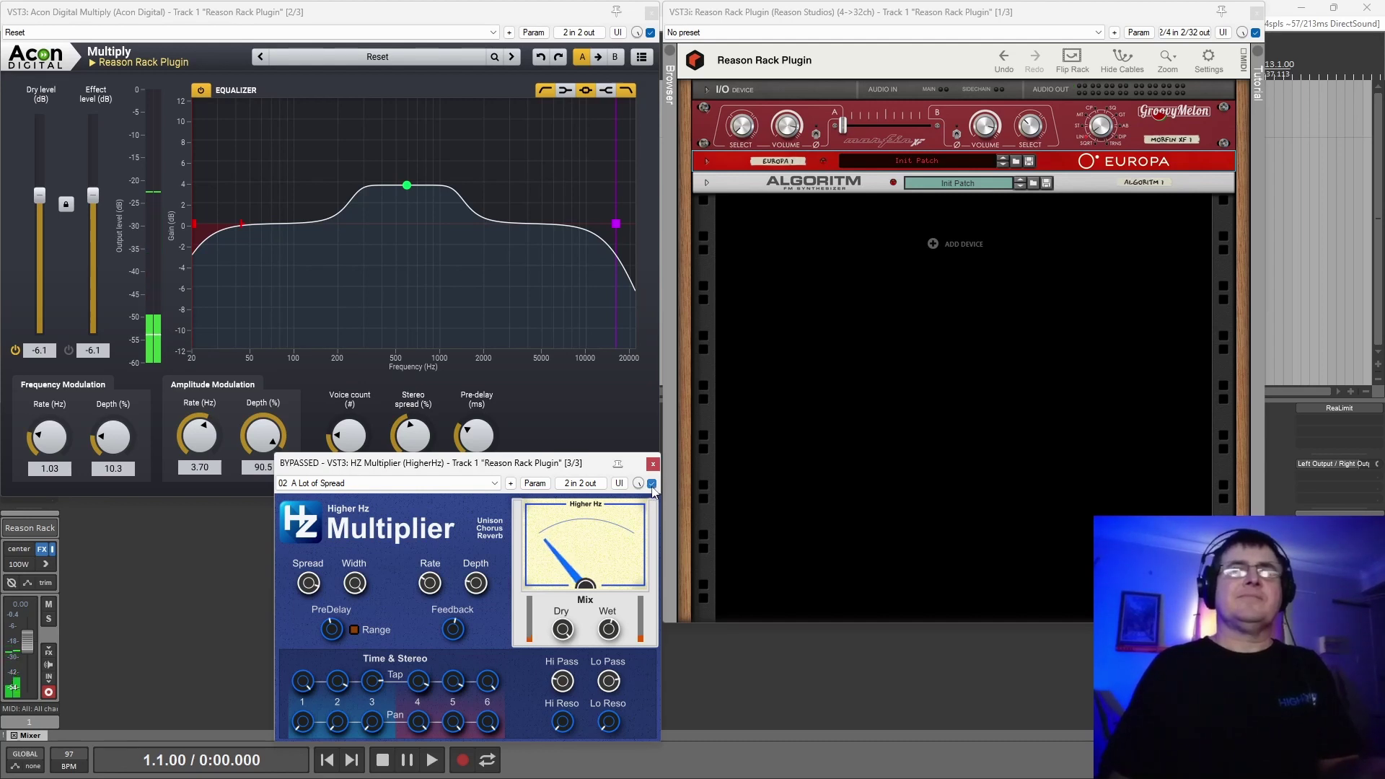
left_click(69, 349)
left_click(652, 483)
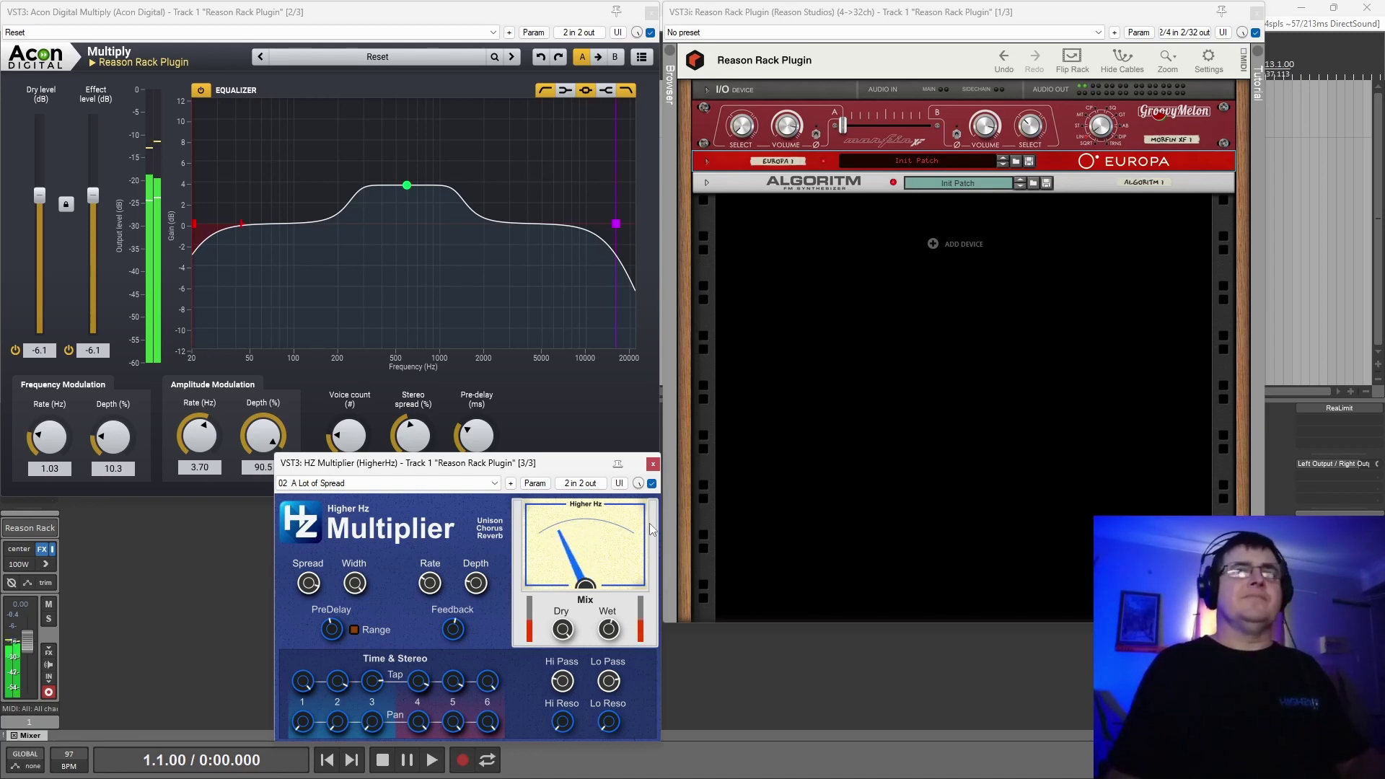
left_click(651, 484)
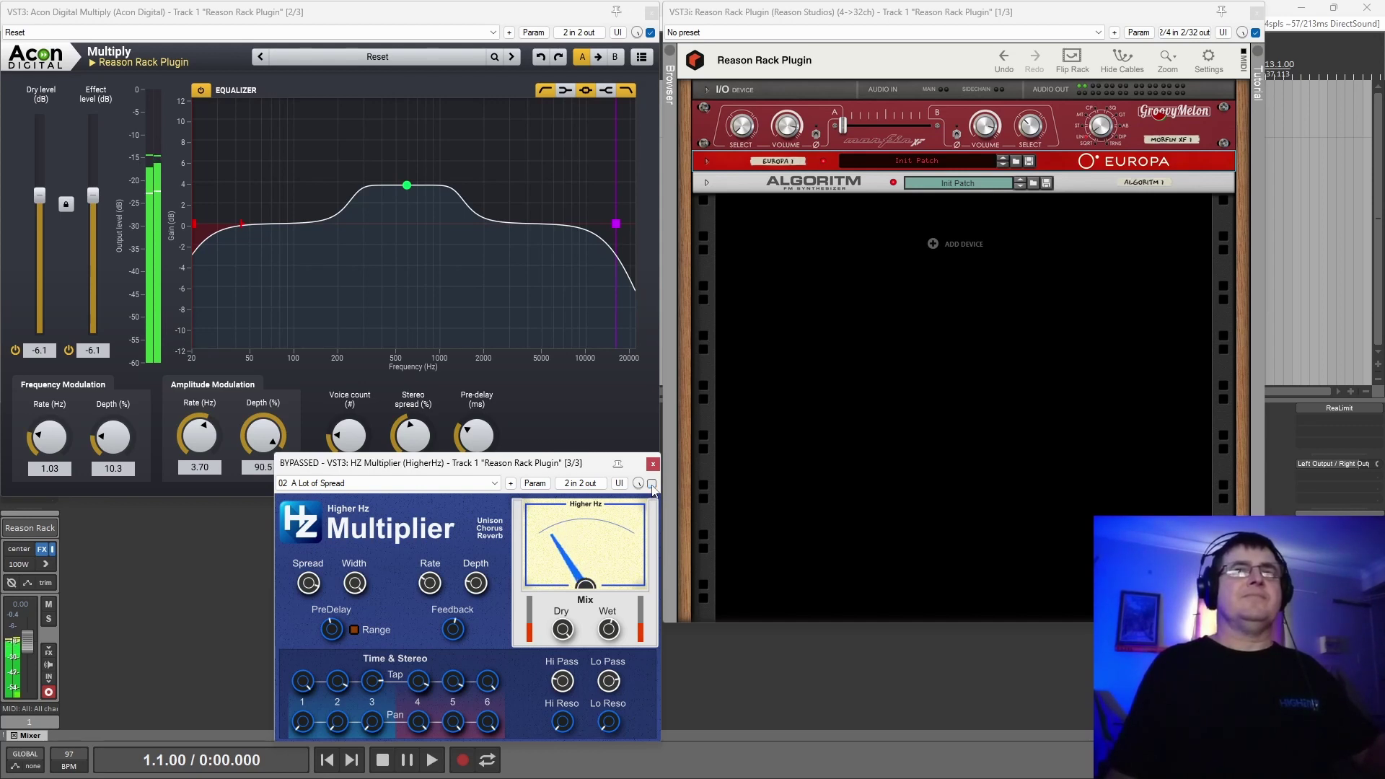
left_click(652, 484)
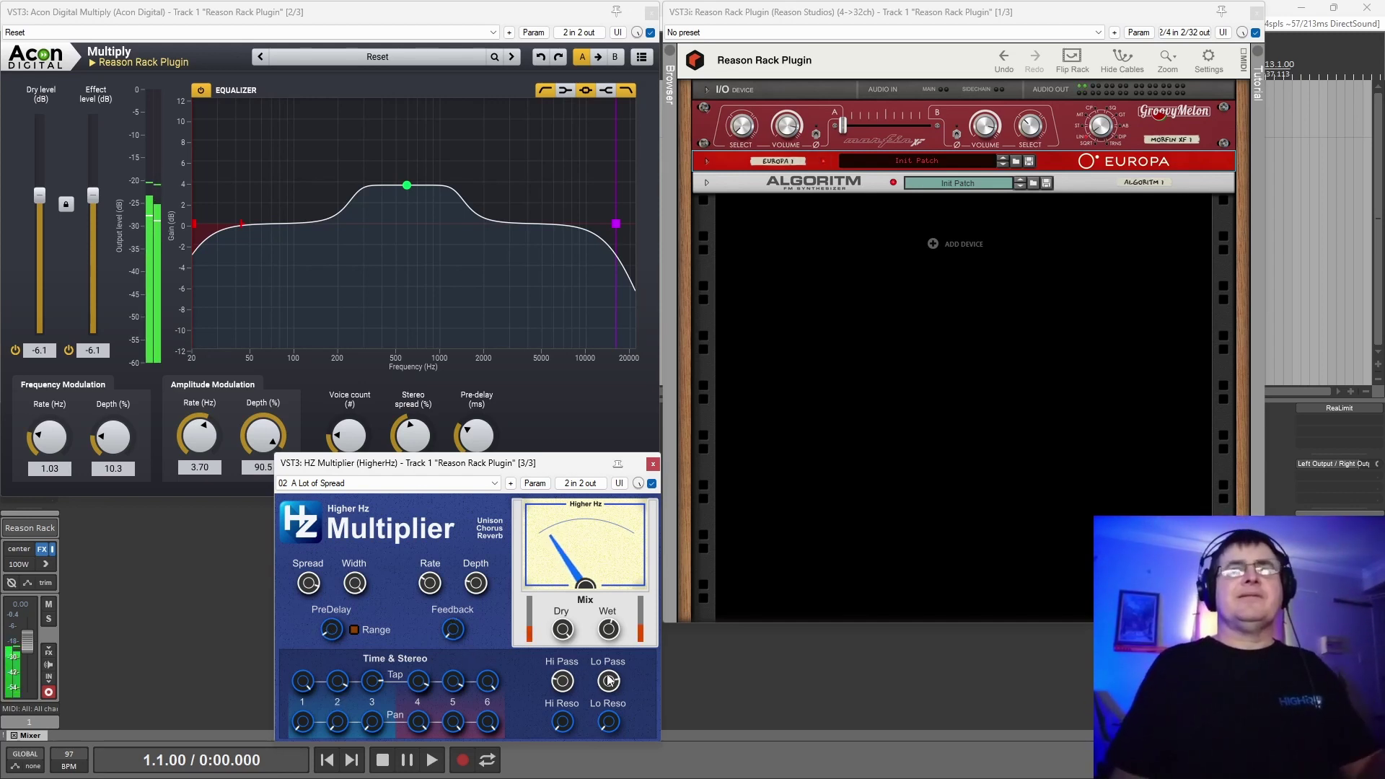
left_click(652, 483)
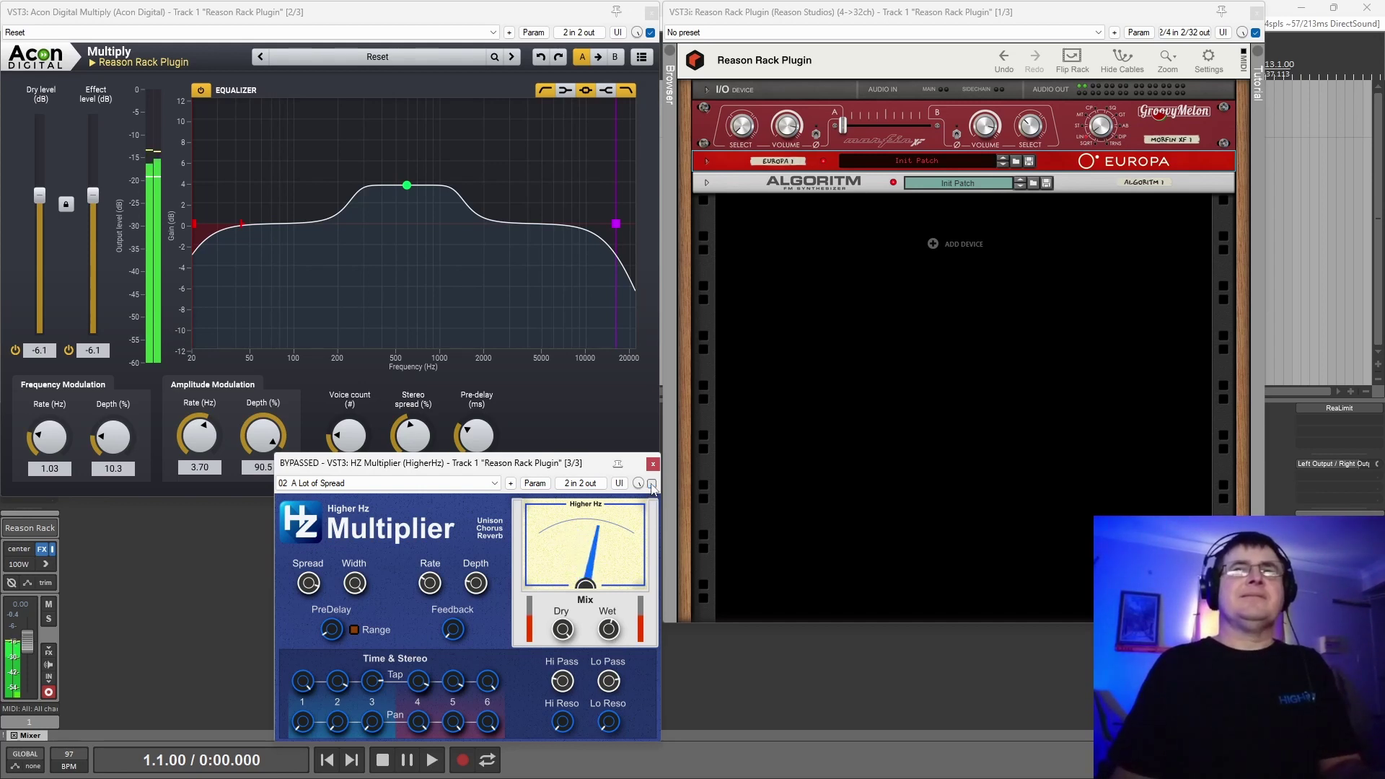
left_click(651, 484)
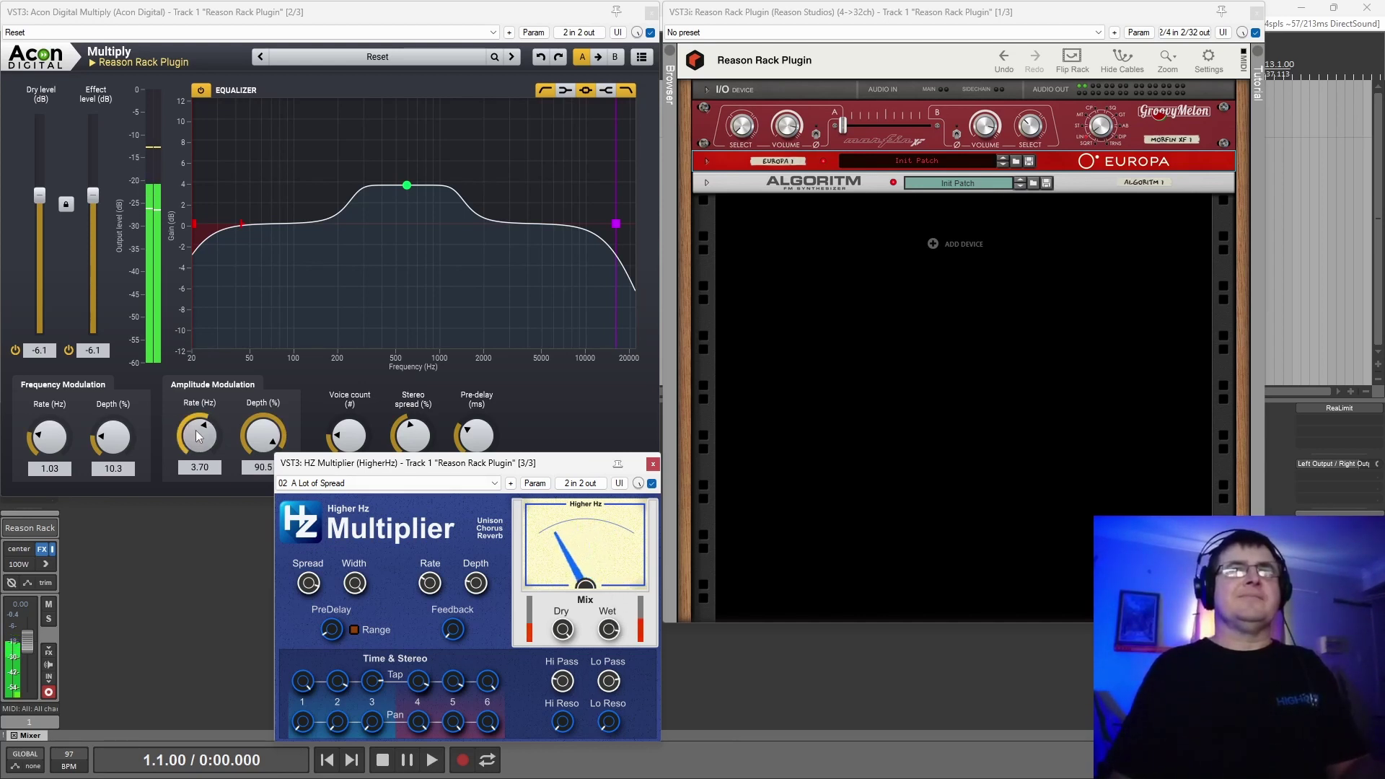
left_click(70, 350)
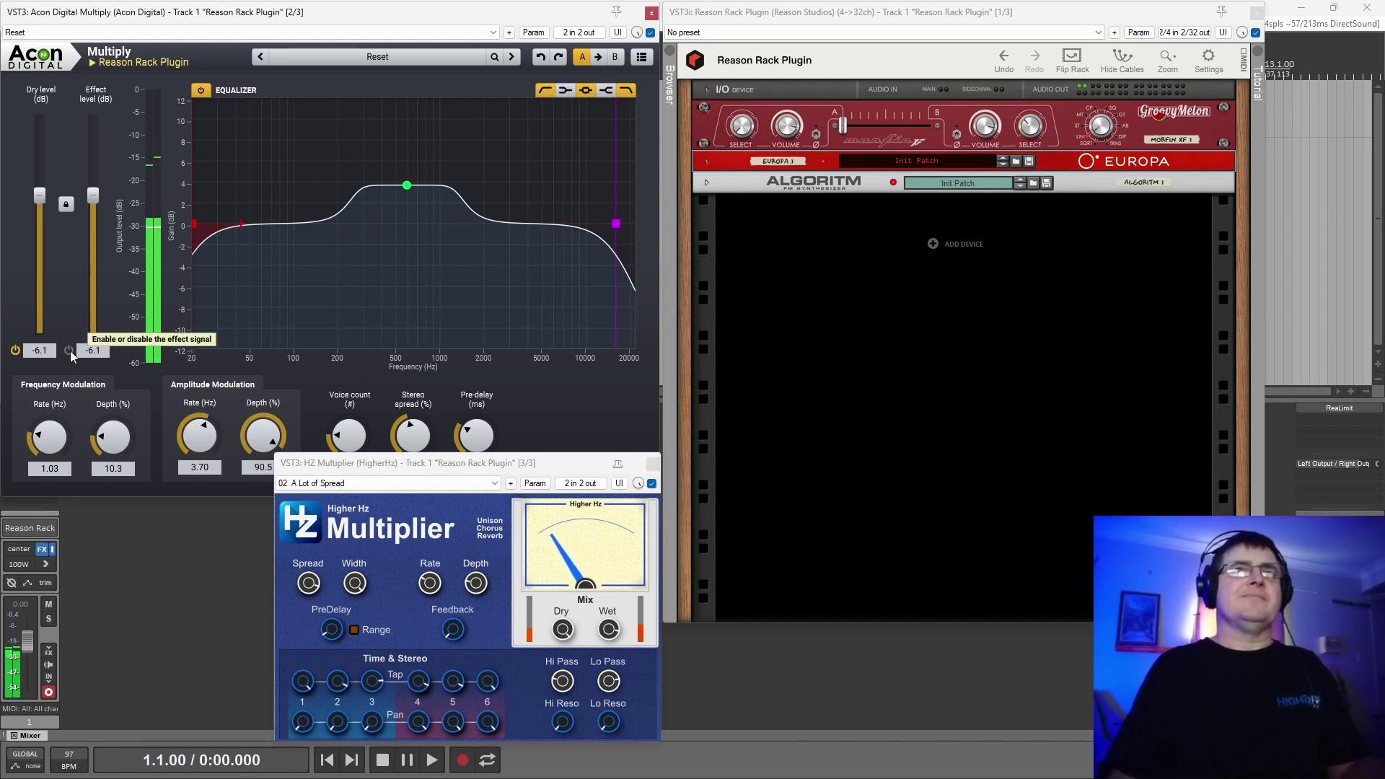
left_click(69, 350)
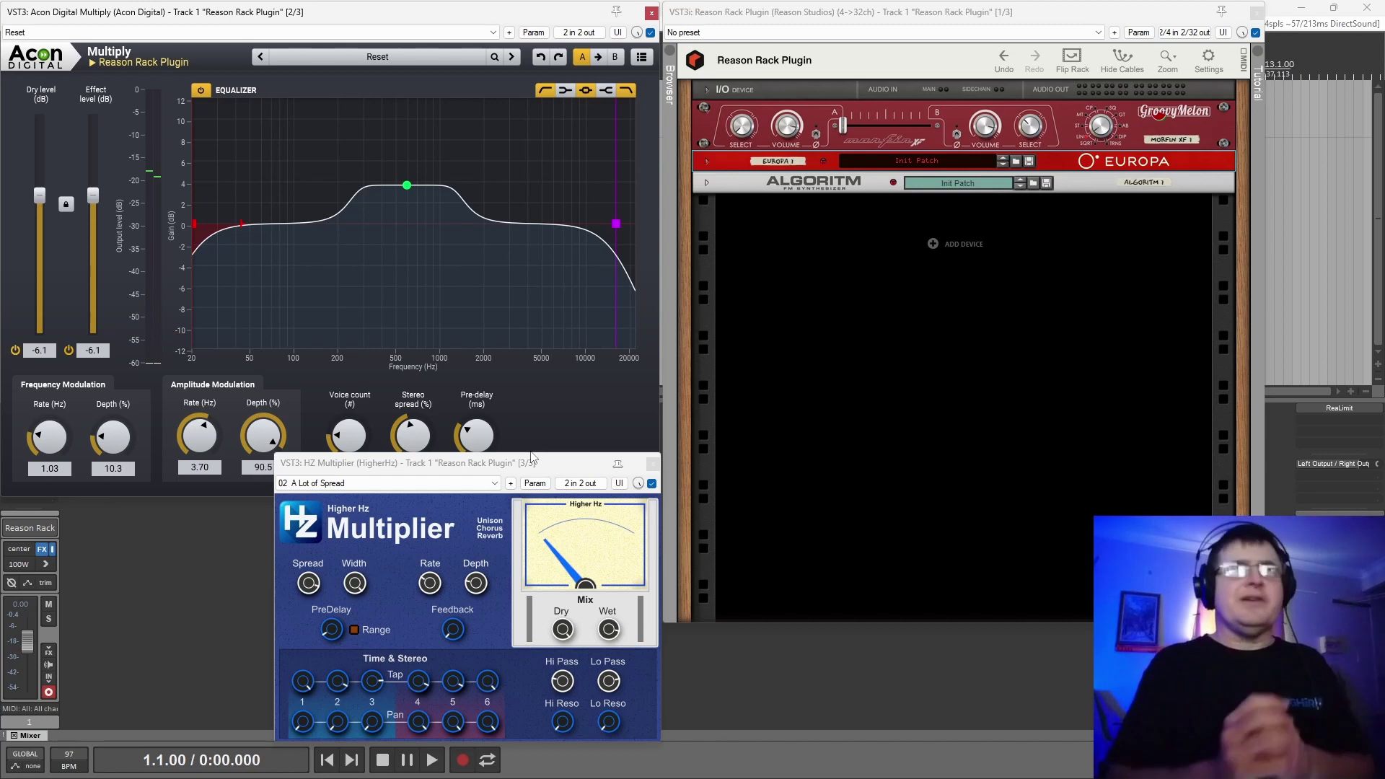
- Bypass HZ Multiplier and close its FX window
left_click(651, 483)
left_click(653, 464)
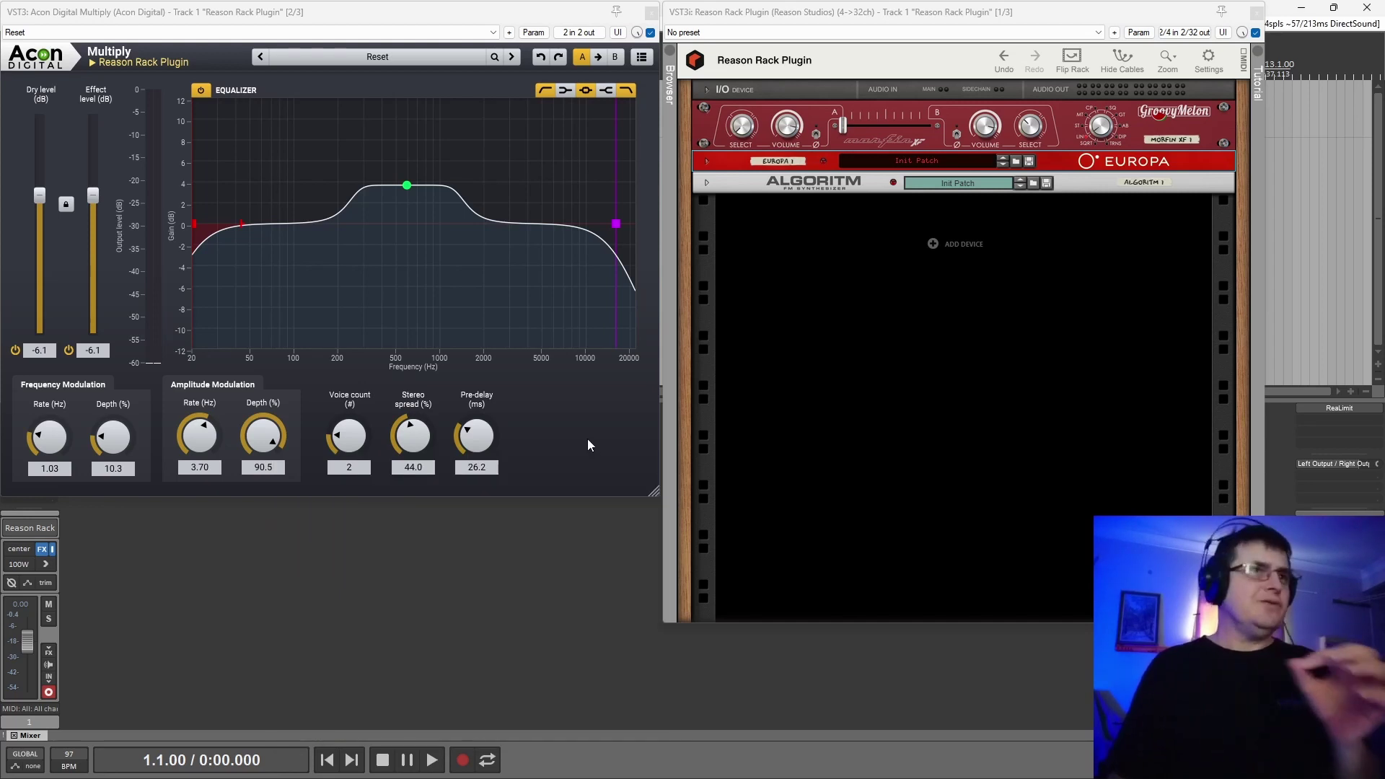